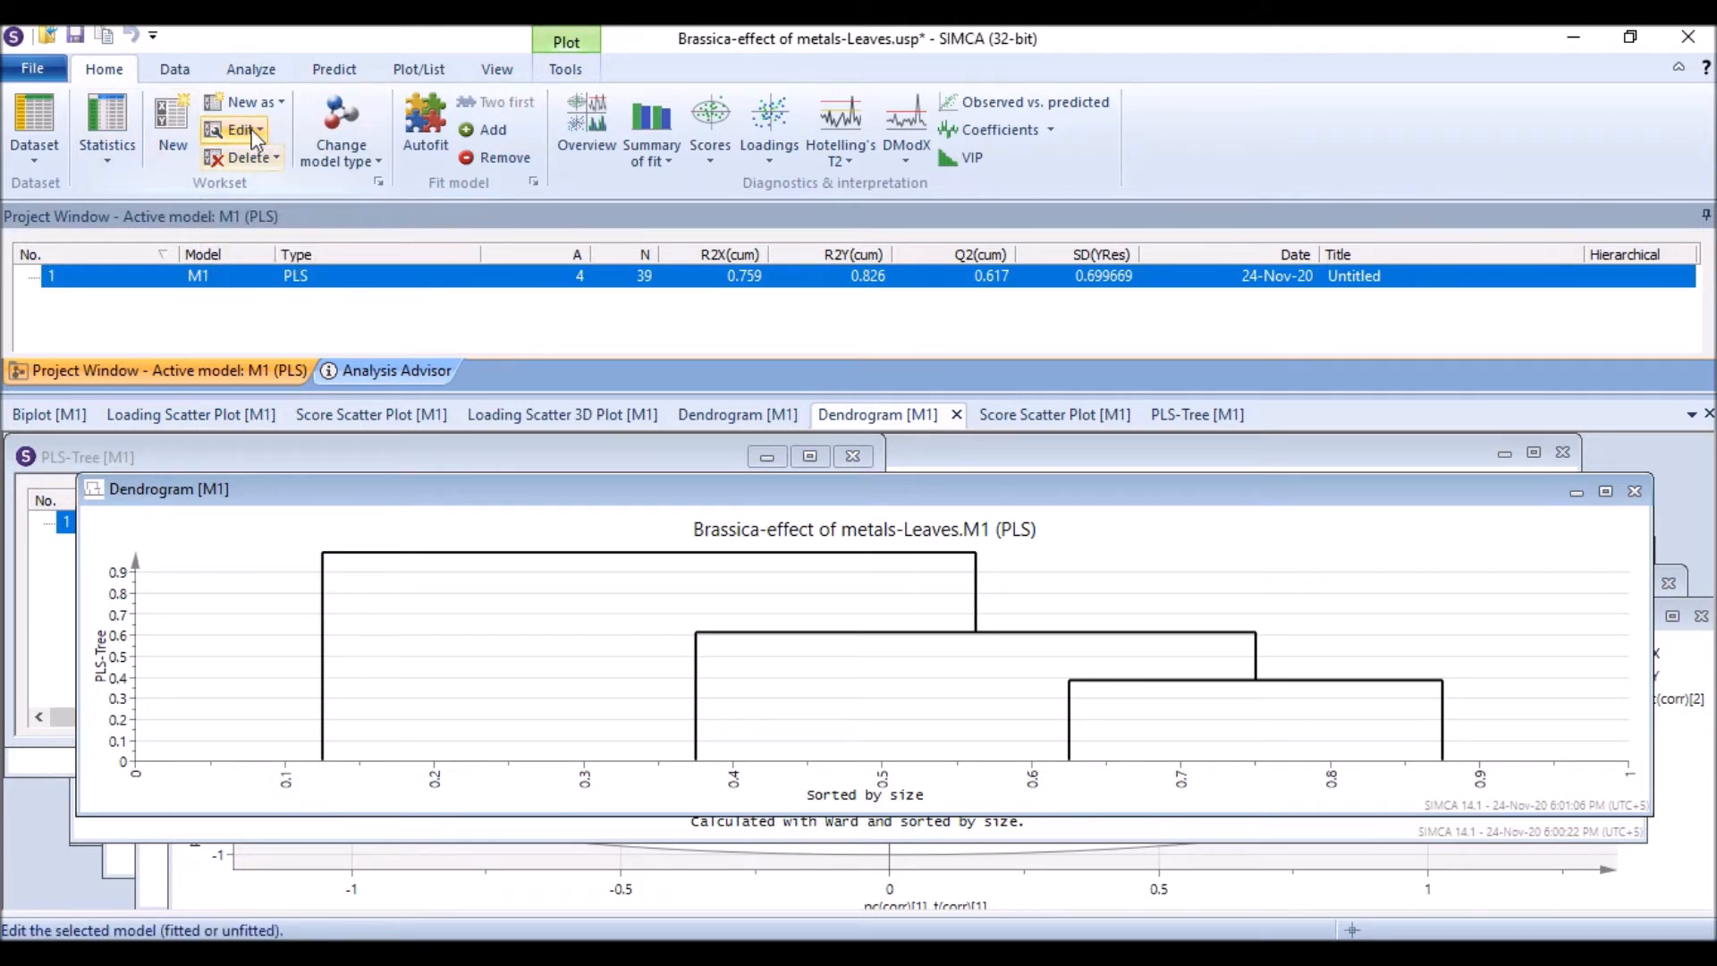
click(239, 129)
click(286, 190)
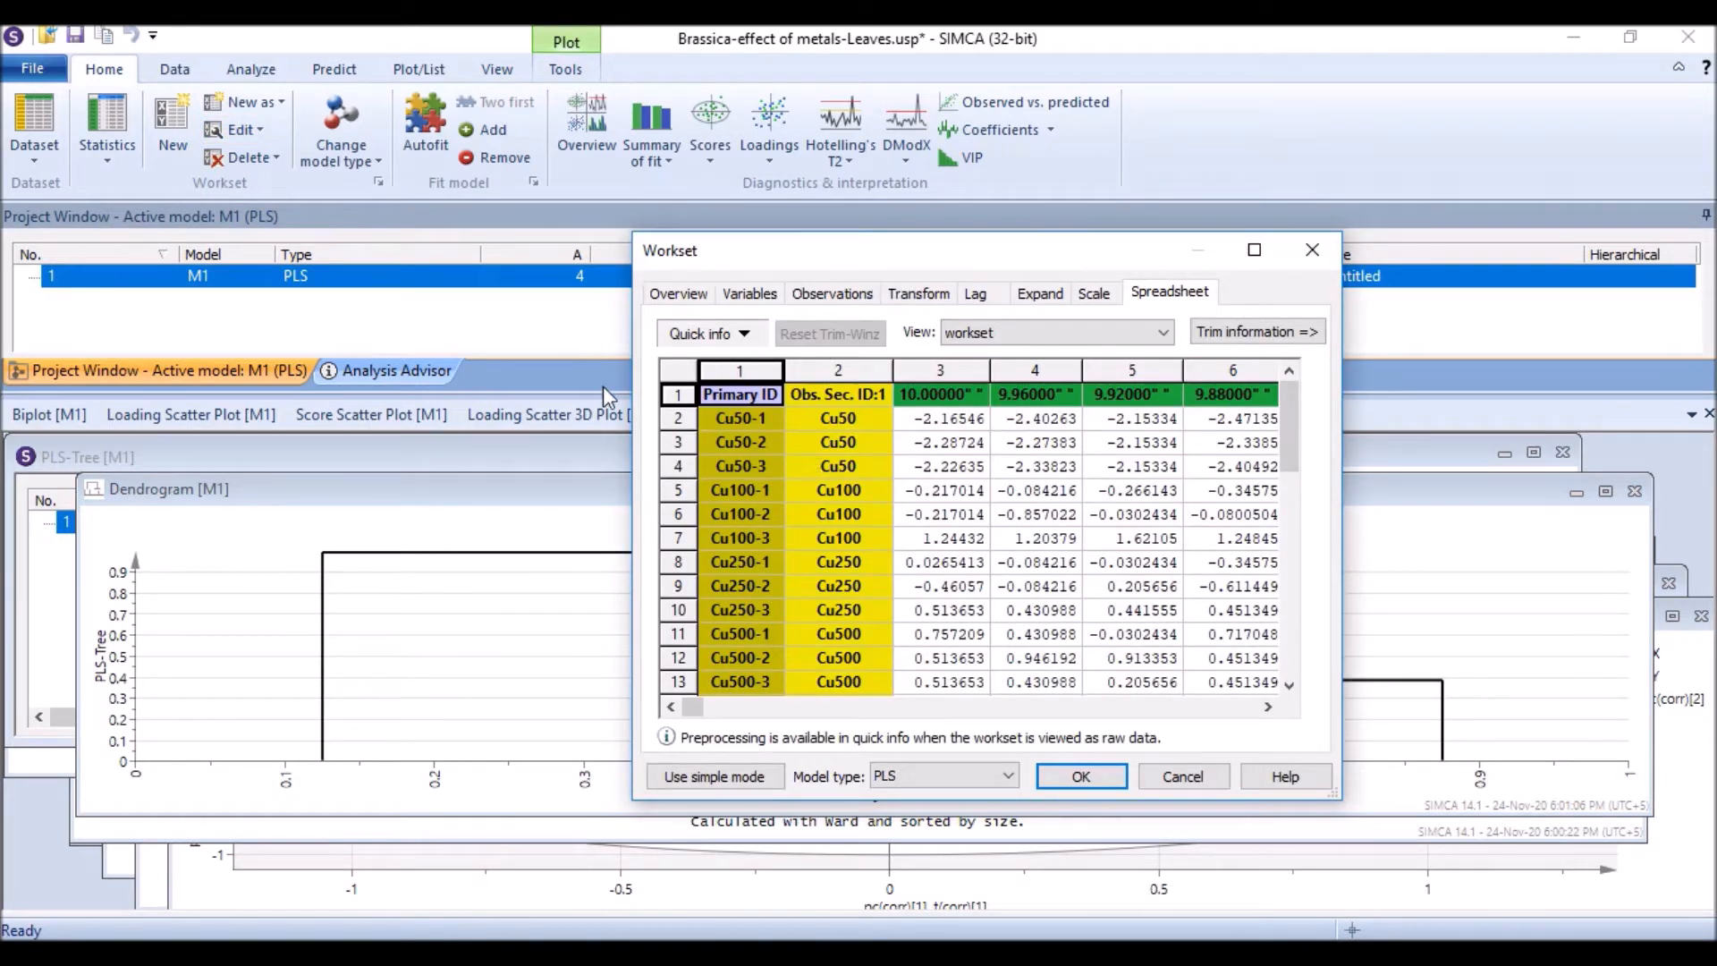
click(1182, 776)
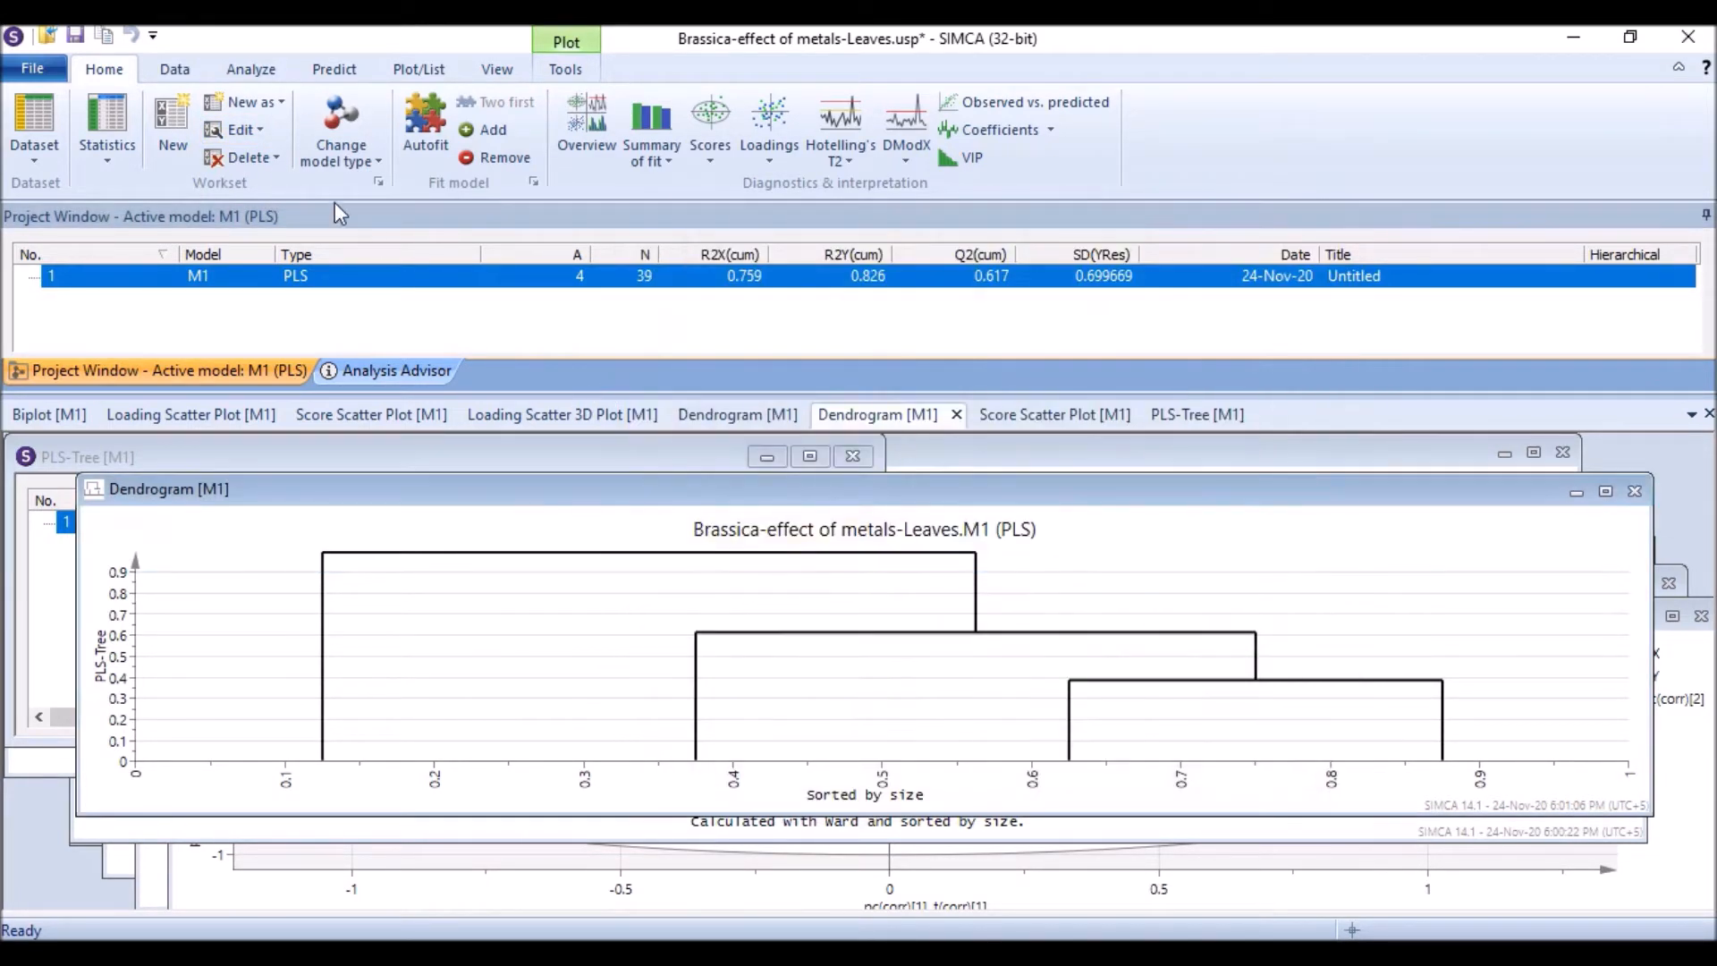
Step: Create a new workset as a copy of model M1 and browse its variable list
click(280, 101)
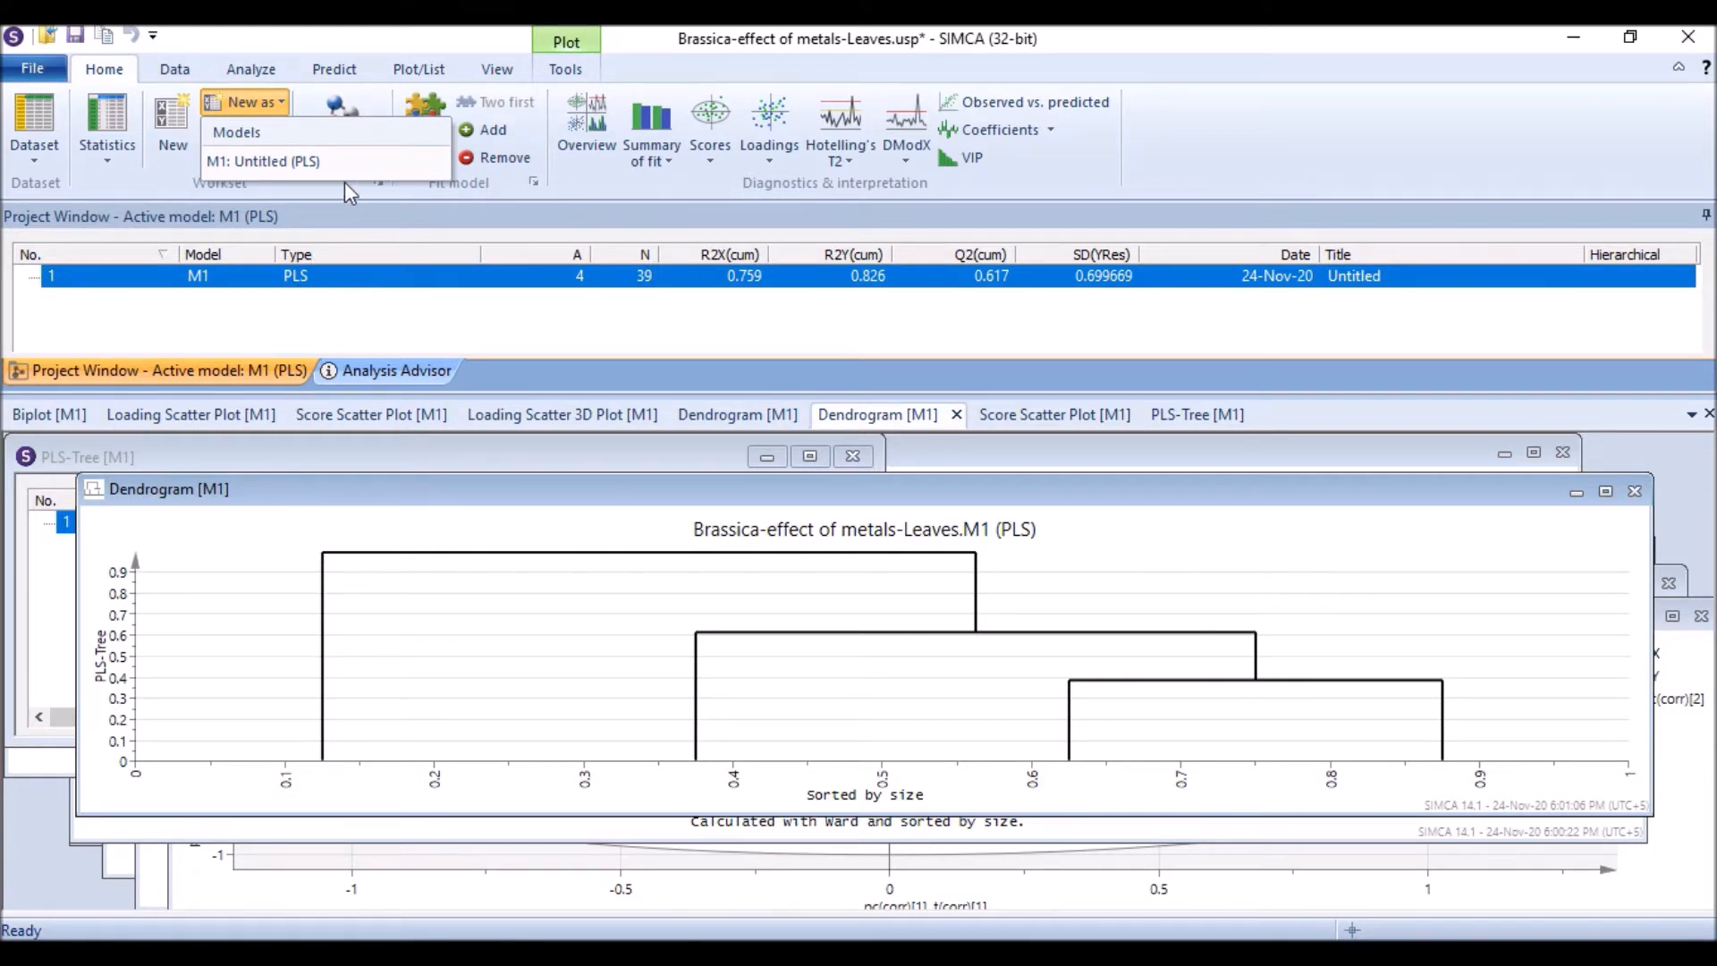
click(288, 159)
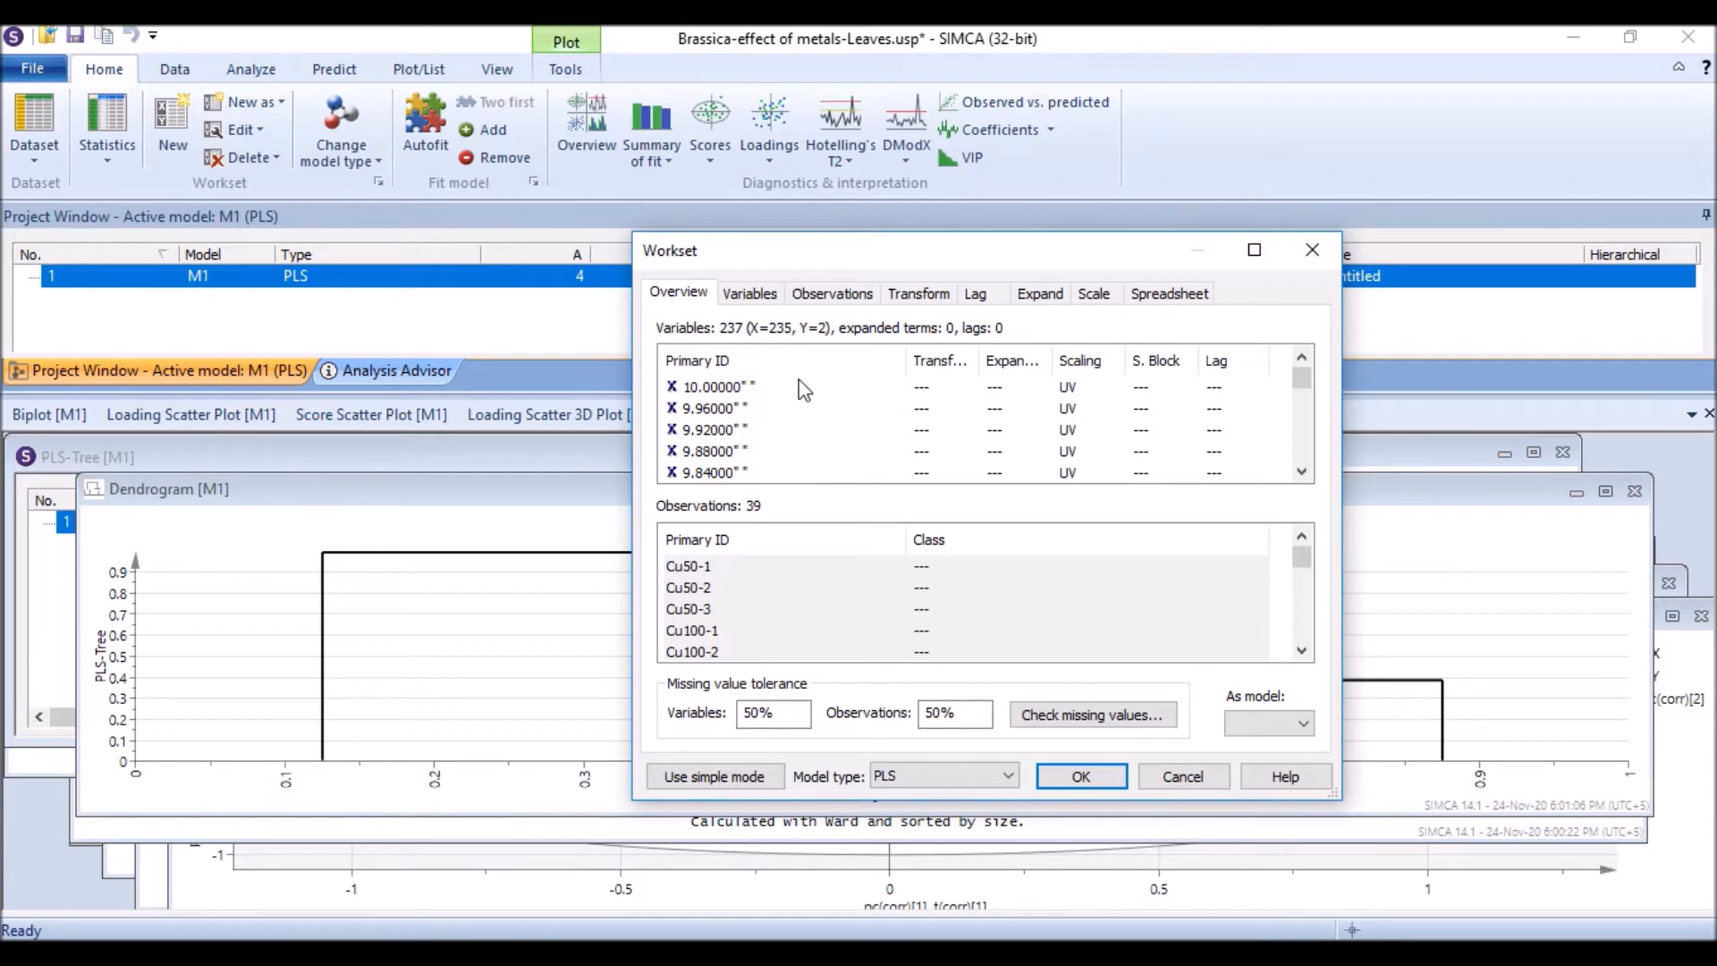
click(754, 295)
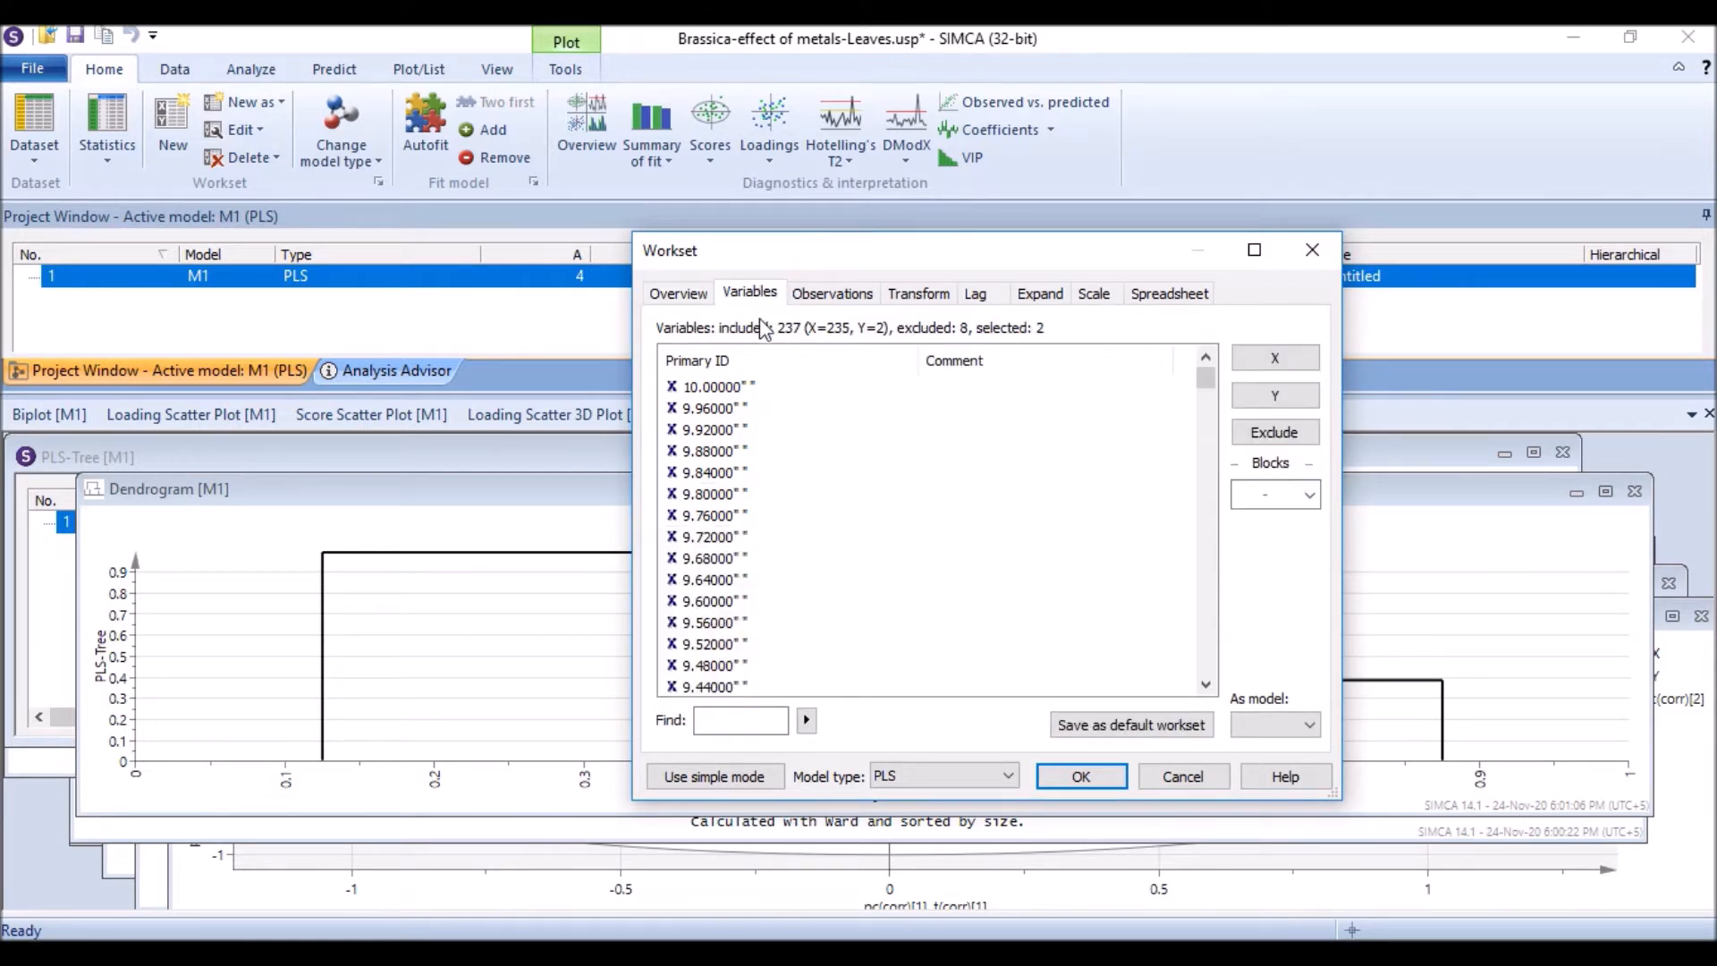
scroll(830, 487, down, 16)
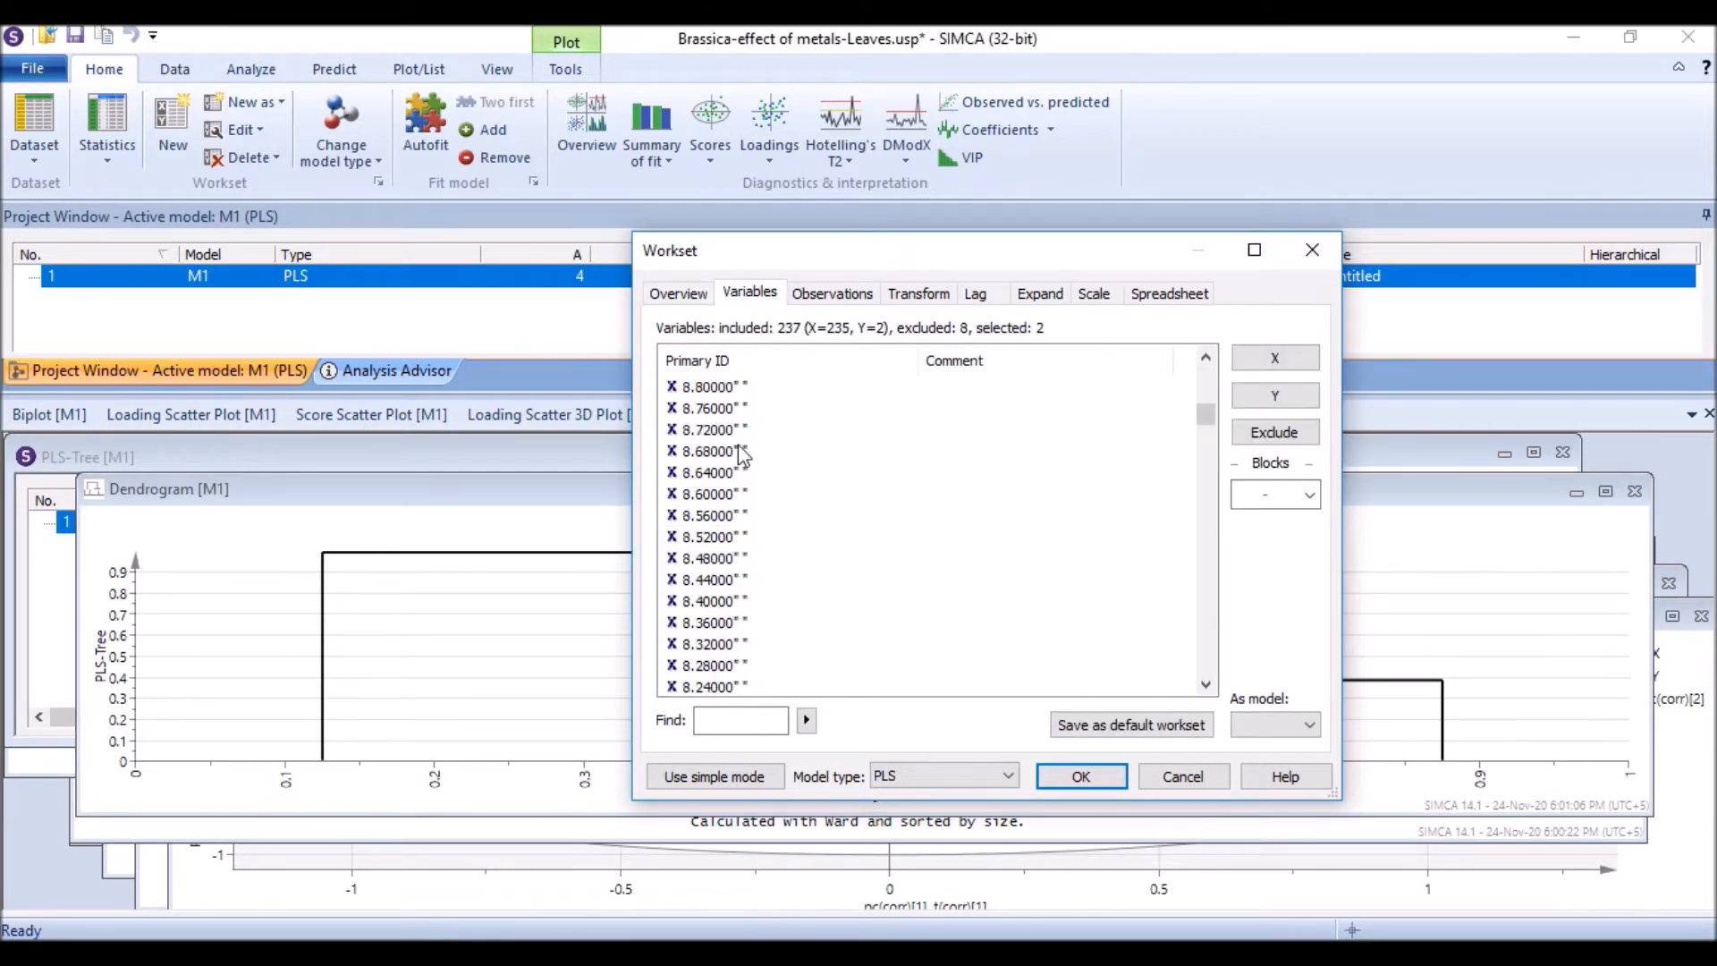
scroll(673, 454, down, 20)
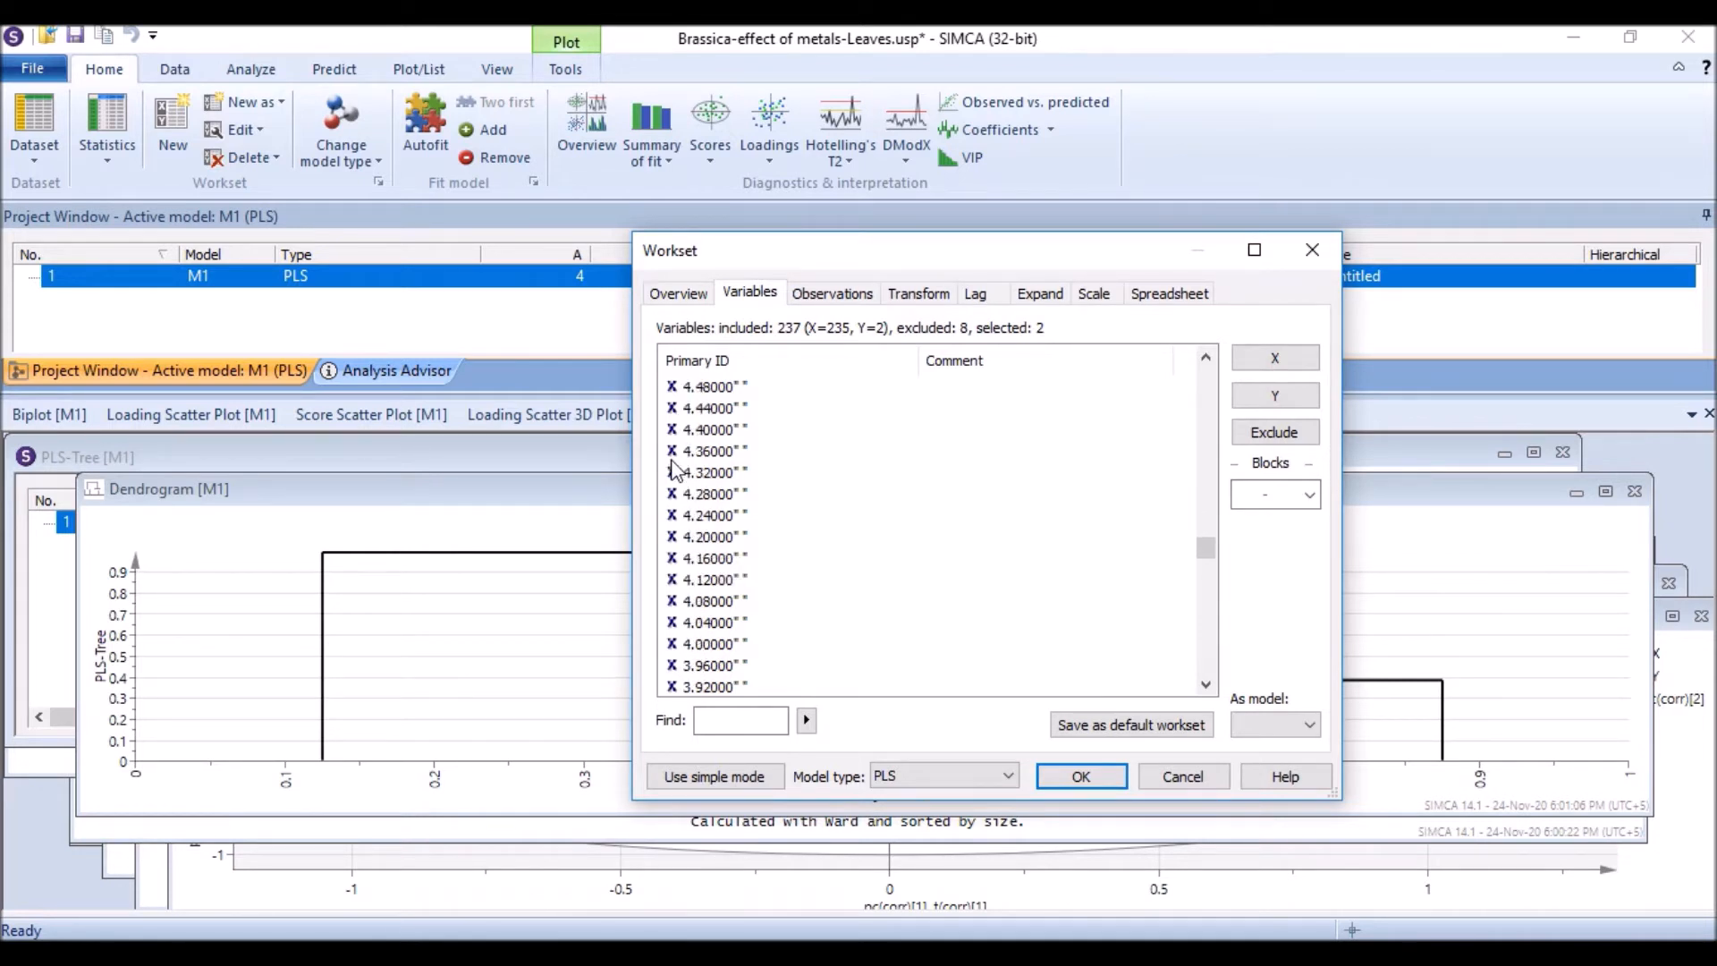
scroll(686, 537, down, 20)
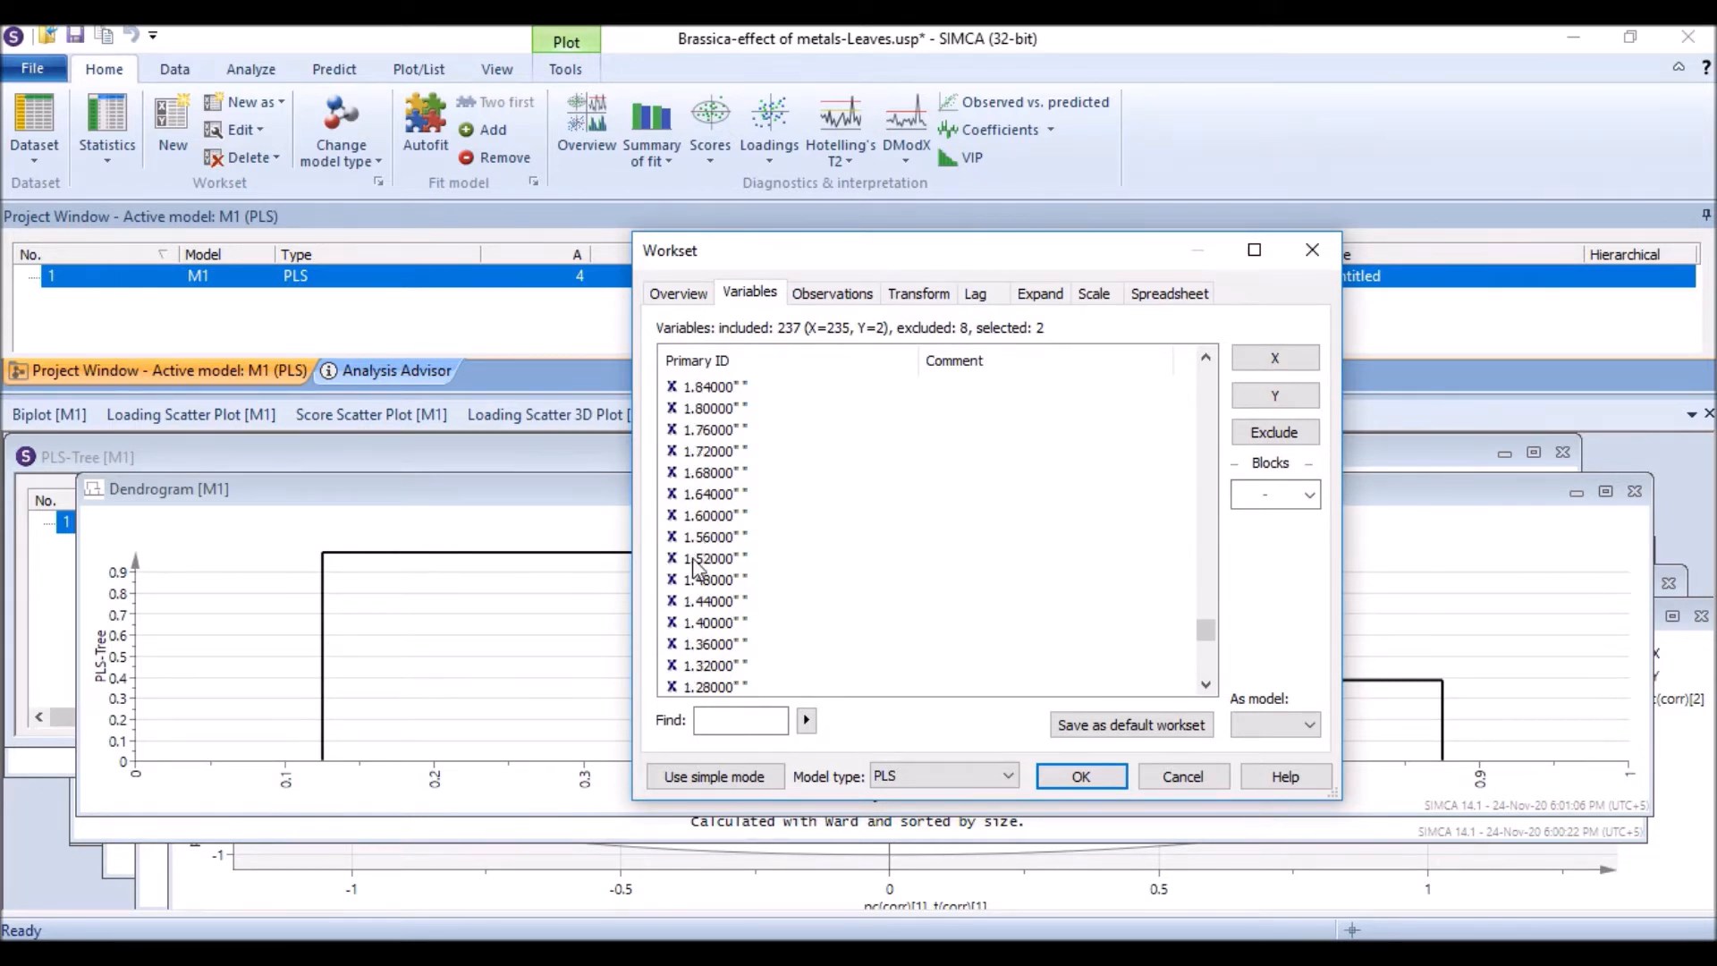
scroll(686, 570, down, 1)
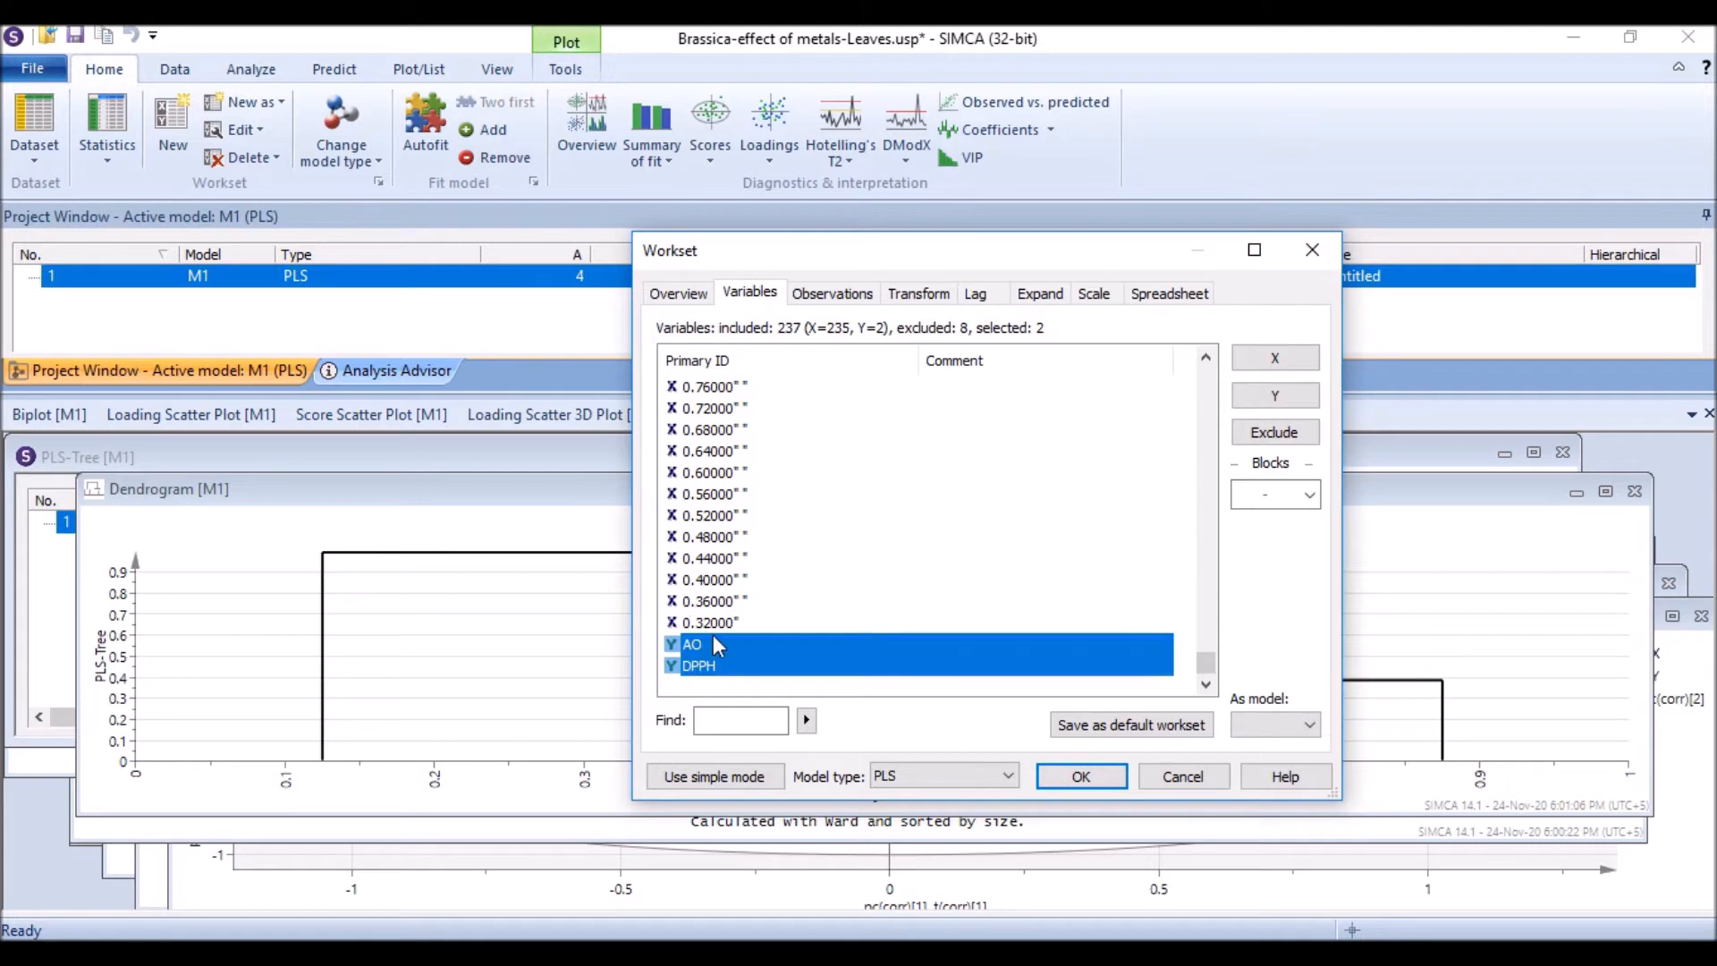
Step: Examine the Y variables AO and DPPH and the excluded wavelength variables in the list
click(861, 619)
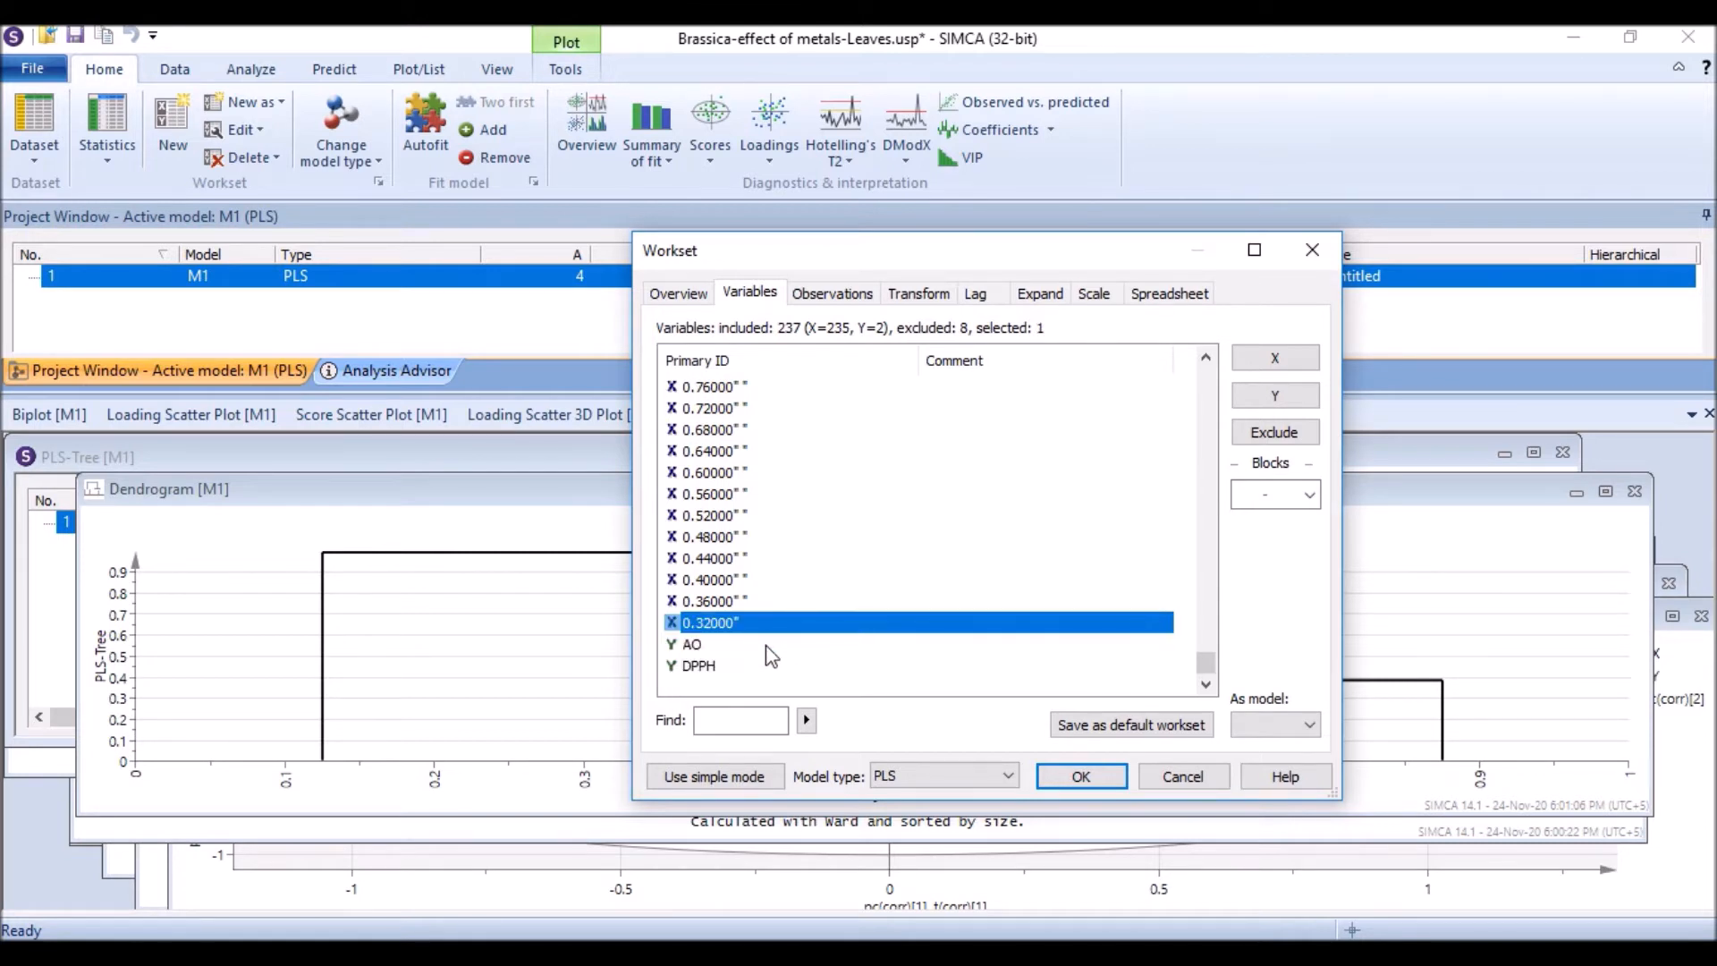
click(720, 645)
click(735, 667)
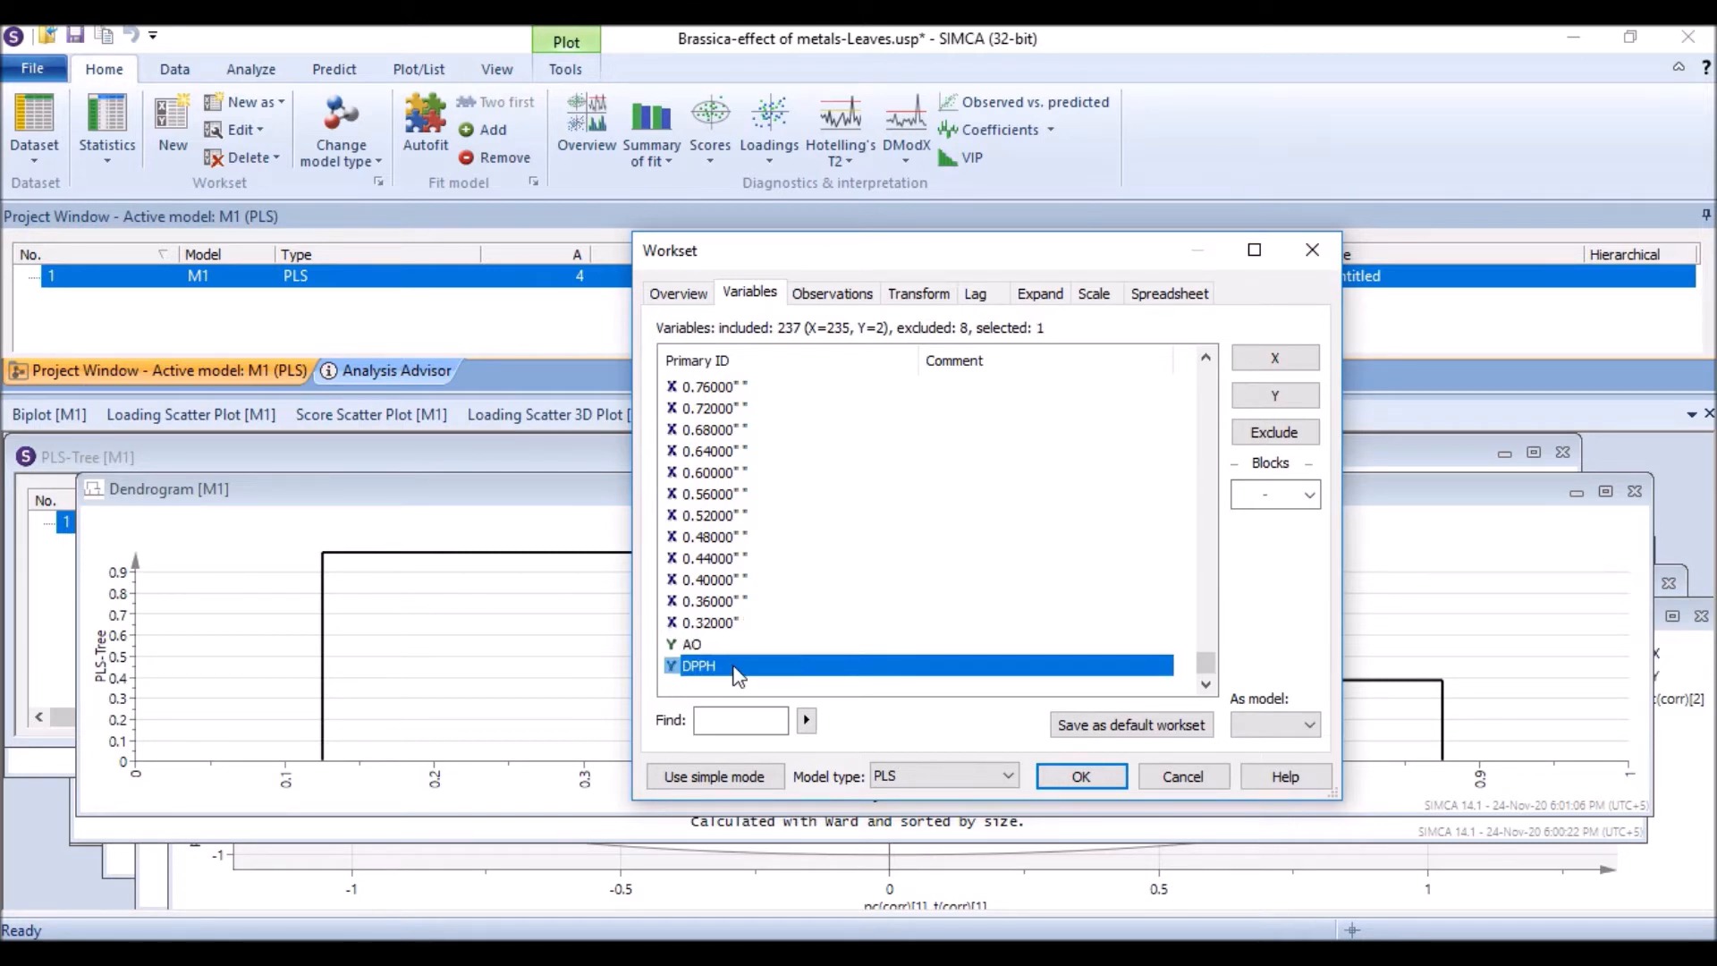
shift+click(731, 652)
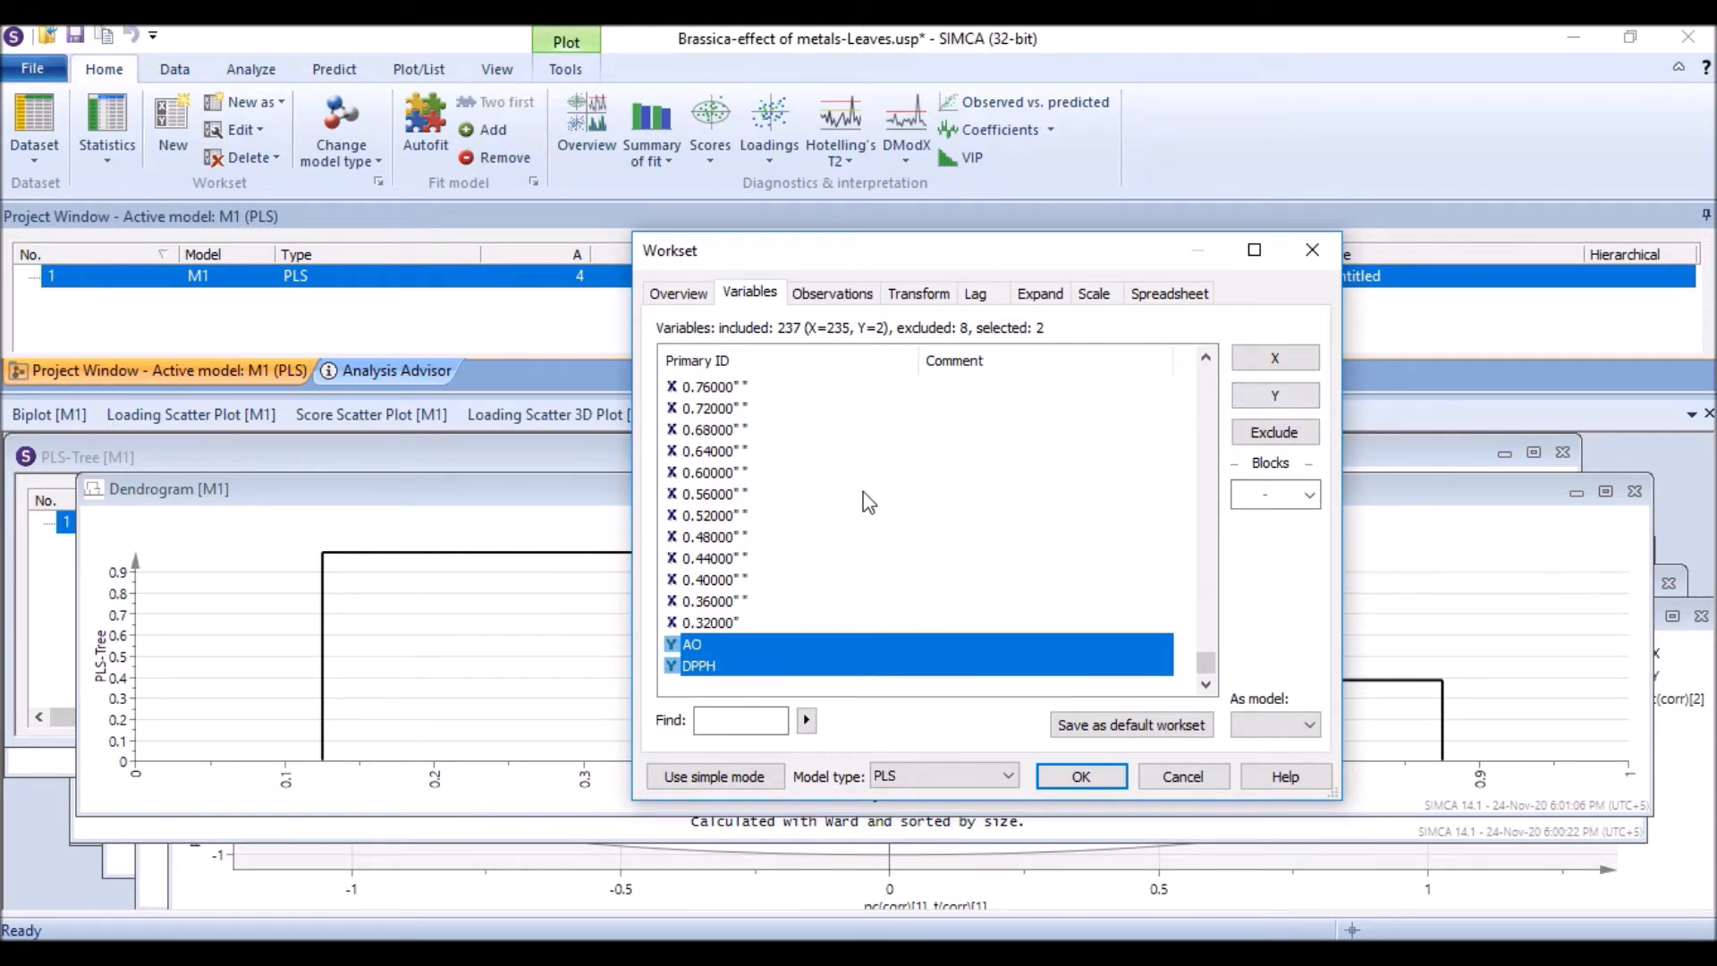
scroll(845, 550, up, 20)
scroll(836, 544, up, 9)
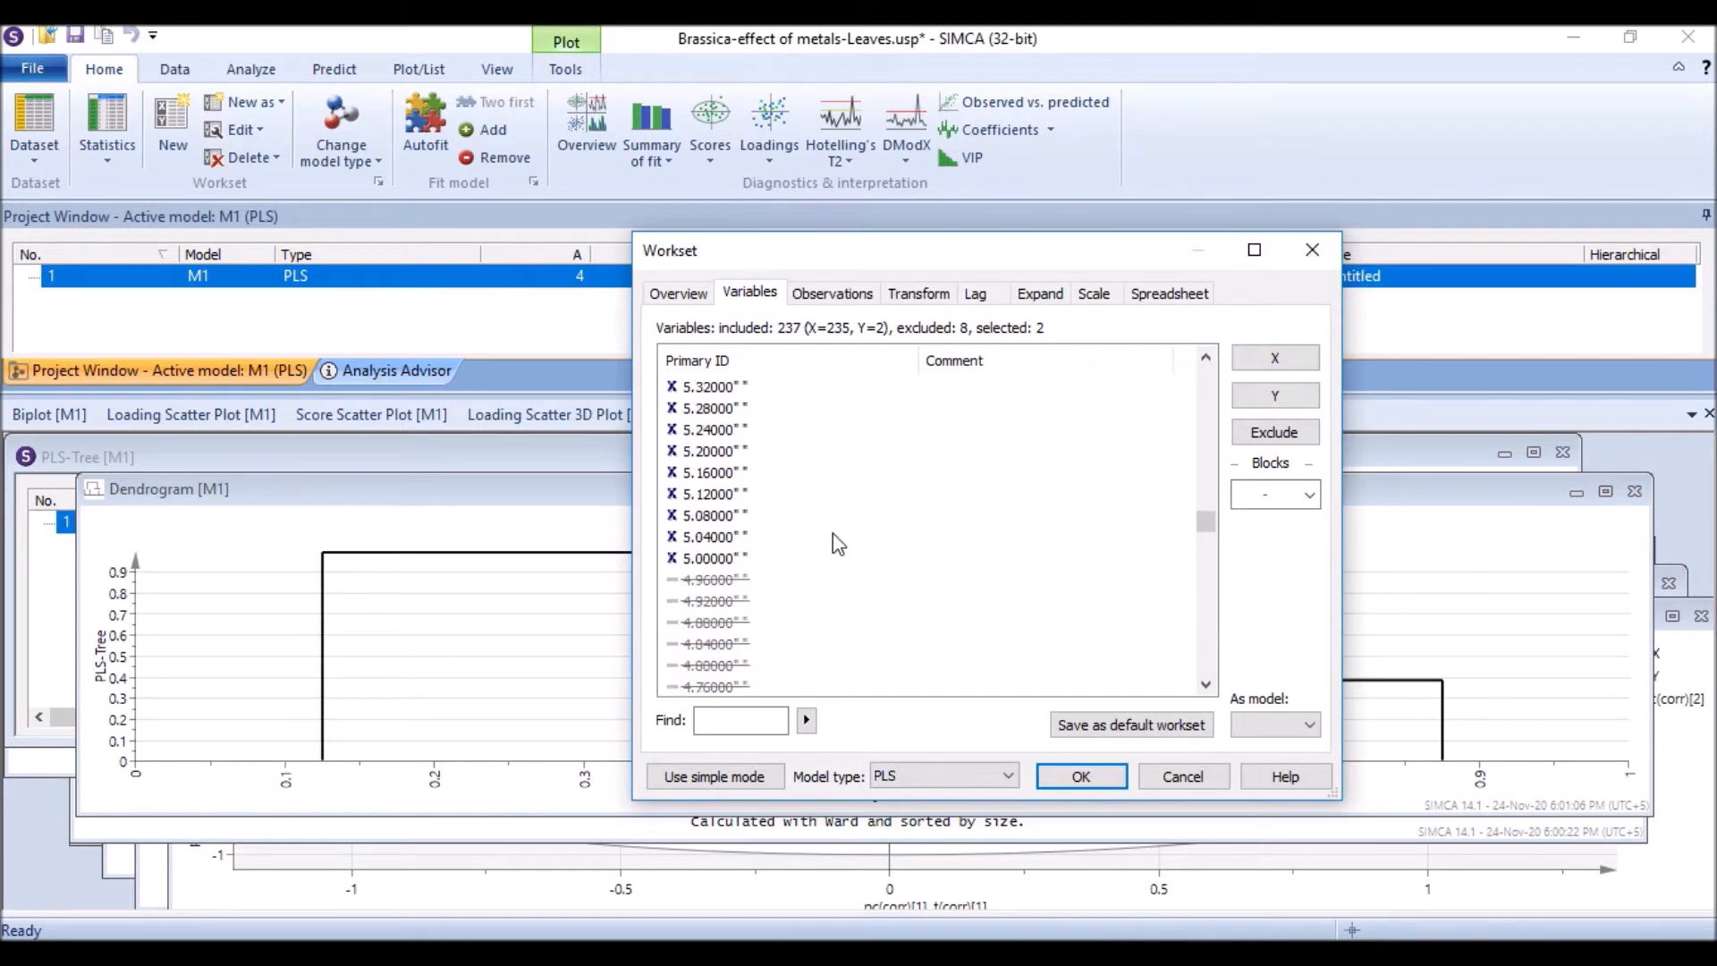
click(742, 494)
click(742, 472)
click(749, 451)
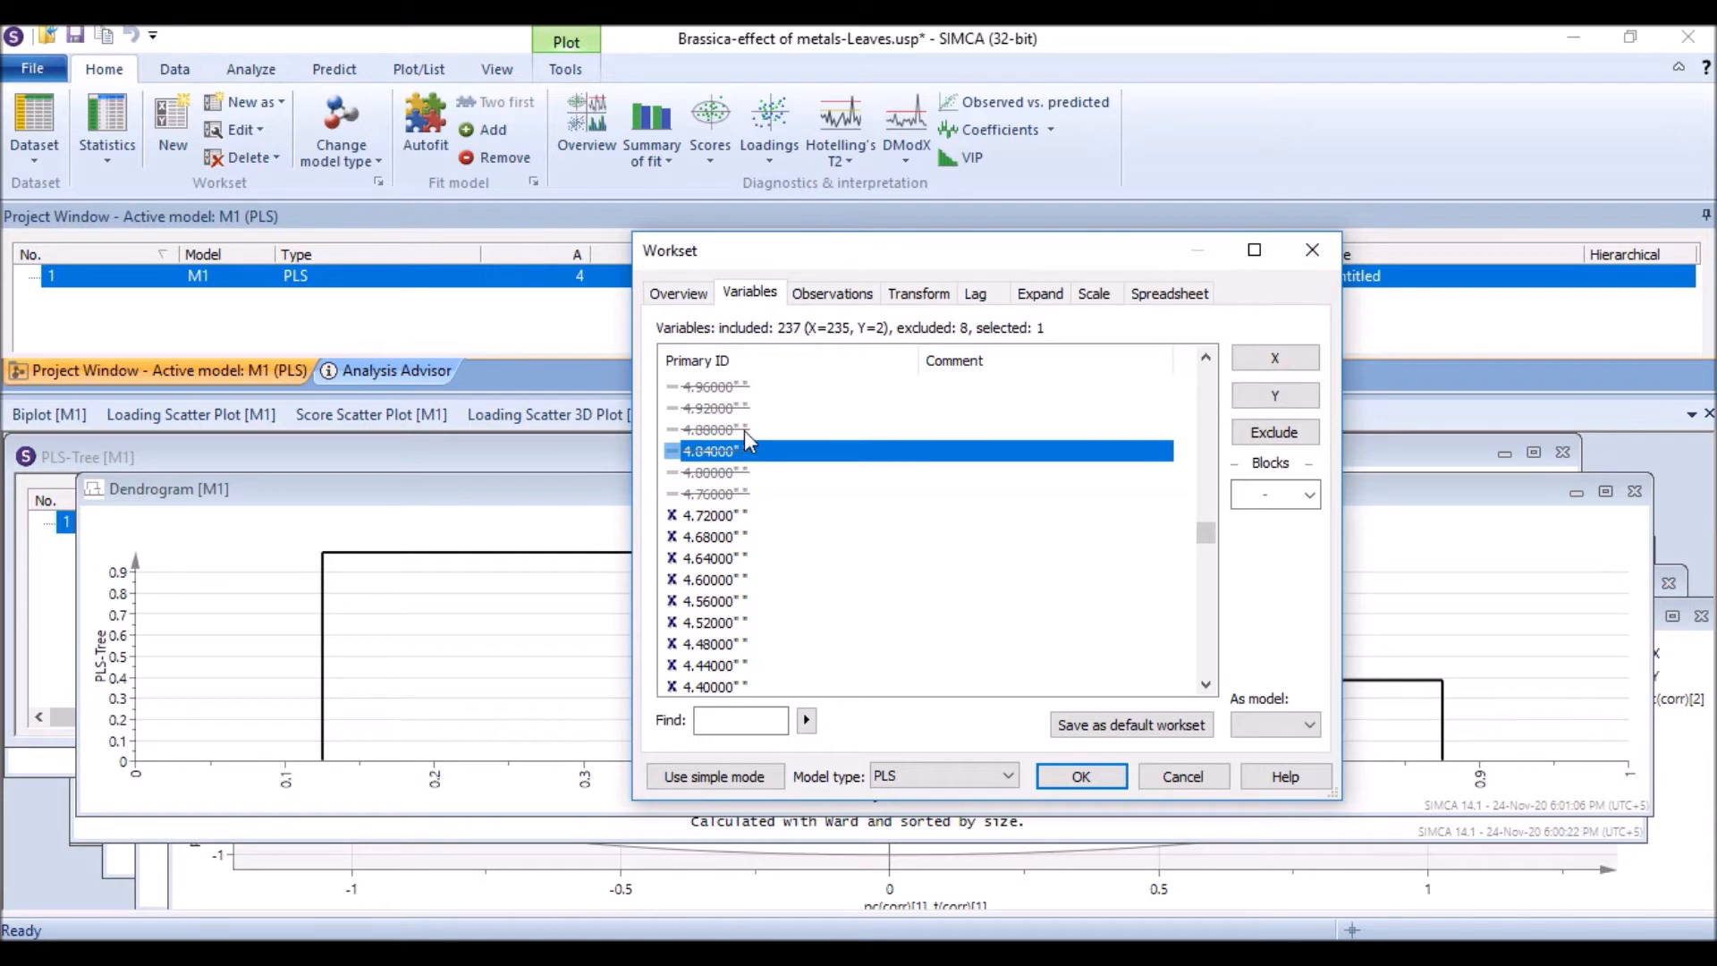
click(744, 431)
click(748, 410)
click(757, 388)
scroll(768, 391, up, 4)
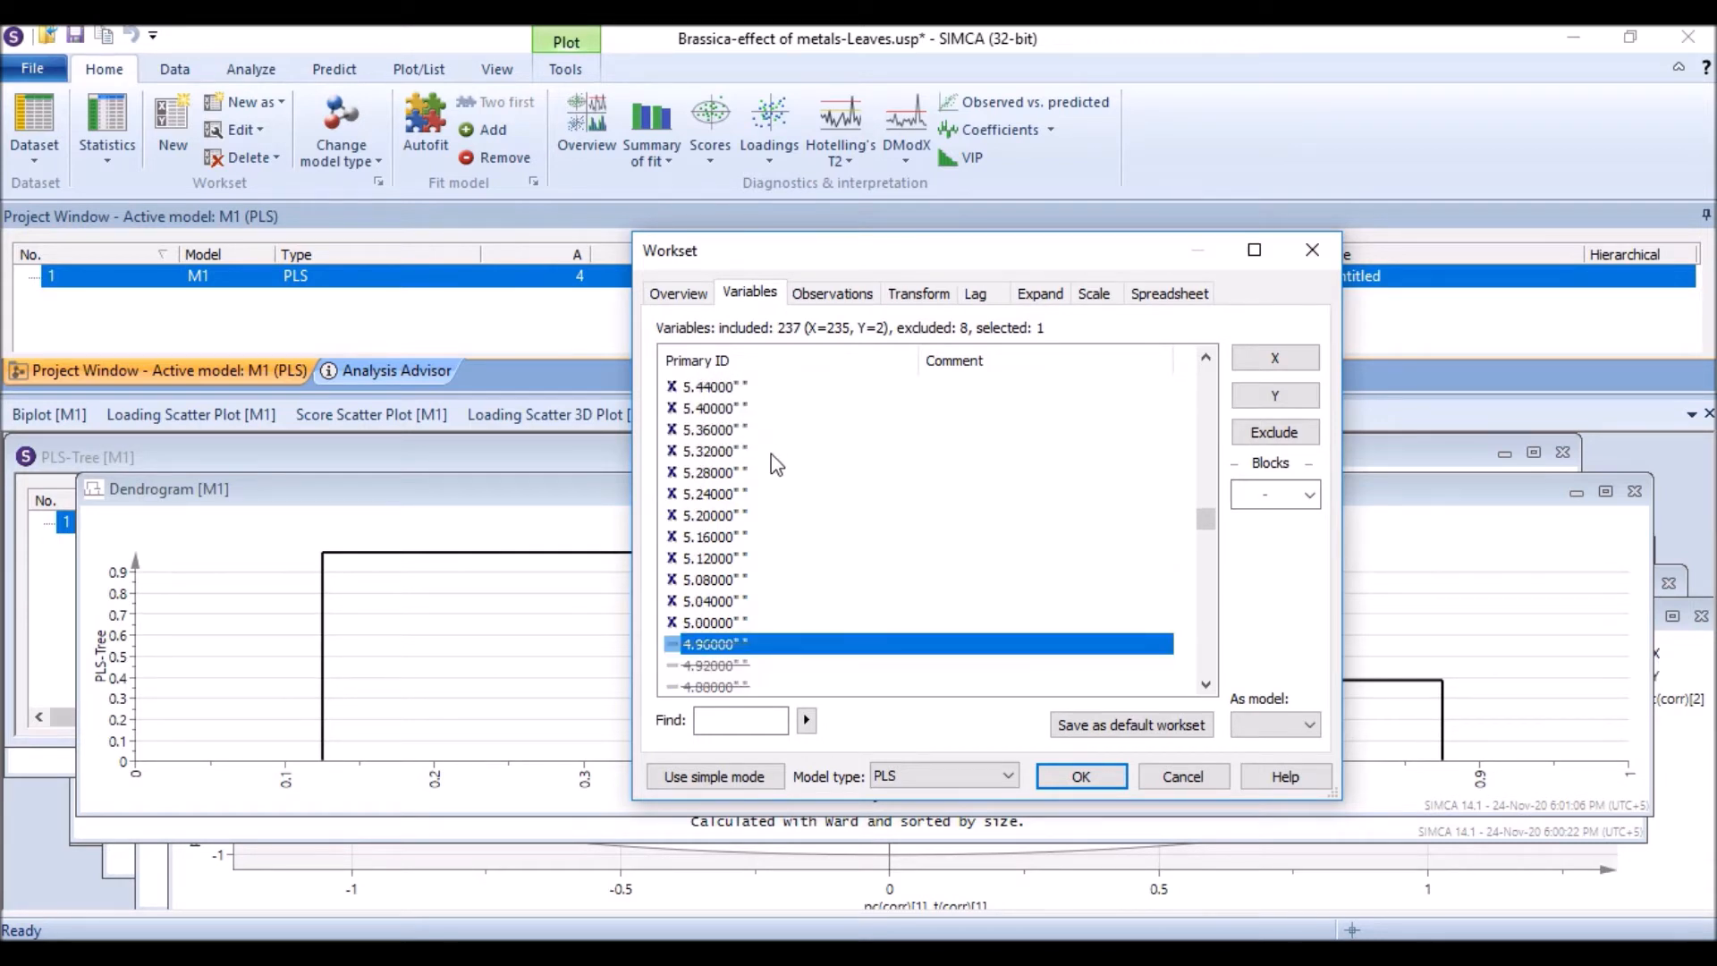
scroll(755, 614, down, 2)
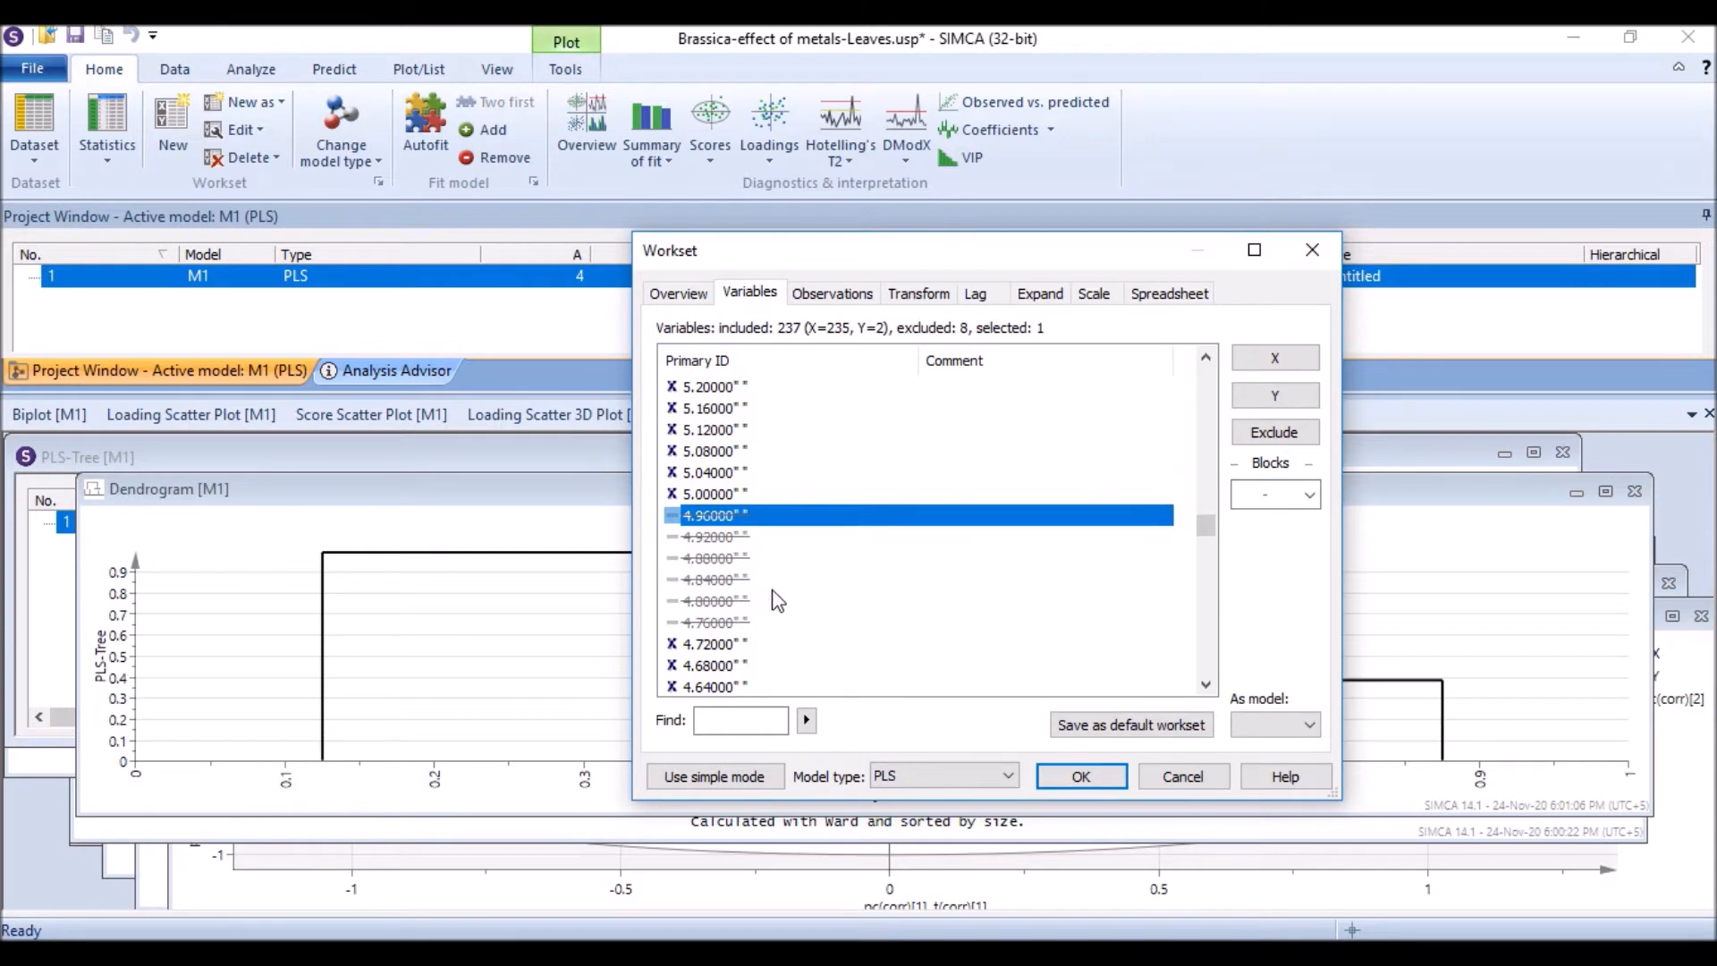
Step: Review the observations and select the Cu samples from Cu50-1 to Cu500-2
click(841, 300)
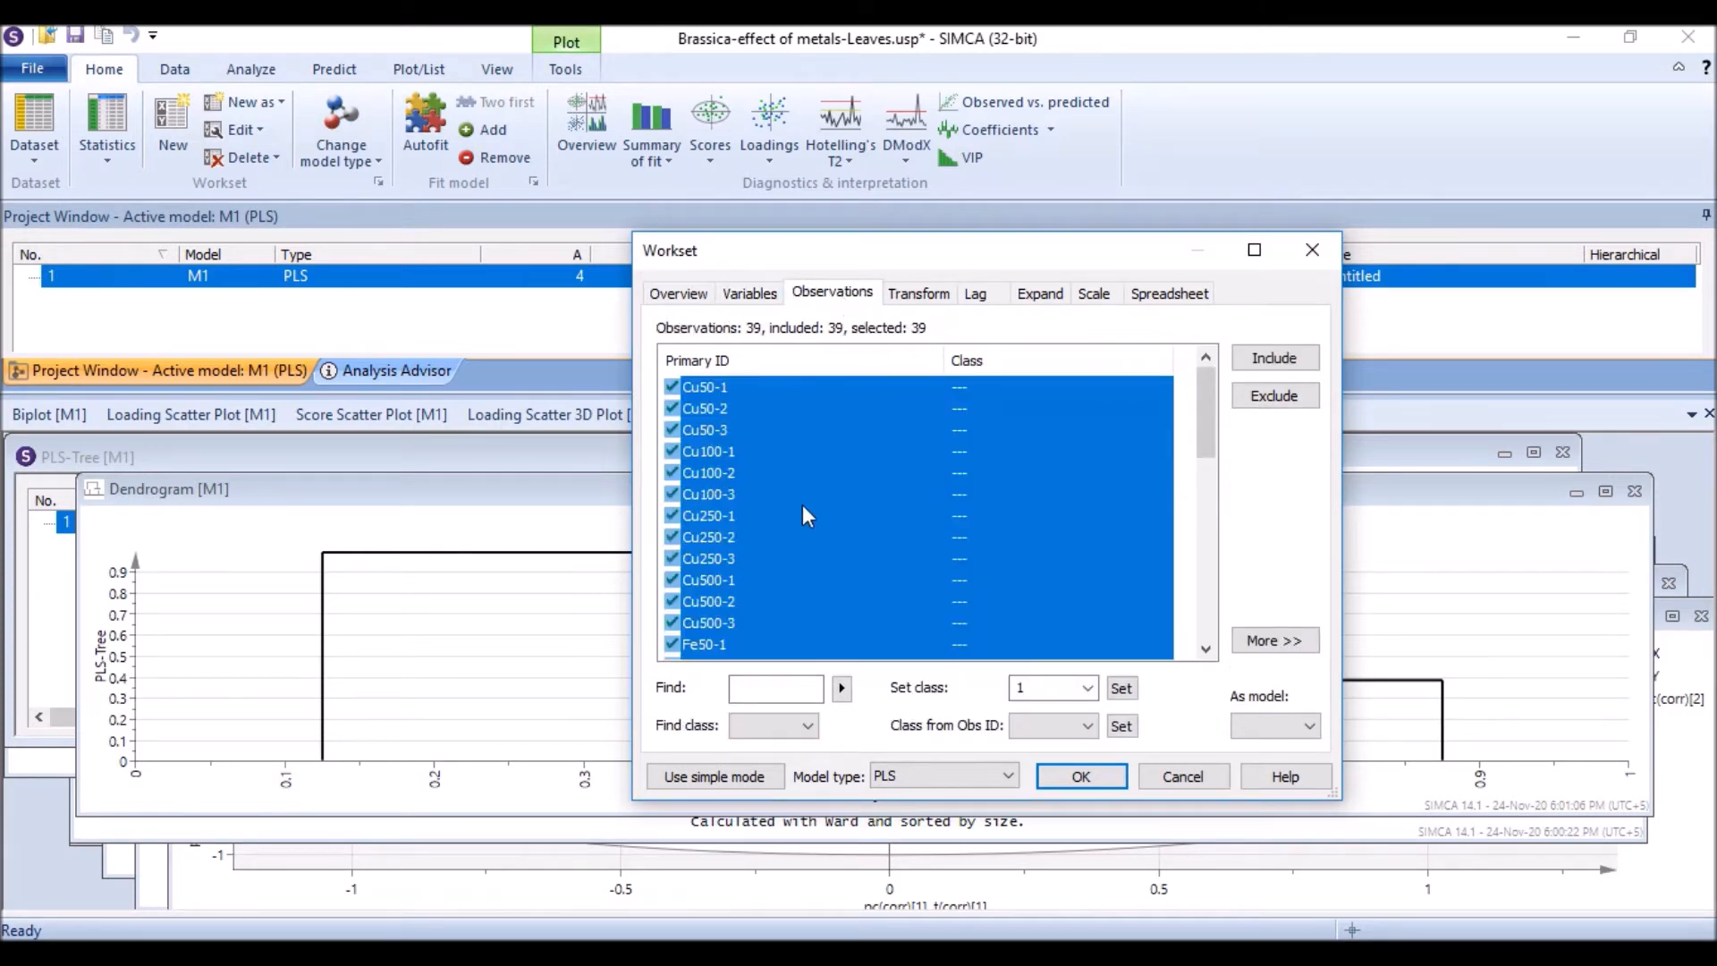
click(722, 388)
drag(711, 388, 691, 608)
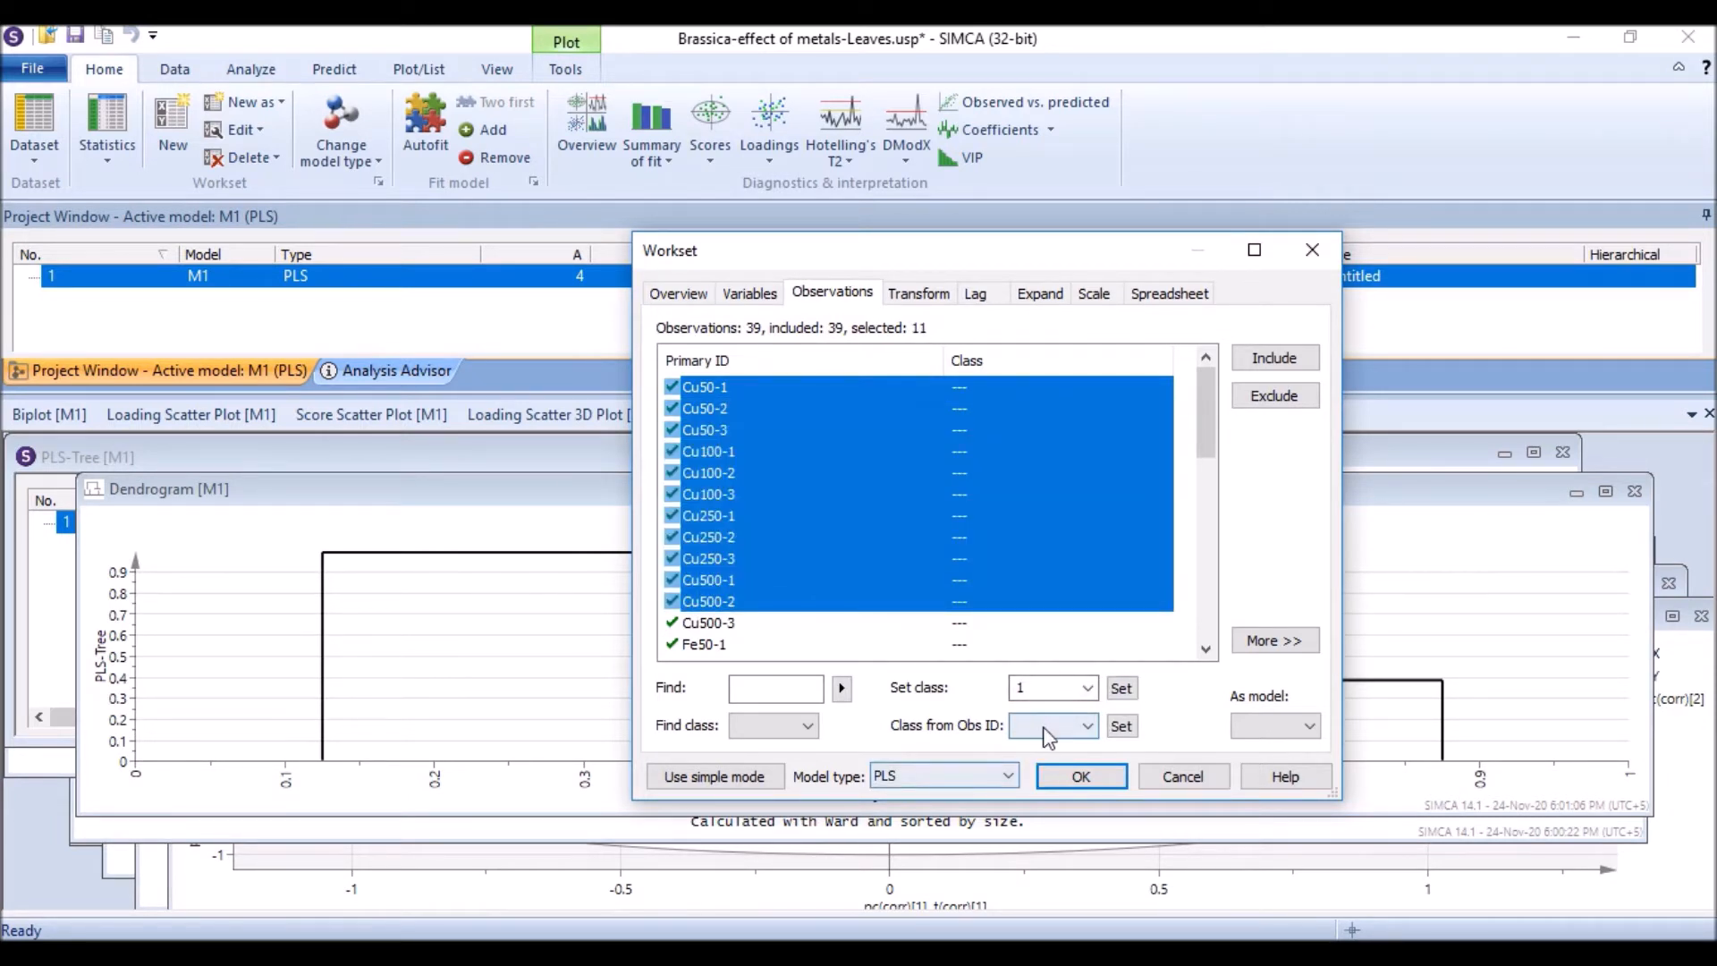
Step: Change the model type of the workset to O2PLS
click(1008, 776)
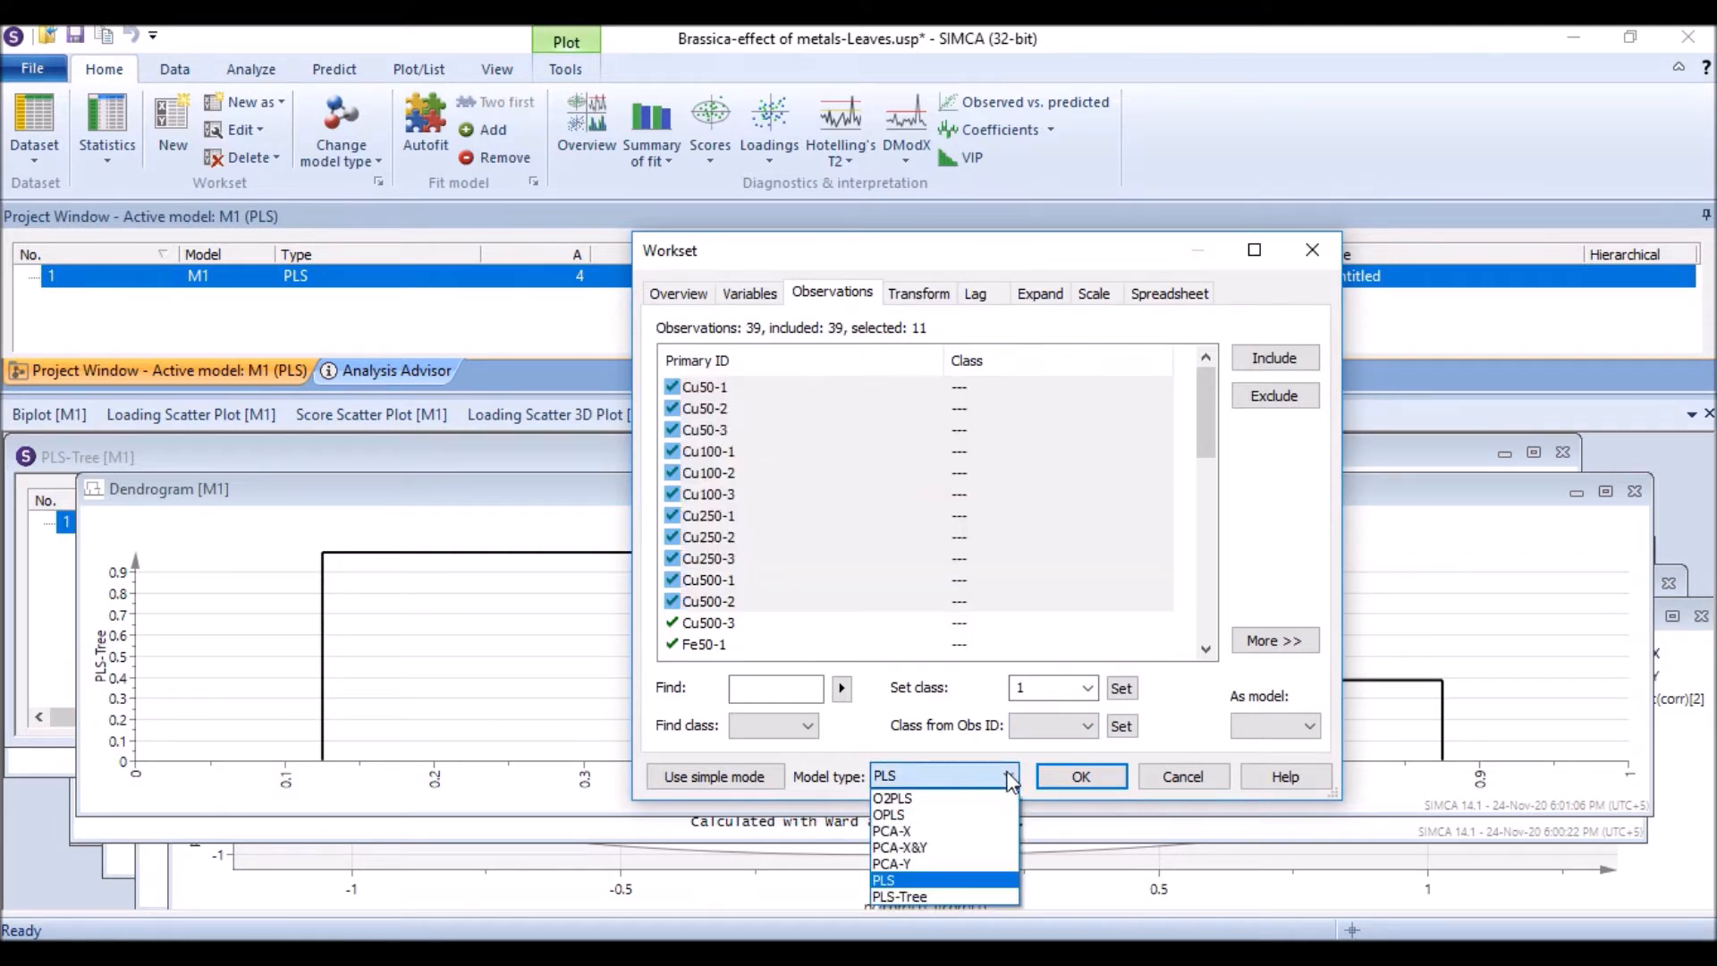
click(1009, 776)
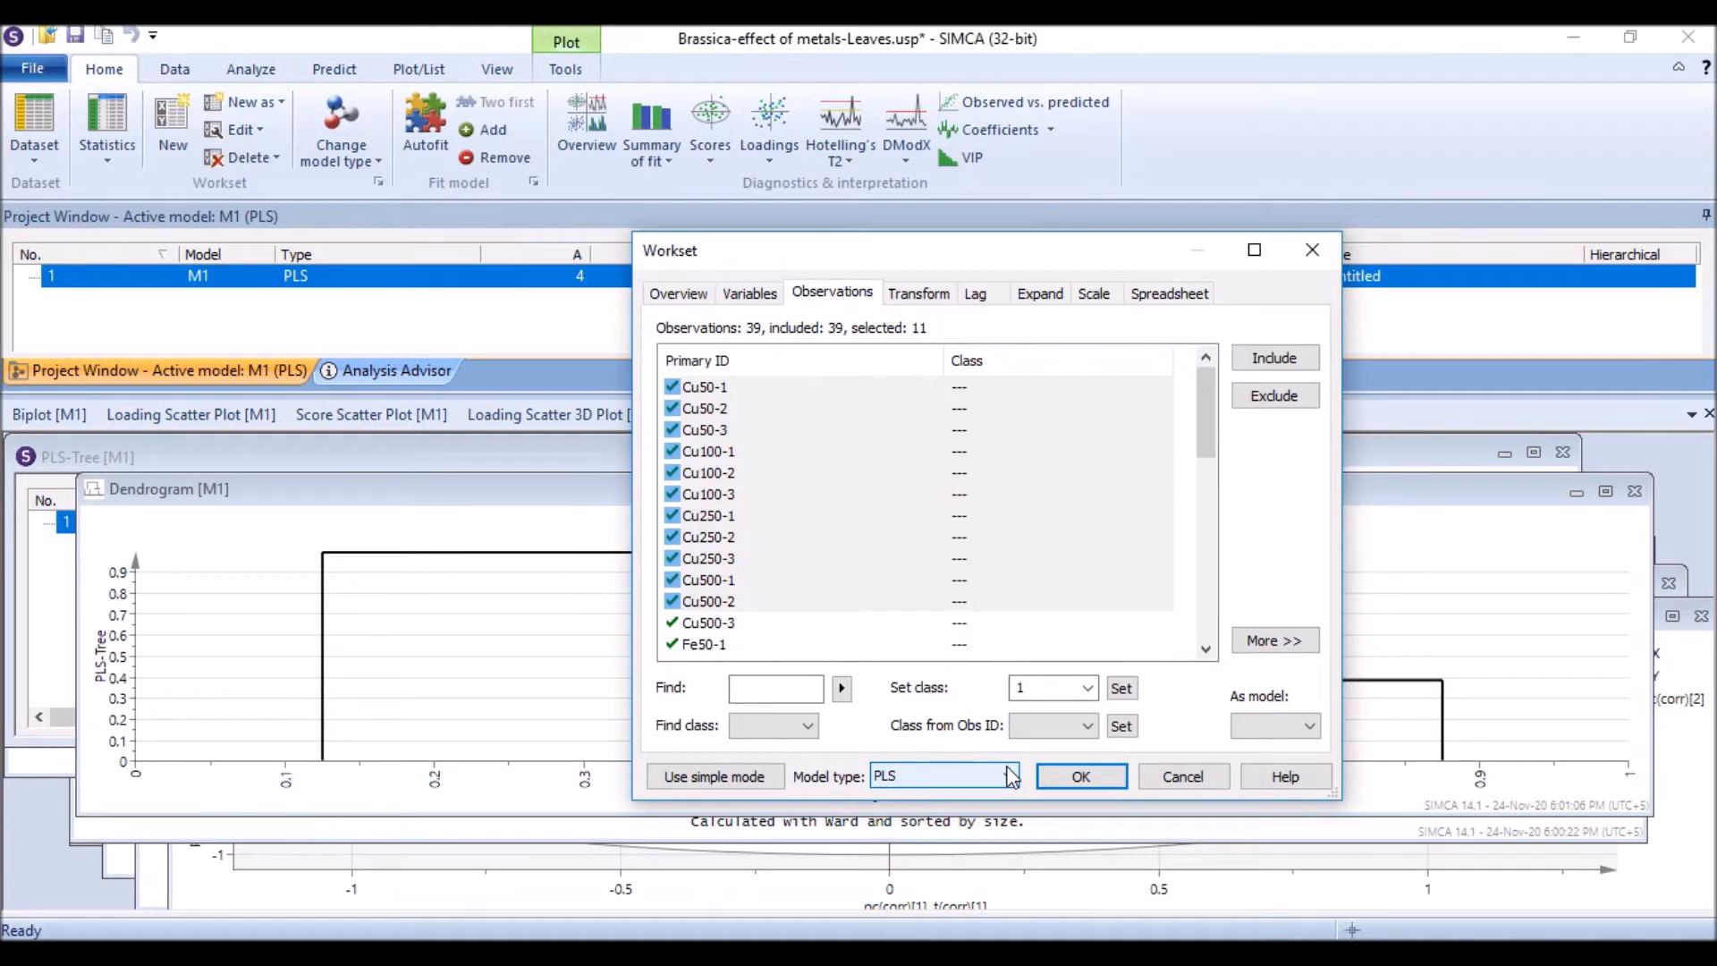
click(1010, 776)
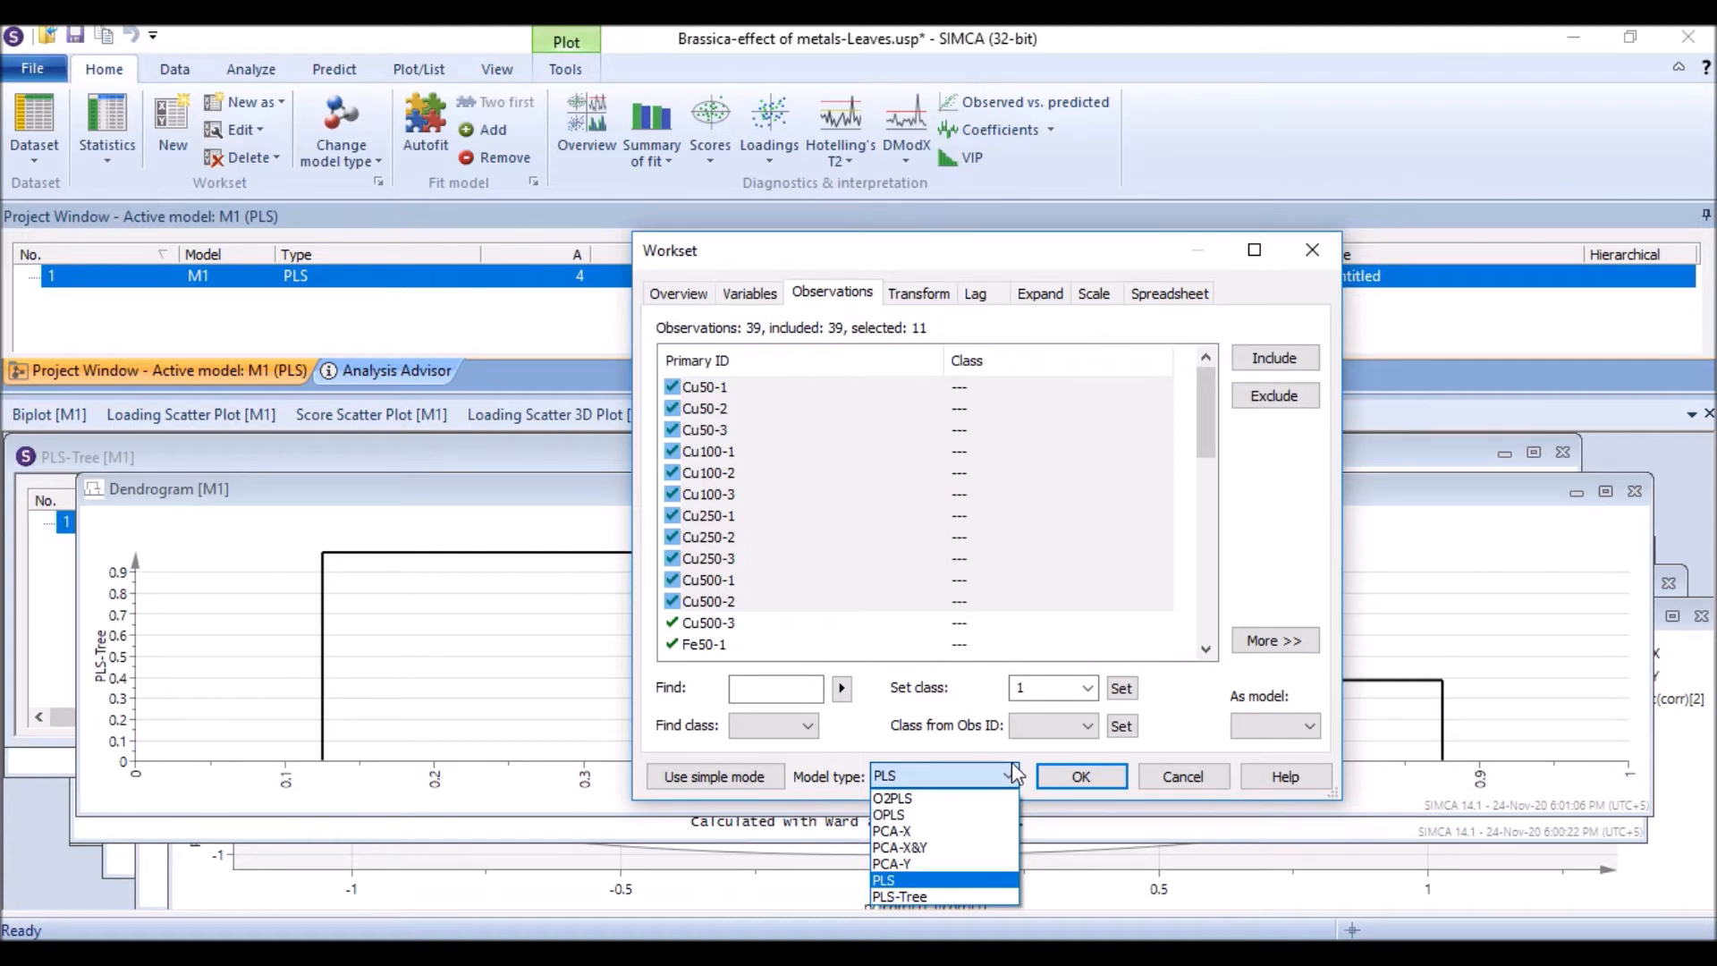
click(921, 799)
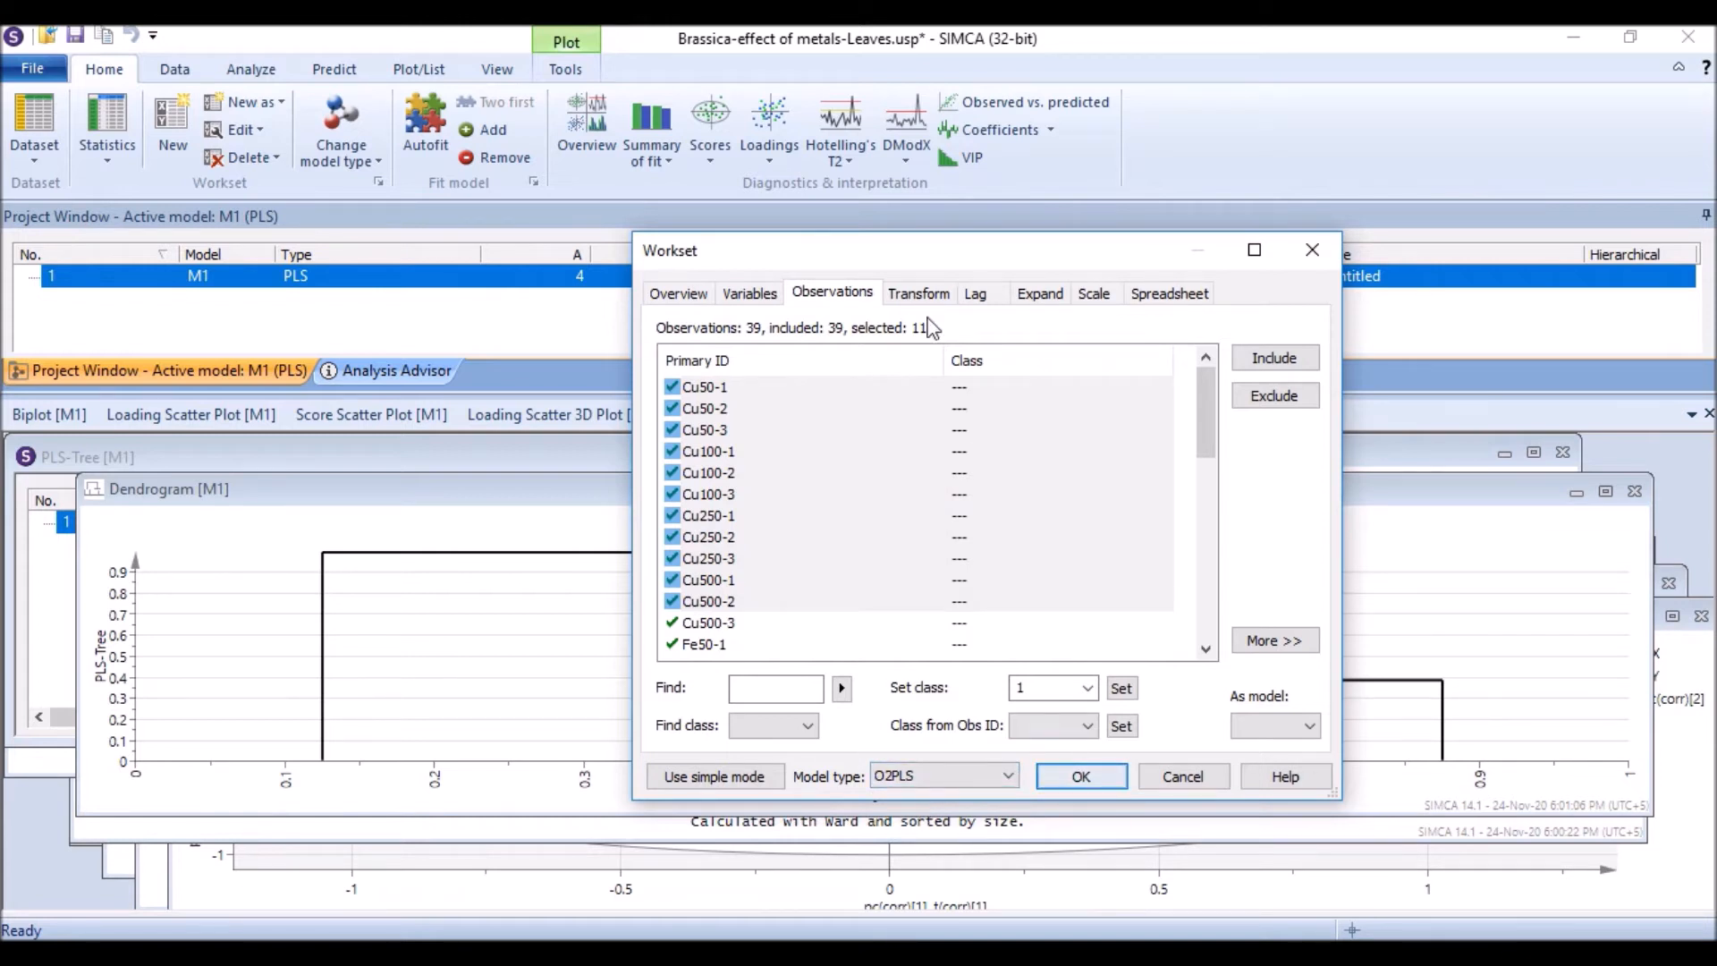
Step: Set the scaling of the Y variables AO and DPPH to Ctr
click(1099, 298)
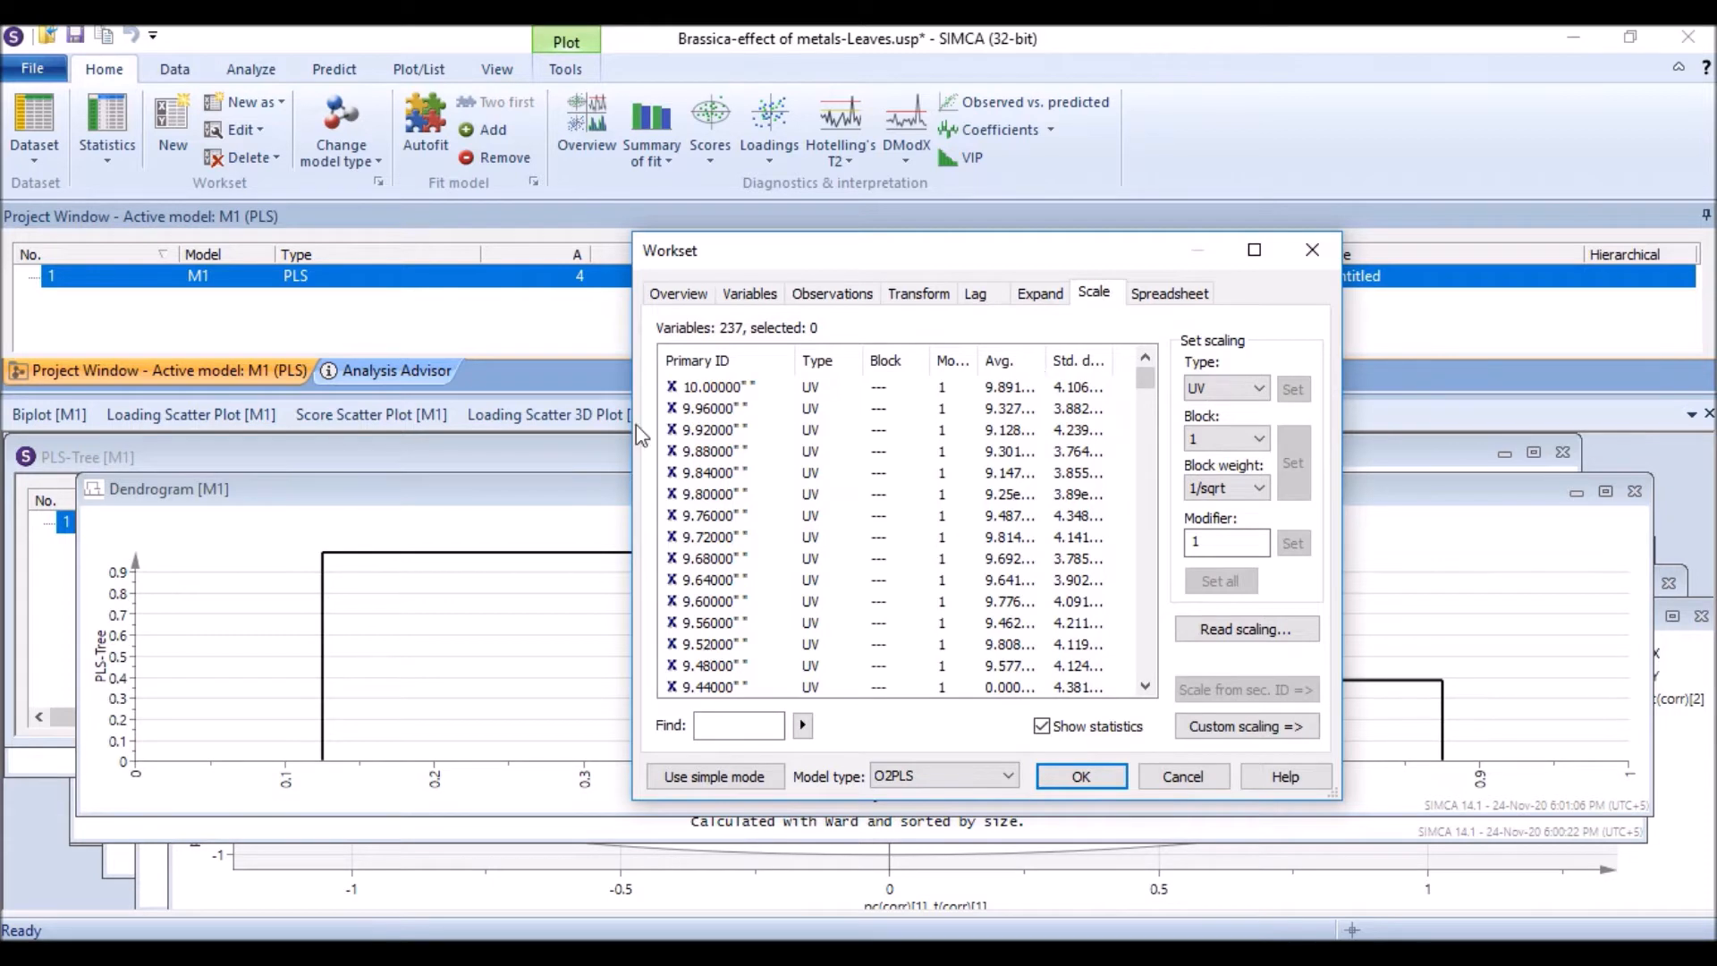
click(726, 391)
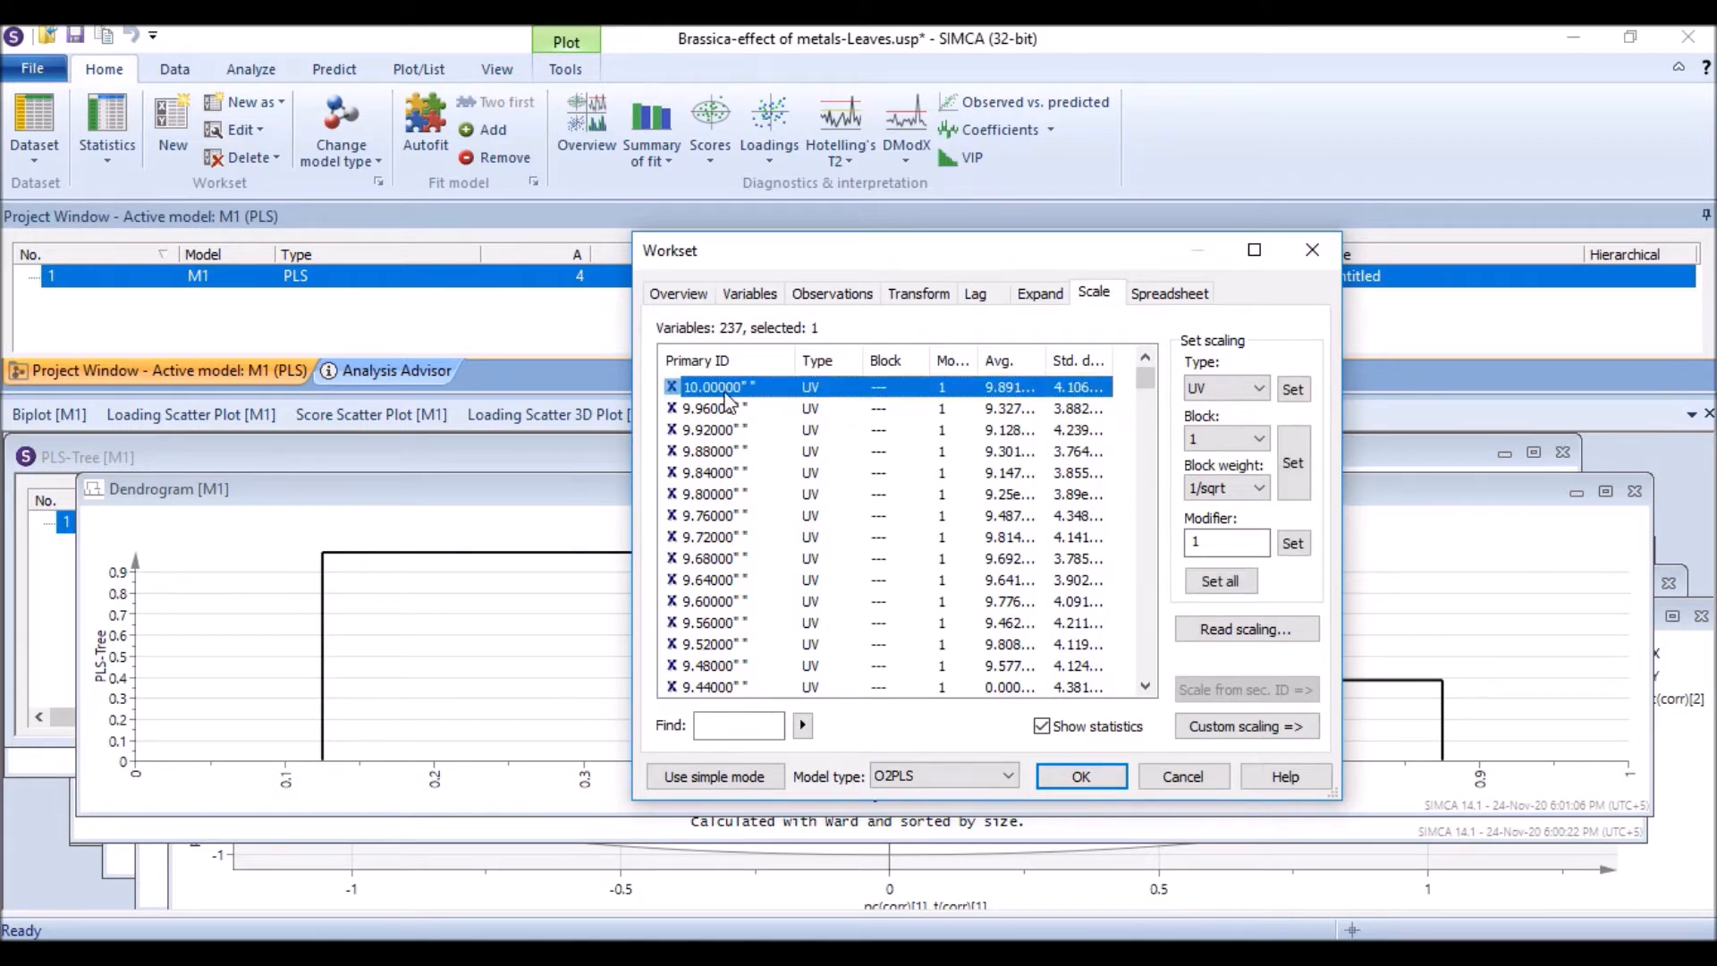
key(ctrl+a)
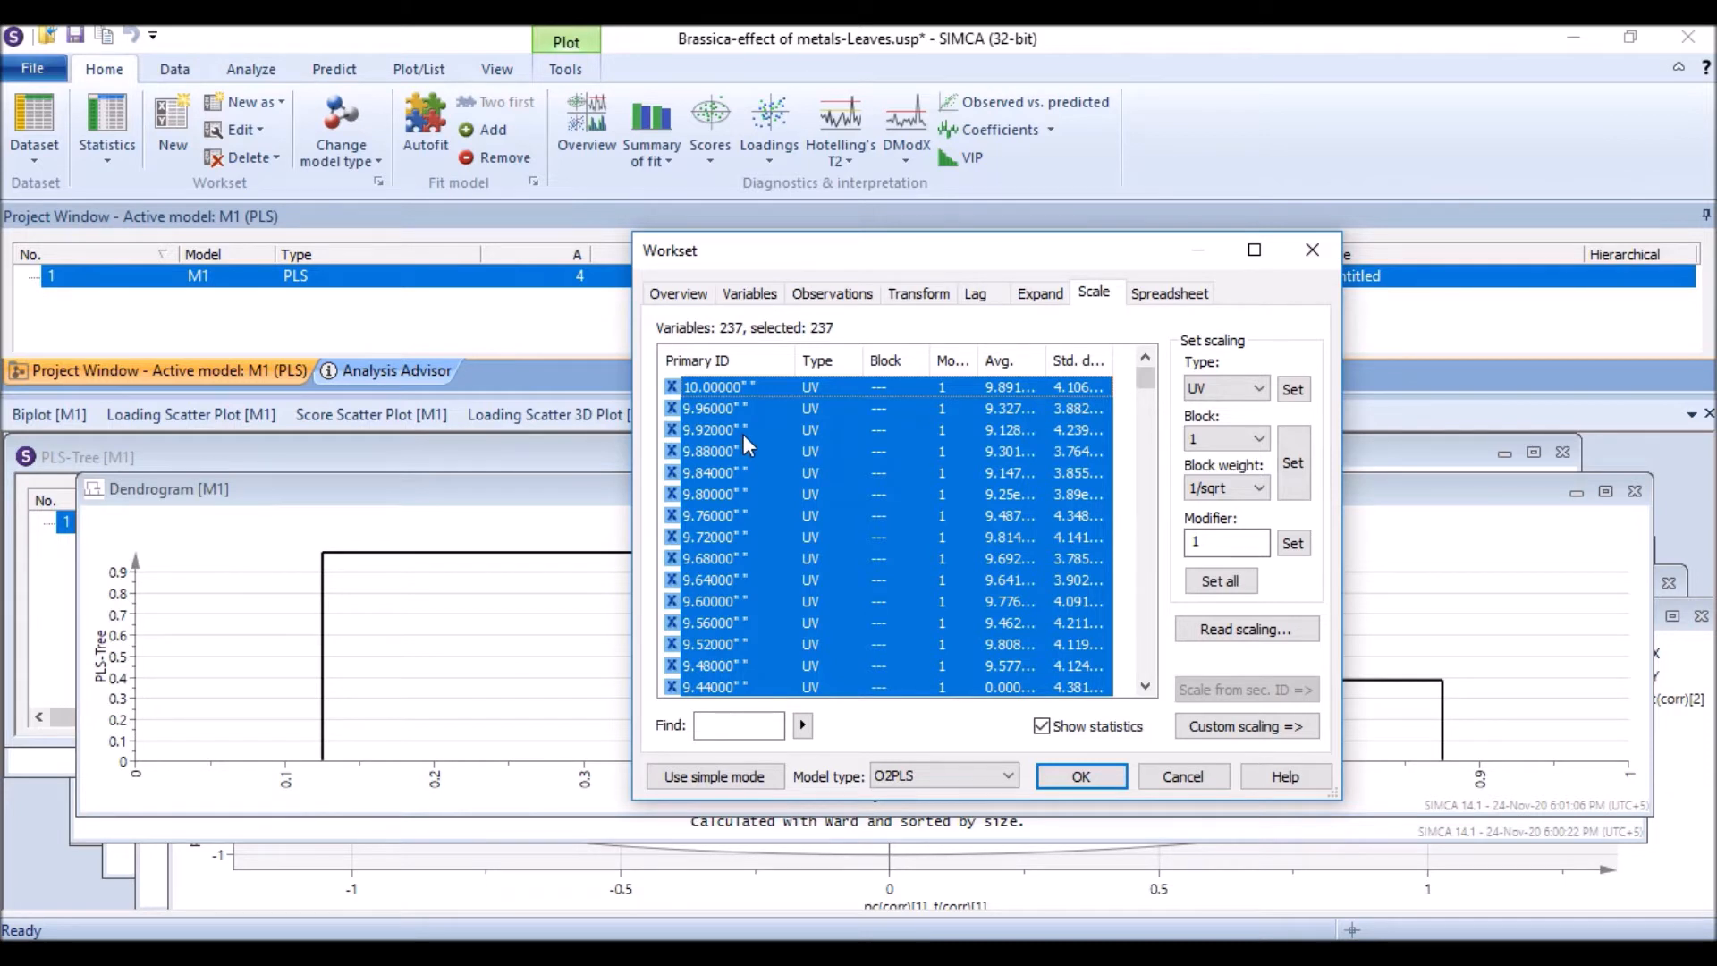
scroll(747, 456, down, 11)
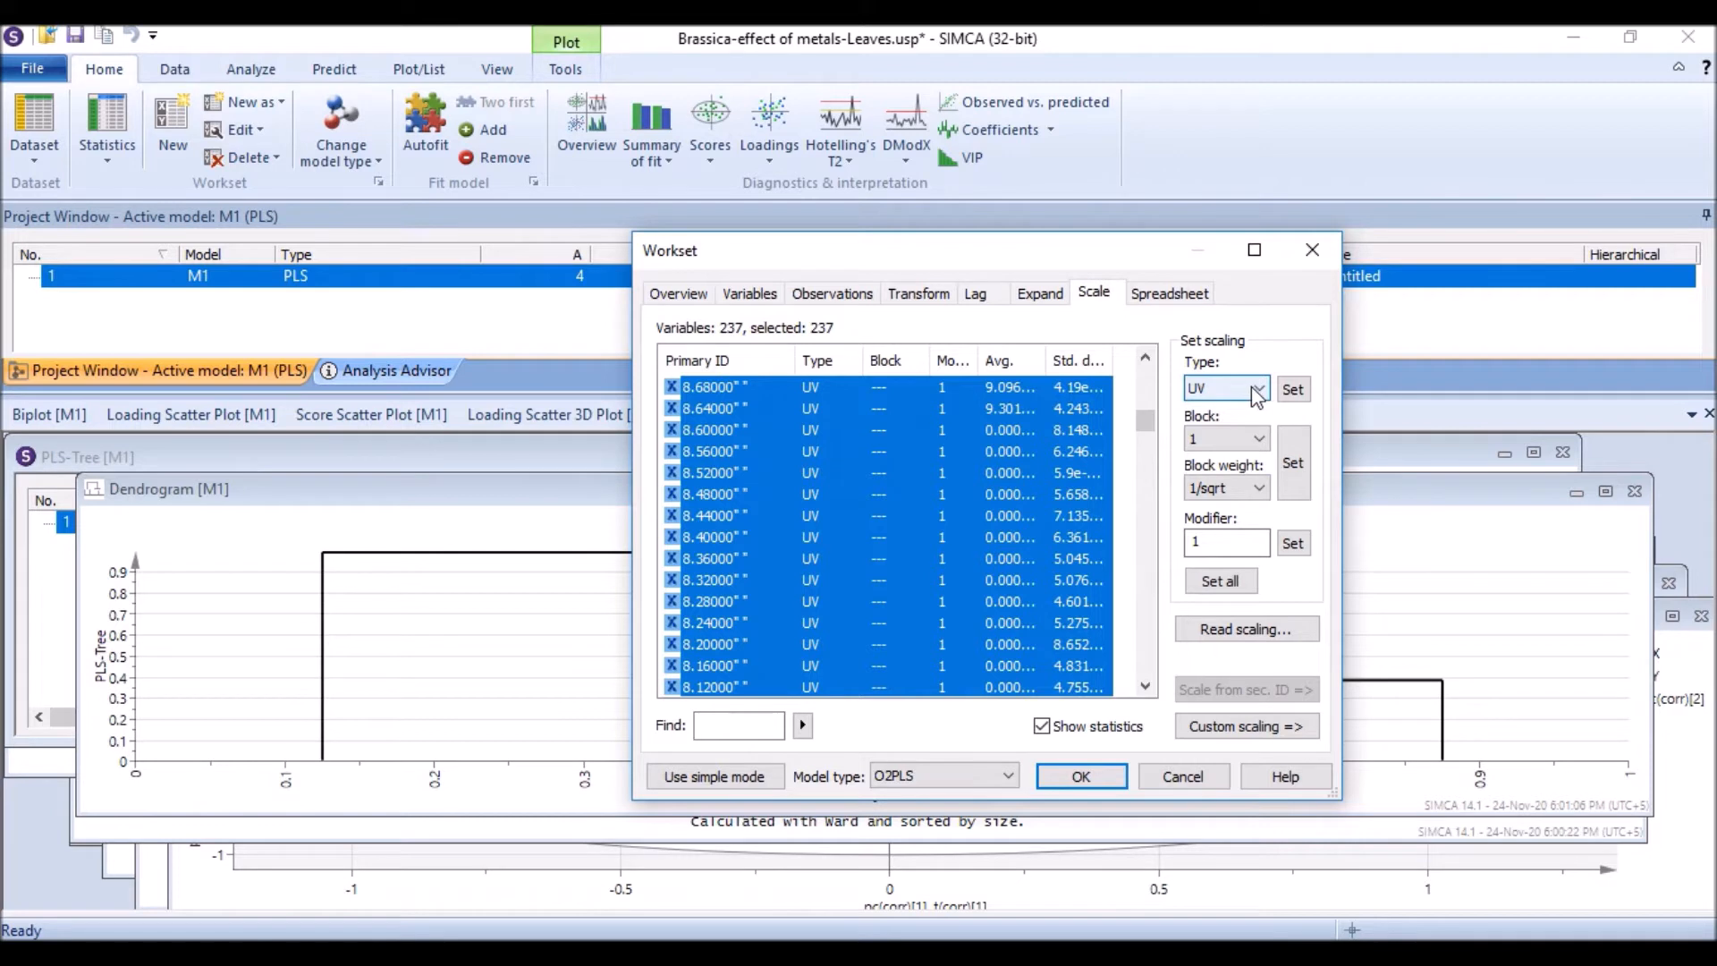
scroll(792, 579, down, 6)
scroll(787, 576, down, 12)
drag(1146, 493, 1129, 677)
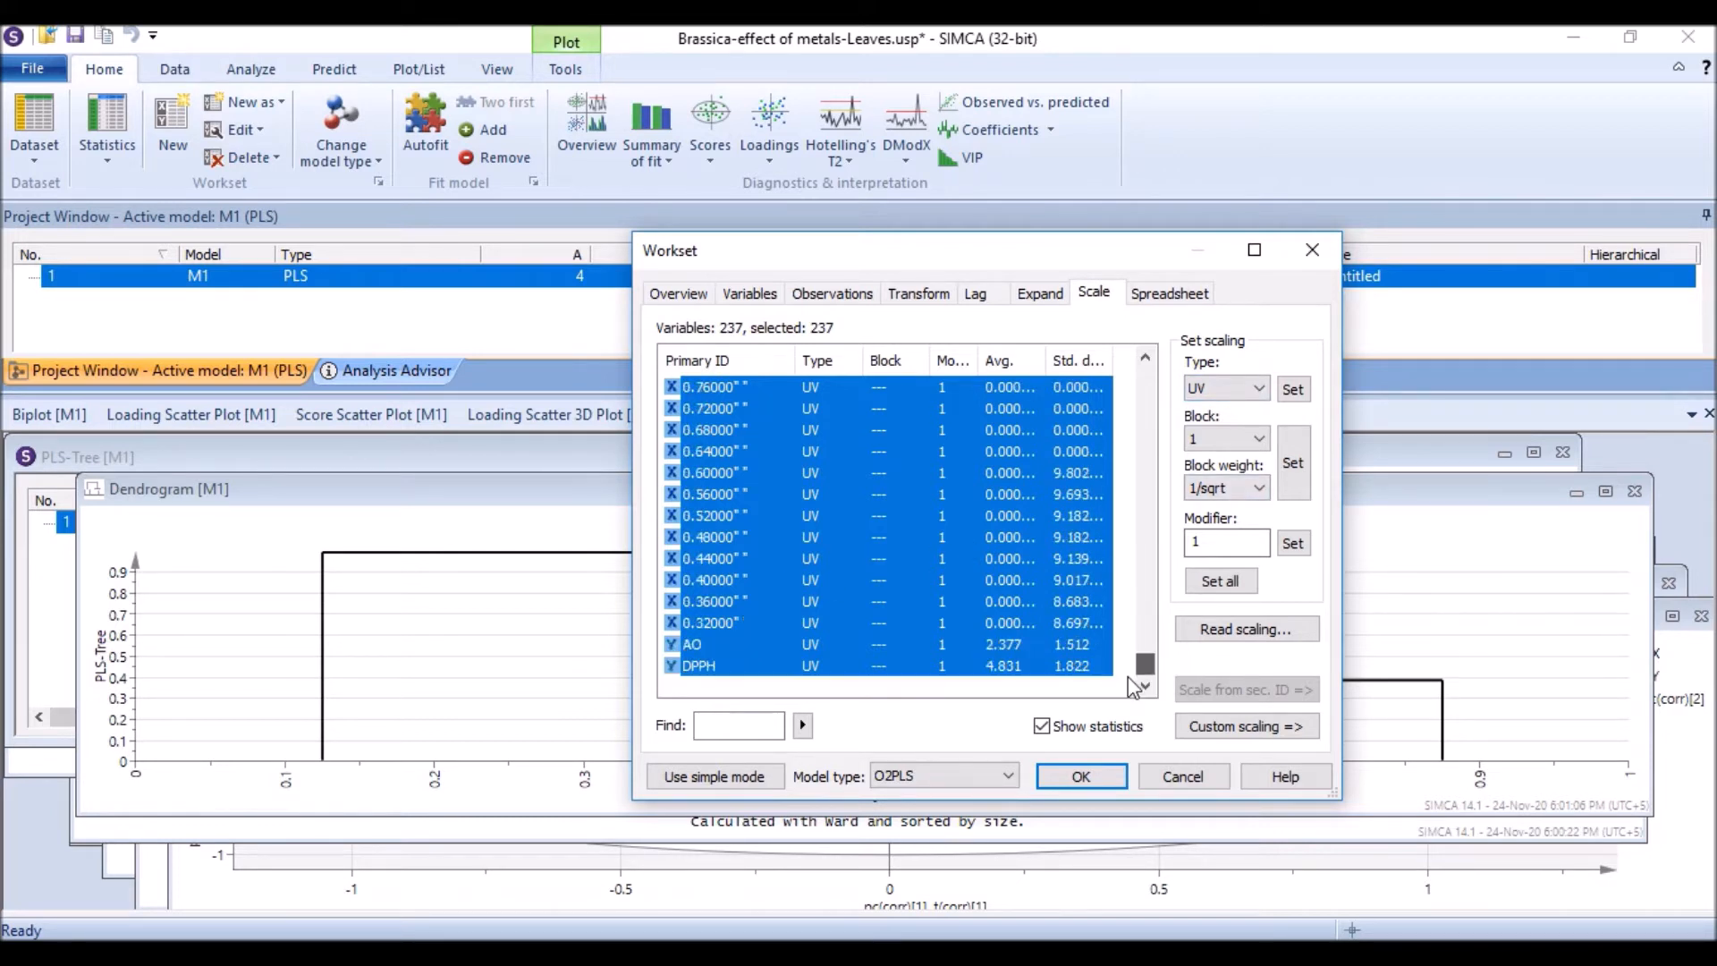
click(697, 644)
shift+click(699, 665)
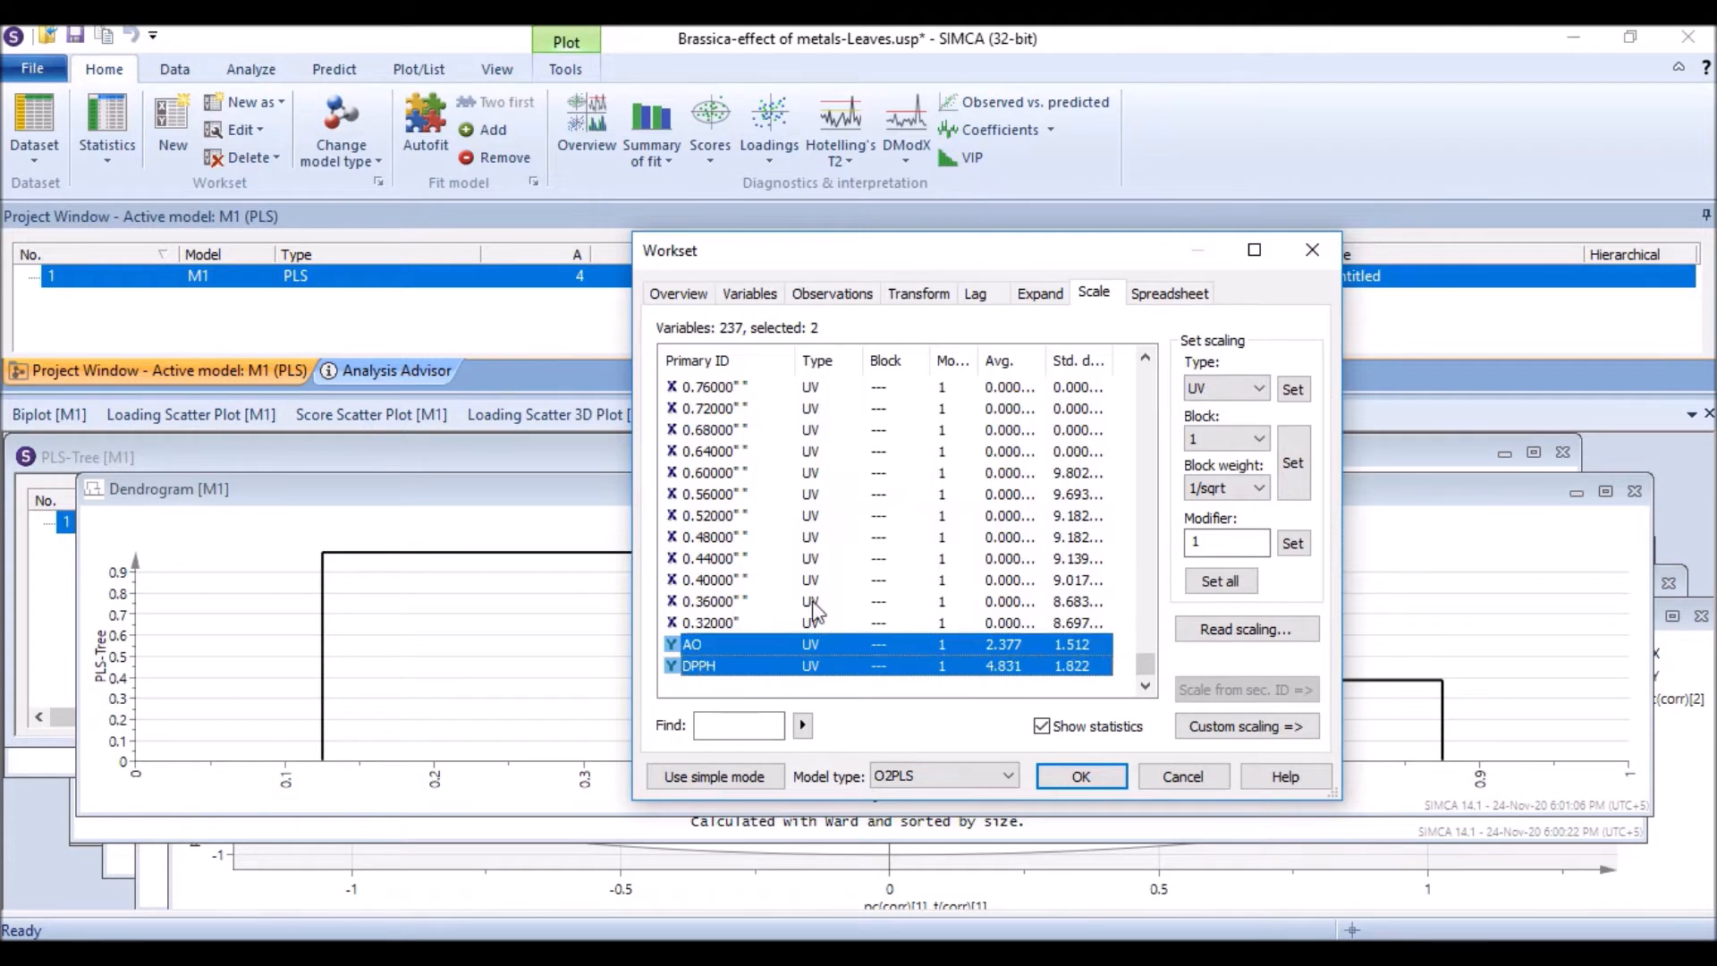
click(1260, 394)
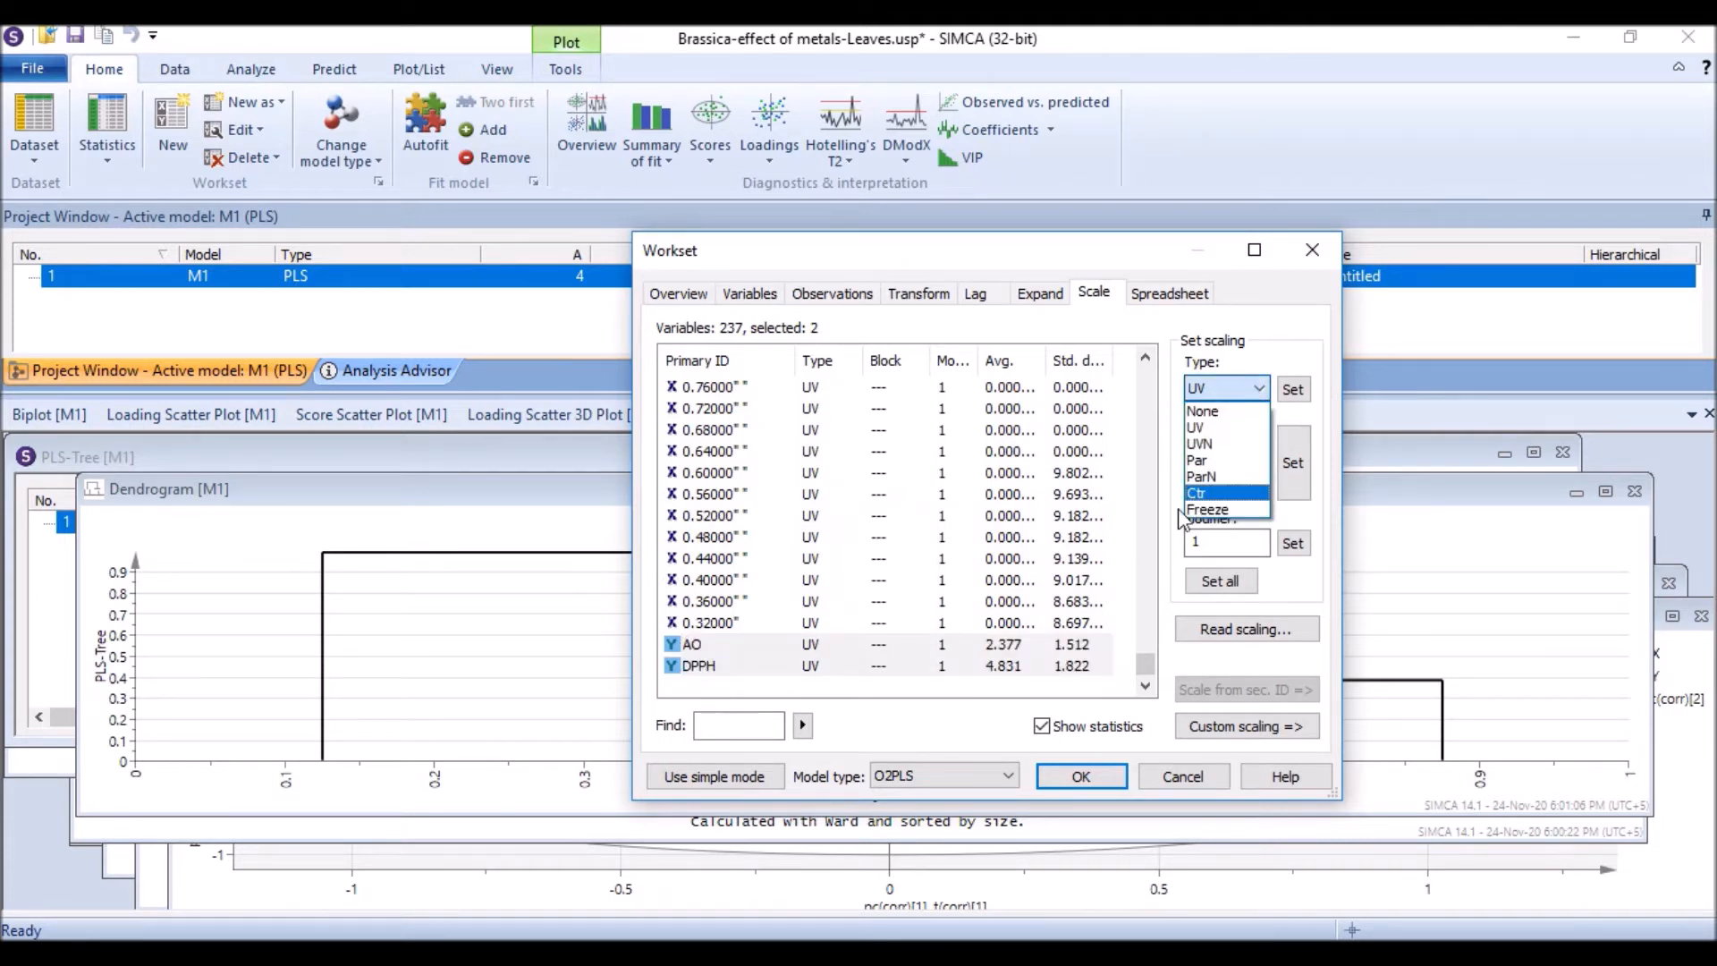
click(1207, 493)
click(1292, 389)
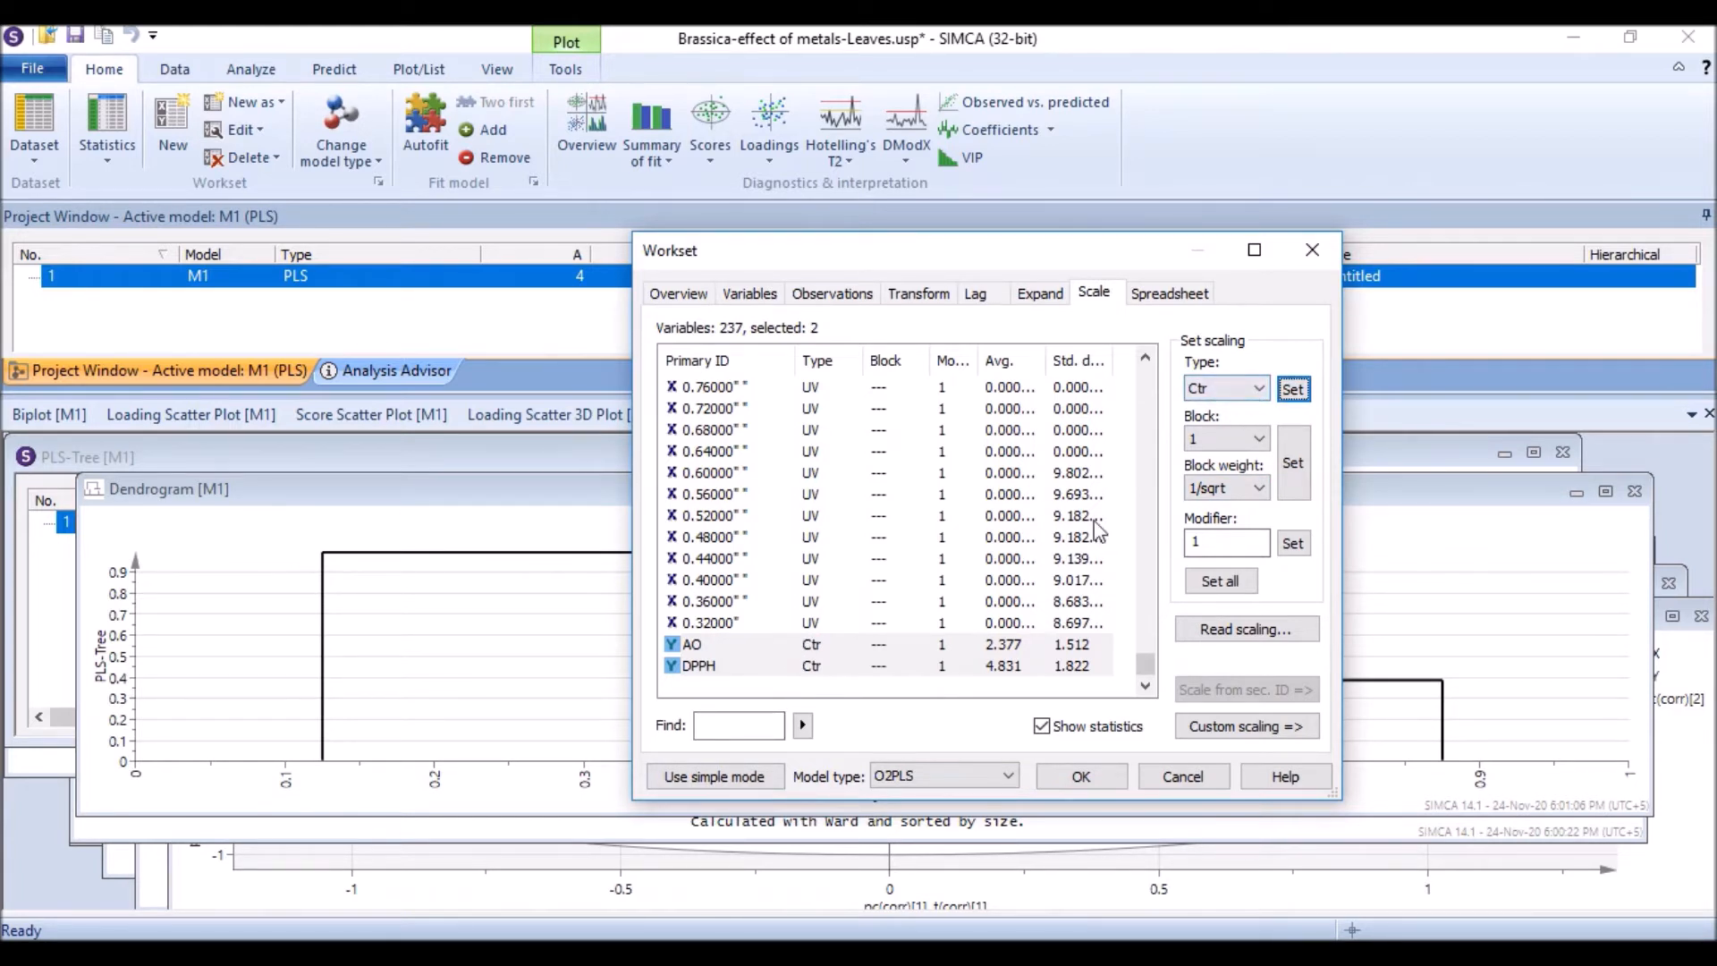
Step: Set the scaling of AO and DPPH back to UV
click(1256, 399)
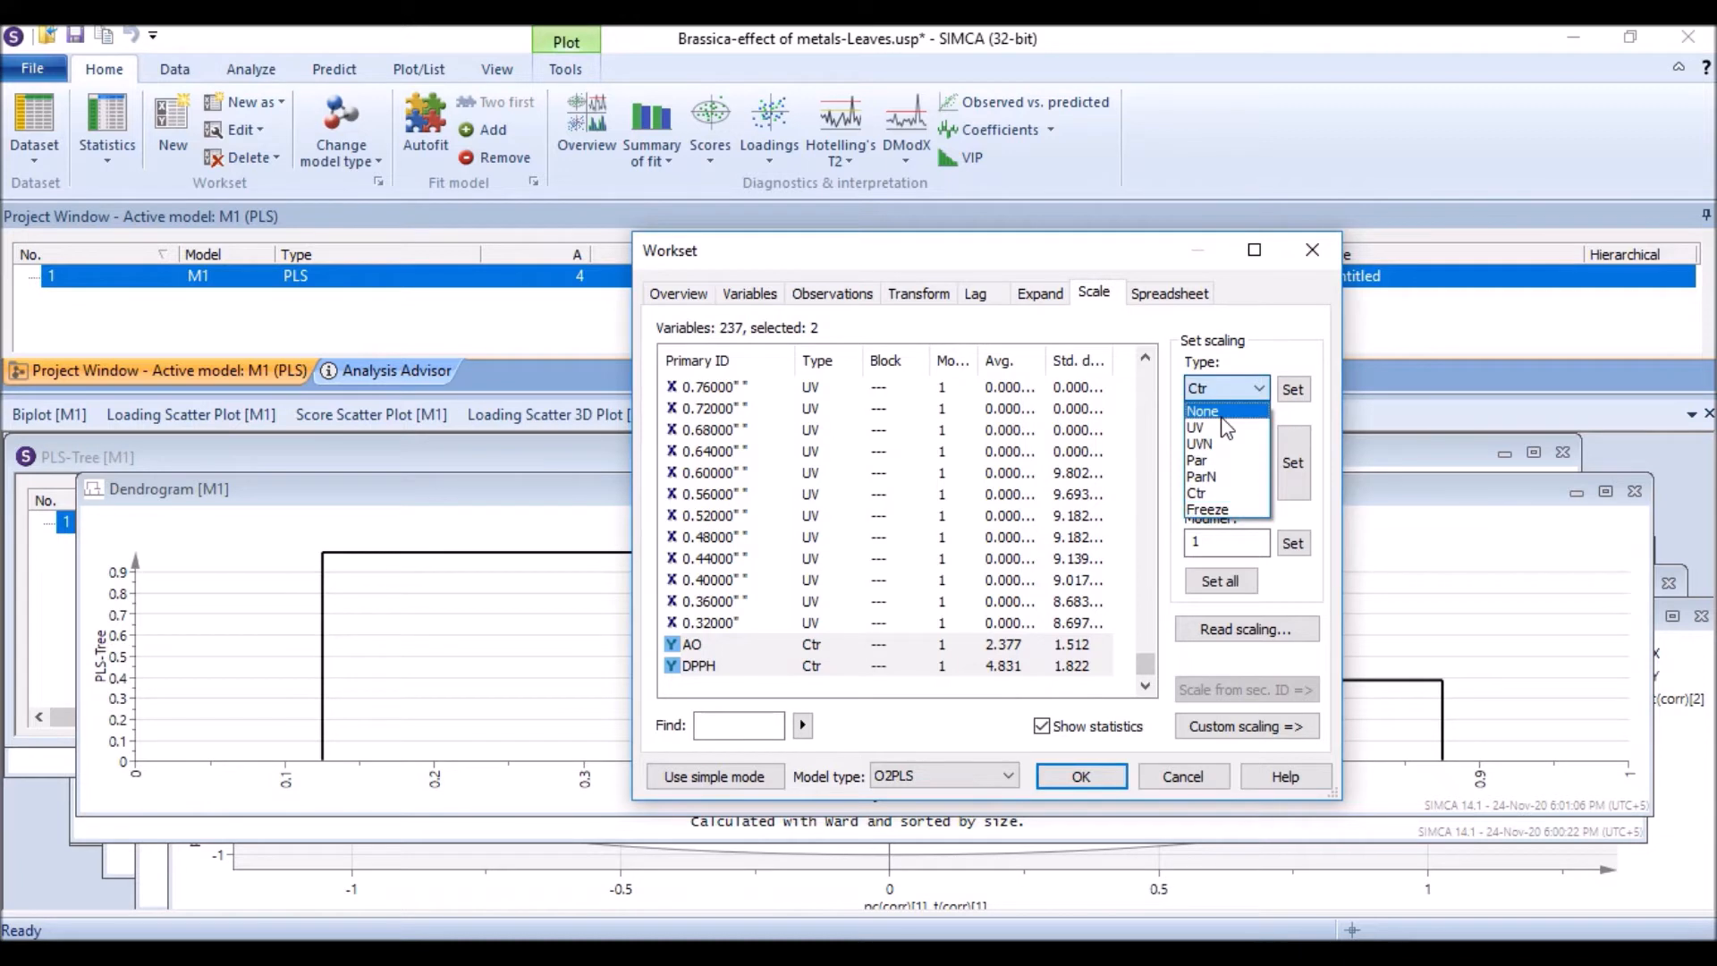
click(1215, 427)
click(1292, 389)
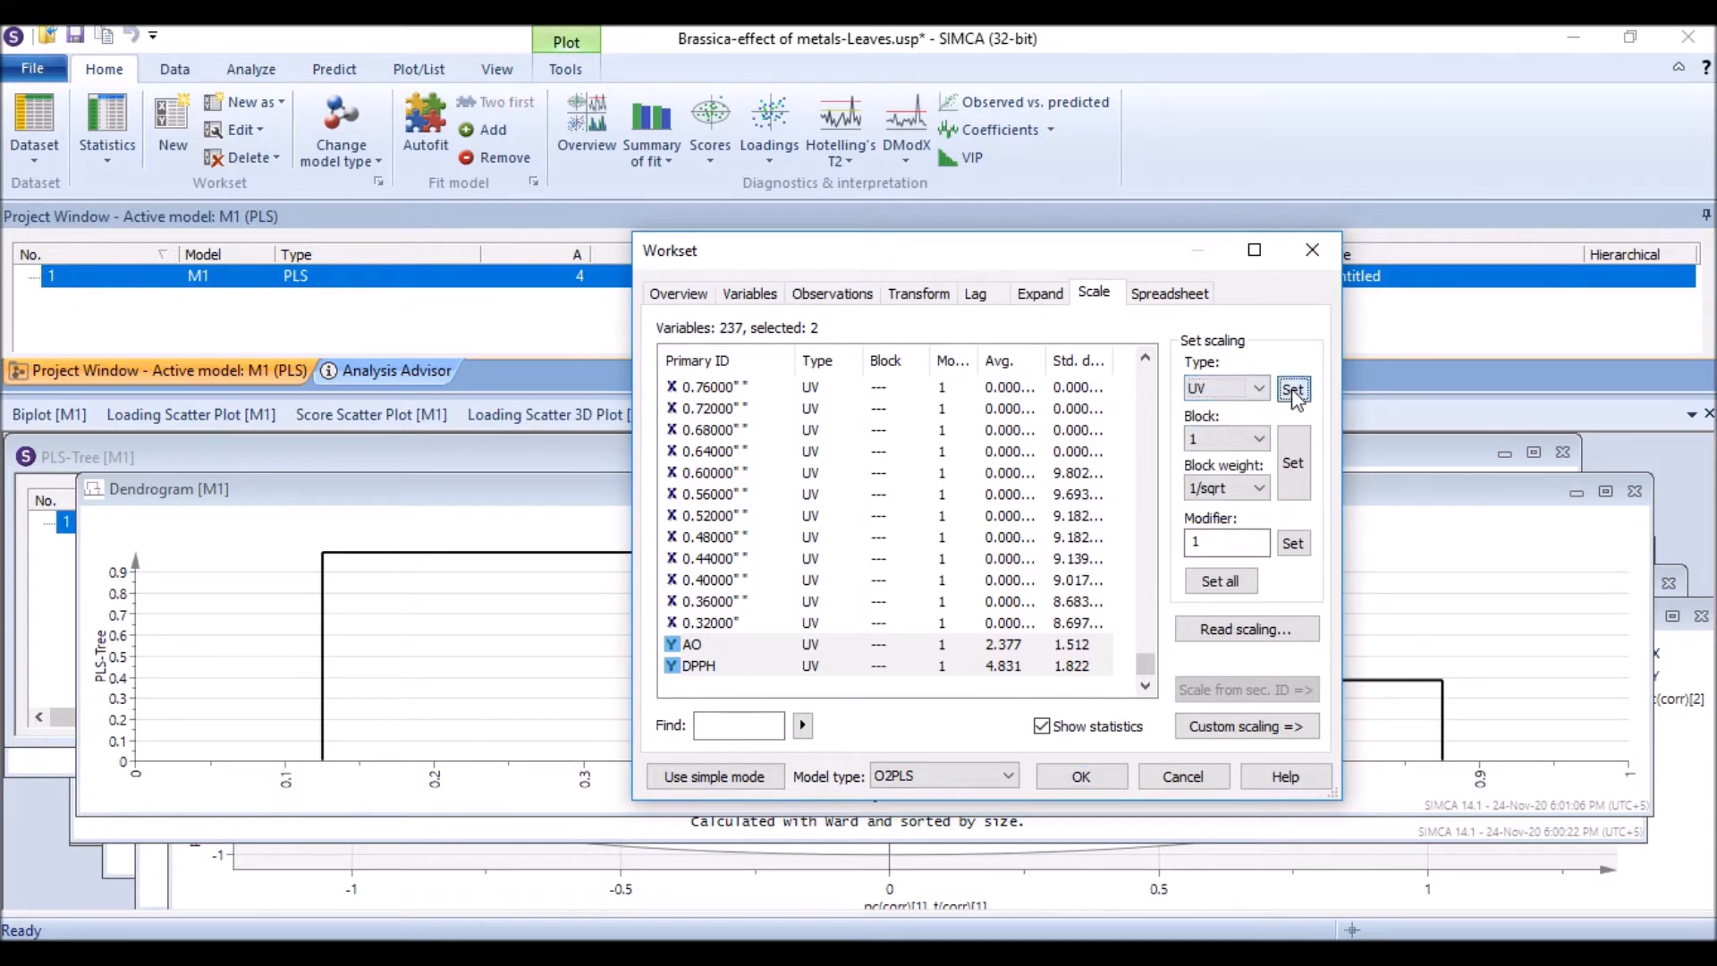
Step: Review the remaining workset settings and confirm the workset to create the O2PLS model
click(984, 297)
click(1037, 296)
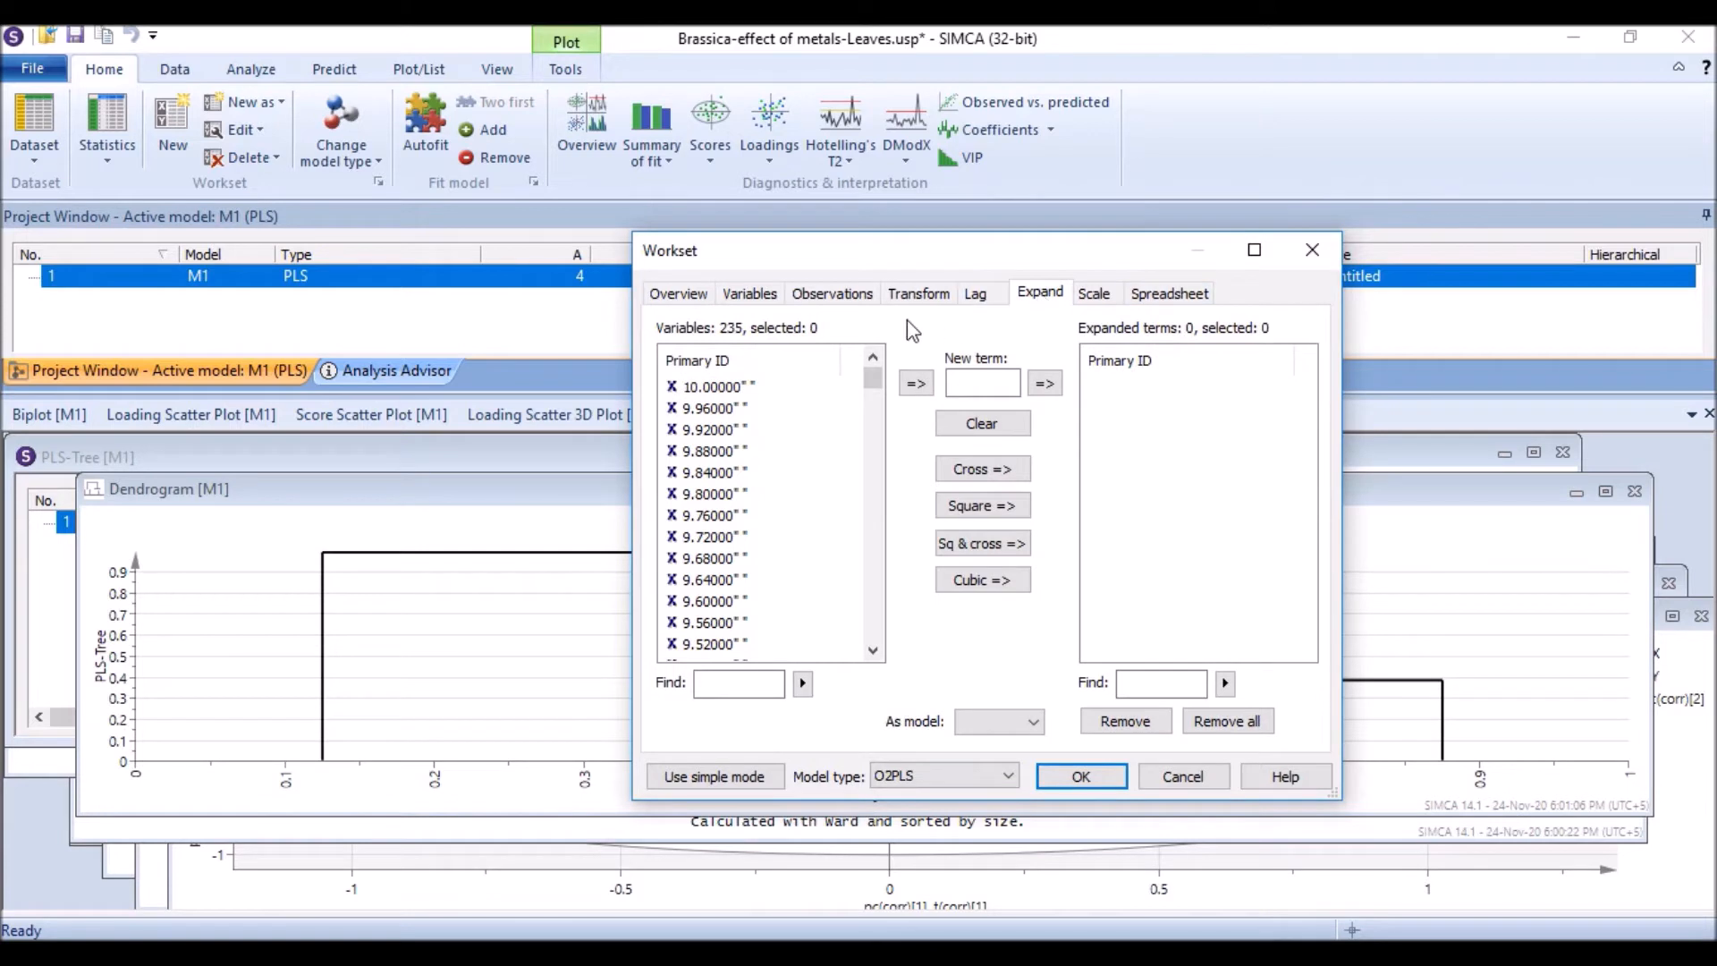
click(751, 295)
click(703, 300)
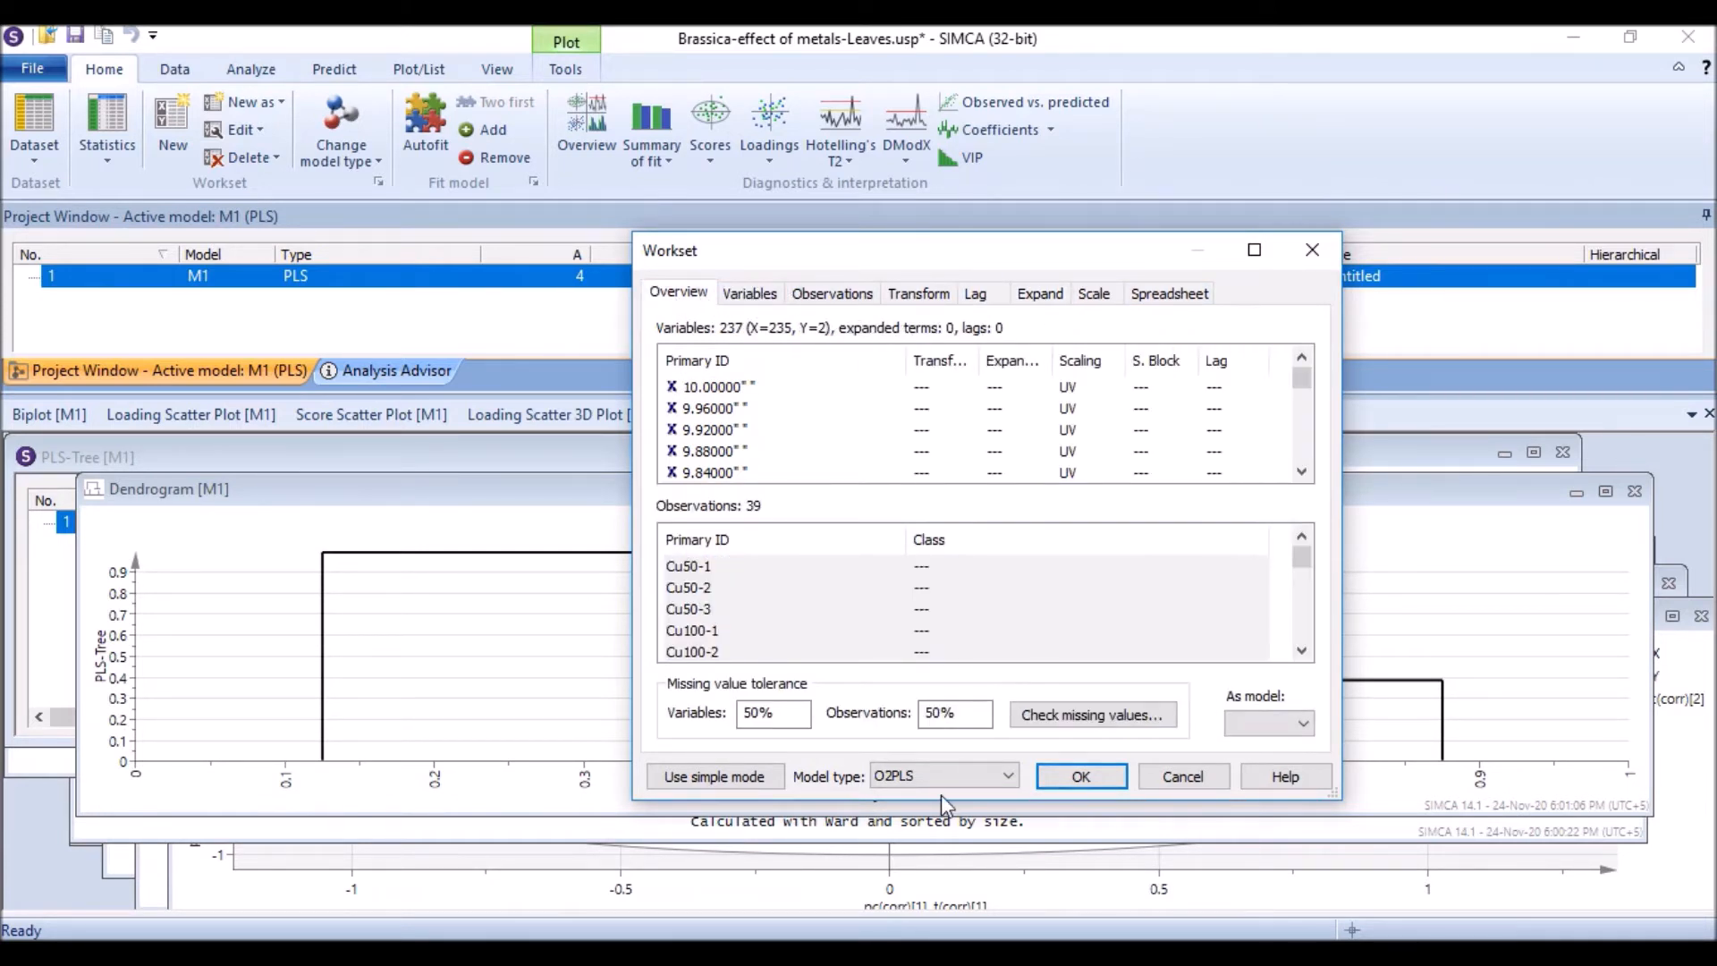
click(1084, 776)
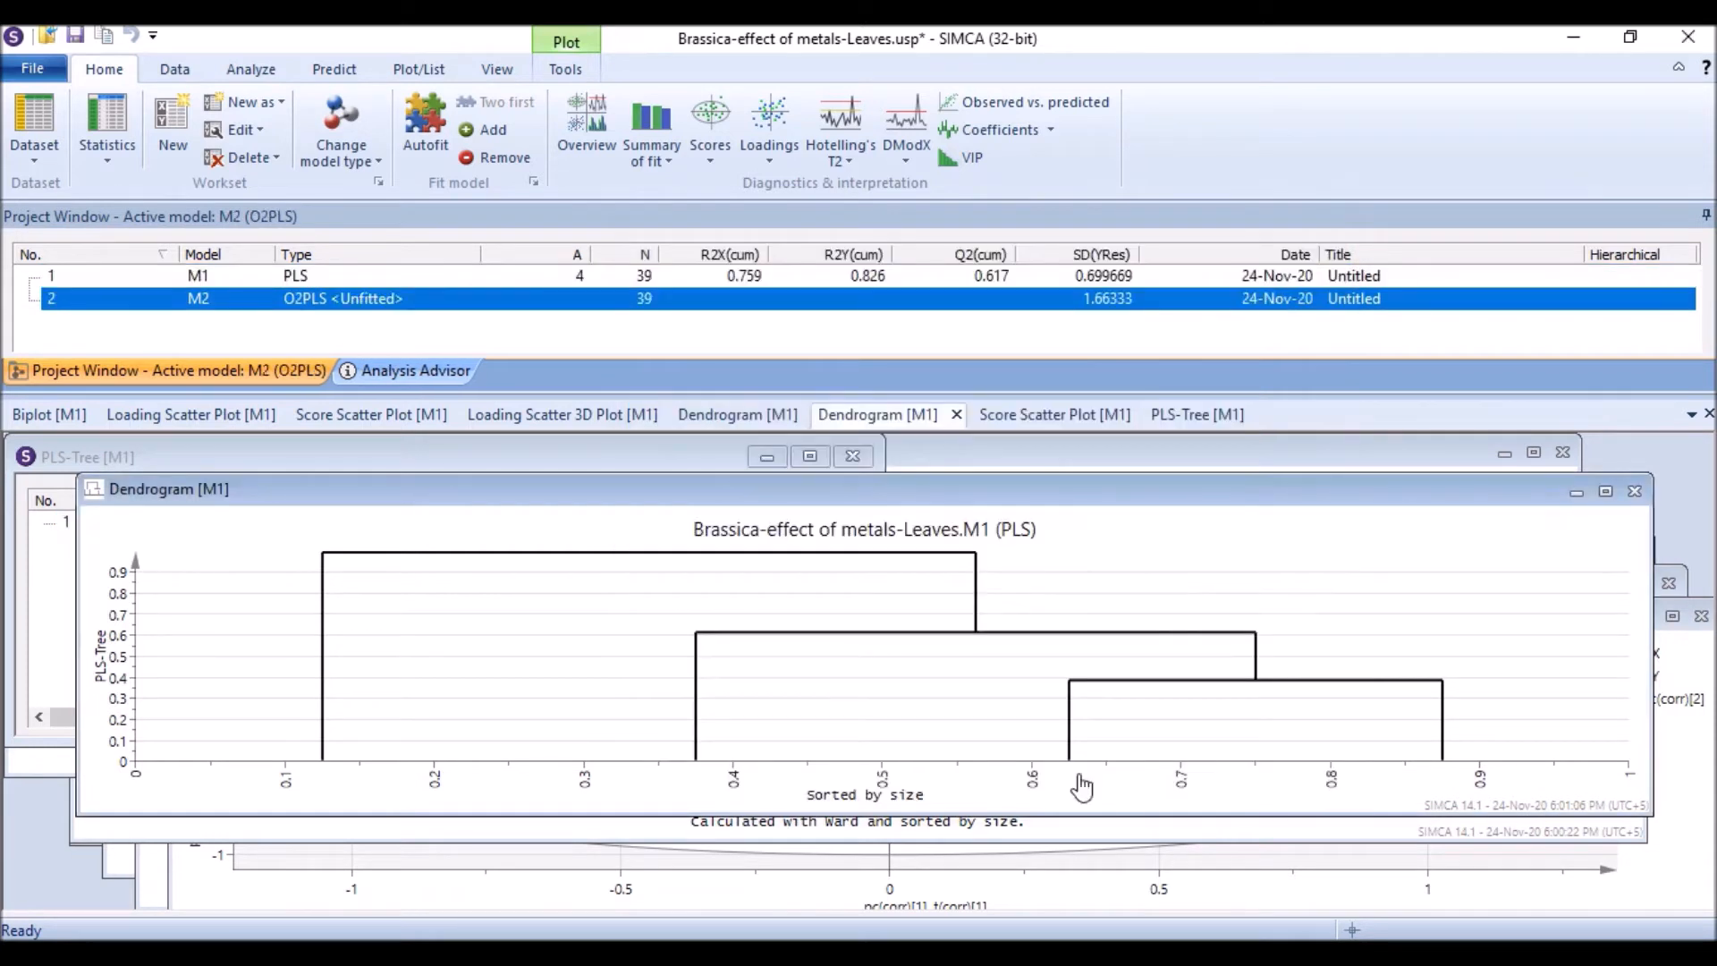
Step: Fit the O2PLS model automatically with Autofit
click(424, 122)
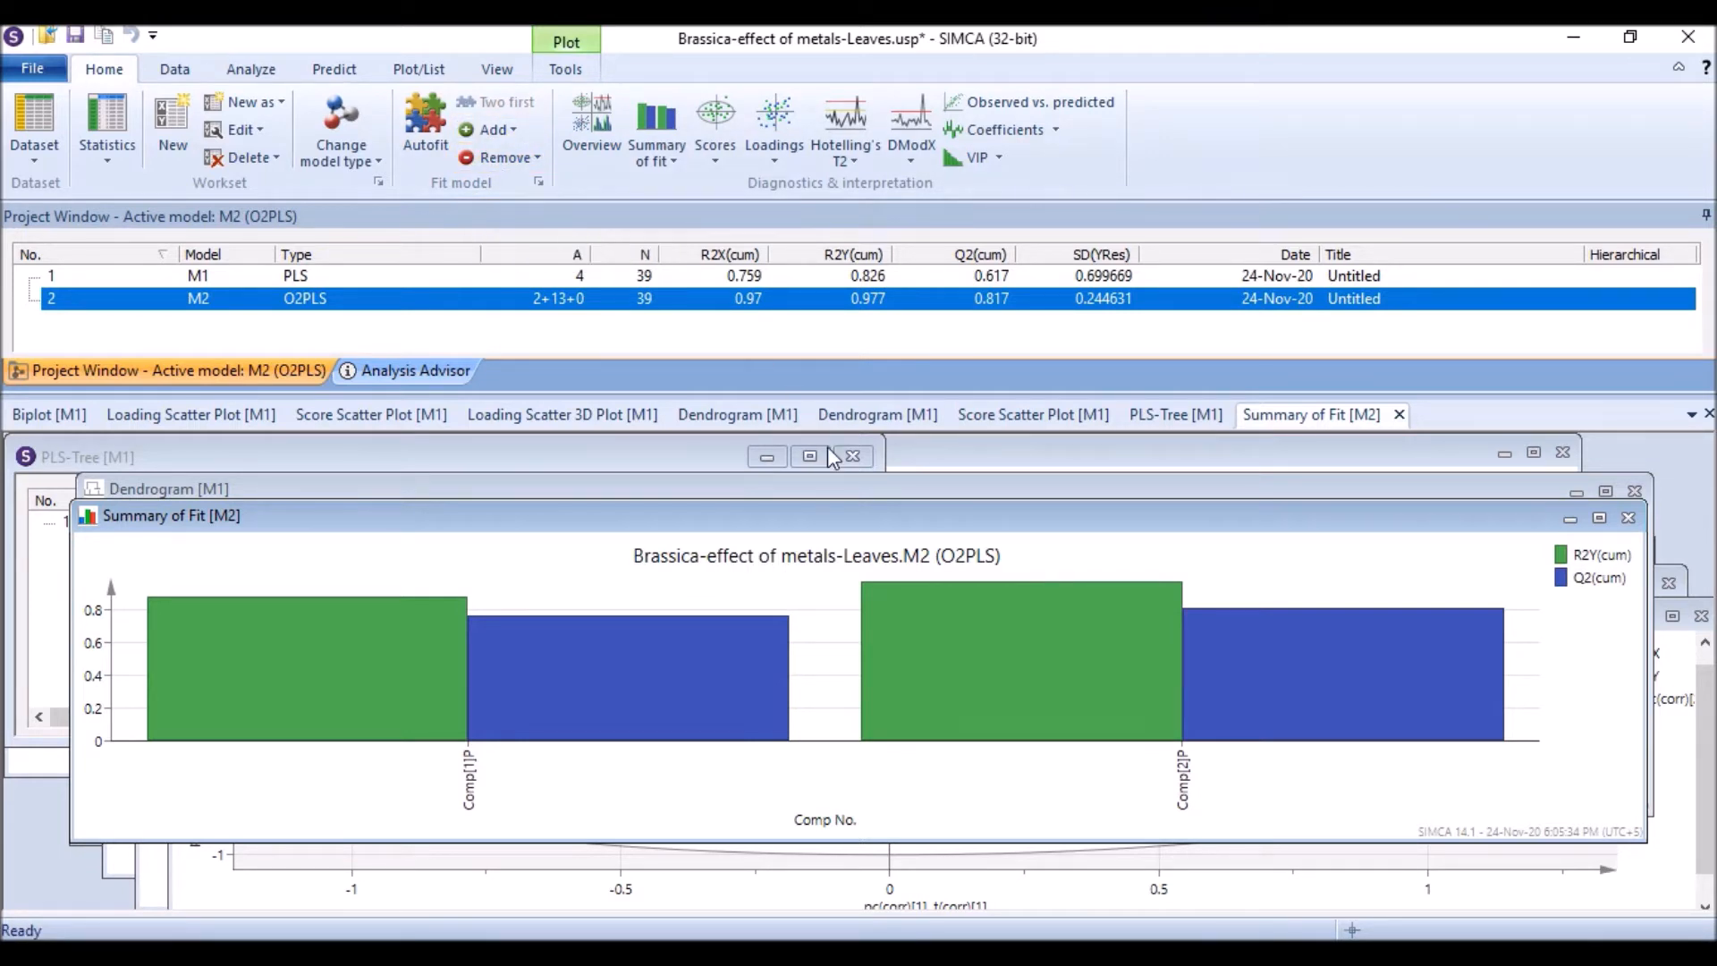
mouse_move(363, 649)
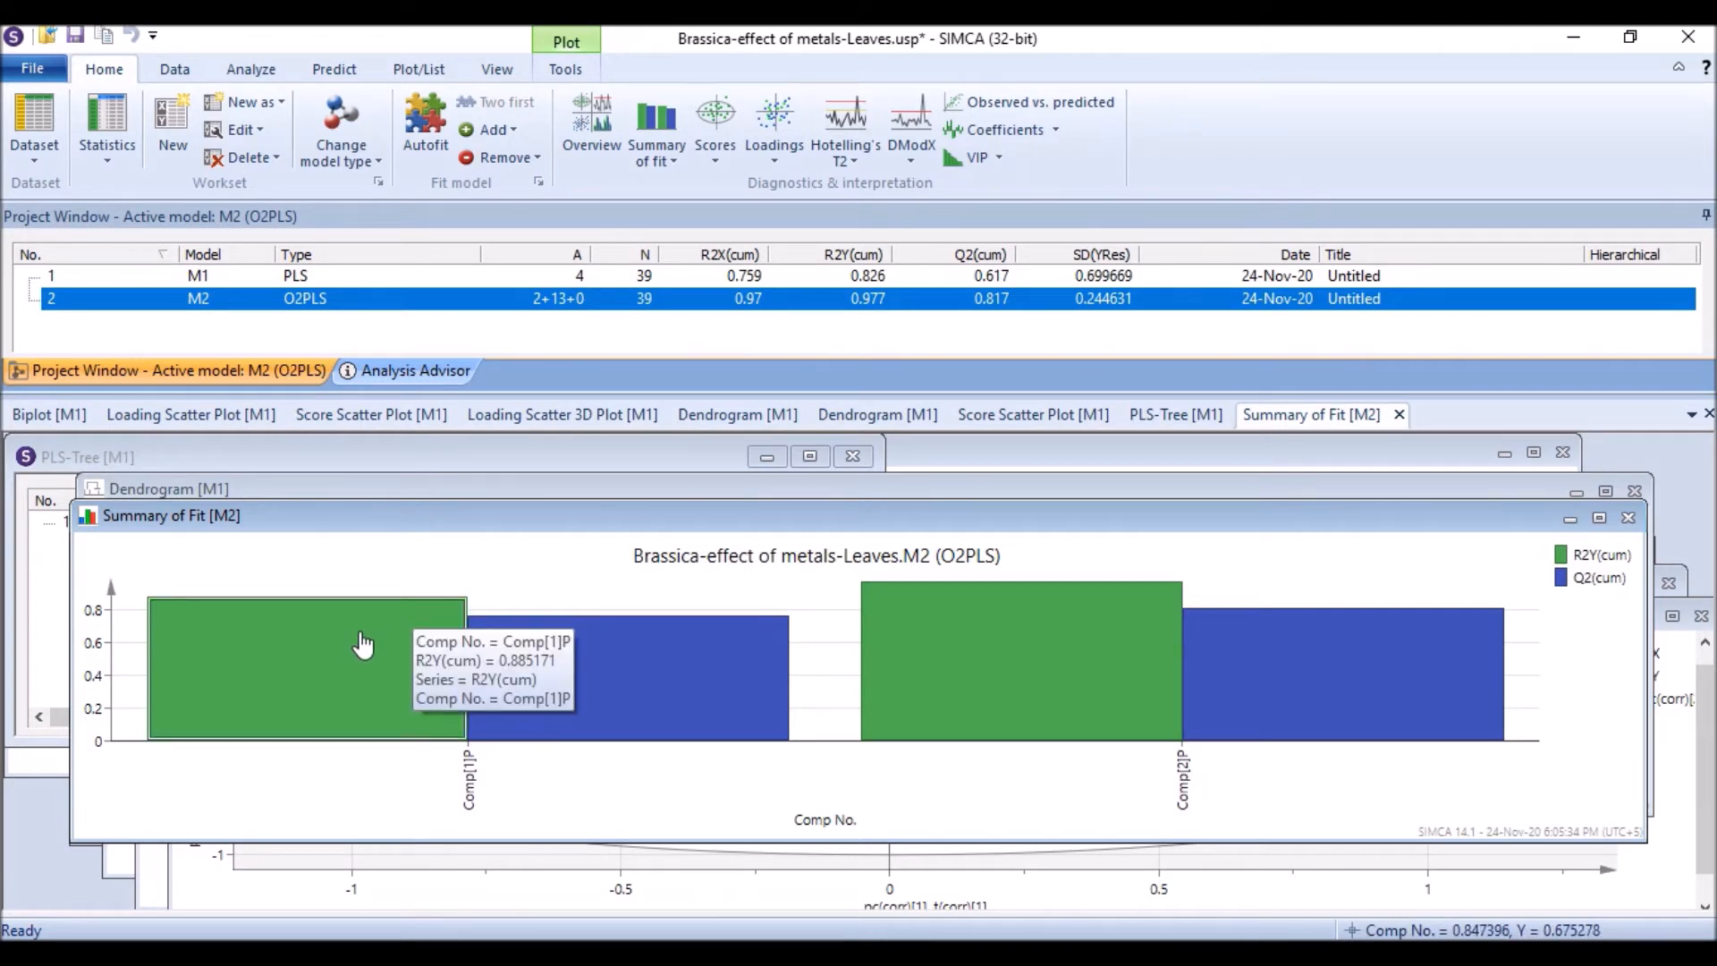
mouse_move(959, 593)
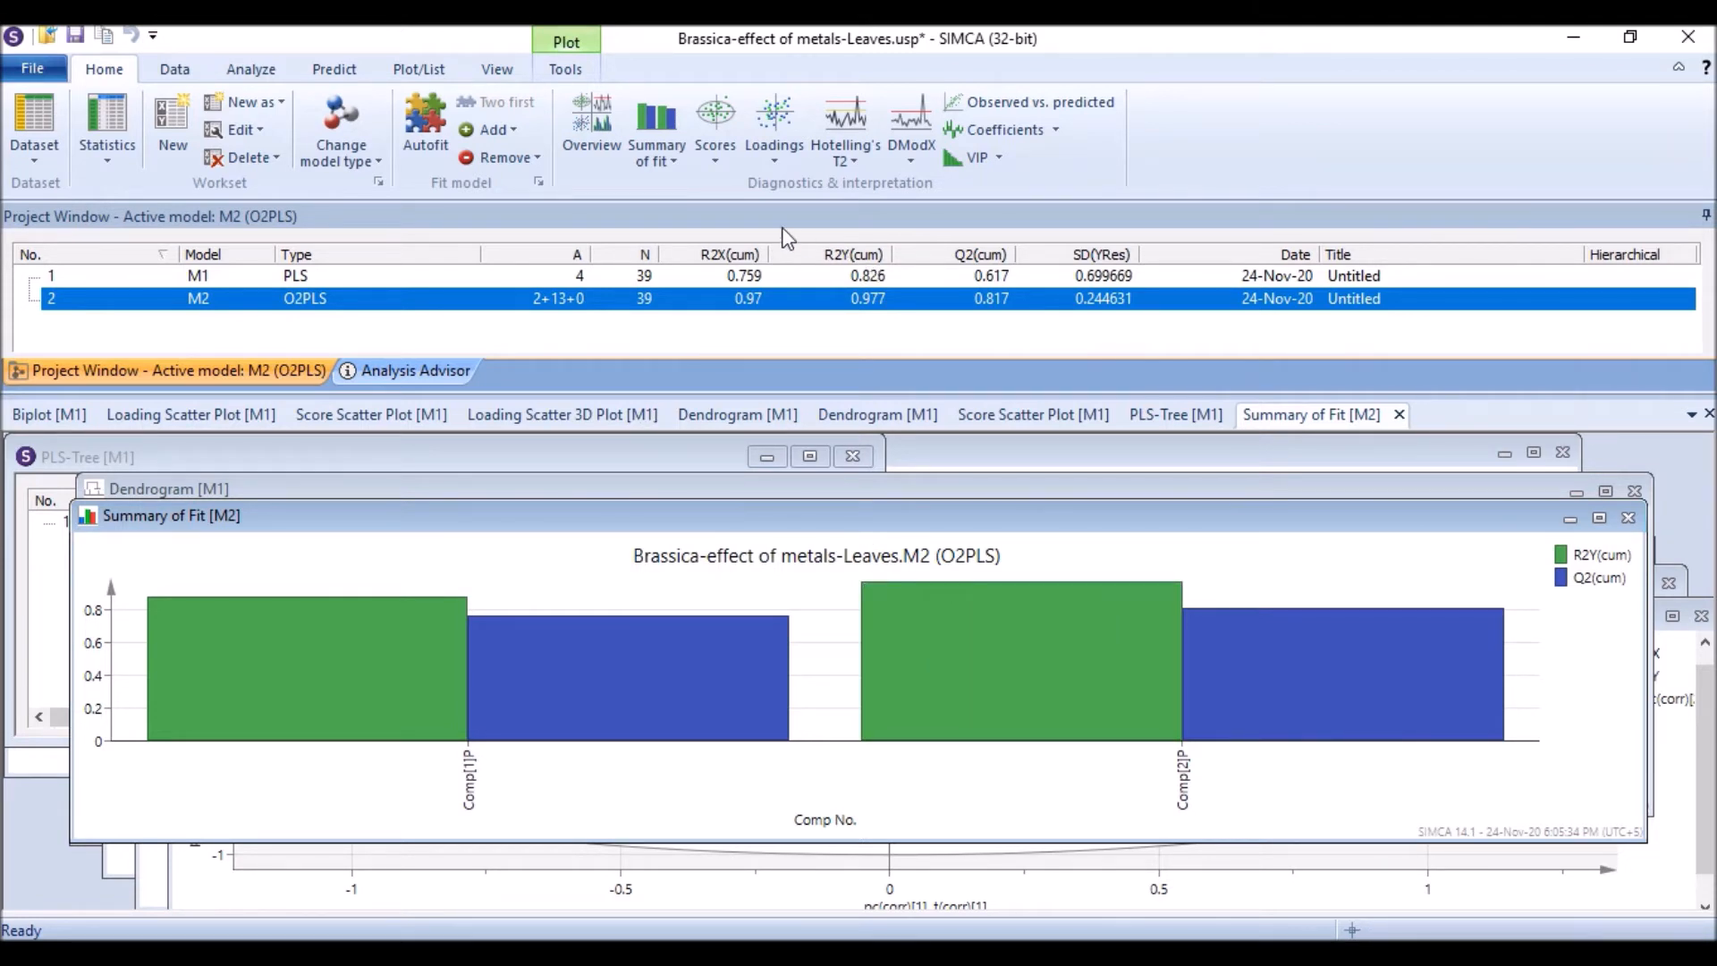
Step: Open the O2PLS model overview plots, enlarge the loading scatter plot and create a score scatter plot
click(600, 119)
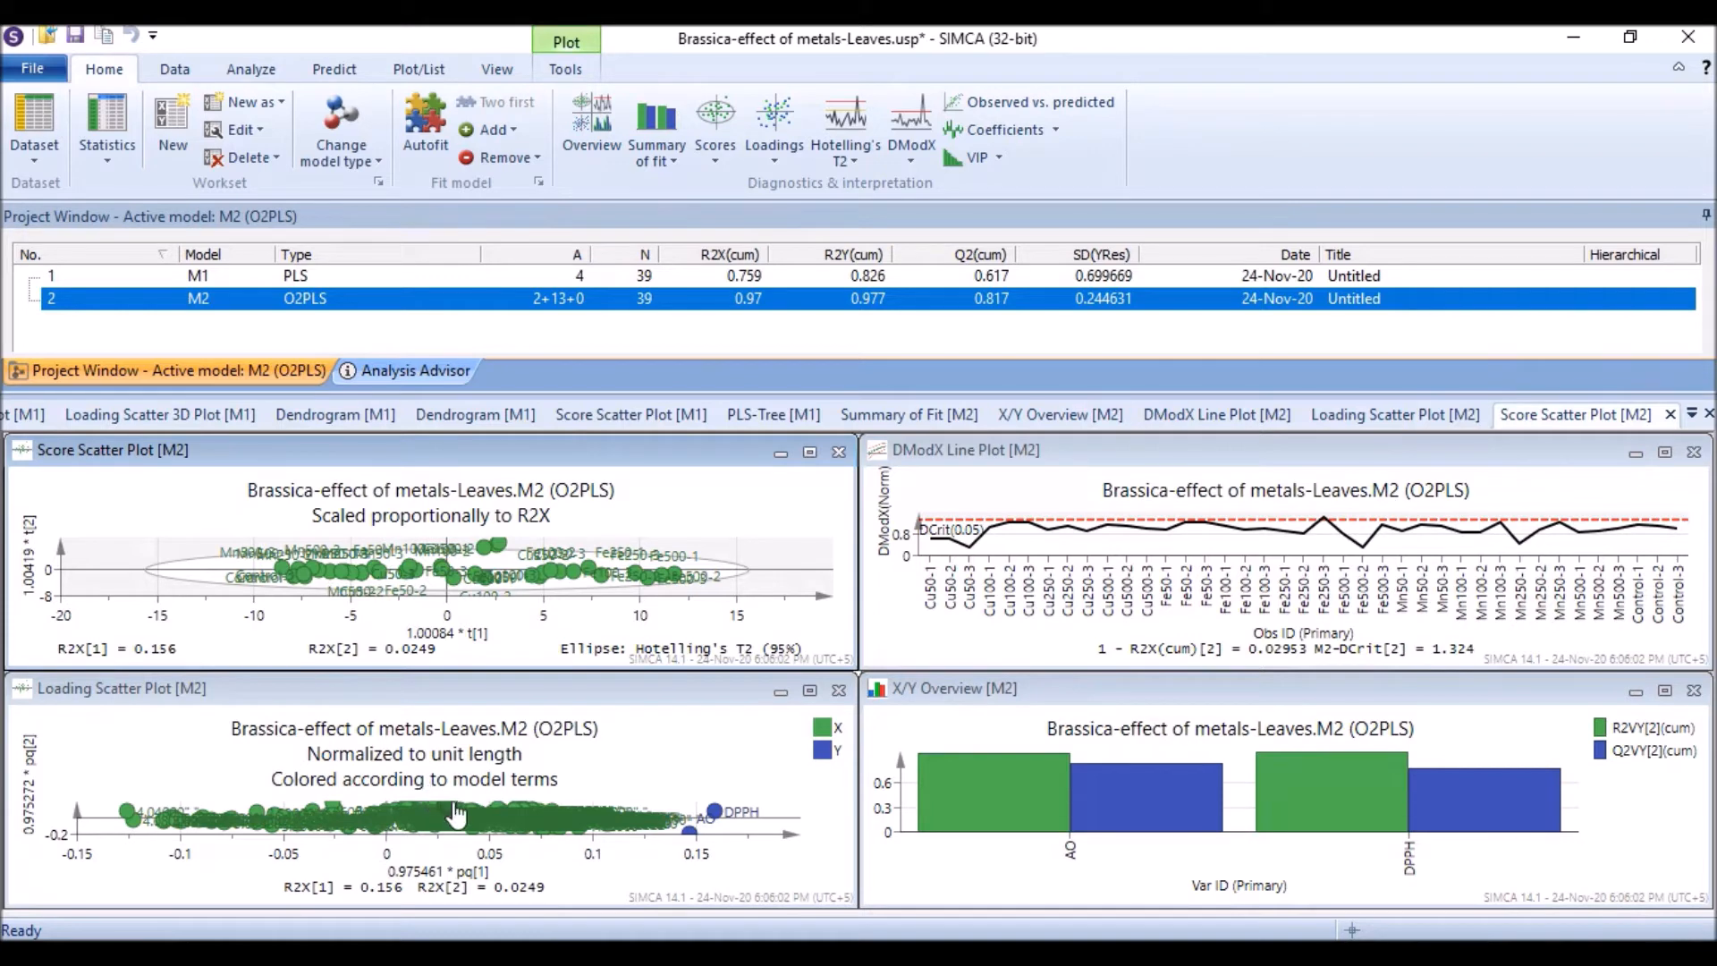
click(810, 691)
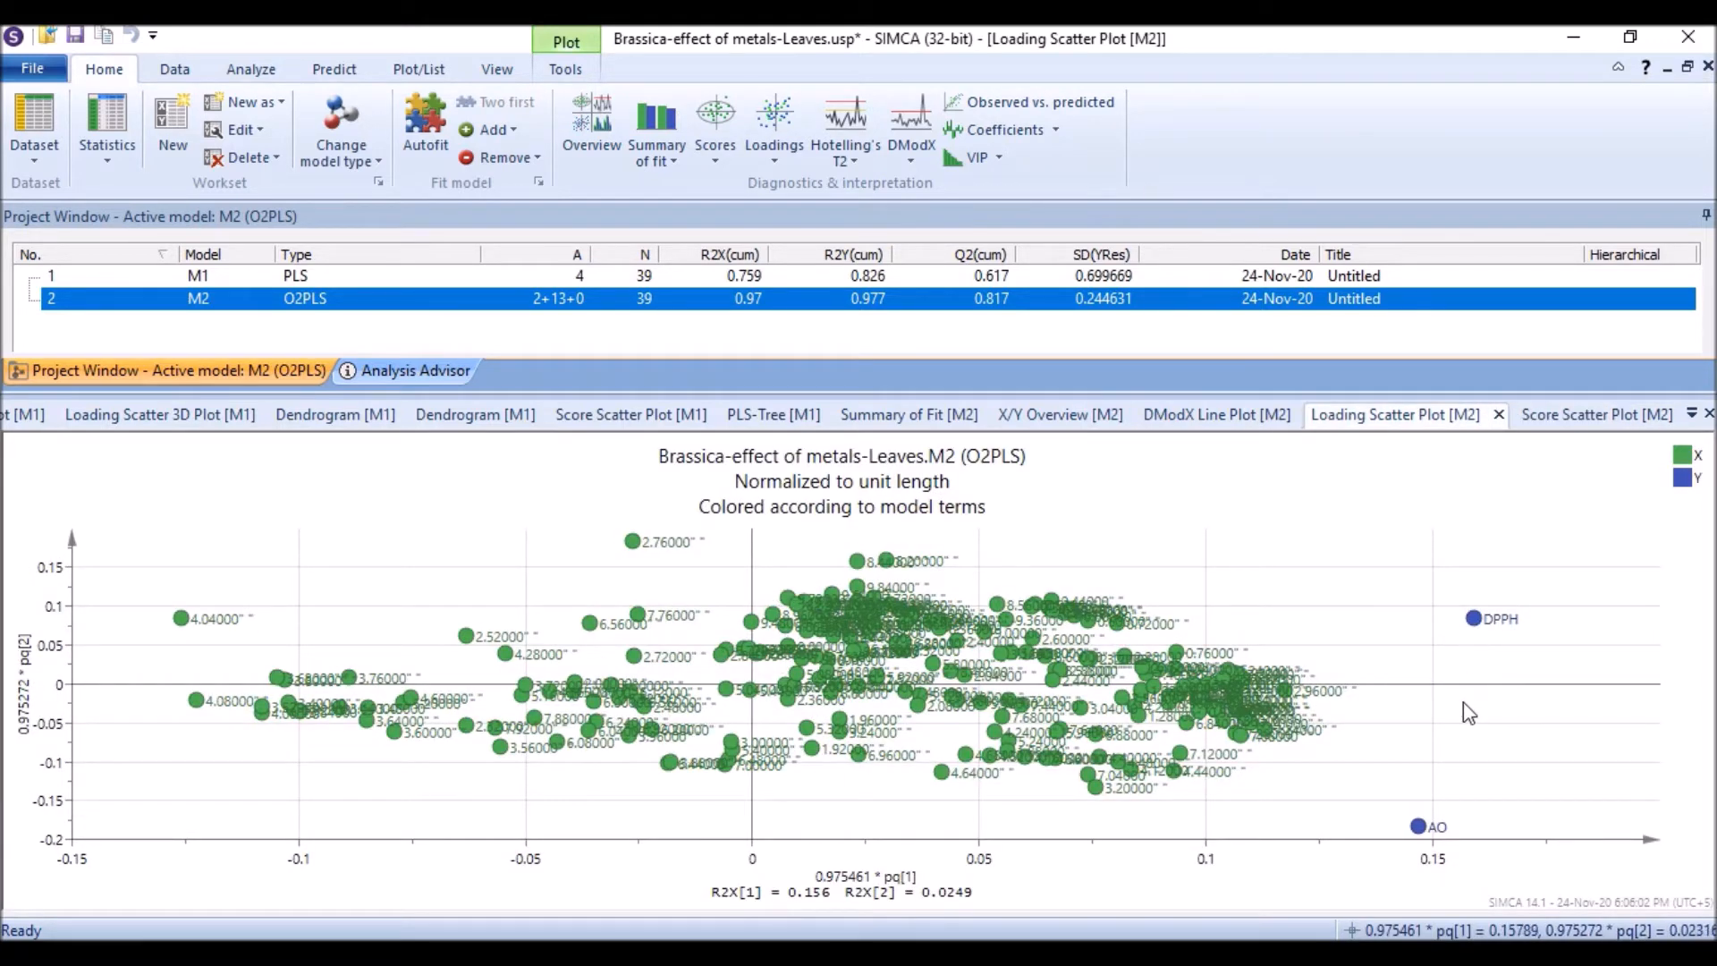
click(1563, 430)
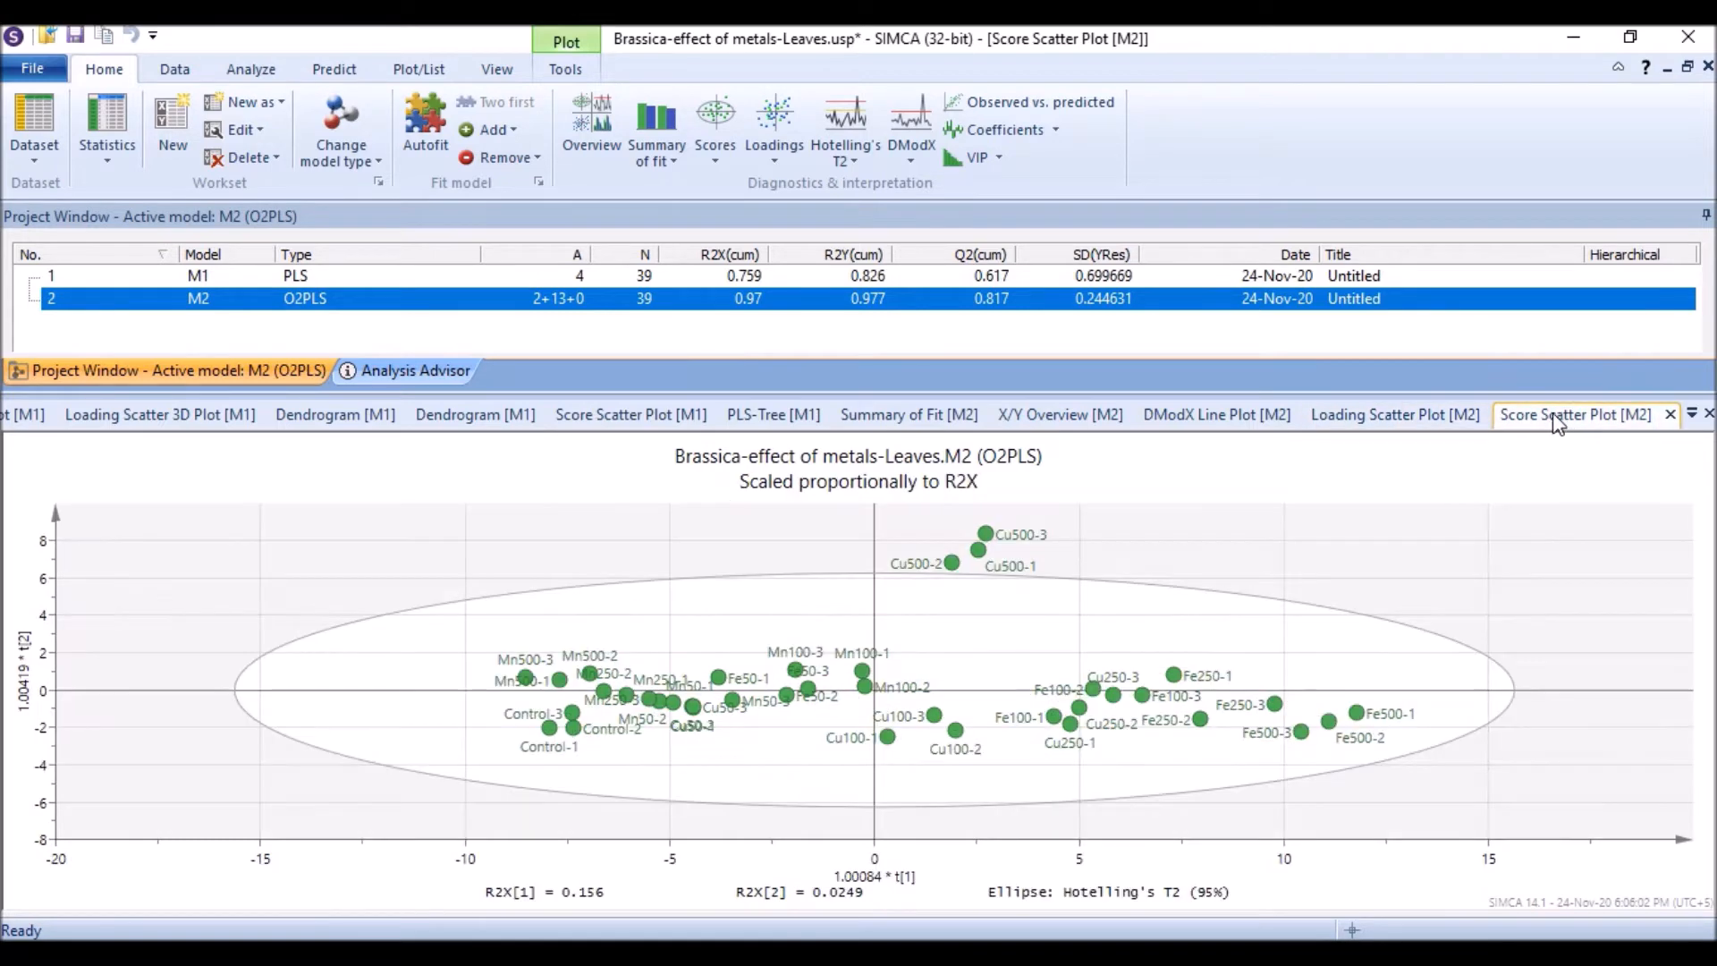
click(1444, 419)
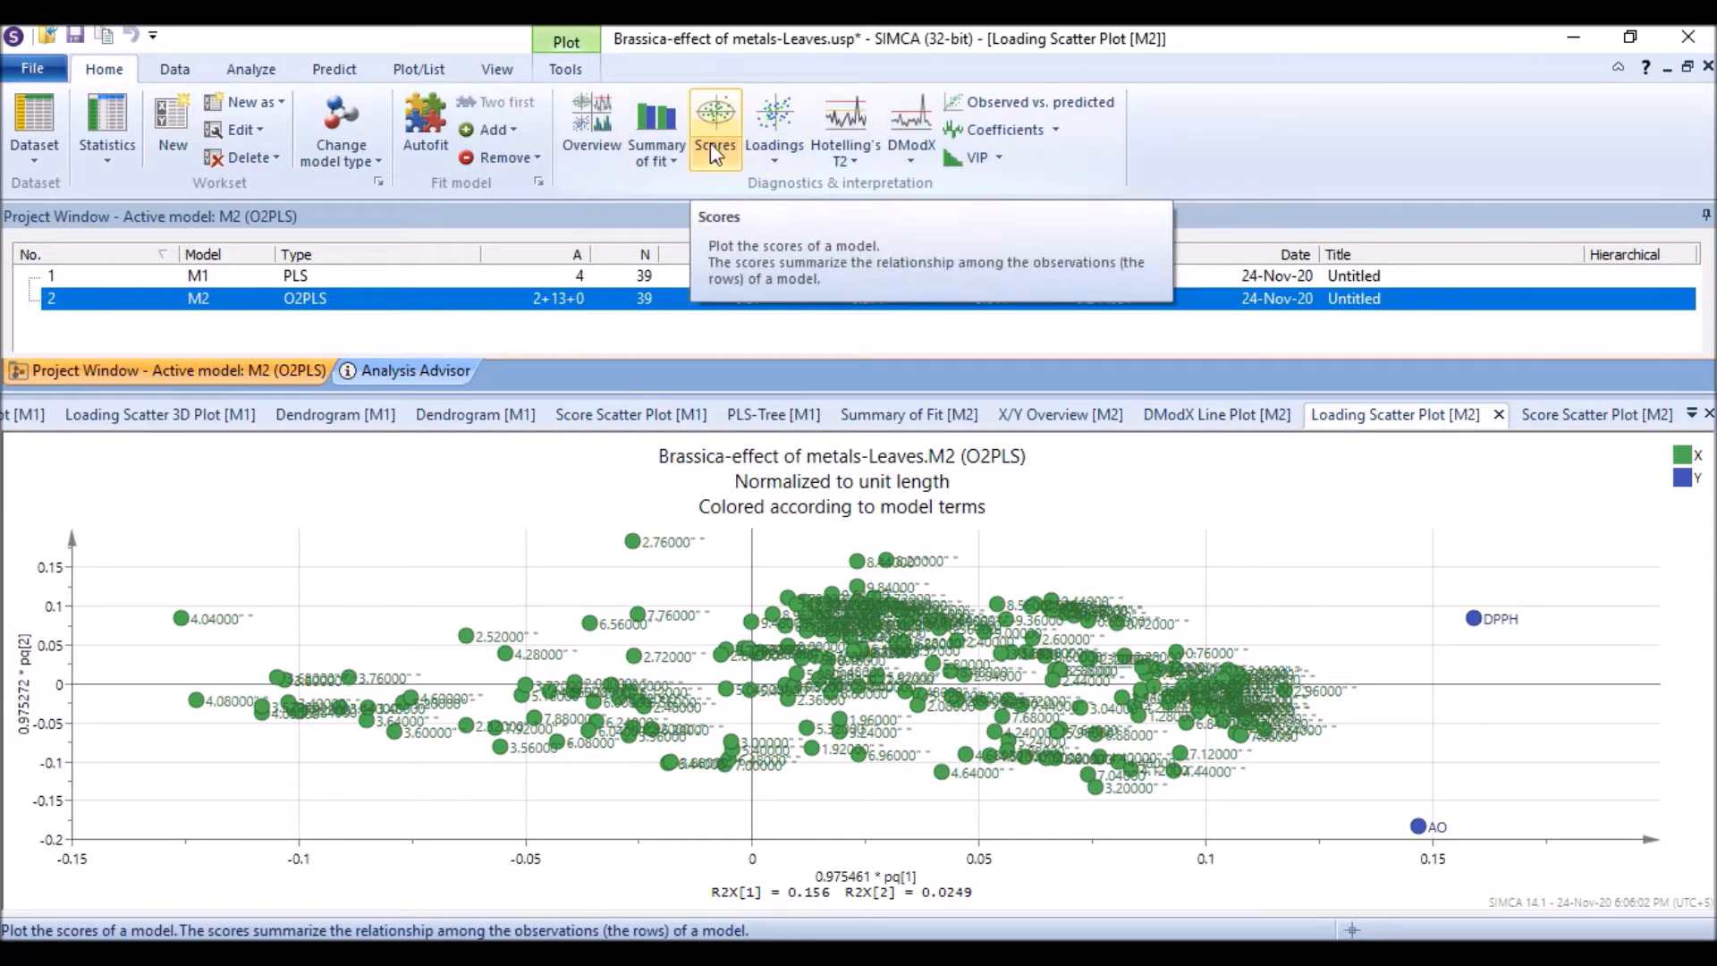
click(713, 112)
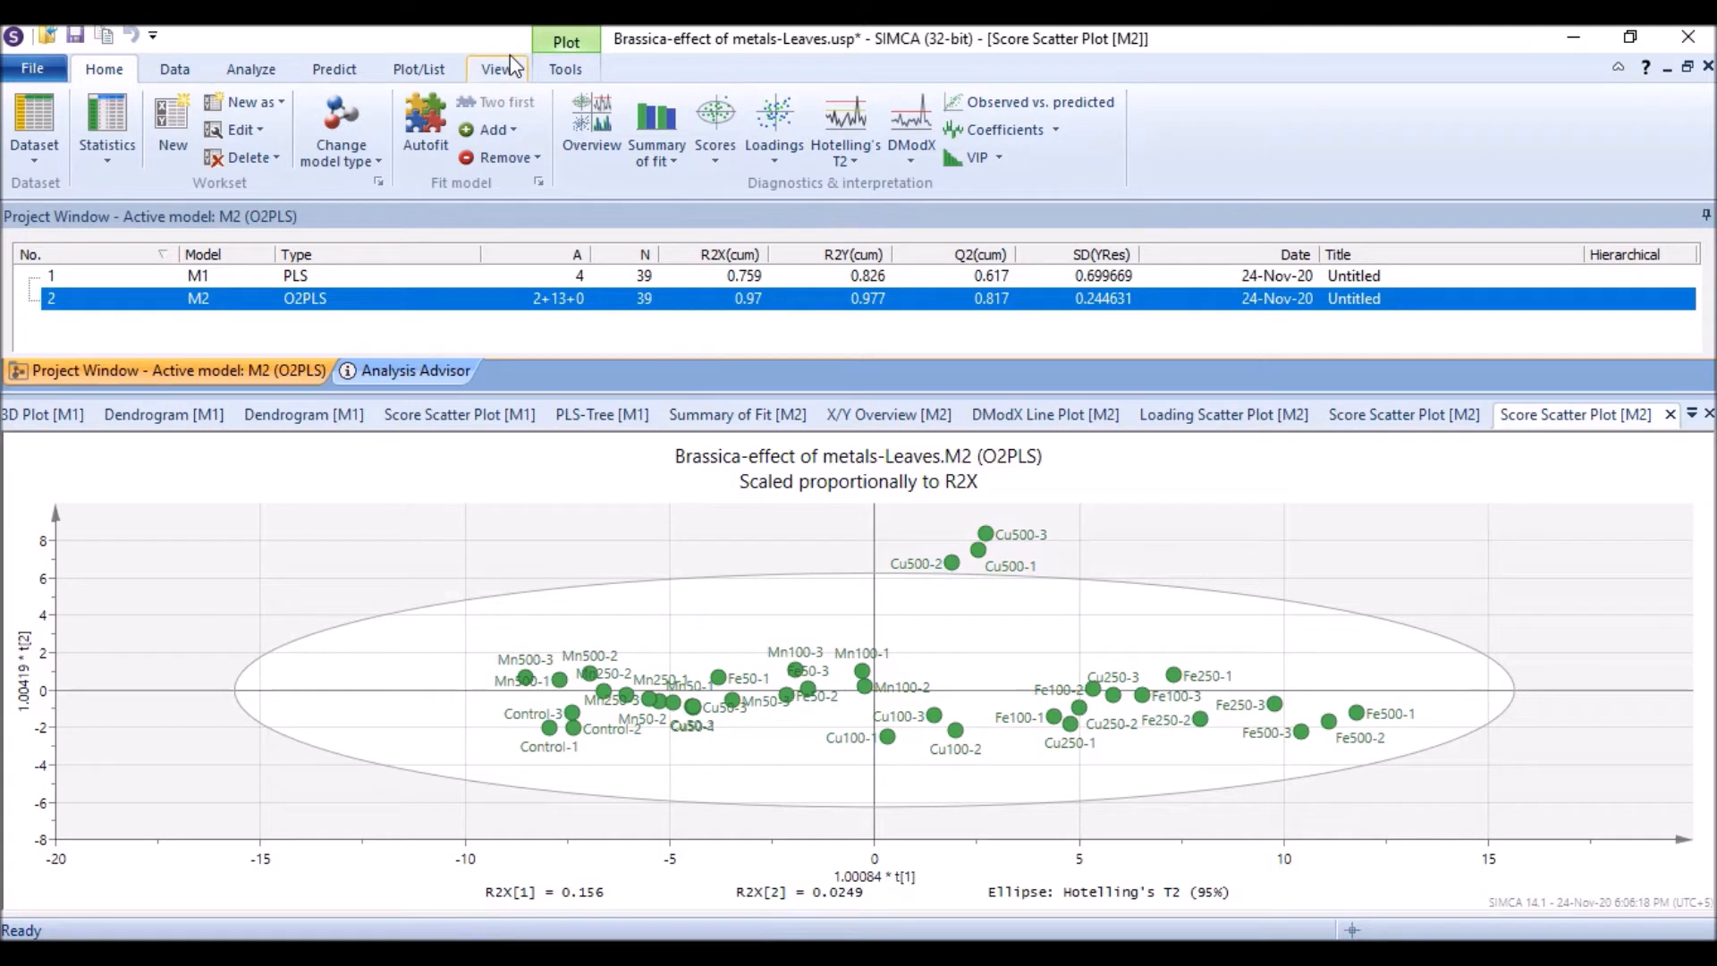
Step: Create a biplot of the O2PLS model and review its plot properties without changing them
click(252, 71)
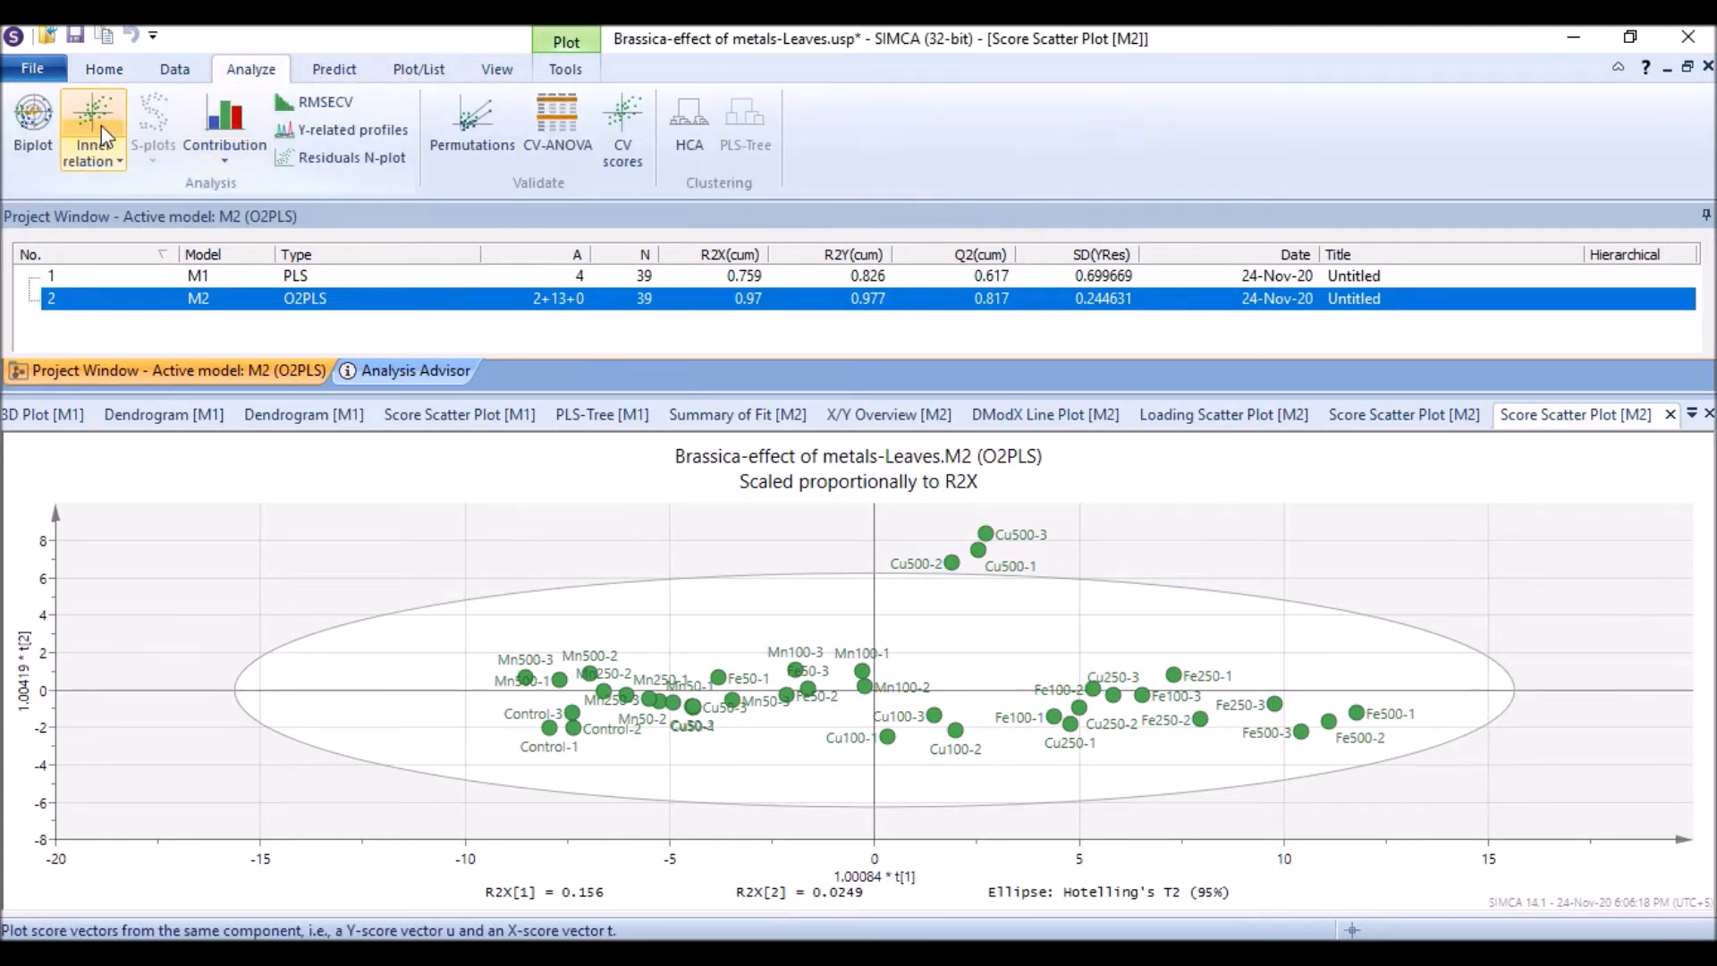
click(33, 116)
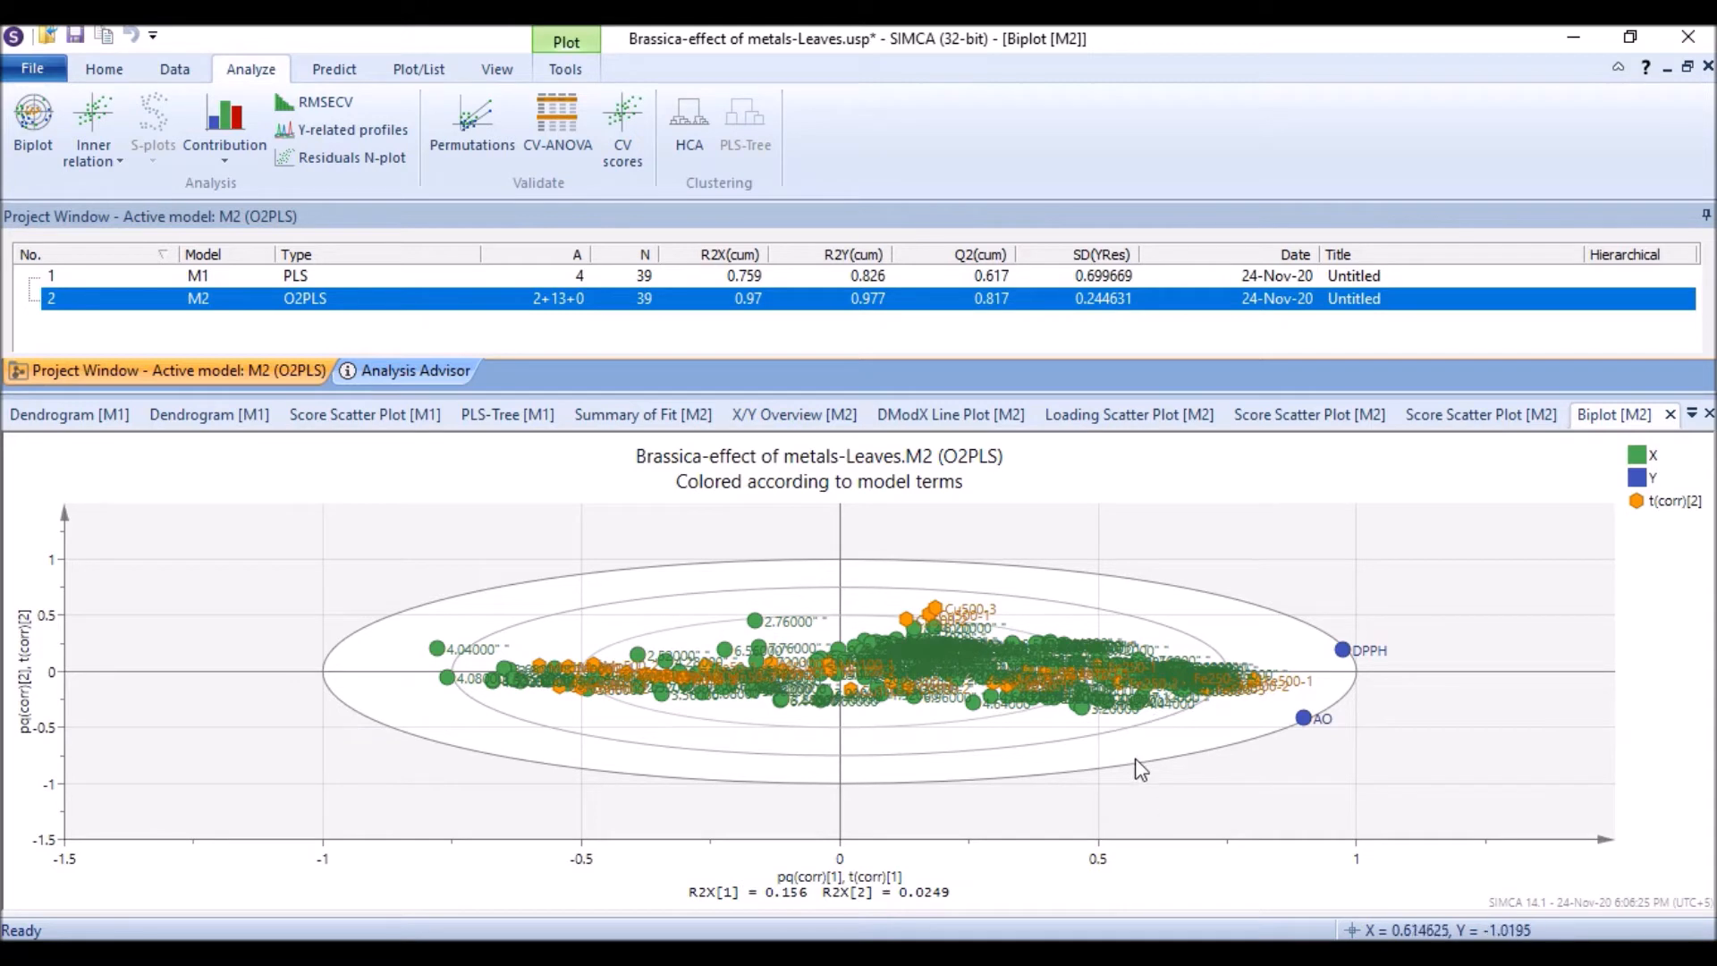
right_click(607, 529)
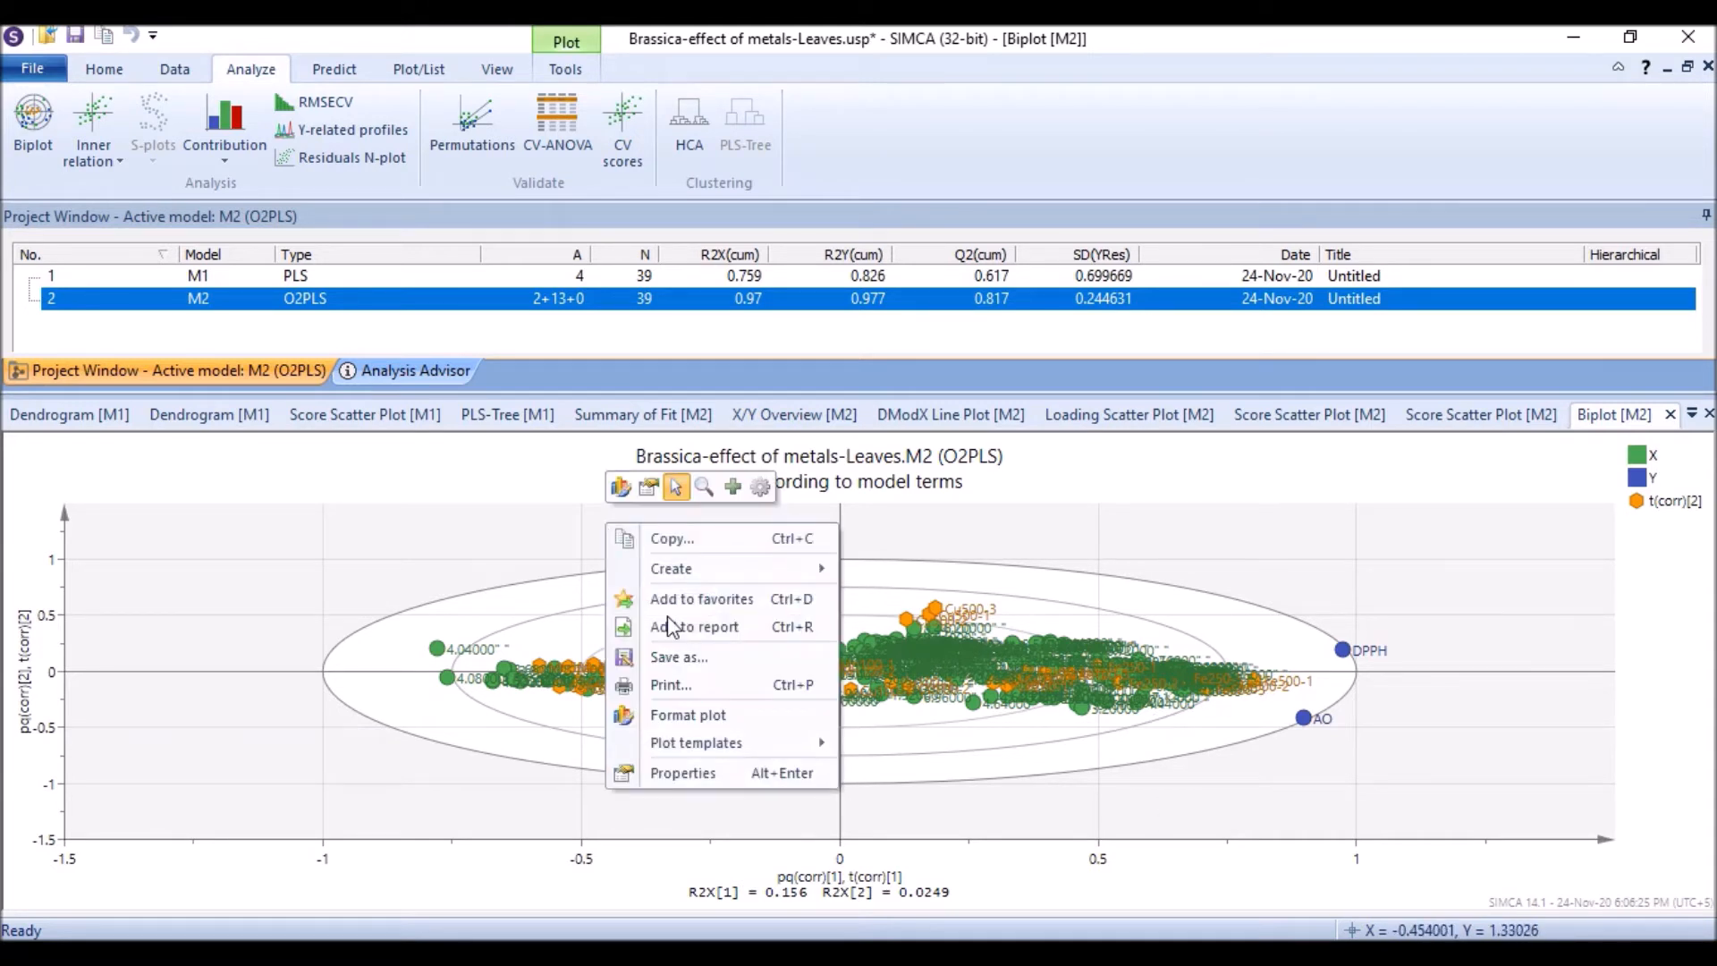
click(672, 774)
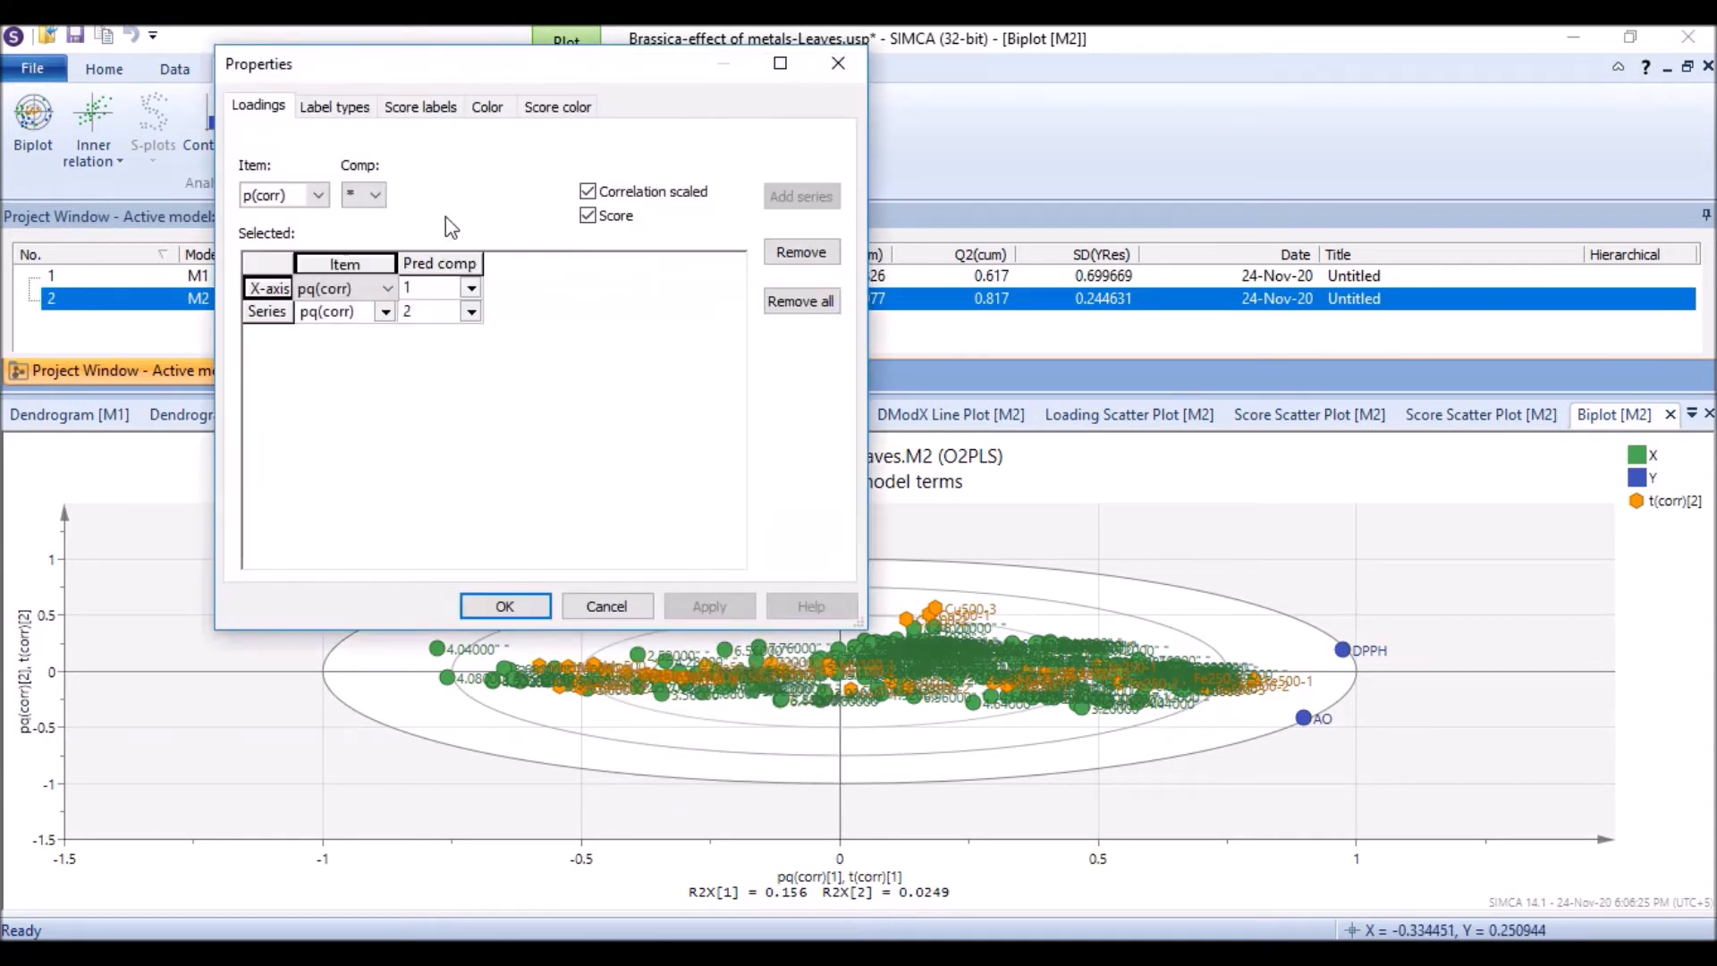
click(340, 105)
click(376, 192)
click(379, 200)
click(420, 106)
click(488, 107)
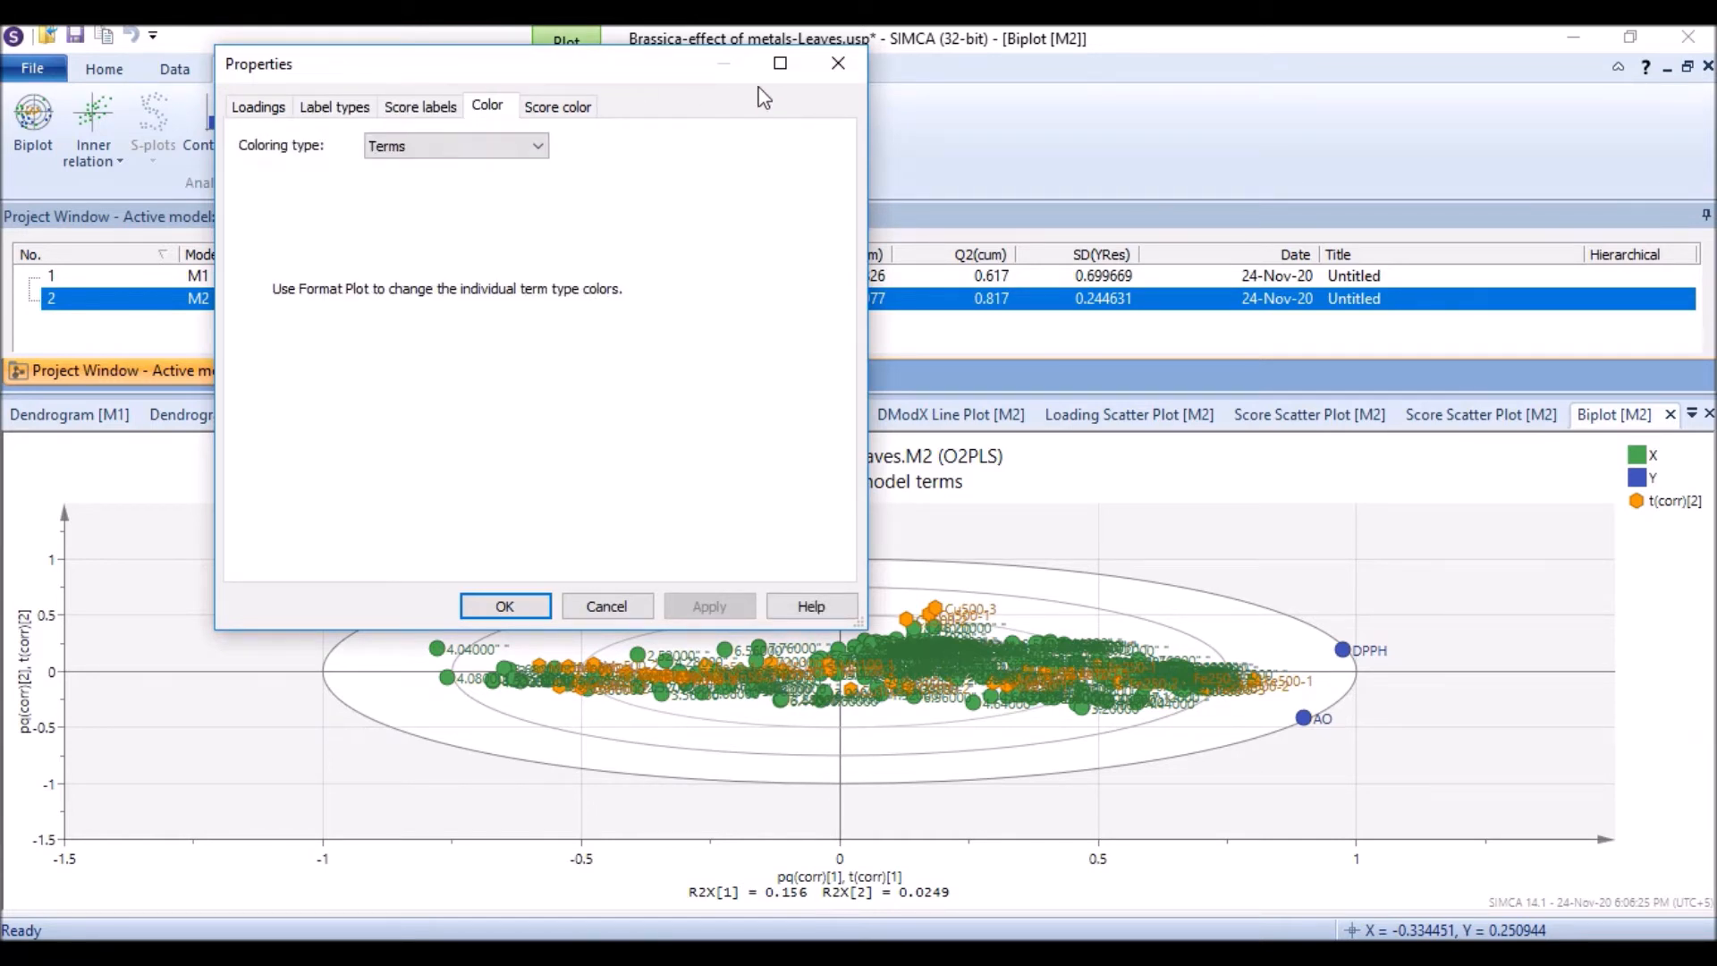
click(838, 62)
Step: Review the biplot's format settings for axis, gridlines, background, titles and styles, then cancel
right_click(418, 504)
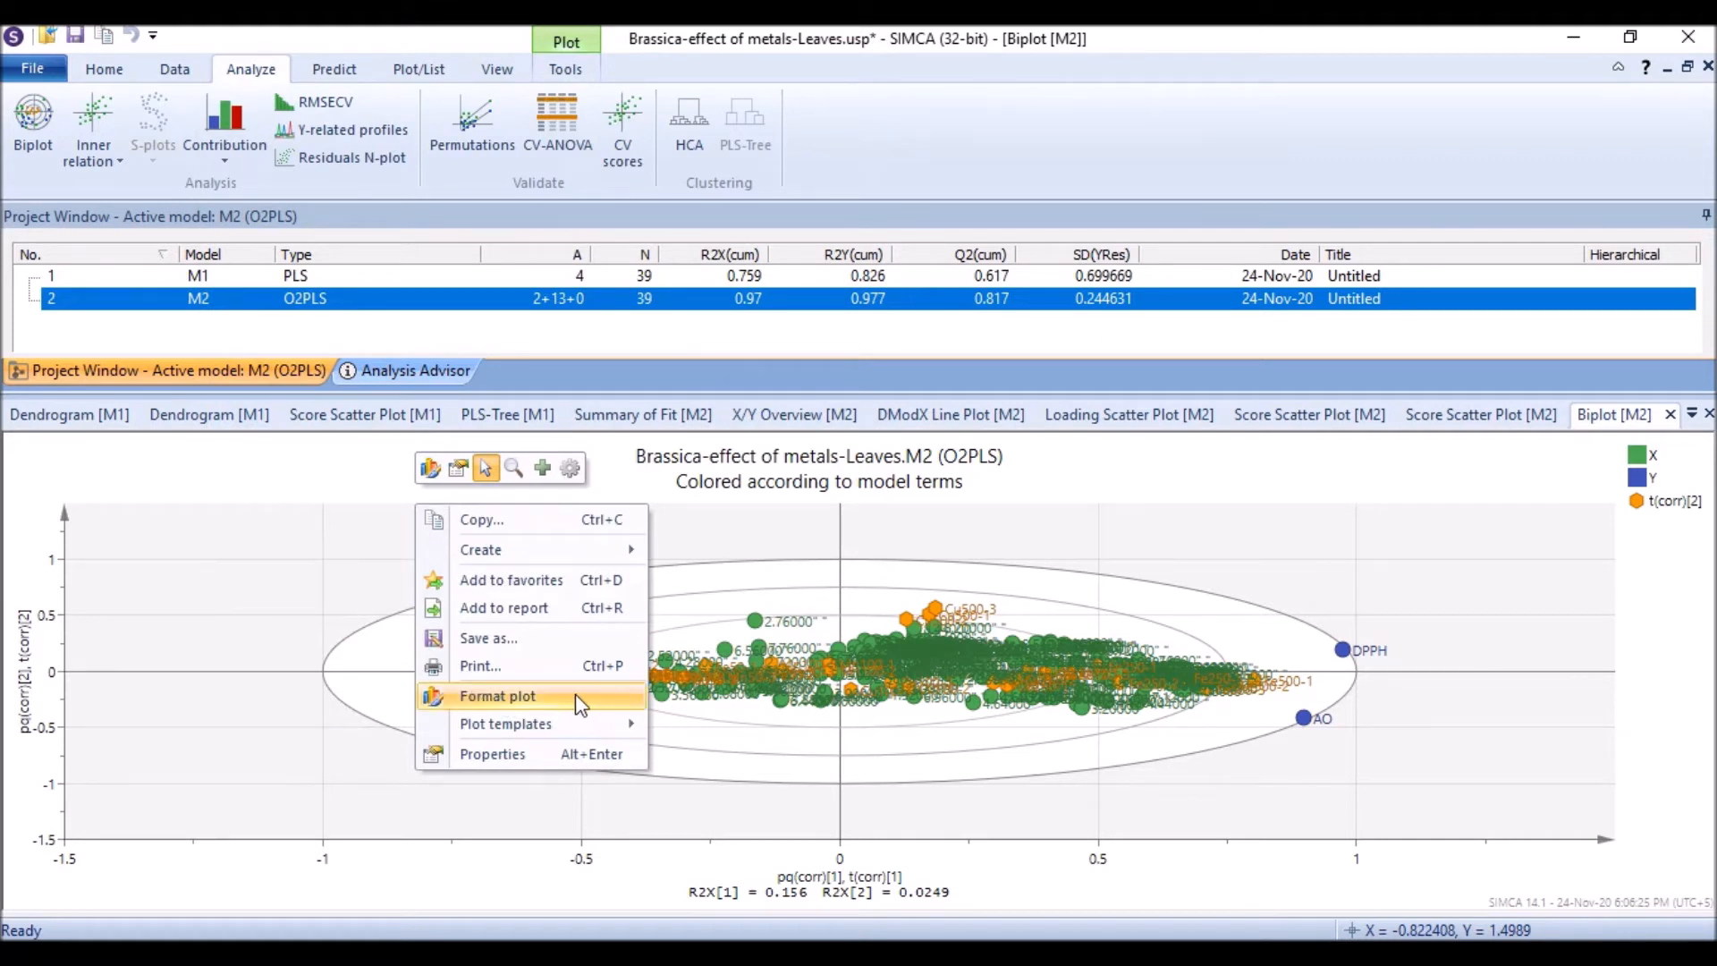
click(537, 696)
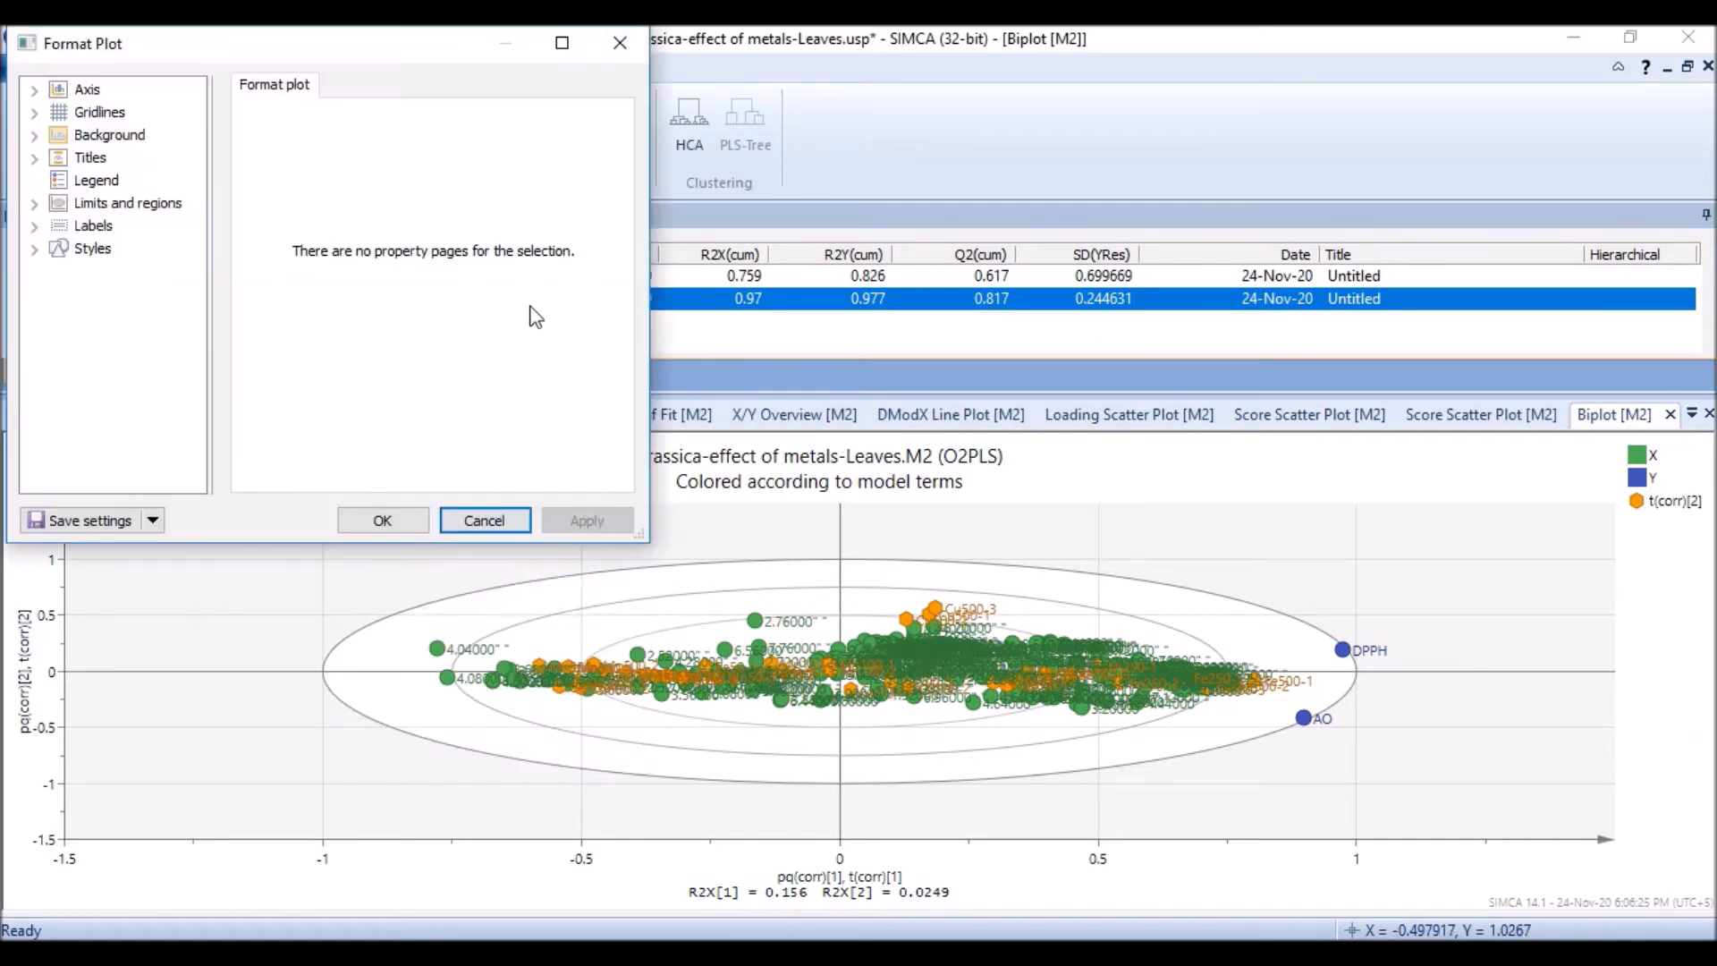
click(87, 89)
click(98, 113)
click(109, 135)
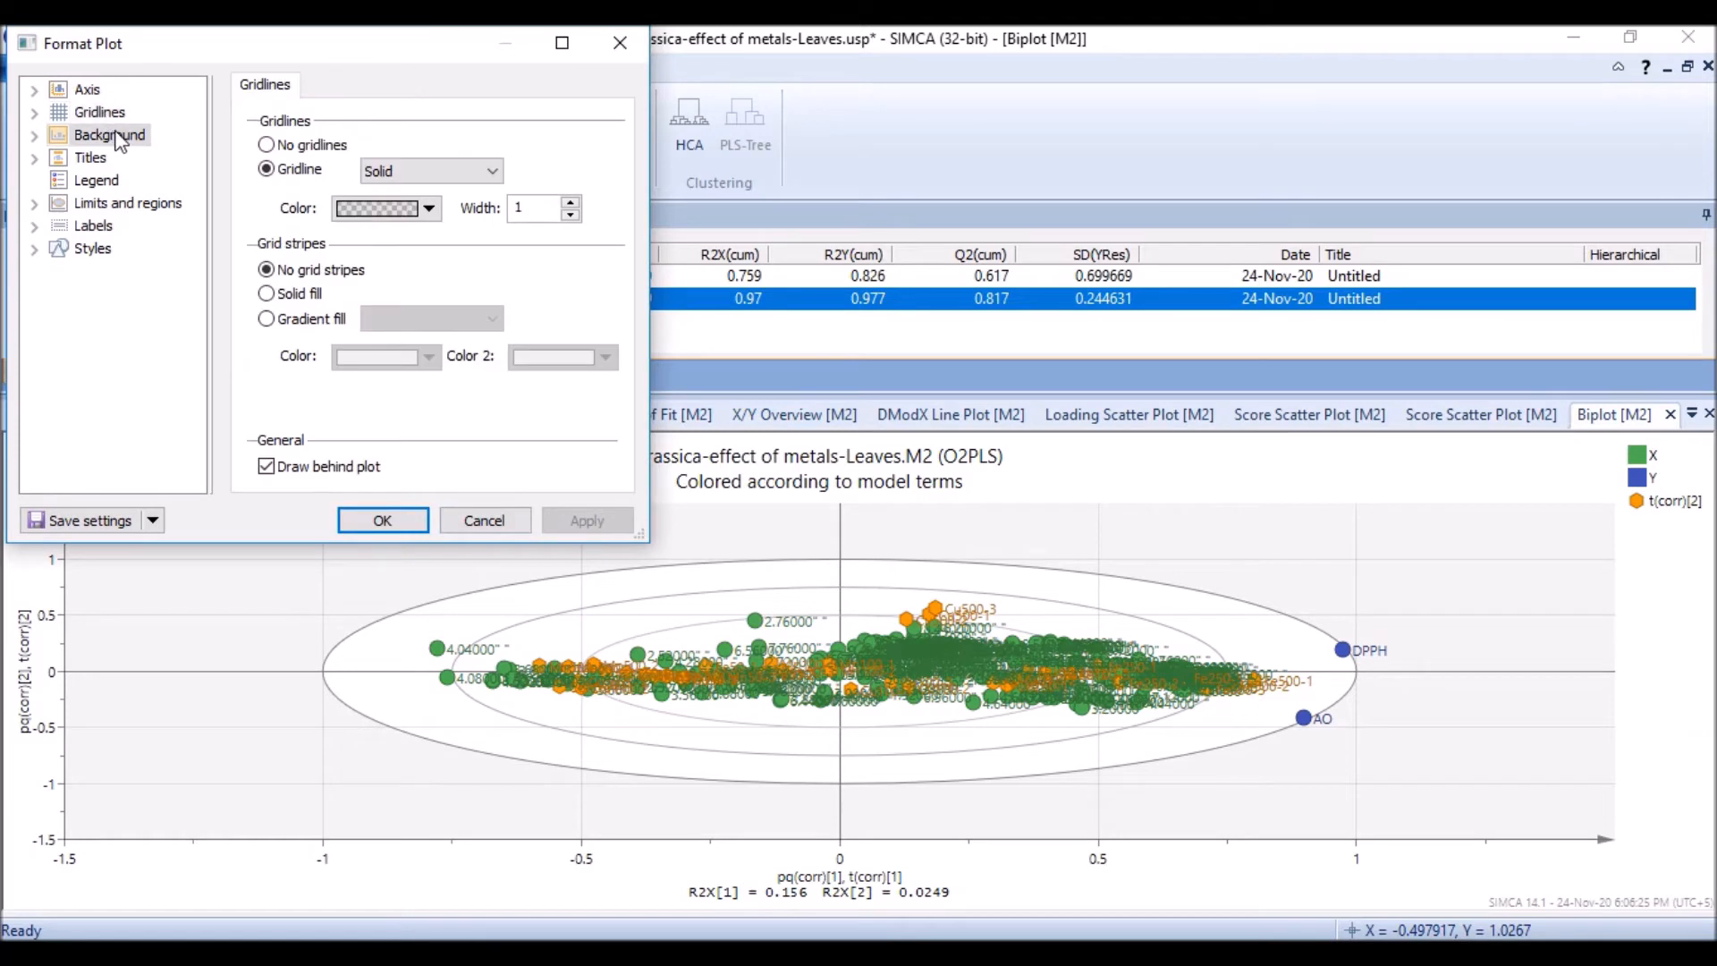
click(104, 161)
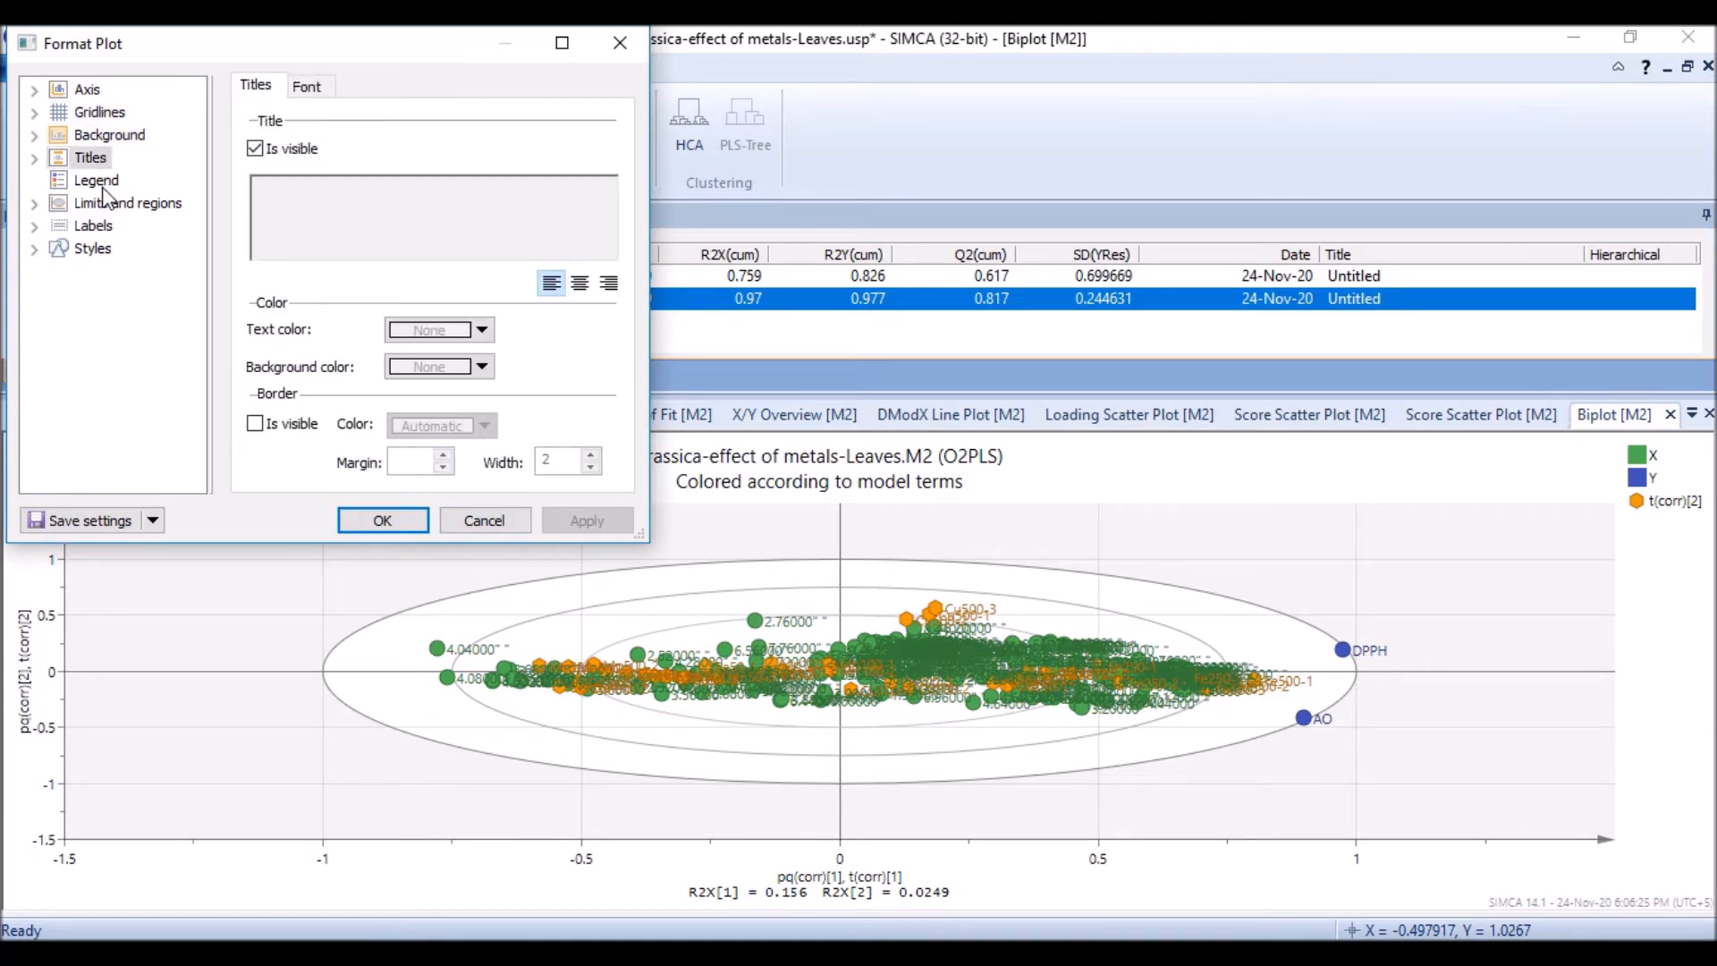
click(89, 250)
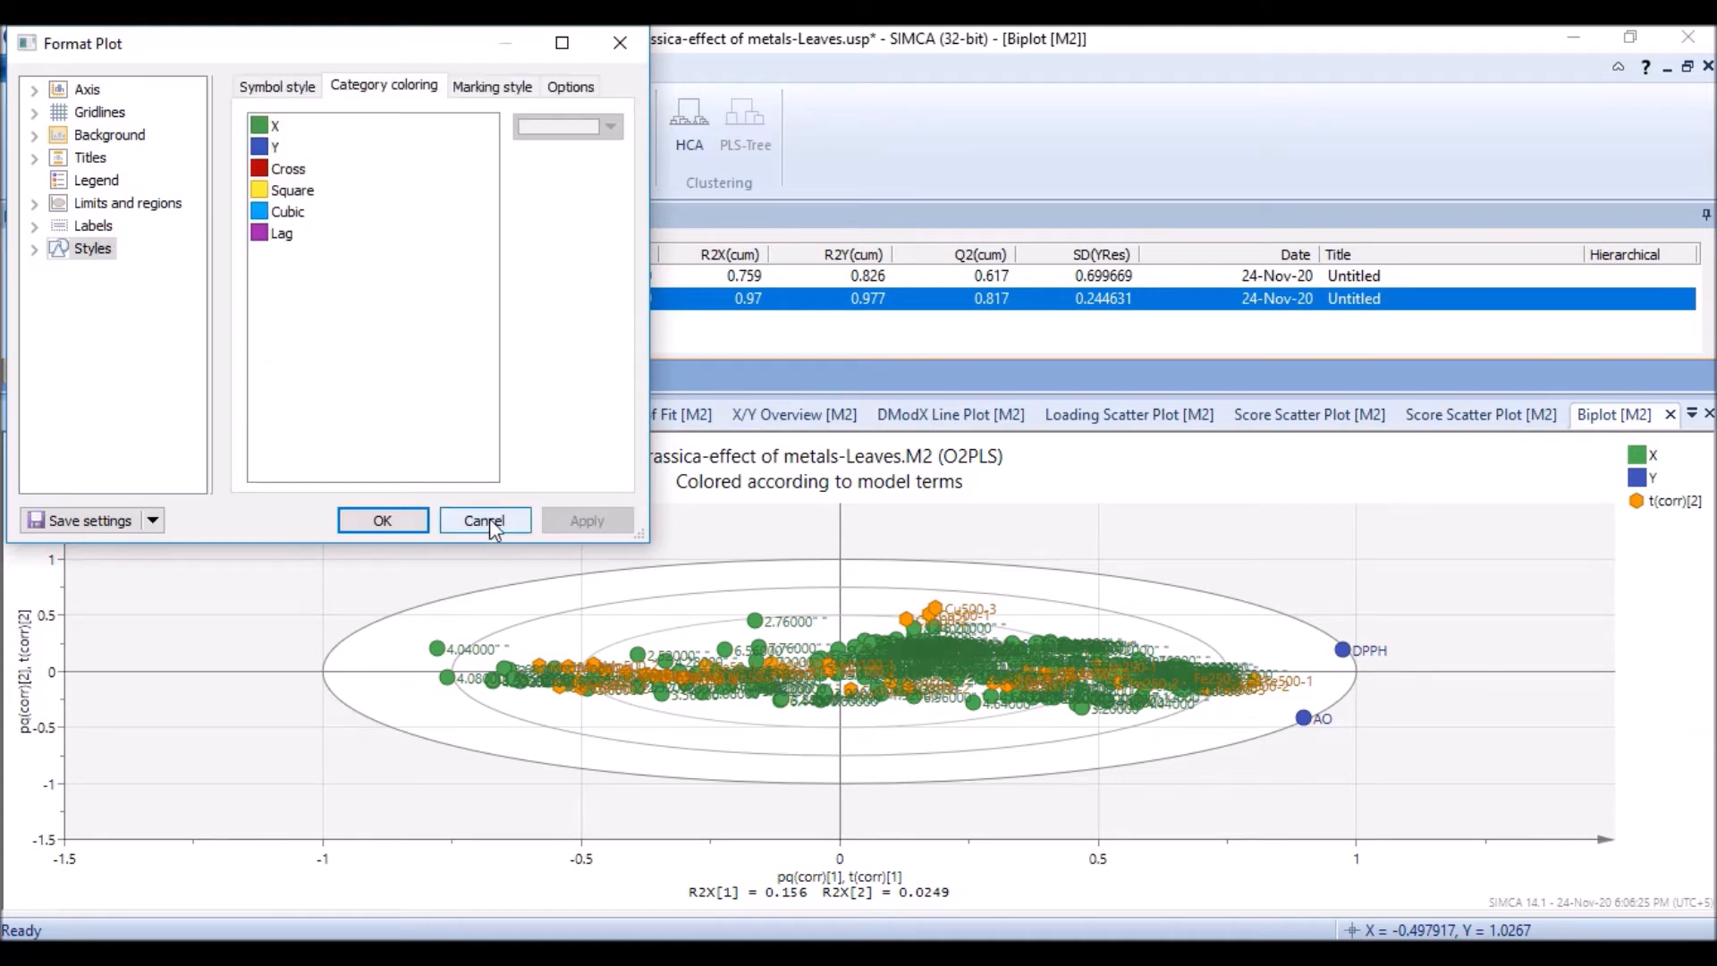
click(490, 519)
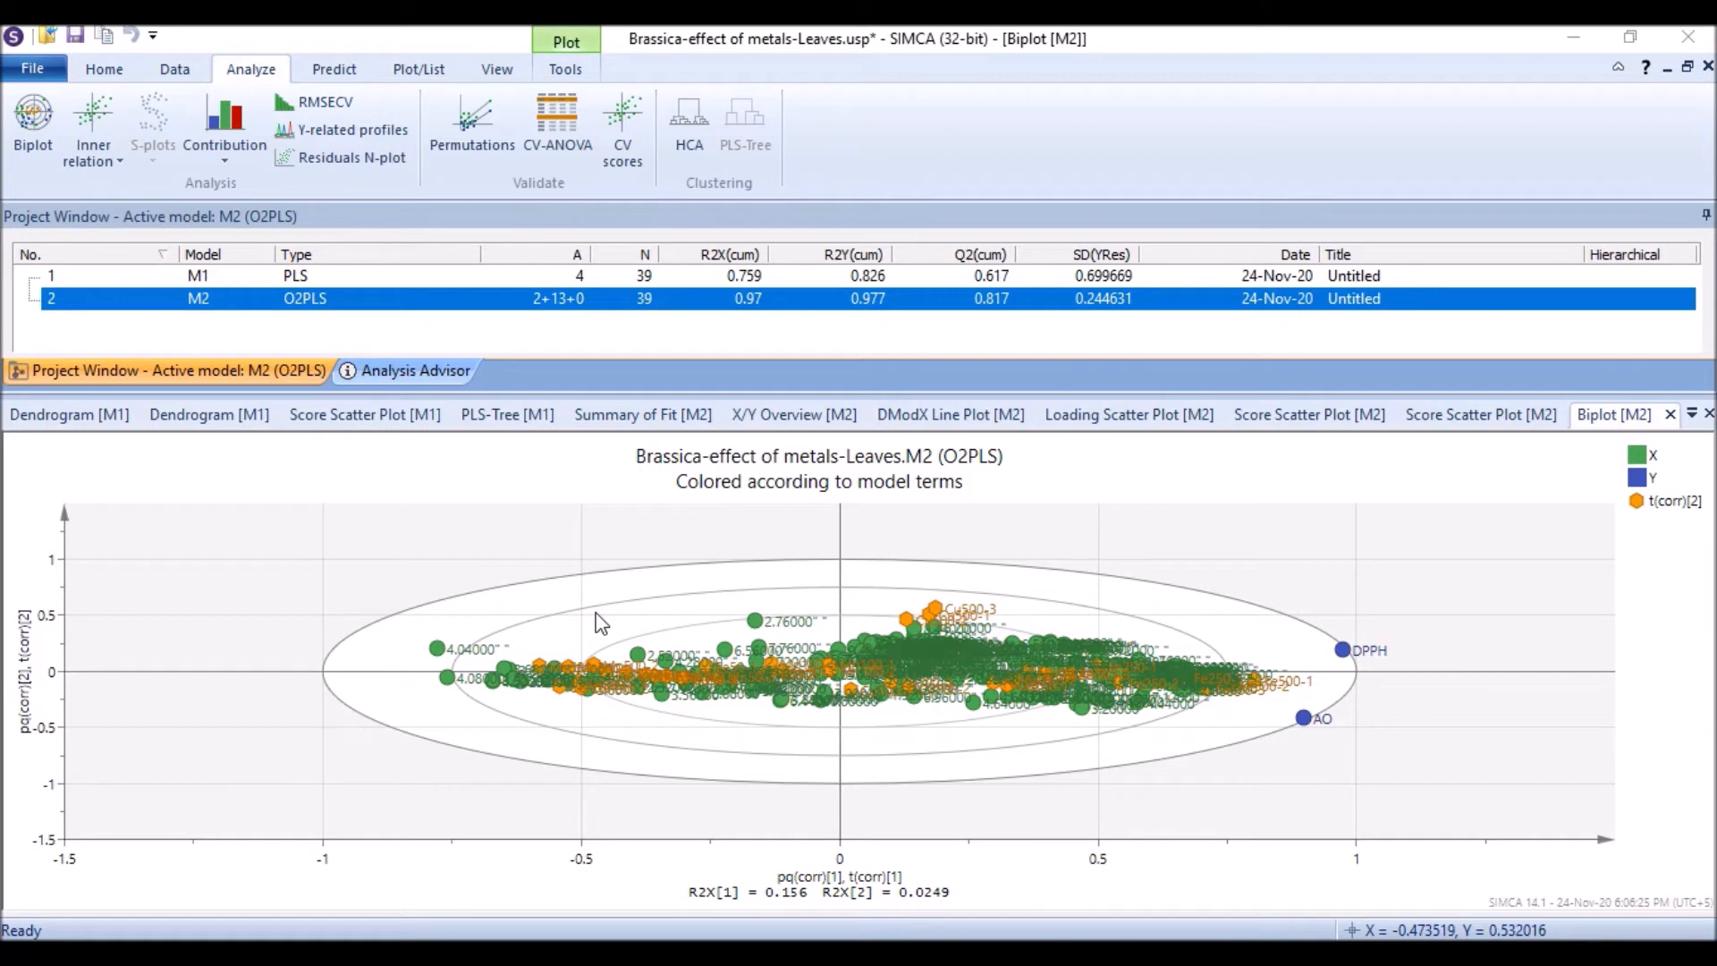
Step: Open the What-If tool and select the variable 5.76000 for an offset analysis
click(344, 71)
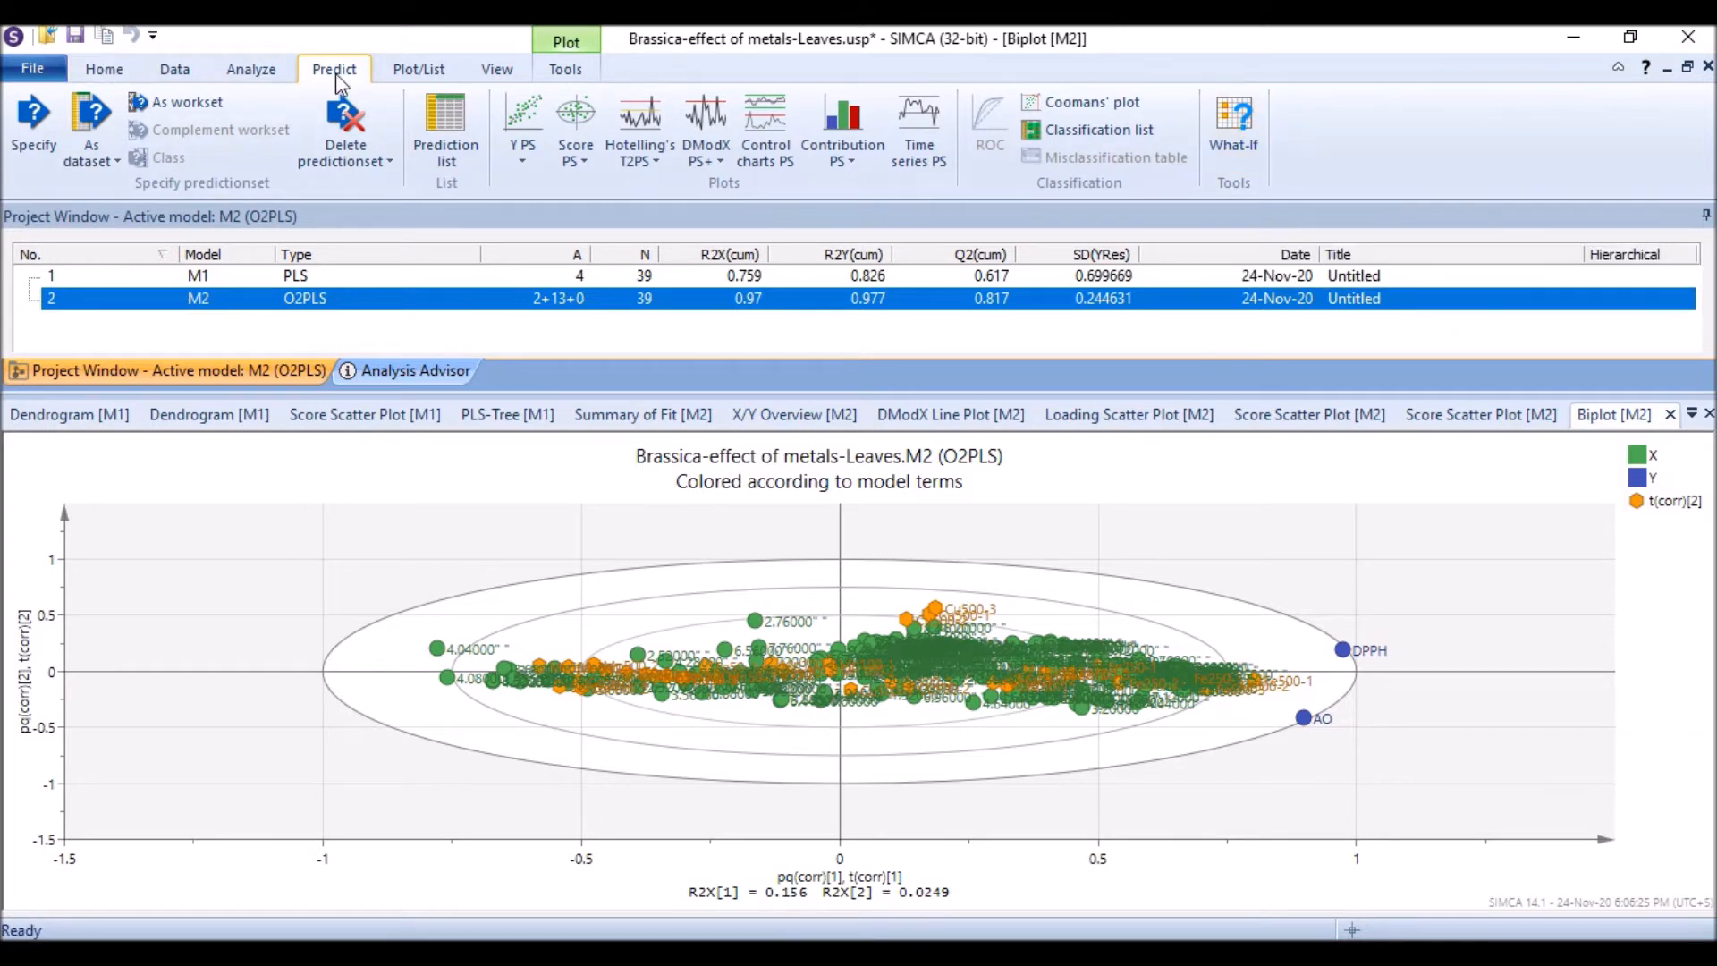
click(1234, 125)
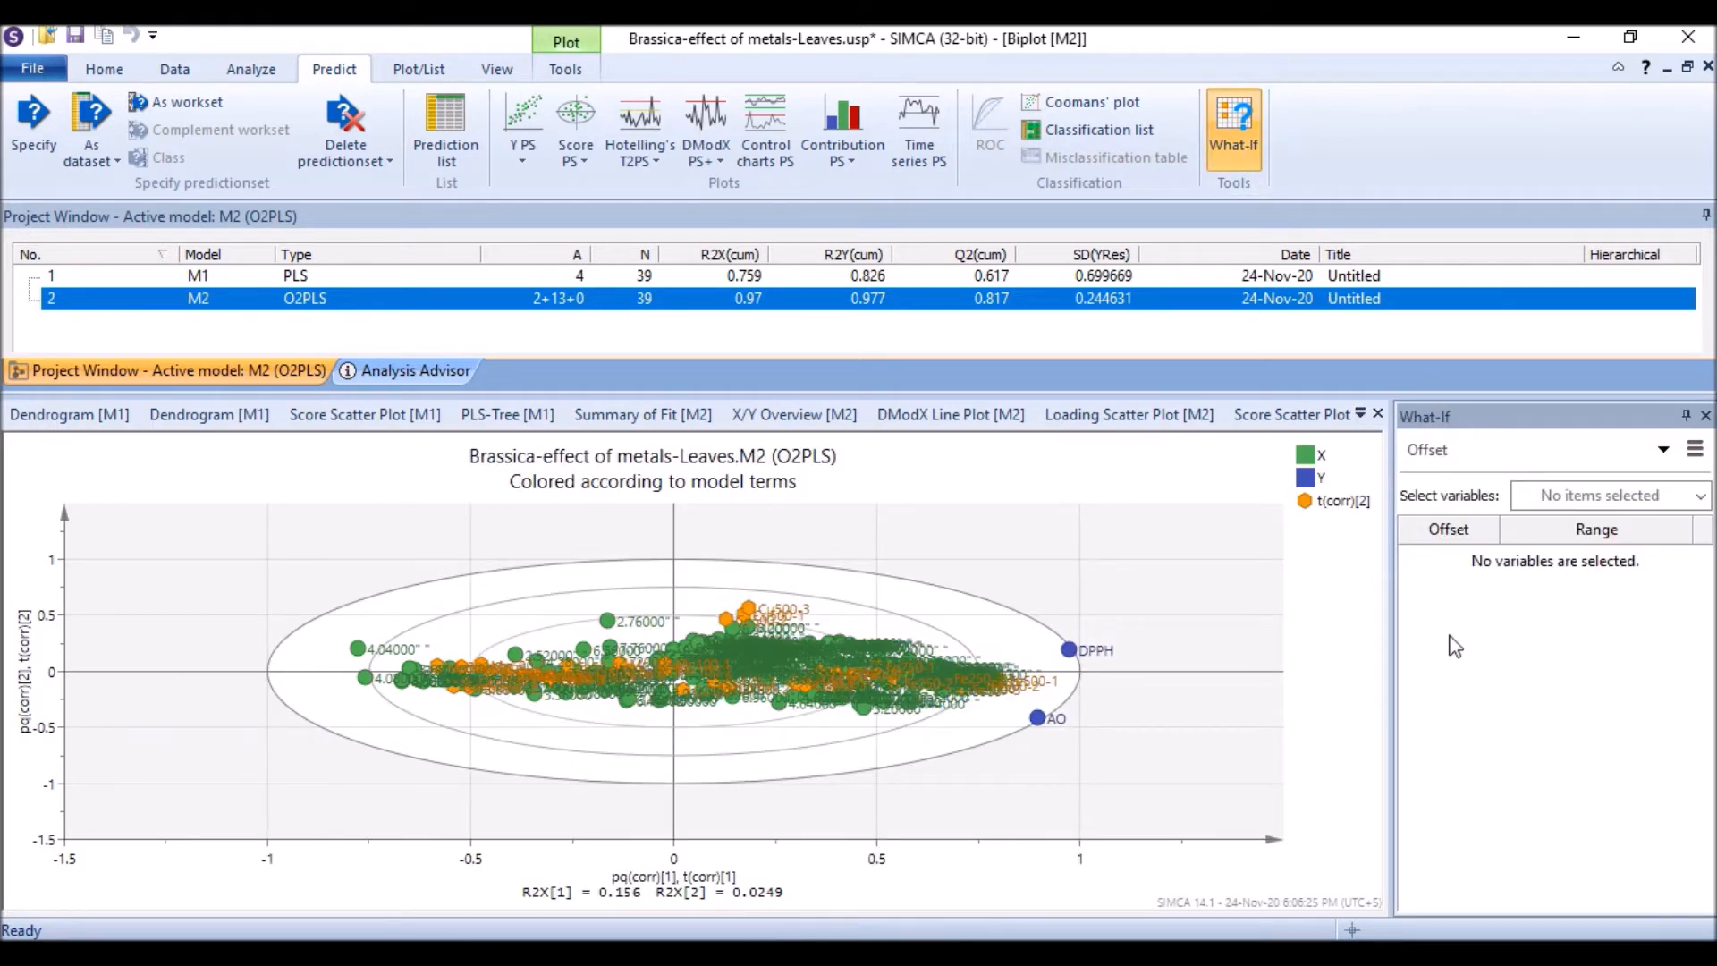
click(1679, 501)
drag(1699, 544, 1355, 832)
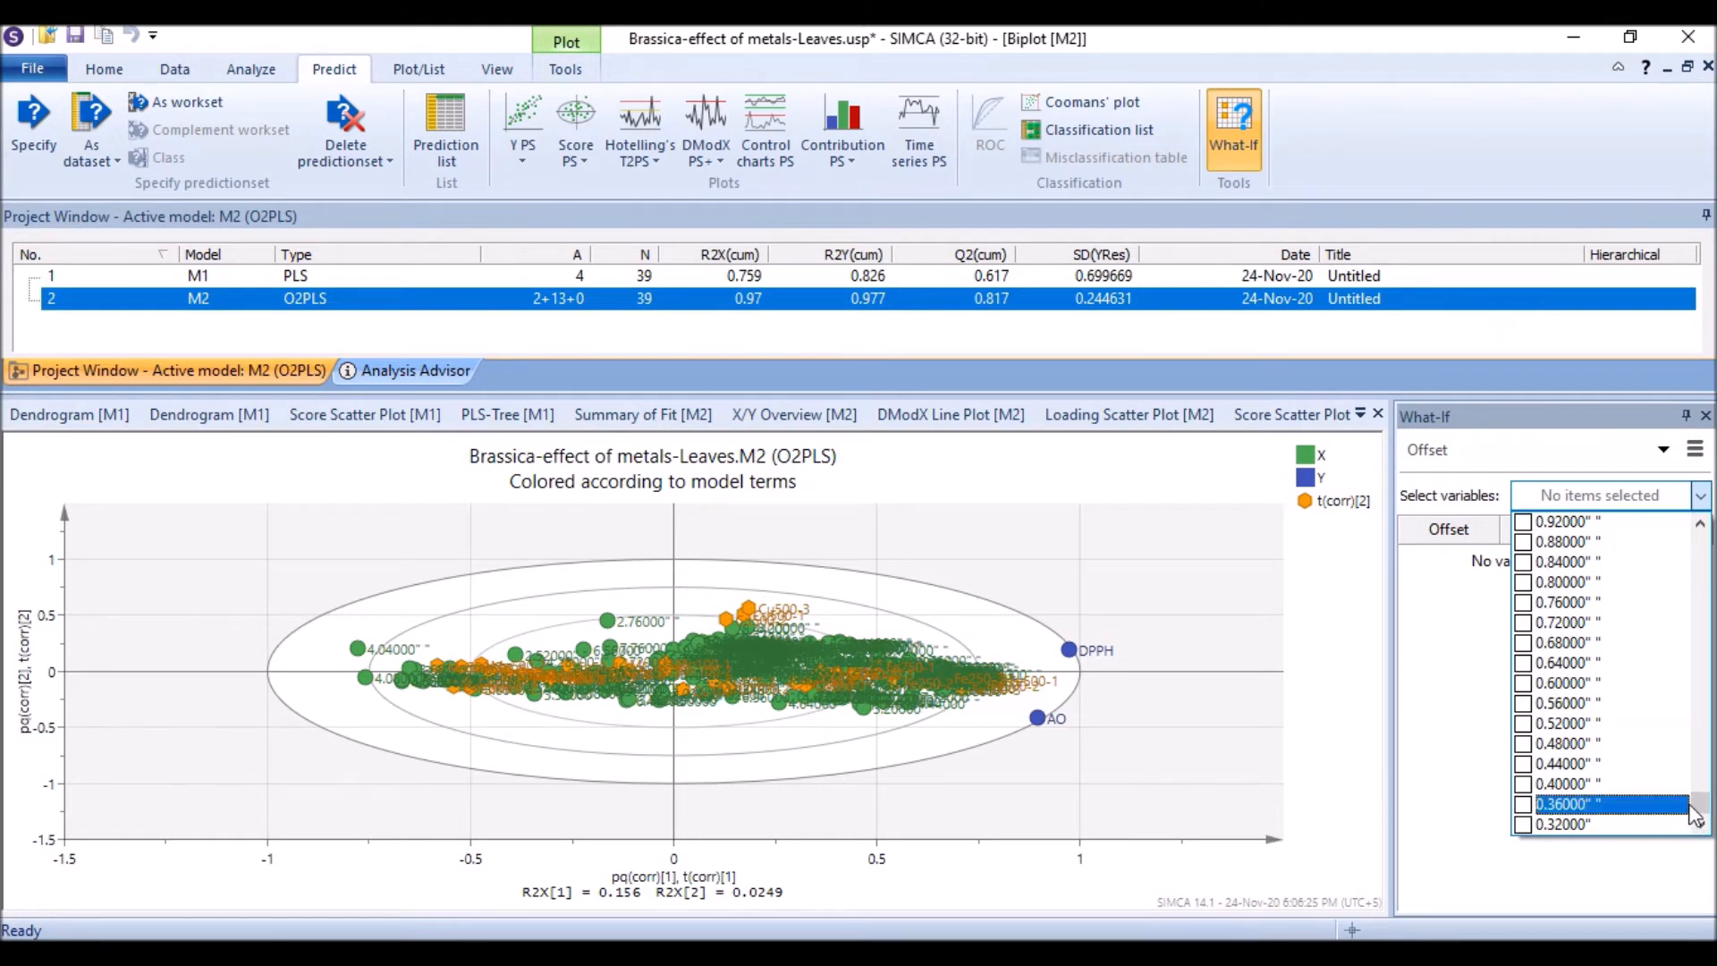
drag(1702, 814, 1681, 678)
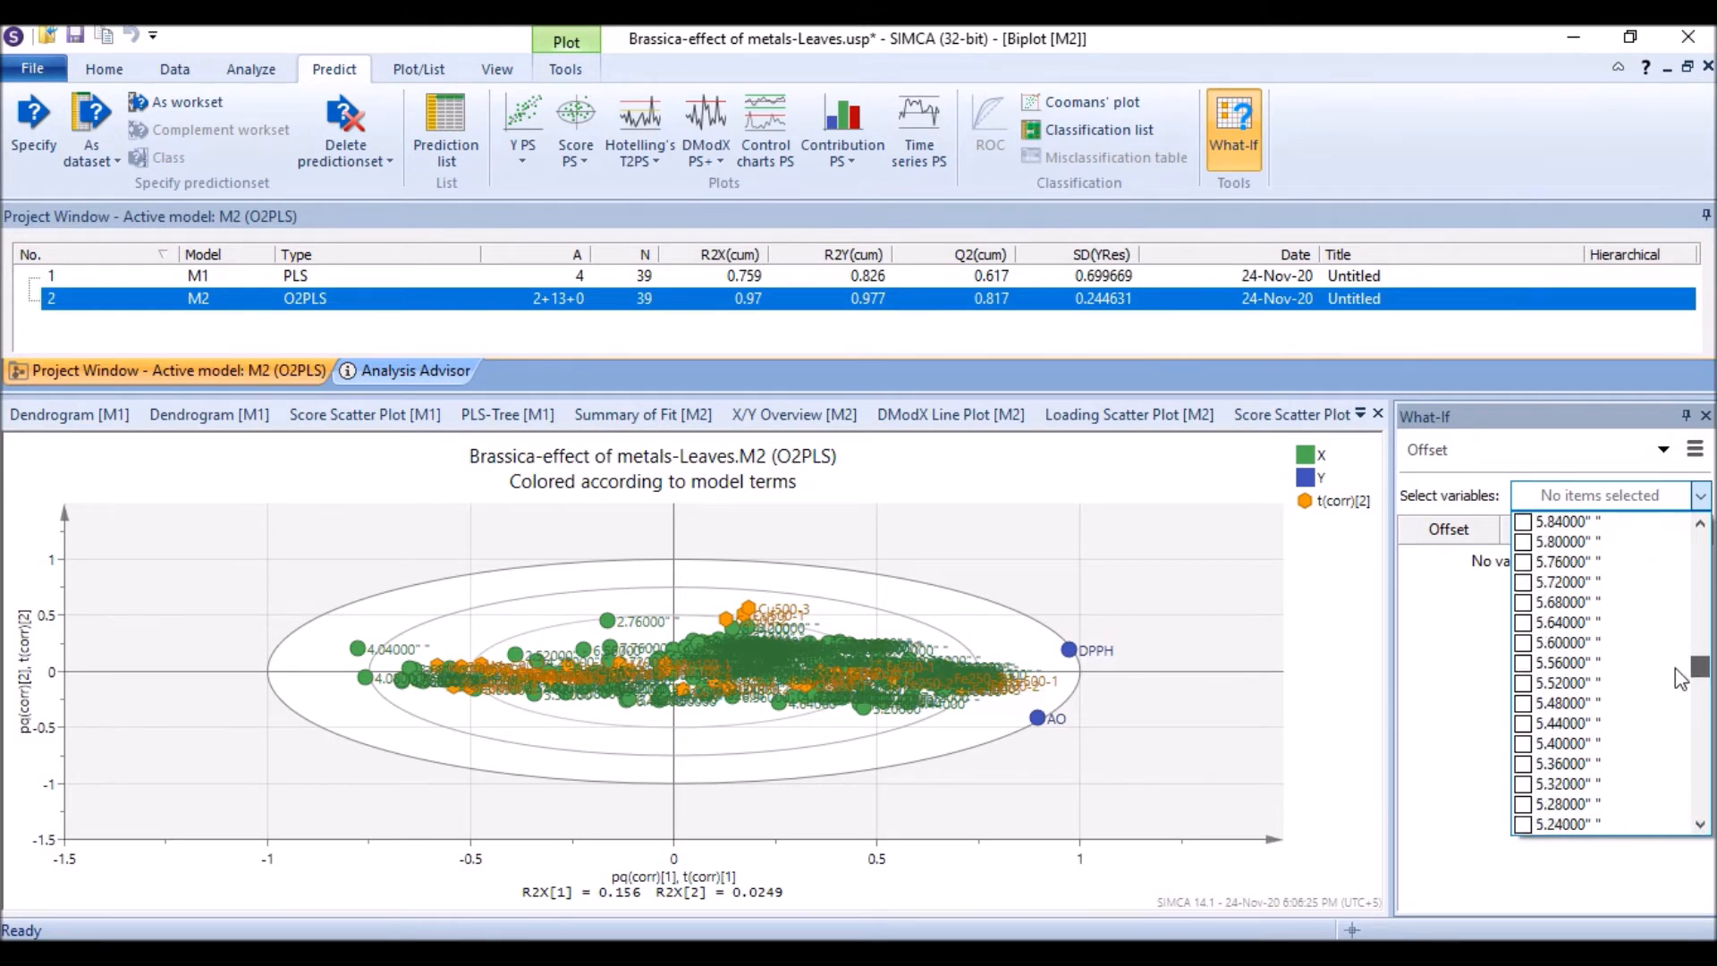
click(1523, 562)
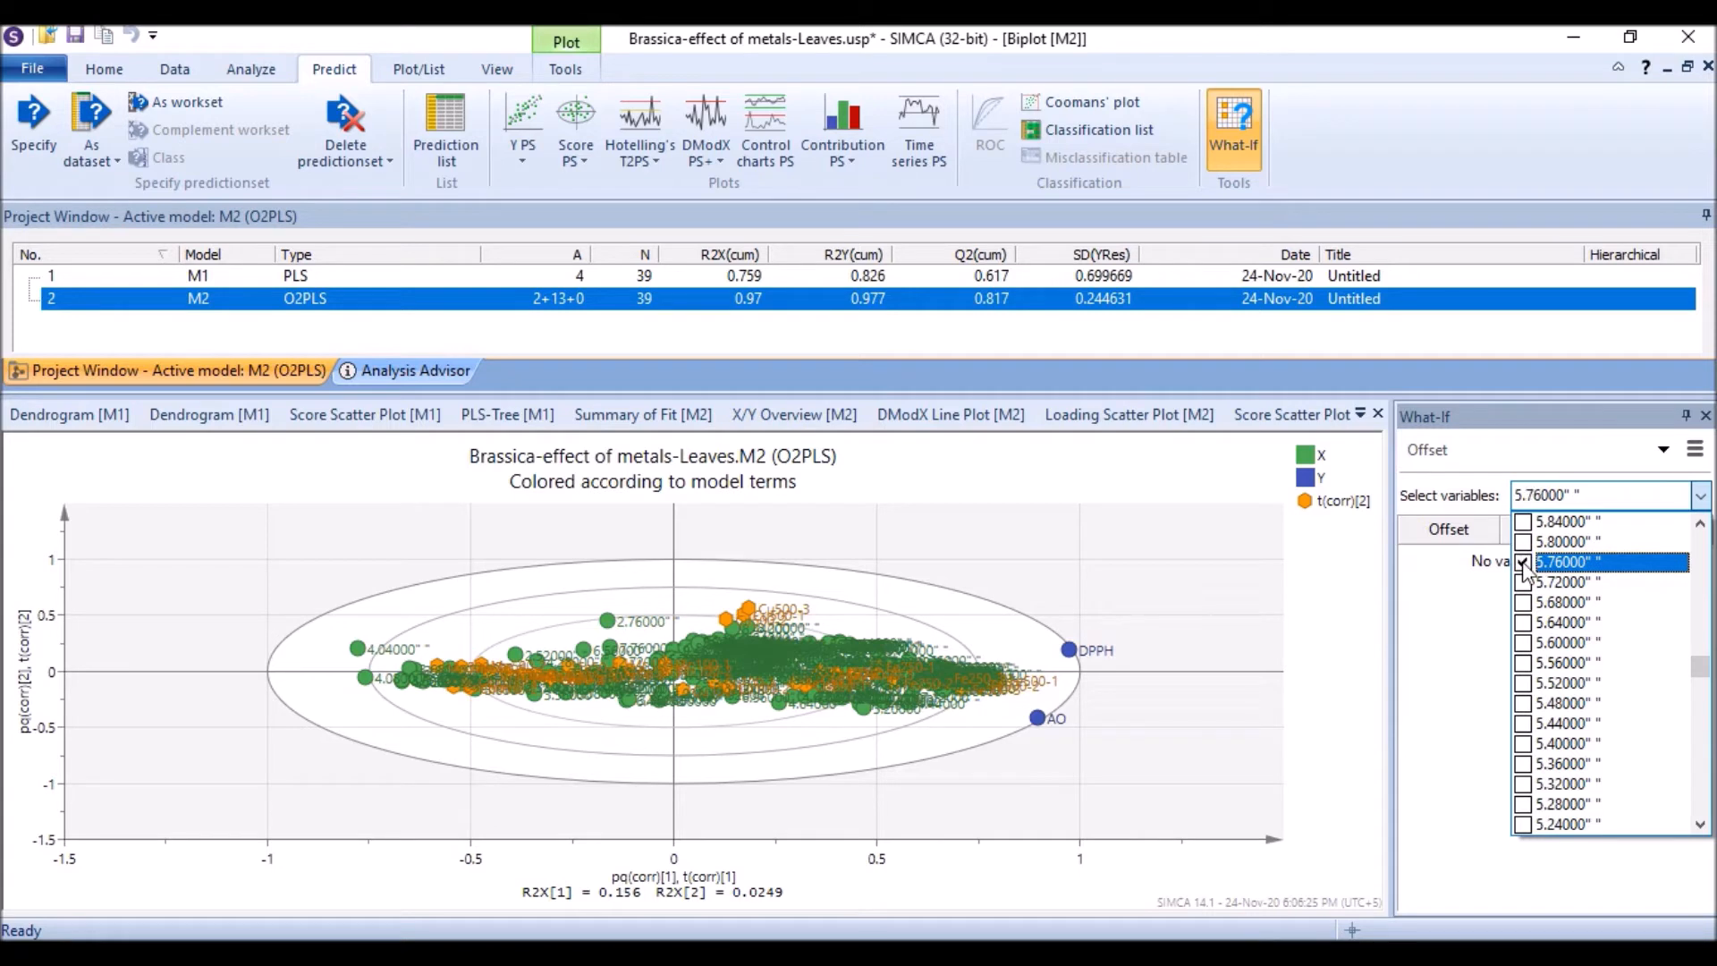
click(1445, 738)
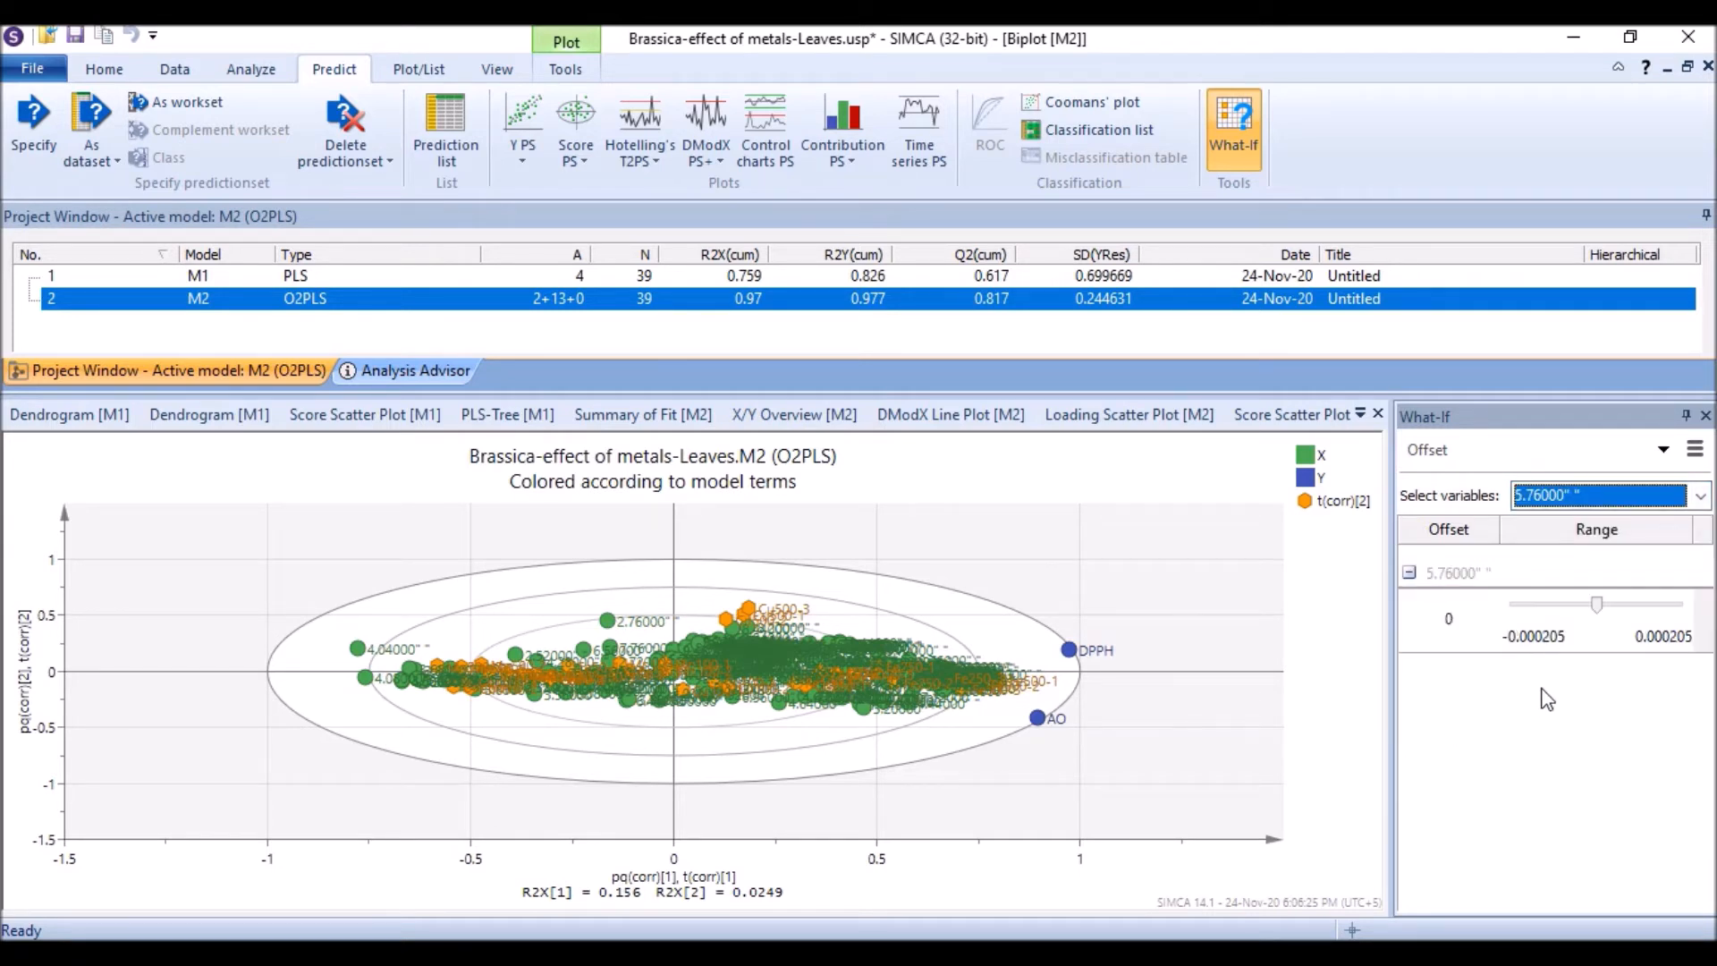
Step: Set the offset of variable 5.76000 to its maximum of 0.000205
click(1623, 530)
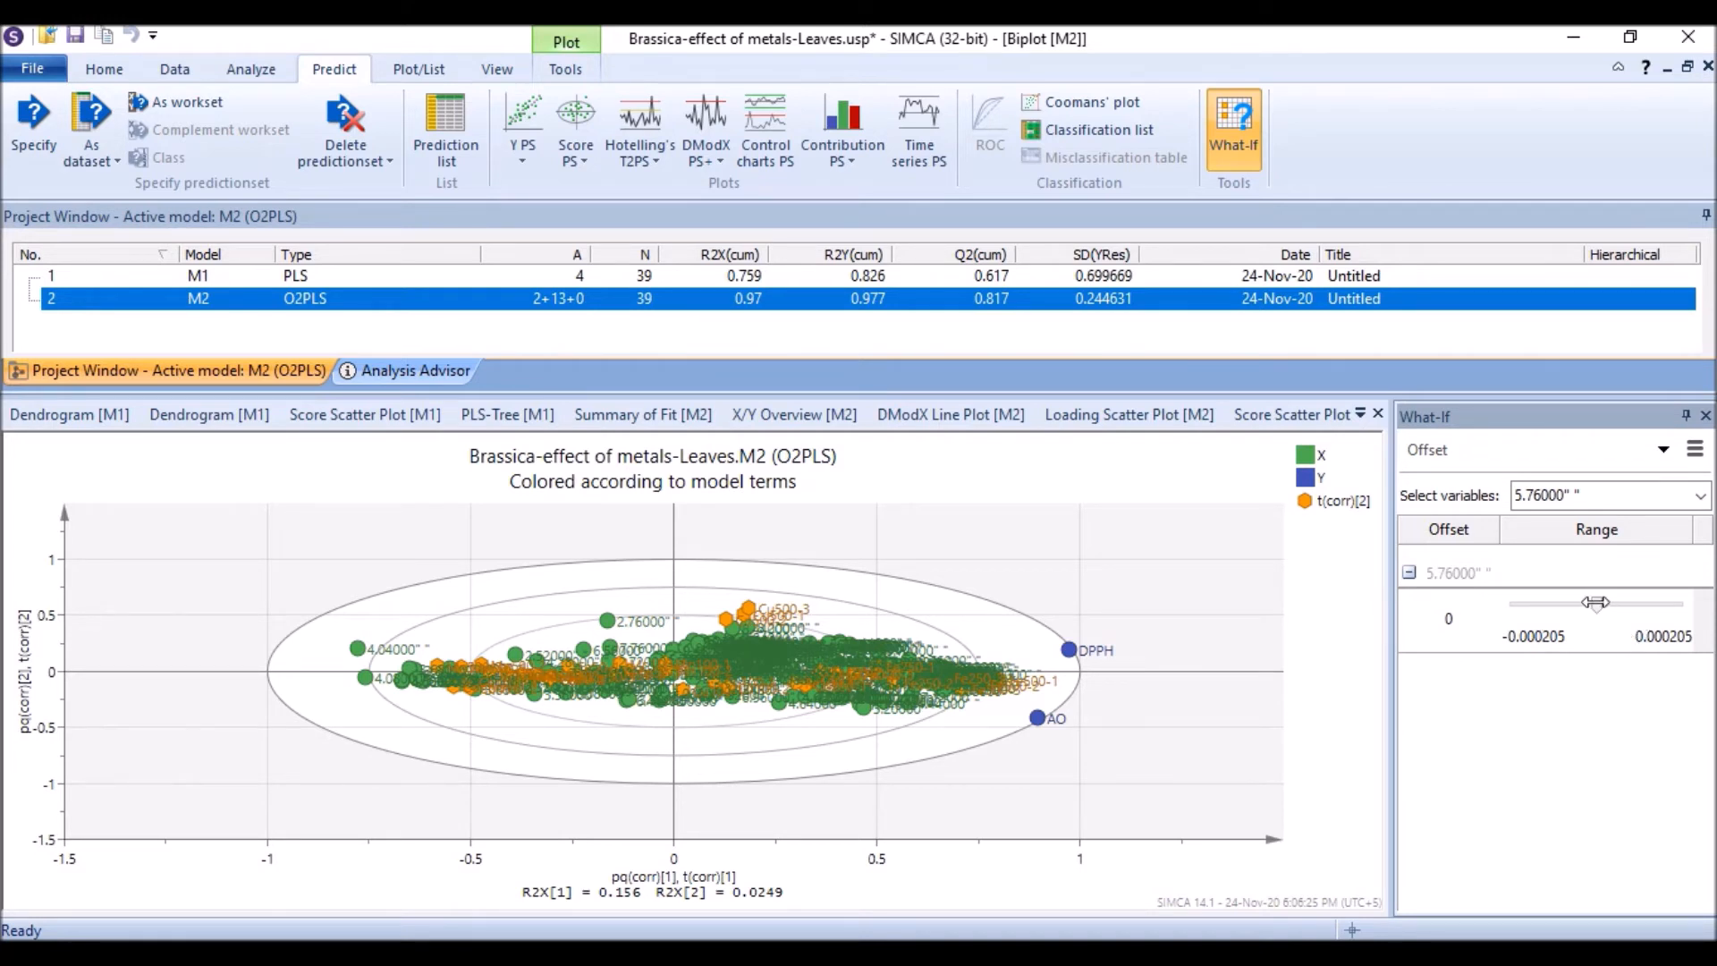
drag(1596, 603, 1686, 606)
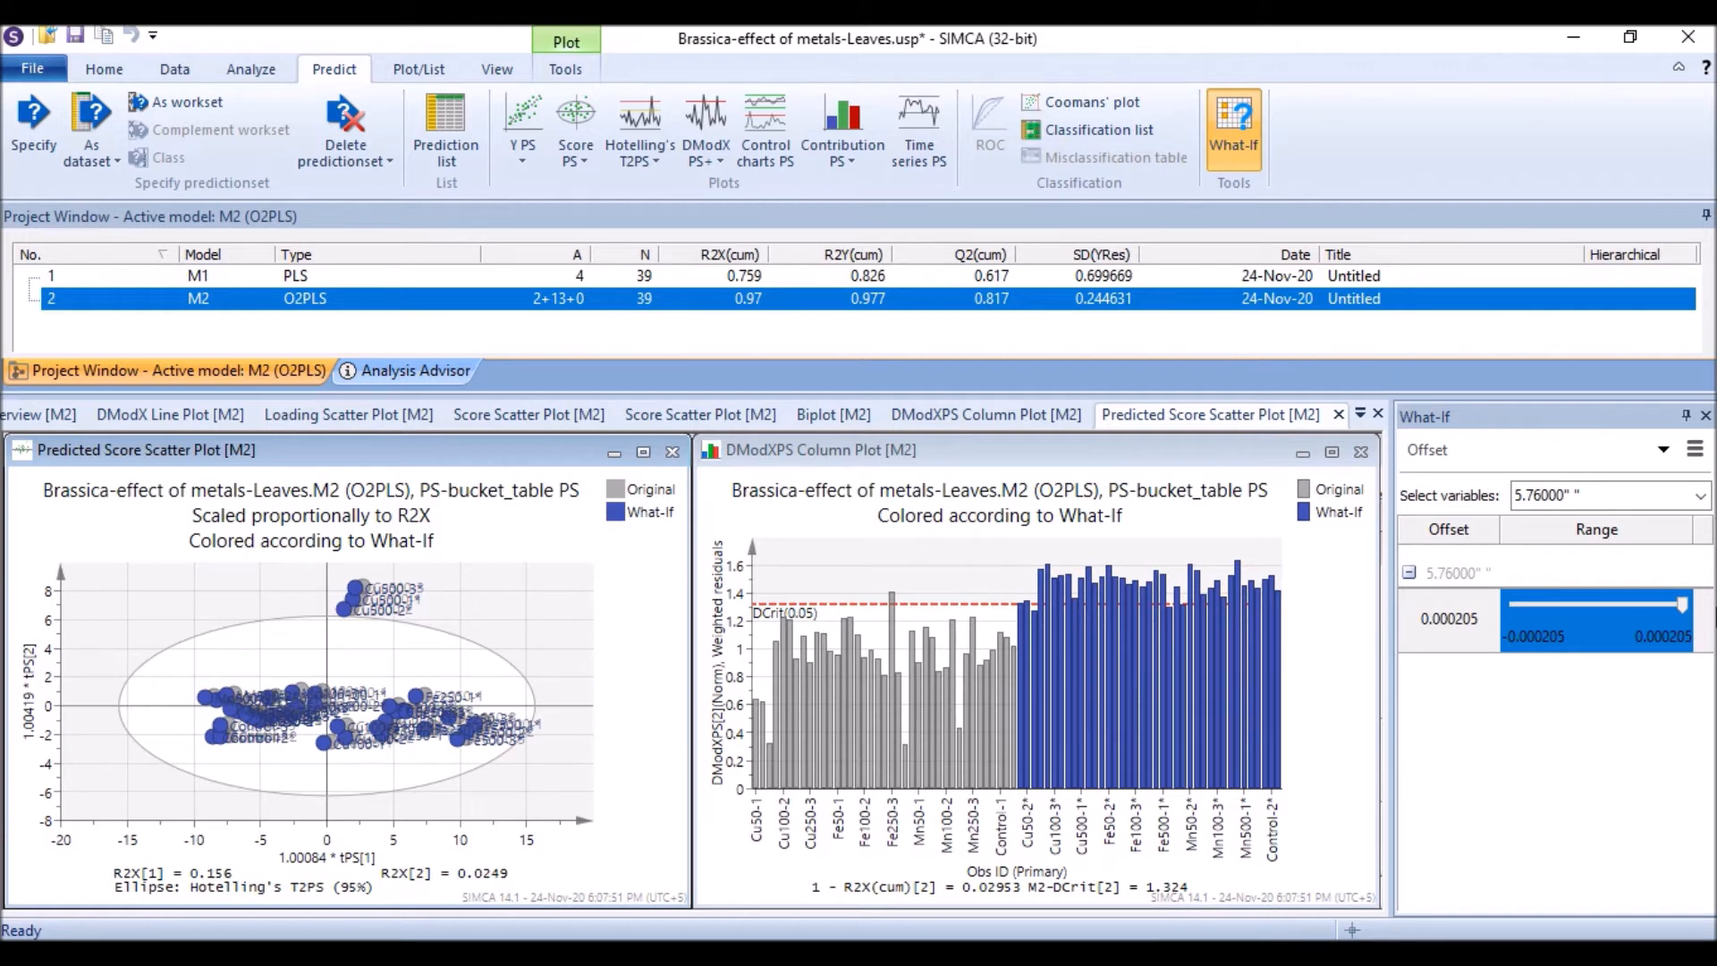
Step: Examine the enlarged predicted score scatter plot comparing original and What-If observations
click(643, 453)
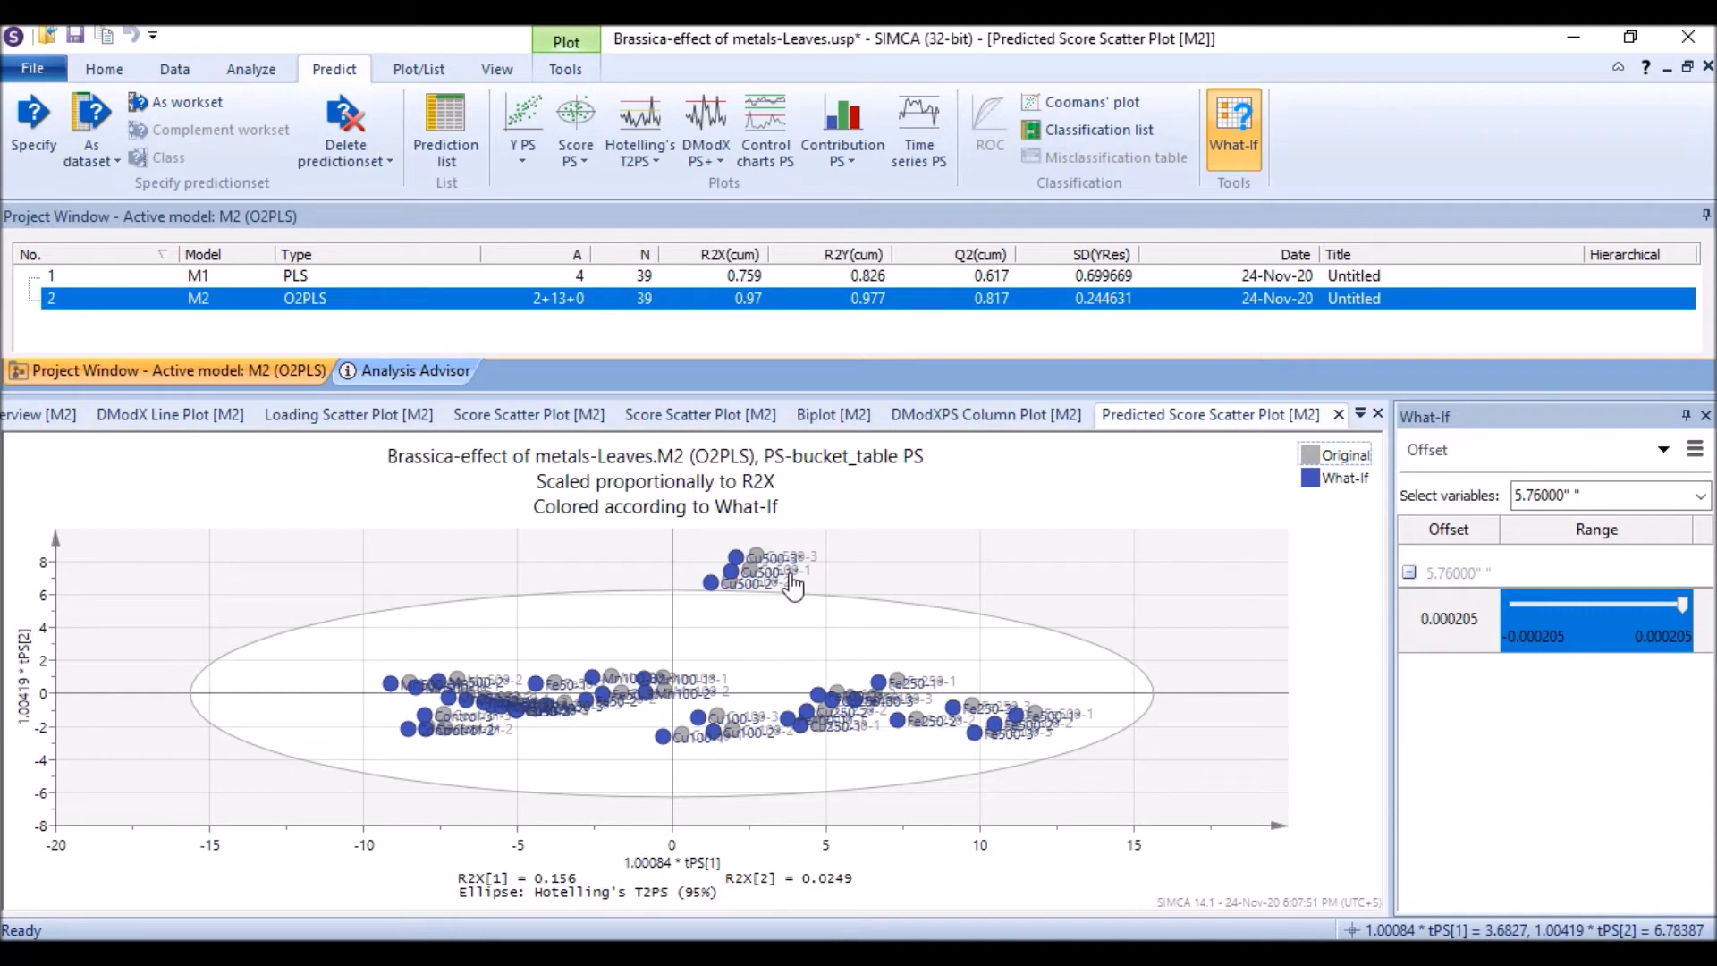
scroll(769, 585, up, 2)
scroll(756, 598, down, 3)
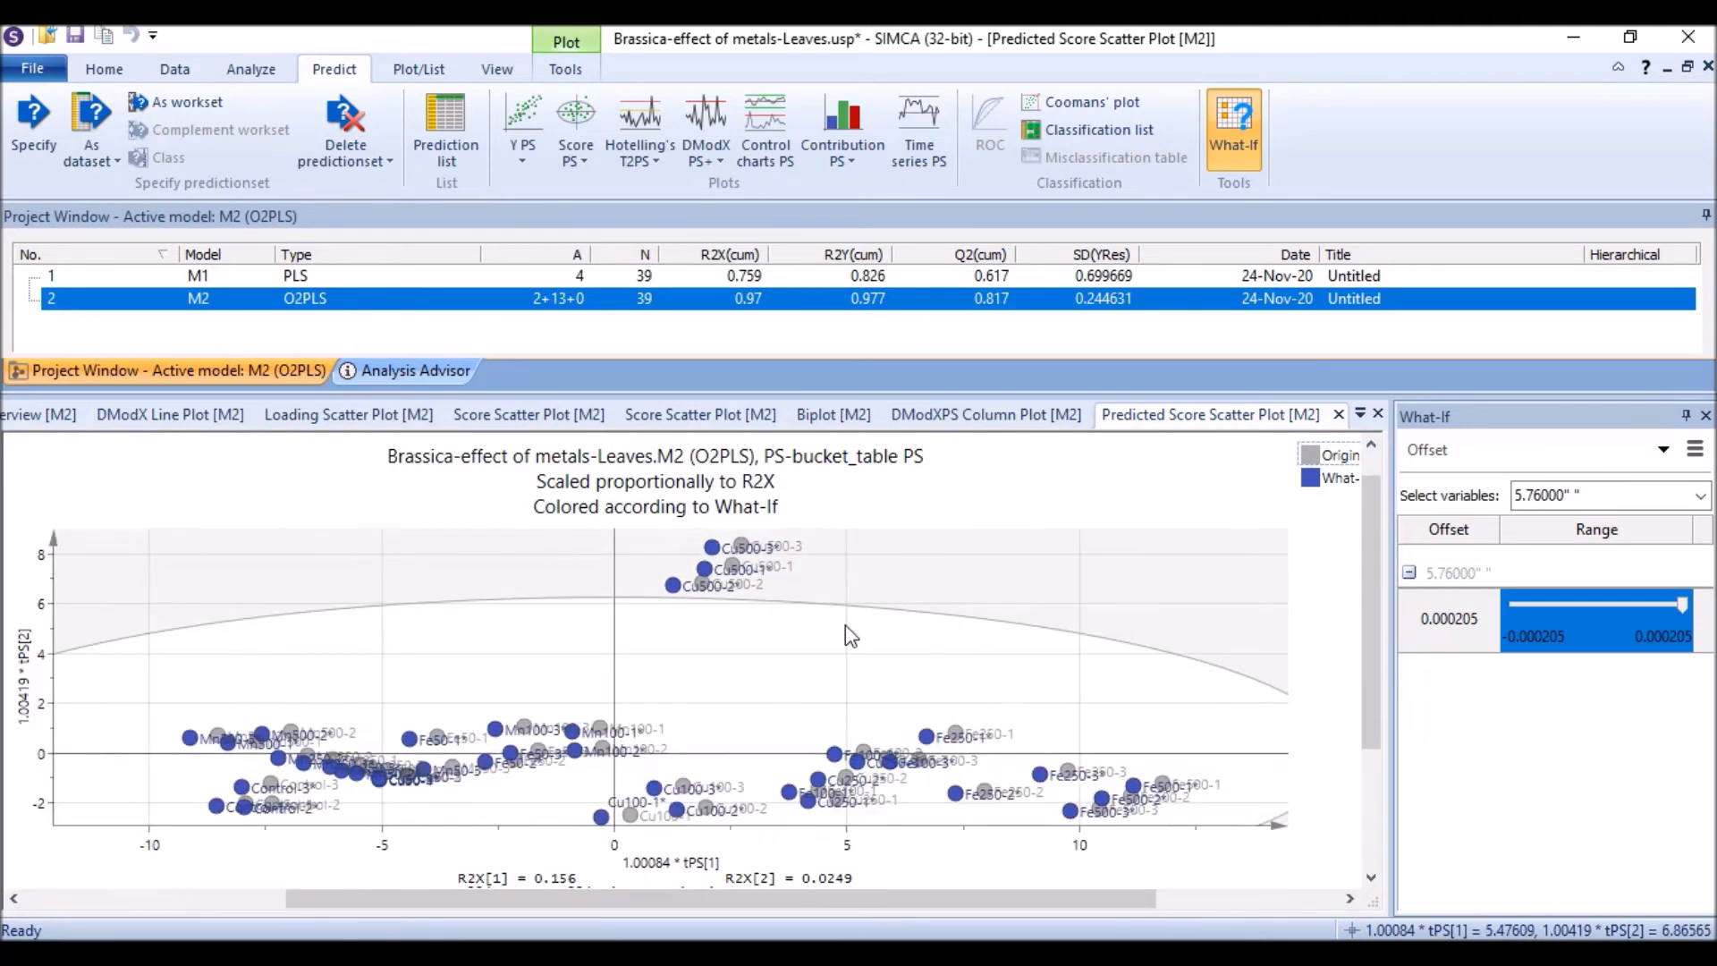
scroll(968, 713, up, 3)
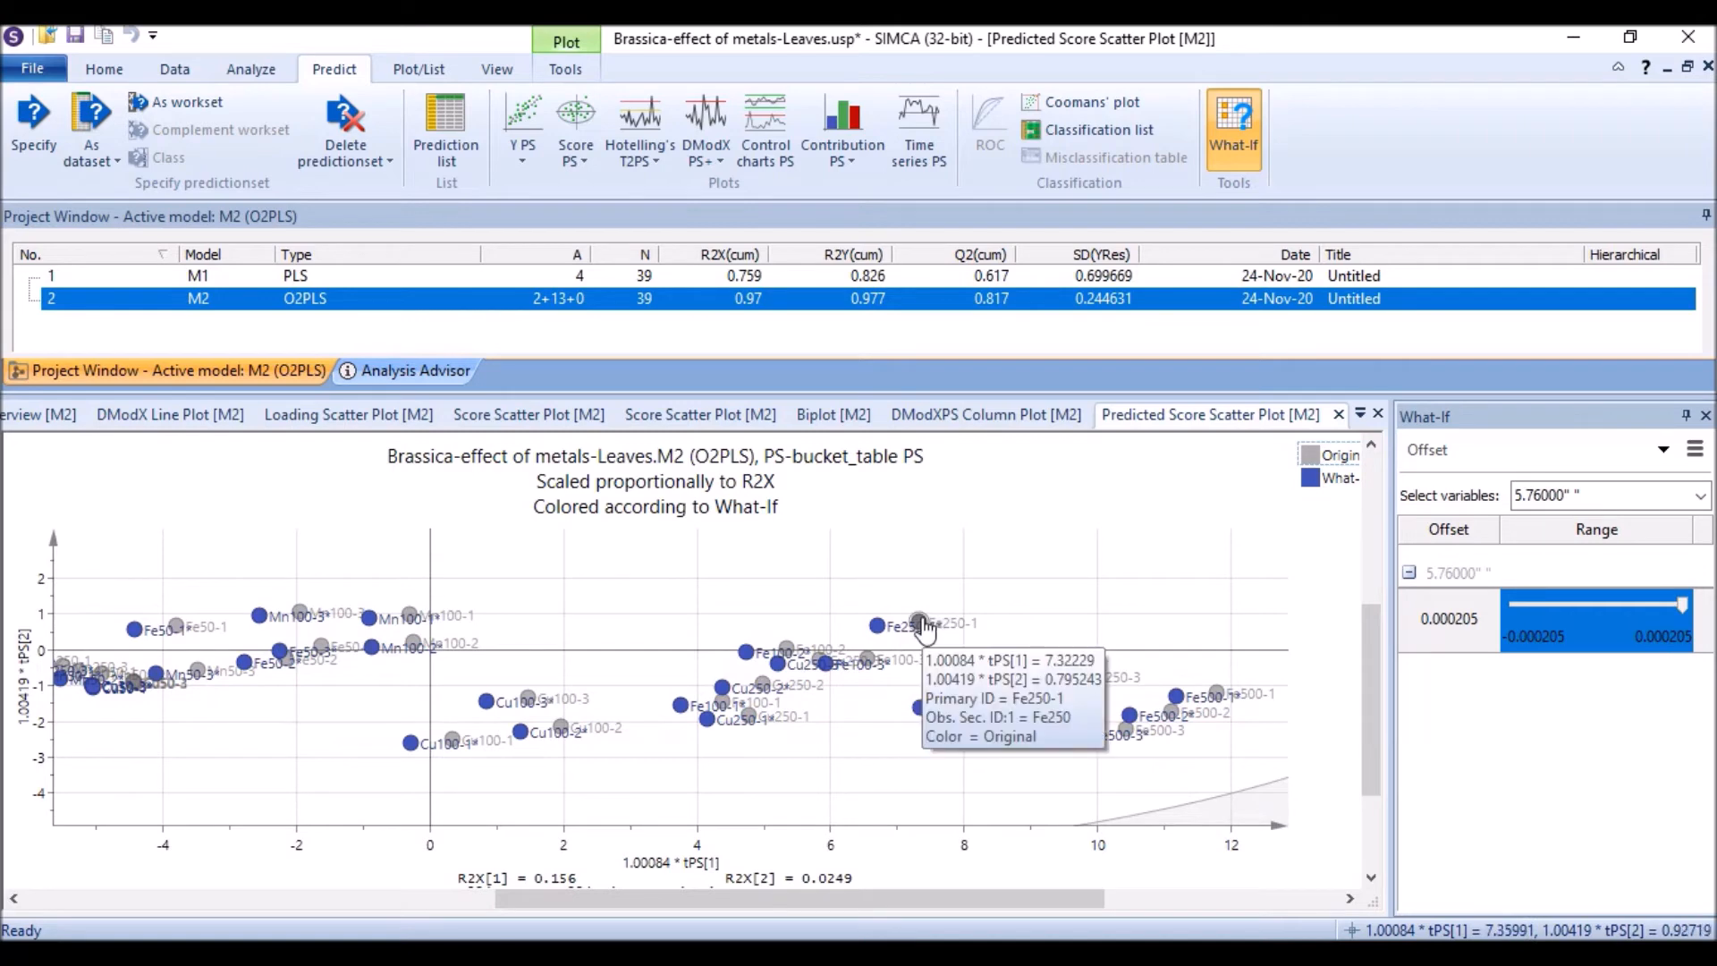
scroll(1279, 528, down, 2)
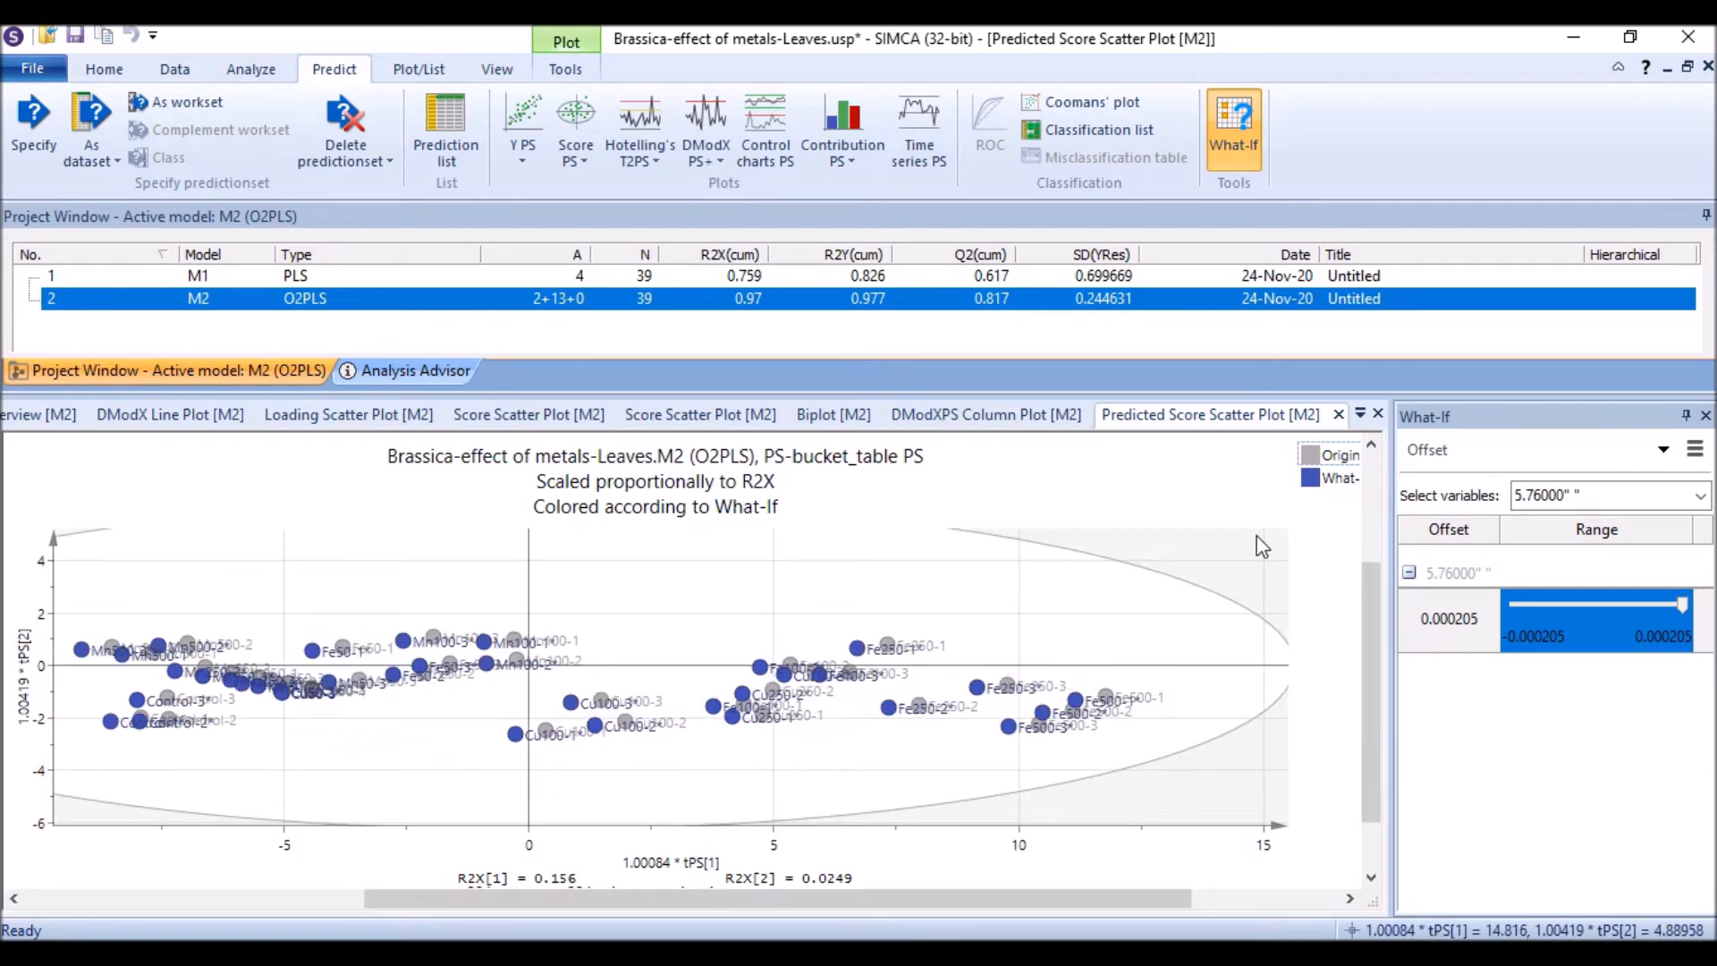
scroll(1276, 525, down, 1)
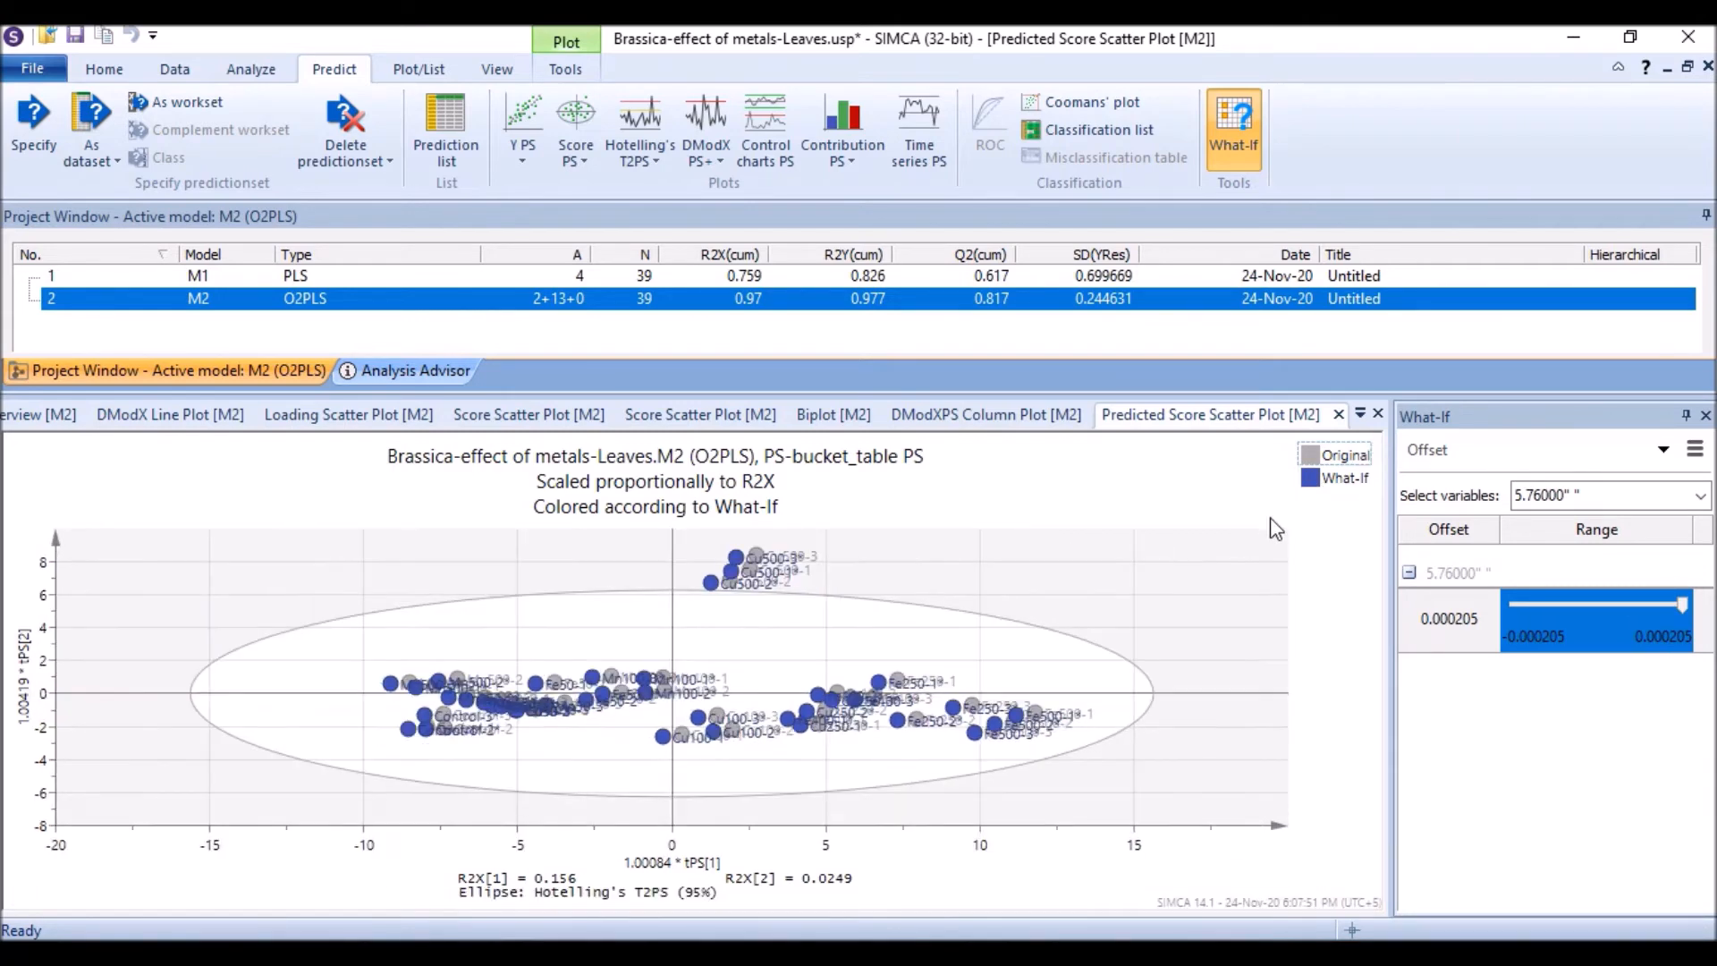
click(1311, 478)
scroll(604, 715, up, 2)
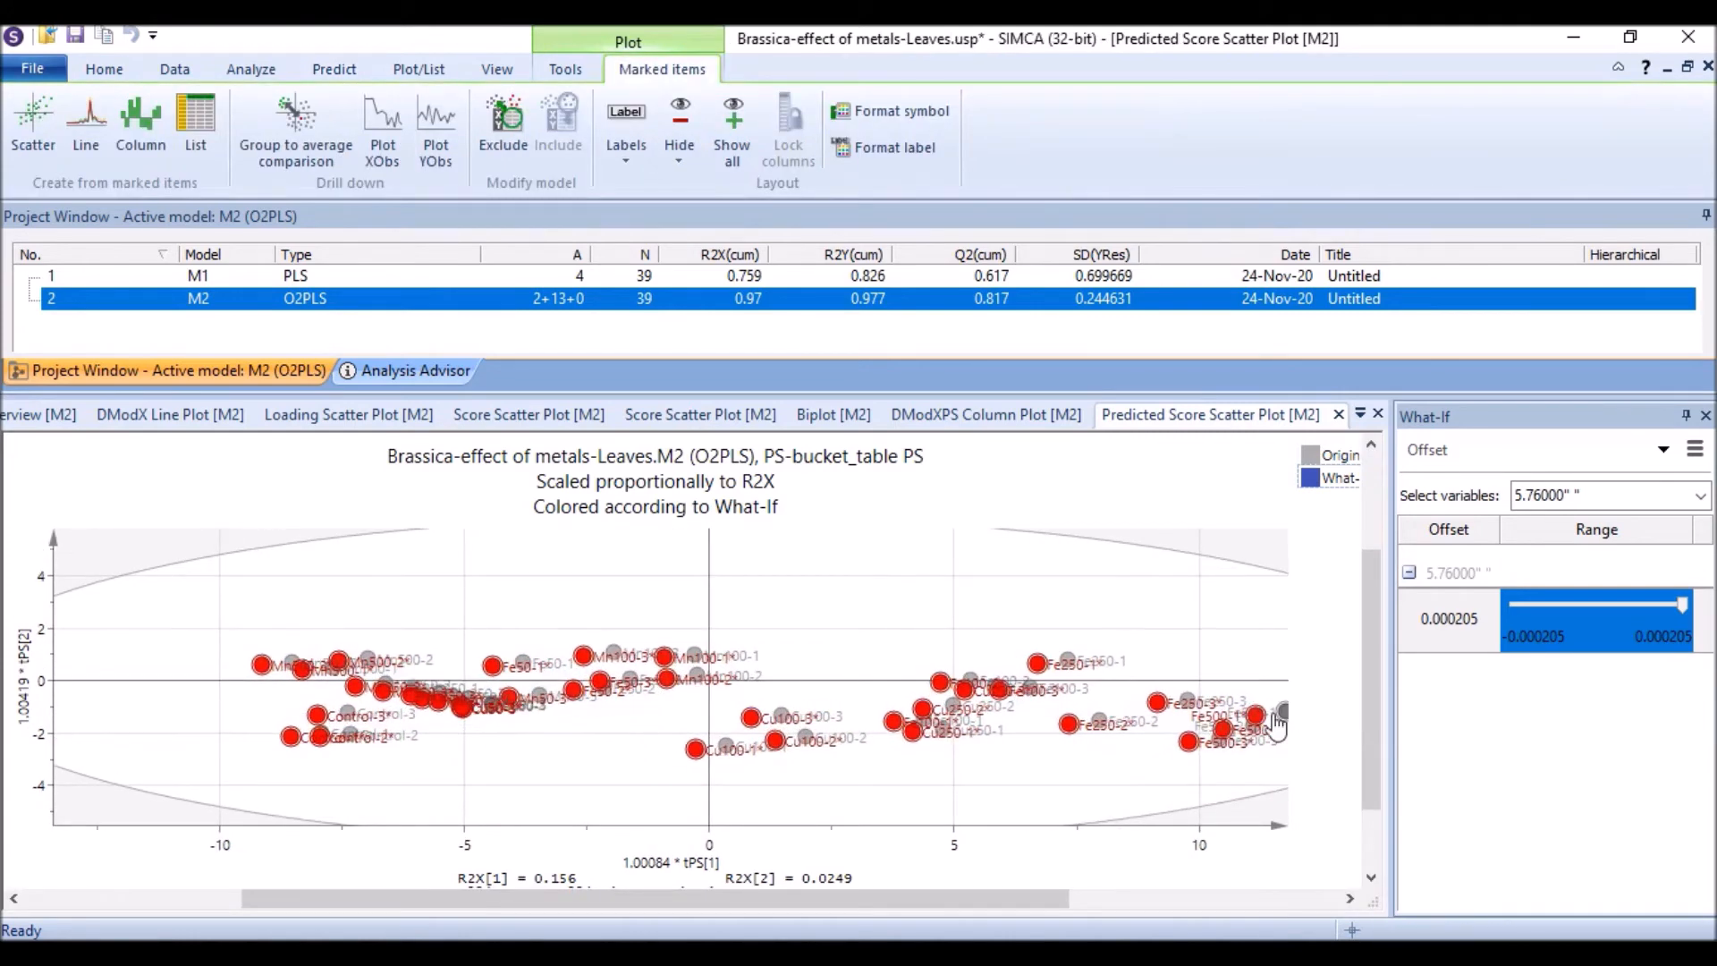
click(1039, 767)
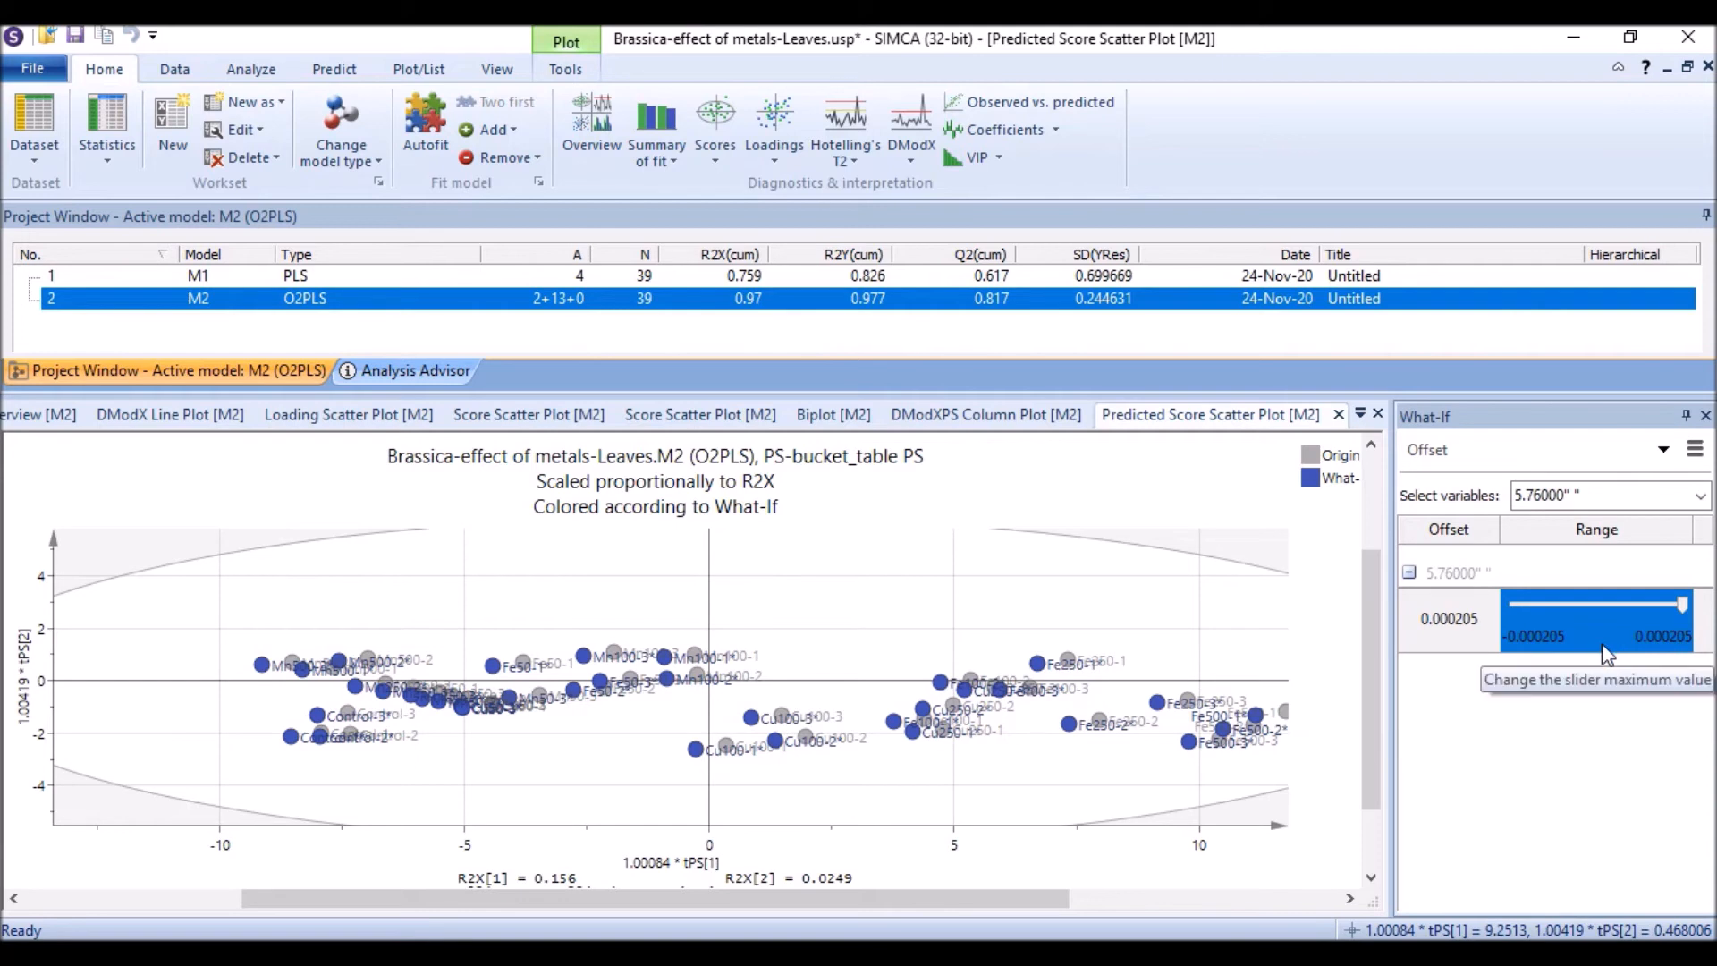
scroll(836, 759, down, 3)
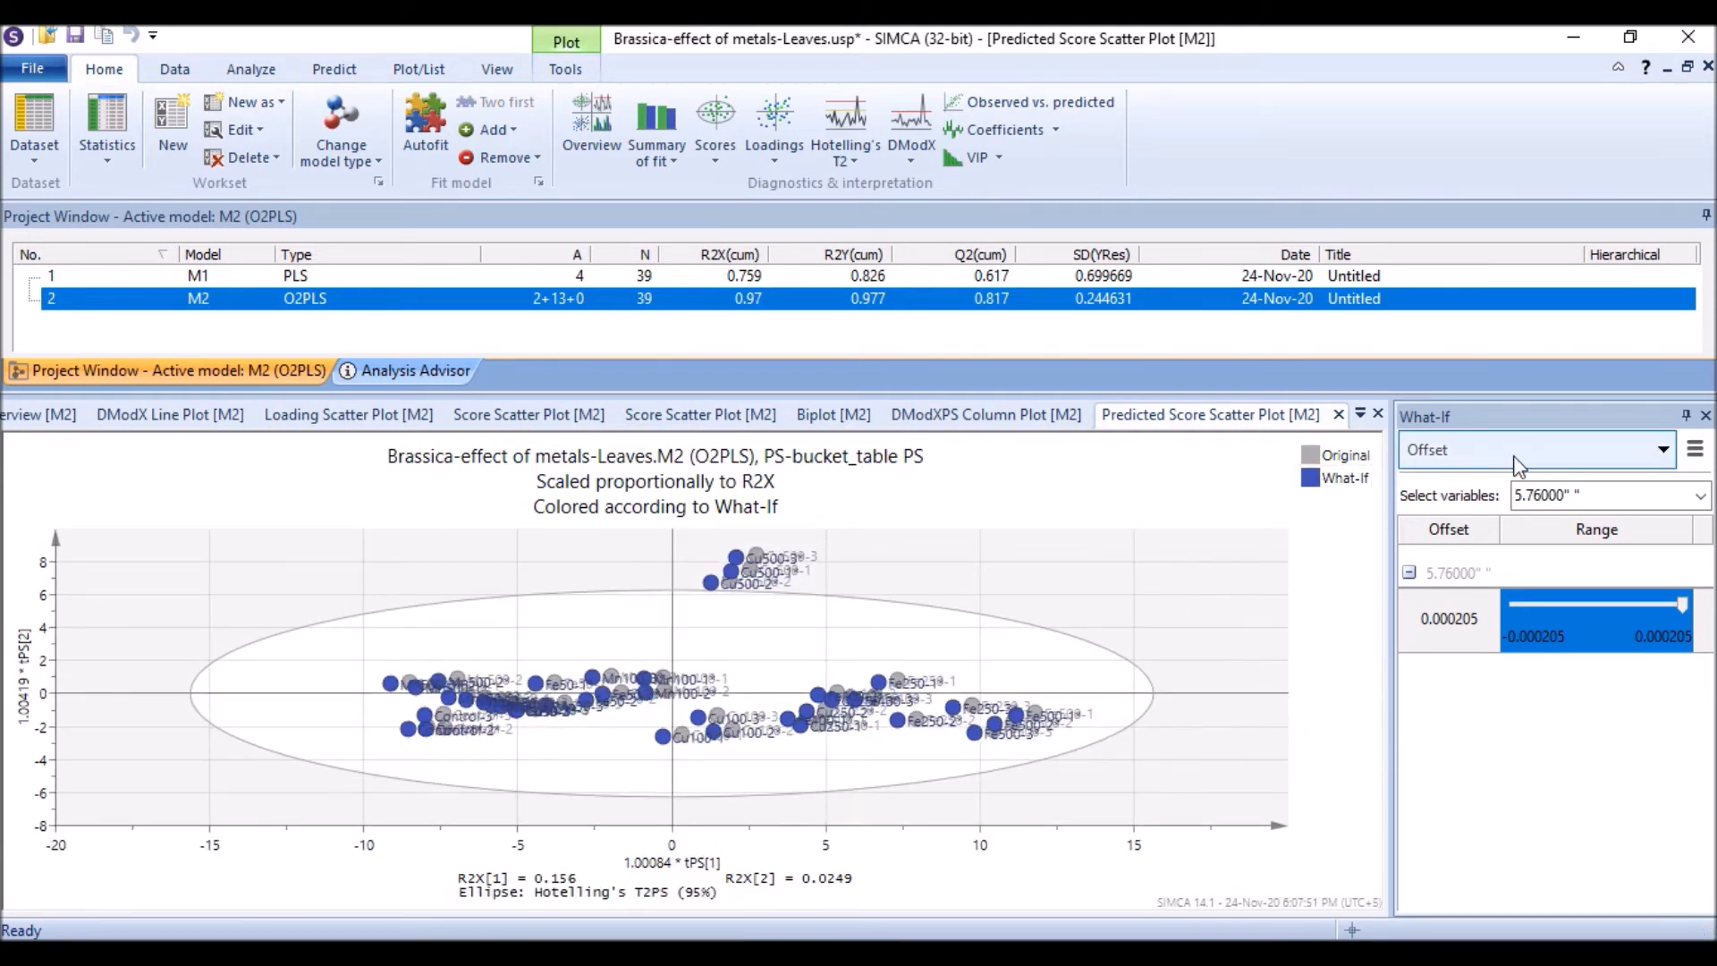
Step: Close the enlarged predicted score scatter plot
click(1339, 414)
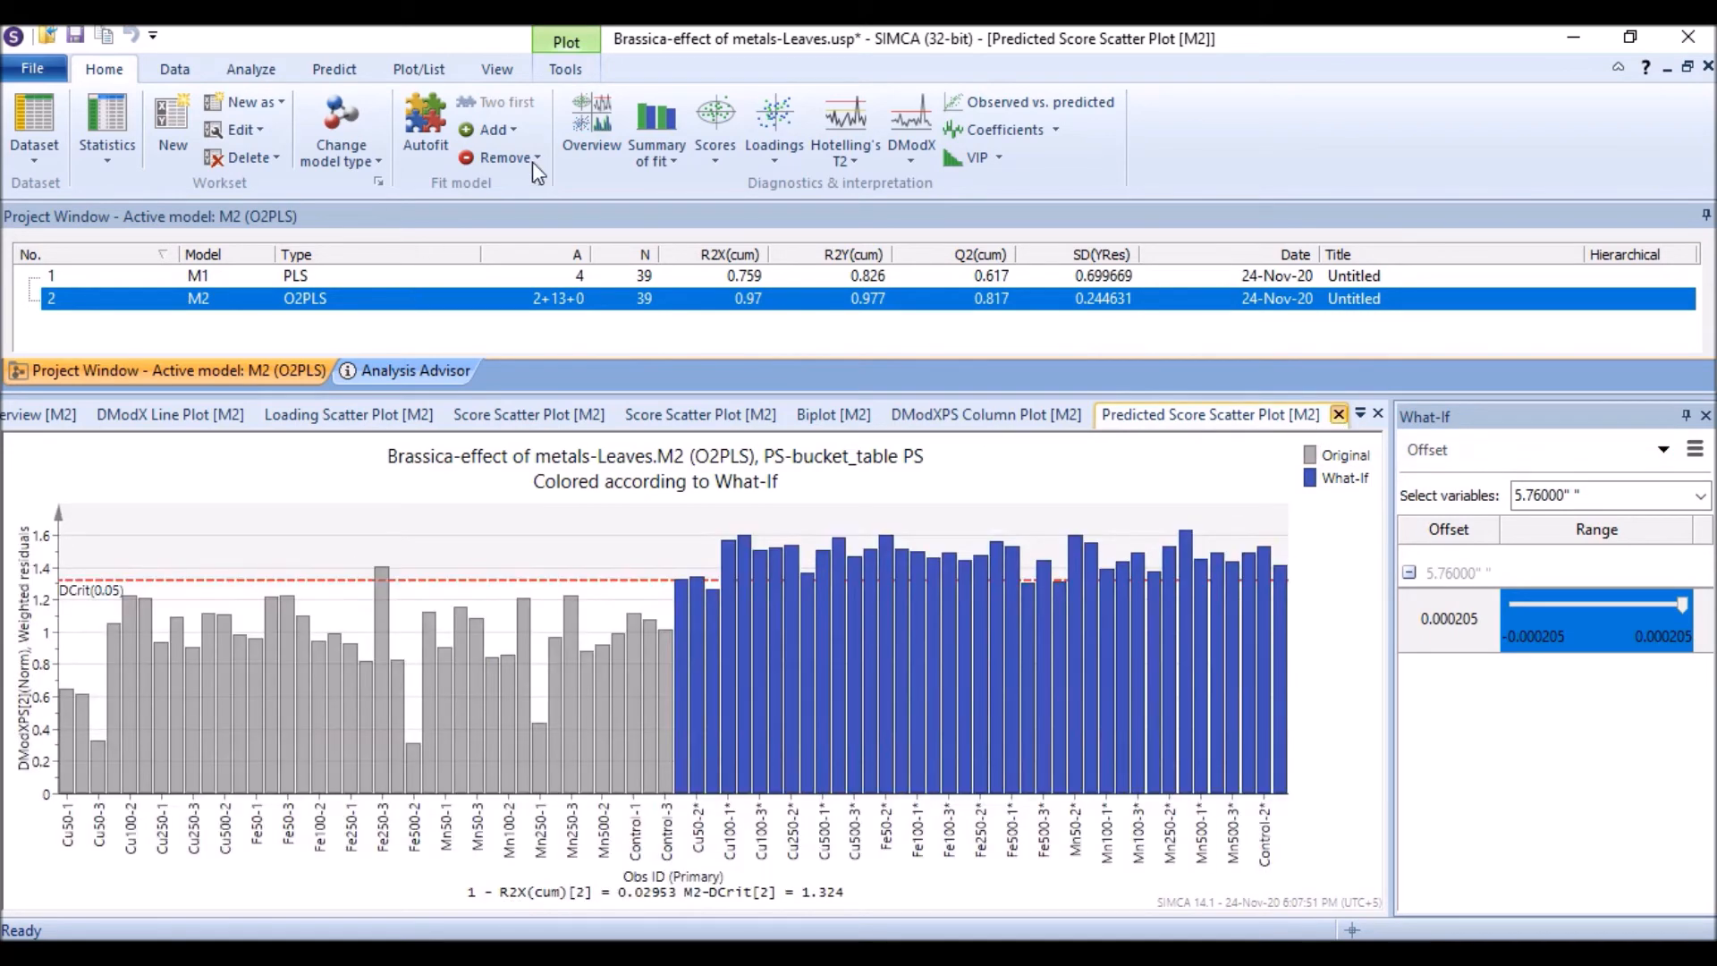
click(345, 76)
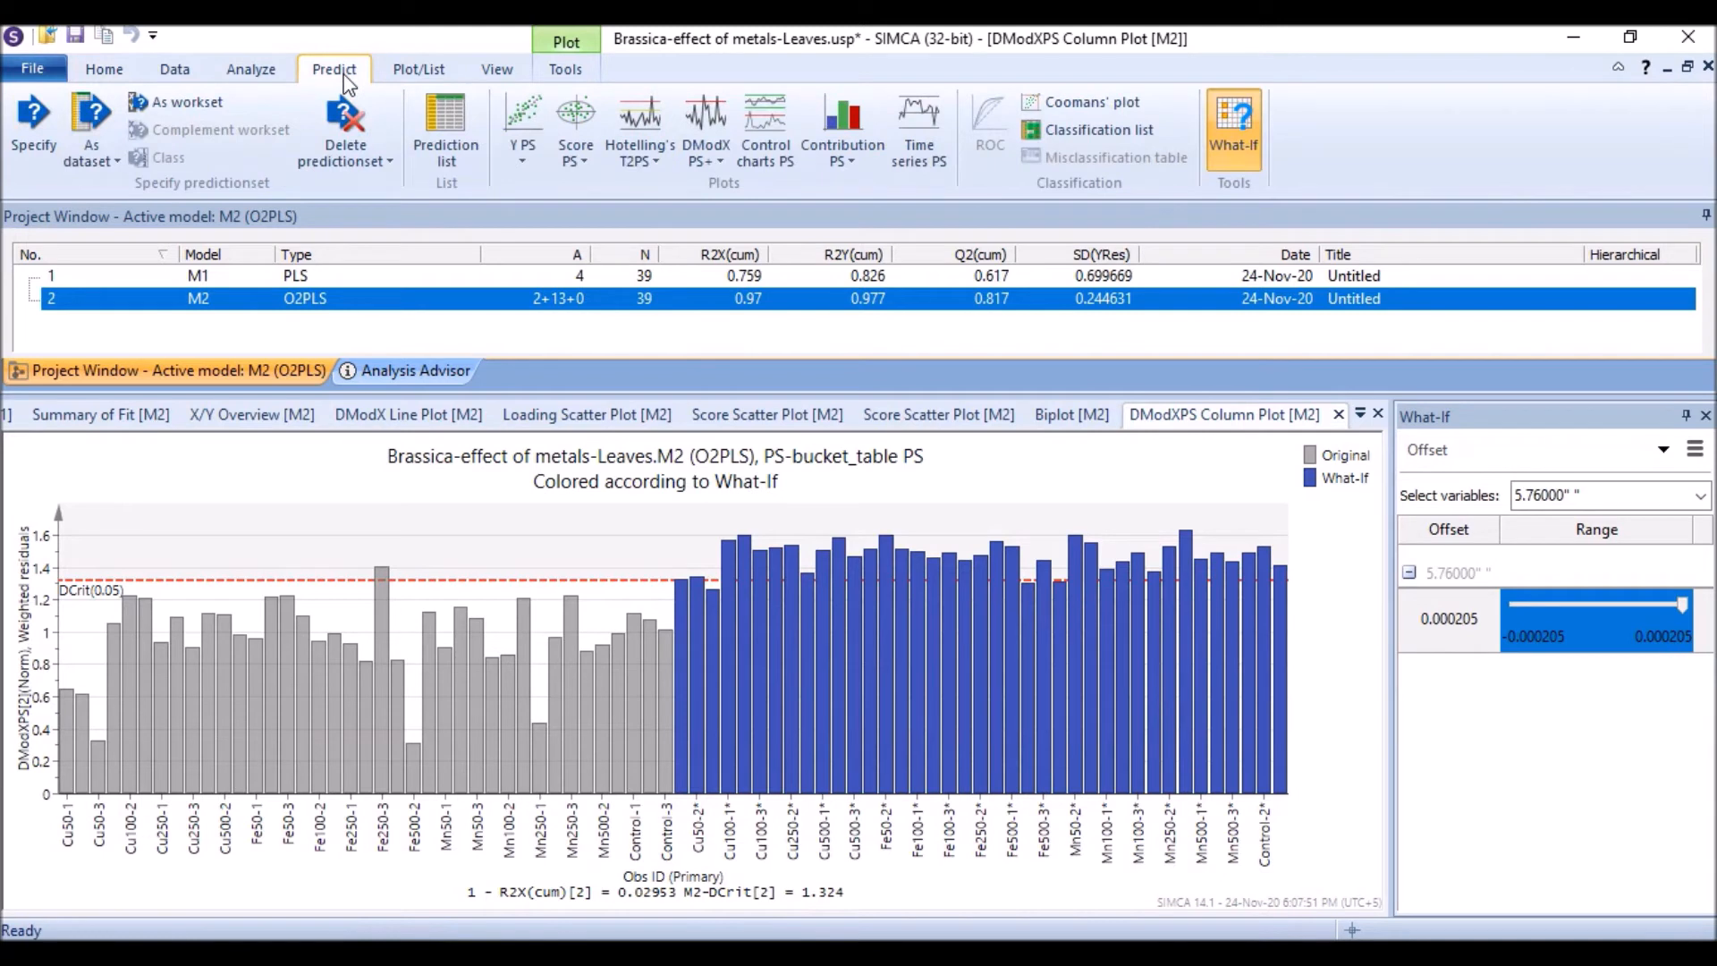
click(409, 75)
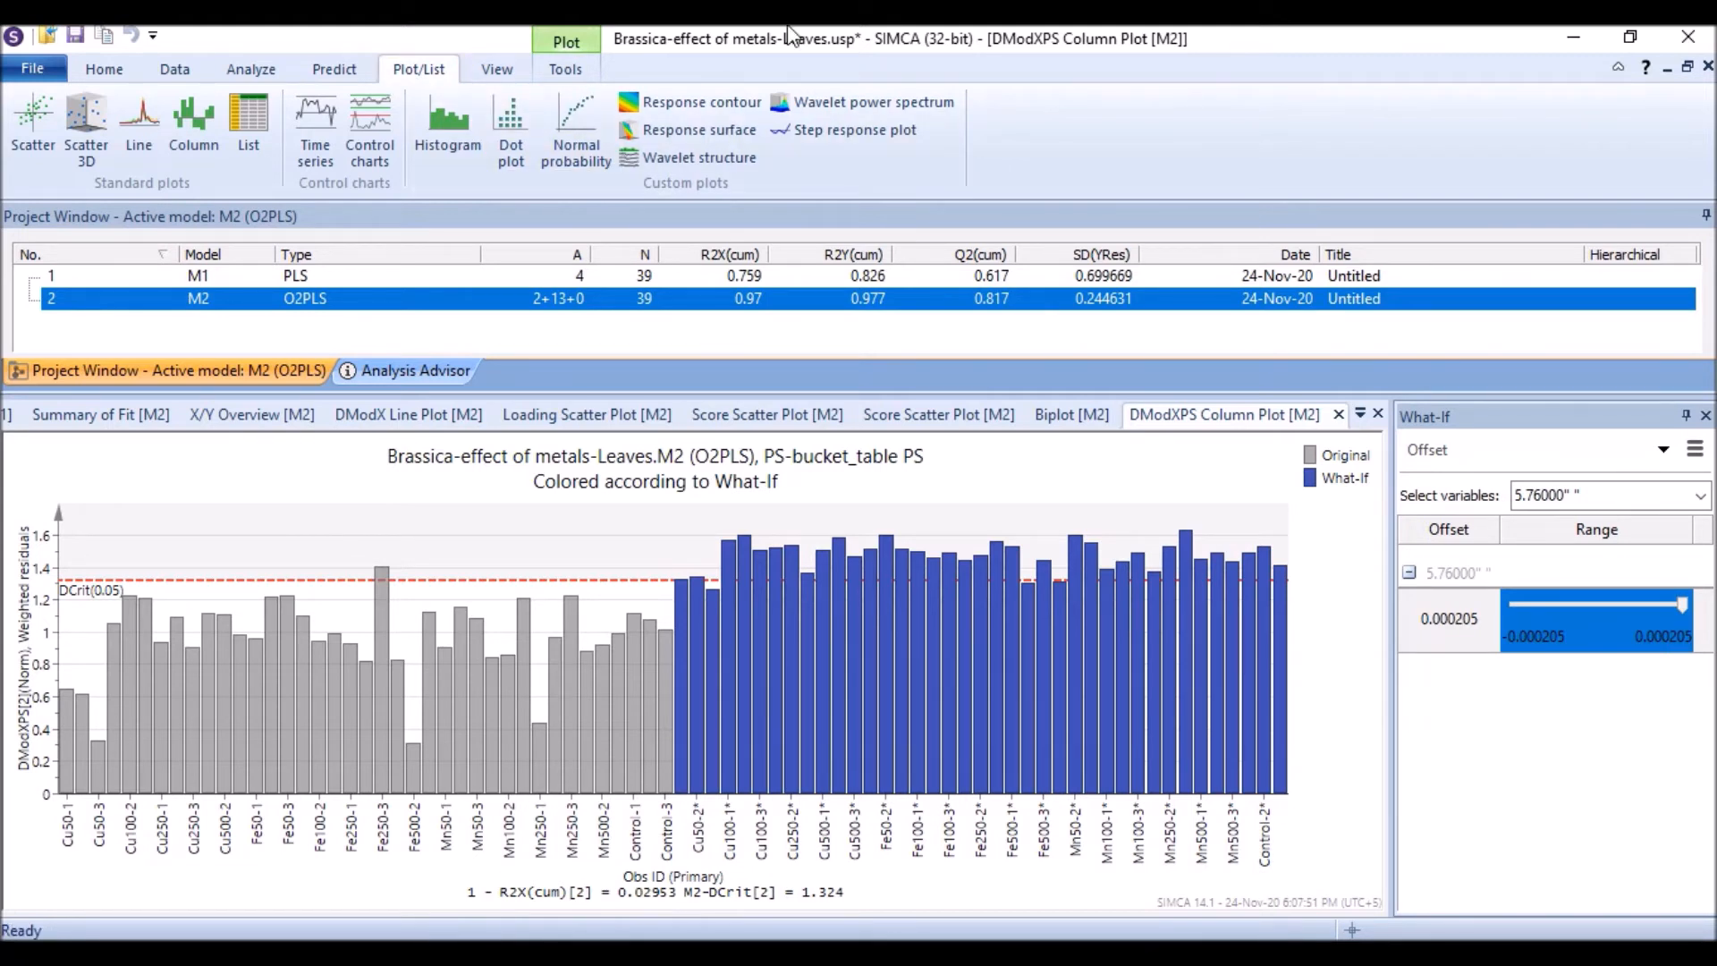
click(98, 74)
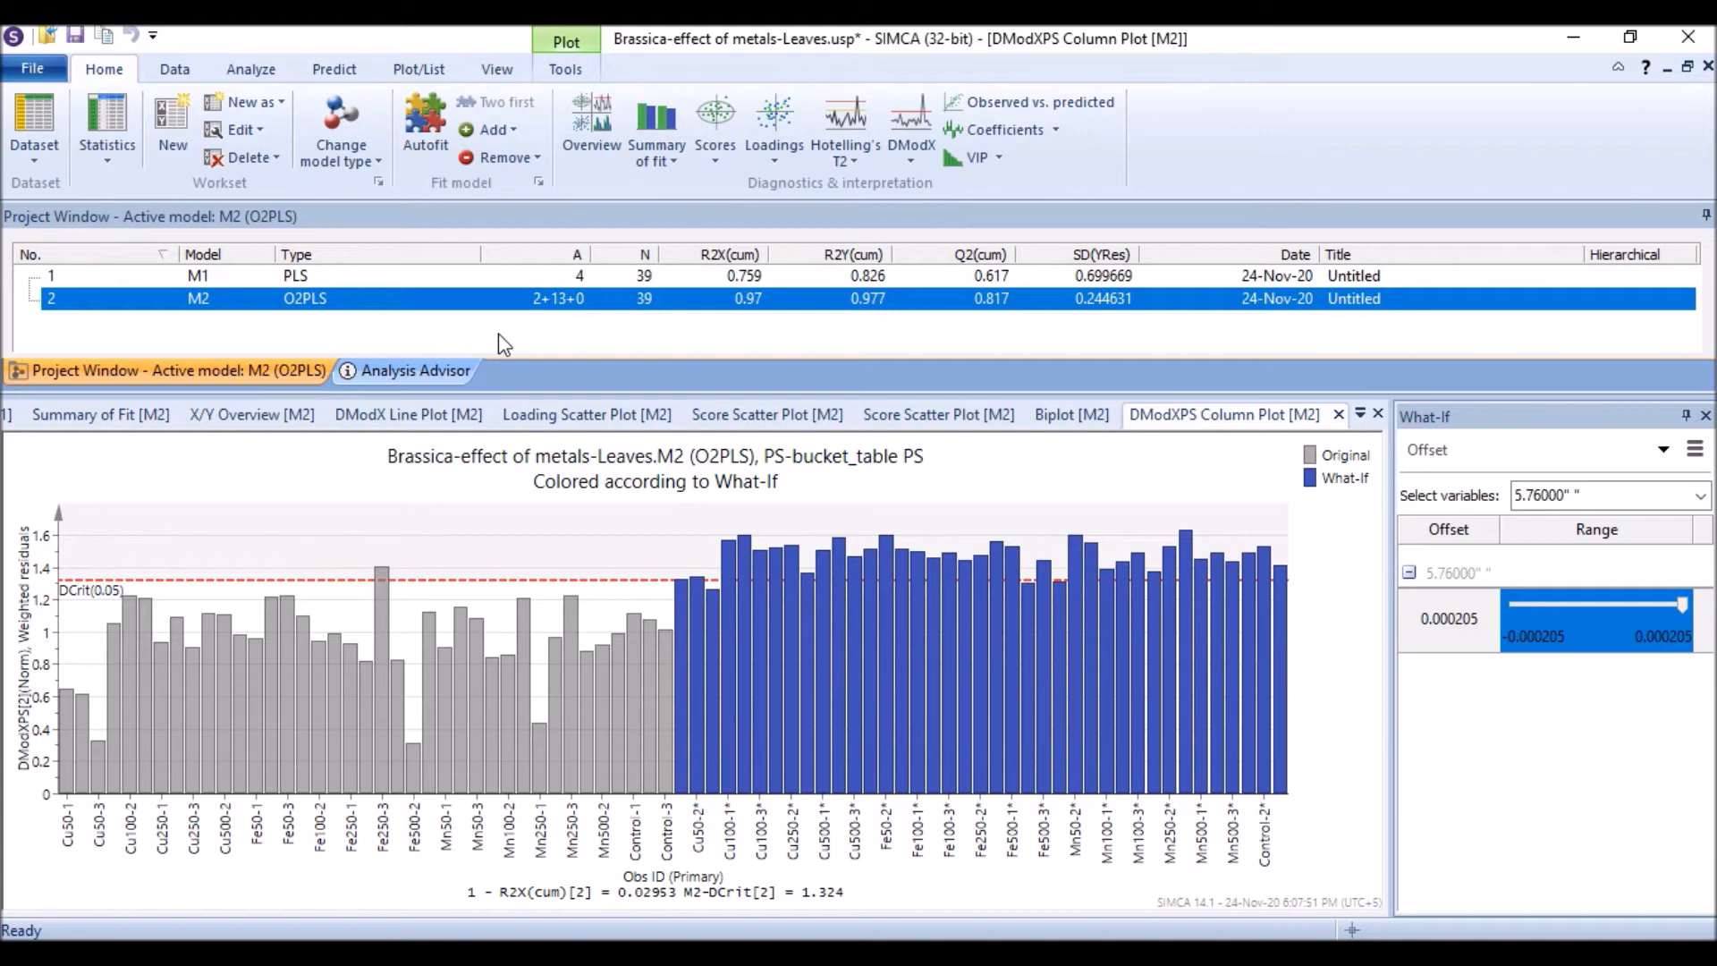
Step: Create a new workset from the O2PLS model and open its observations list
click(282, 104)
click(288, 186)
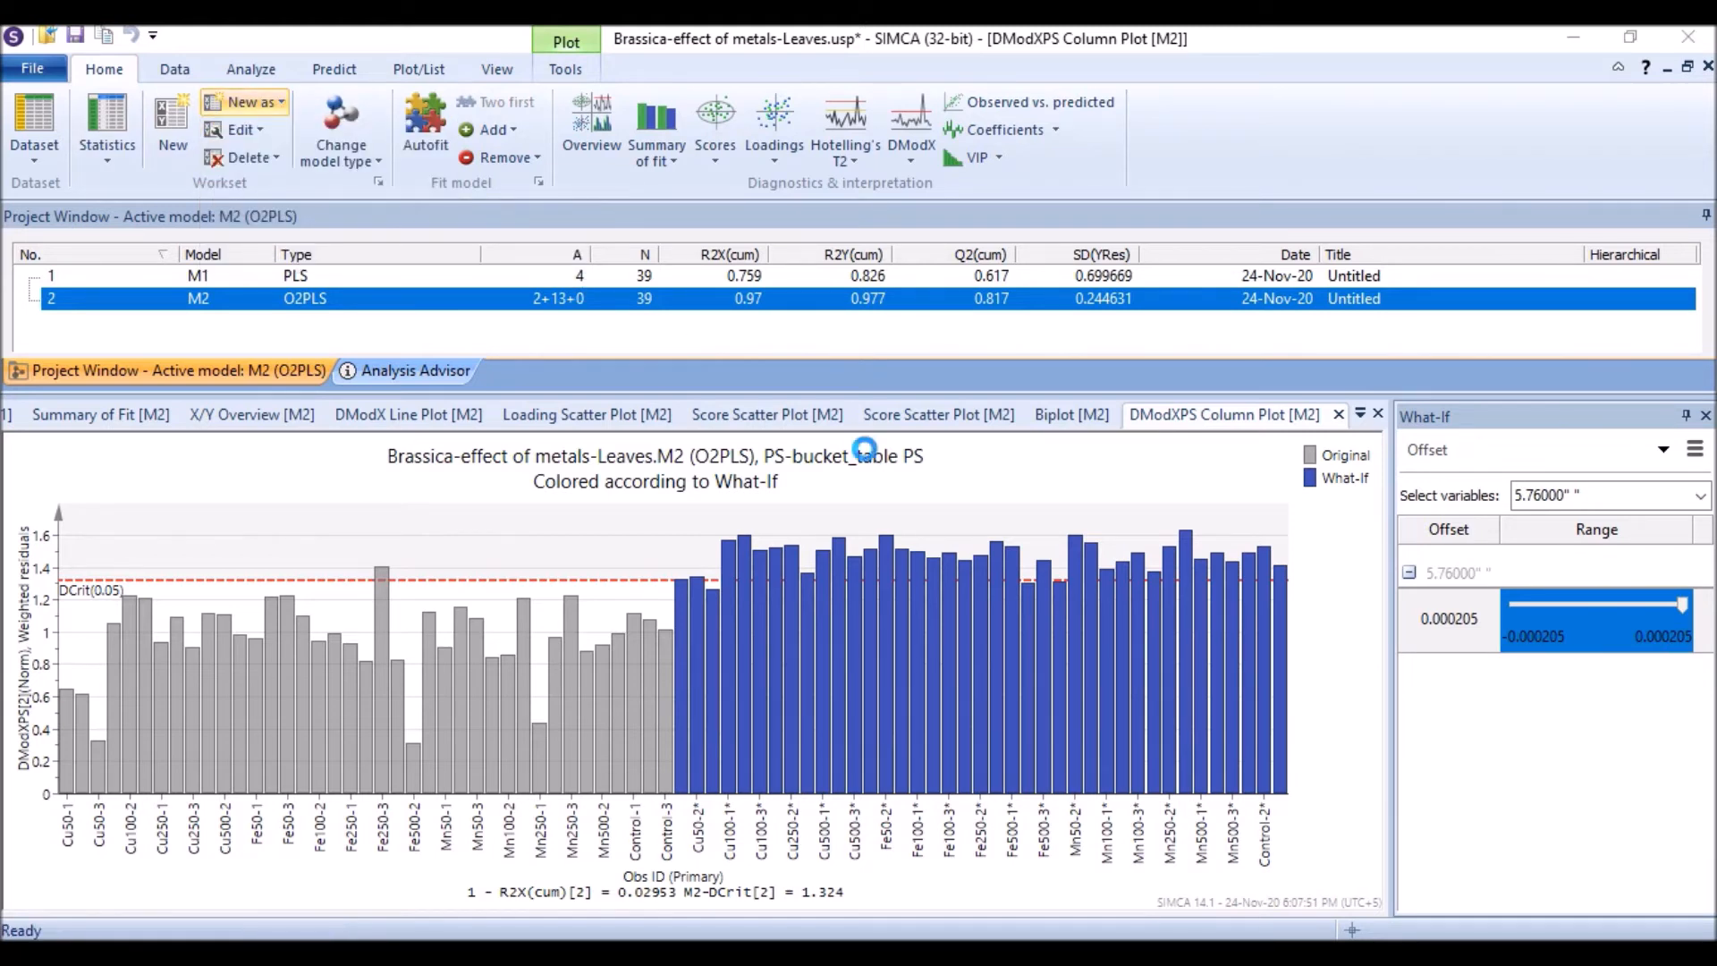
click(833, 293)
click(904, 295)
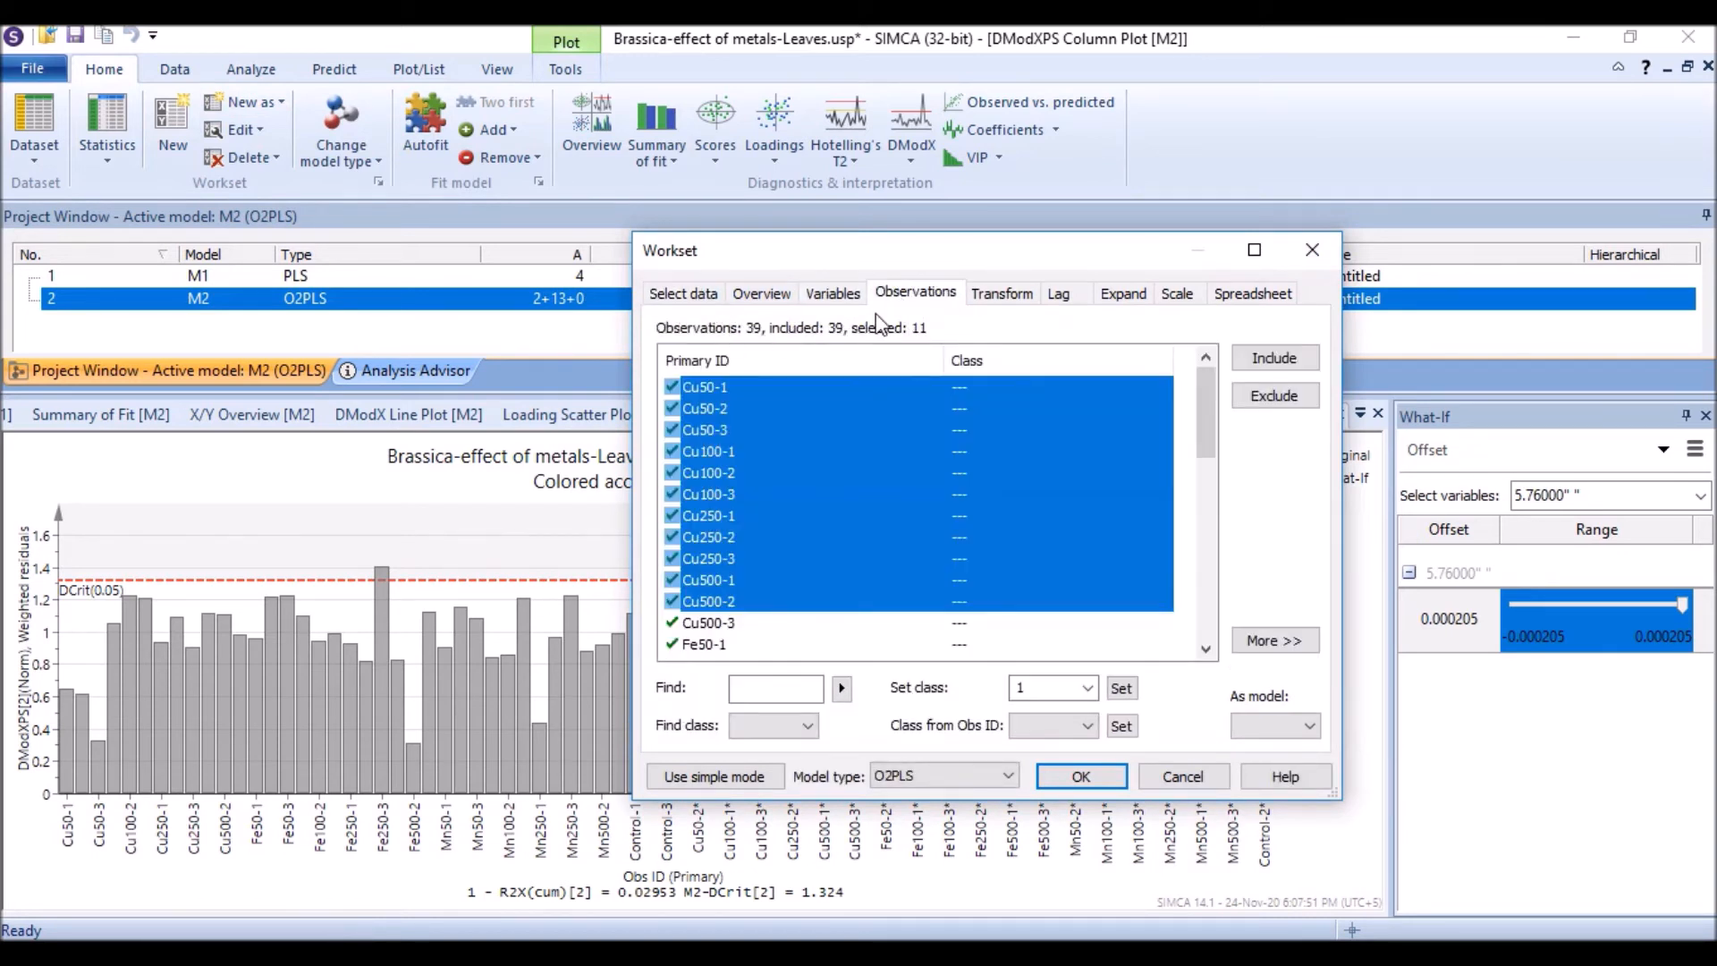
Step: Assign observations Cu50-1 through Cu500-3 to class 1
click(720, 624)
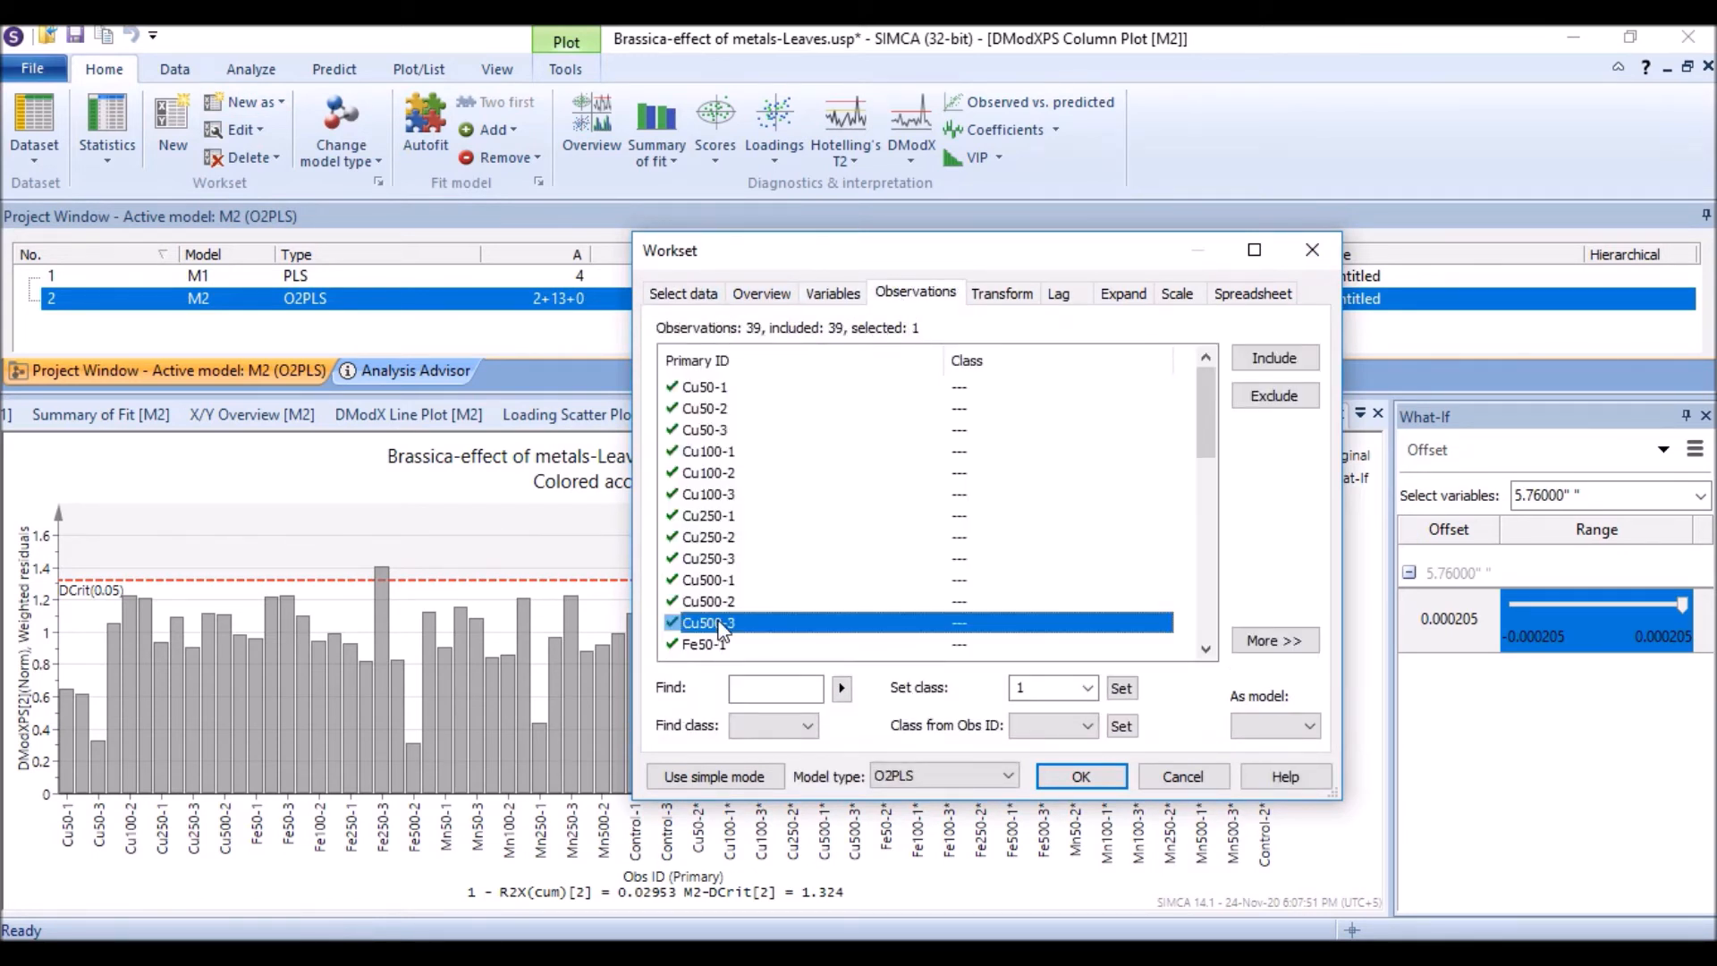
shift+click(719, 388)
scroll(771, 519, down, 1)
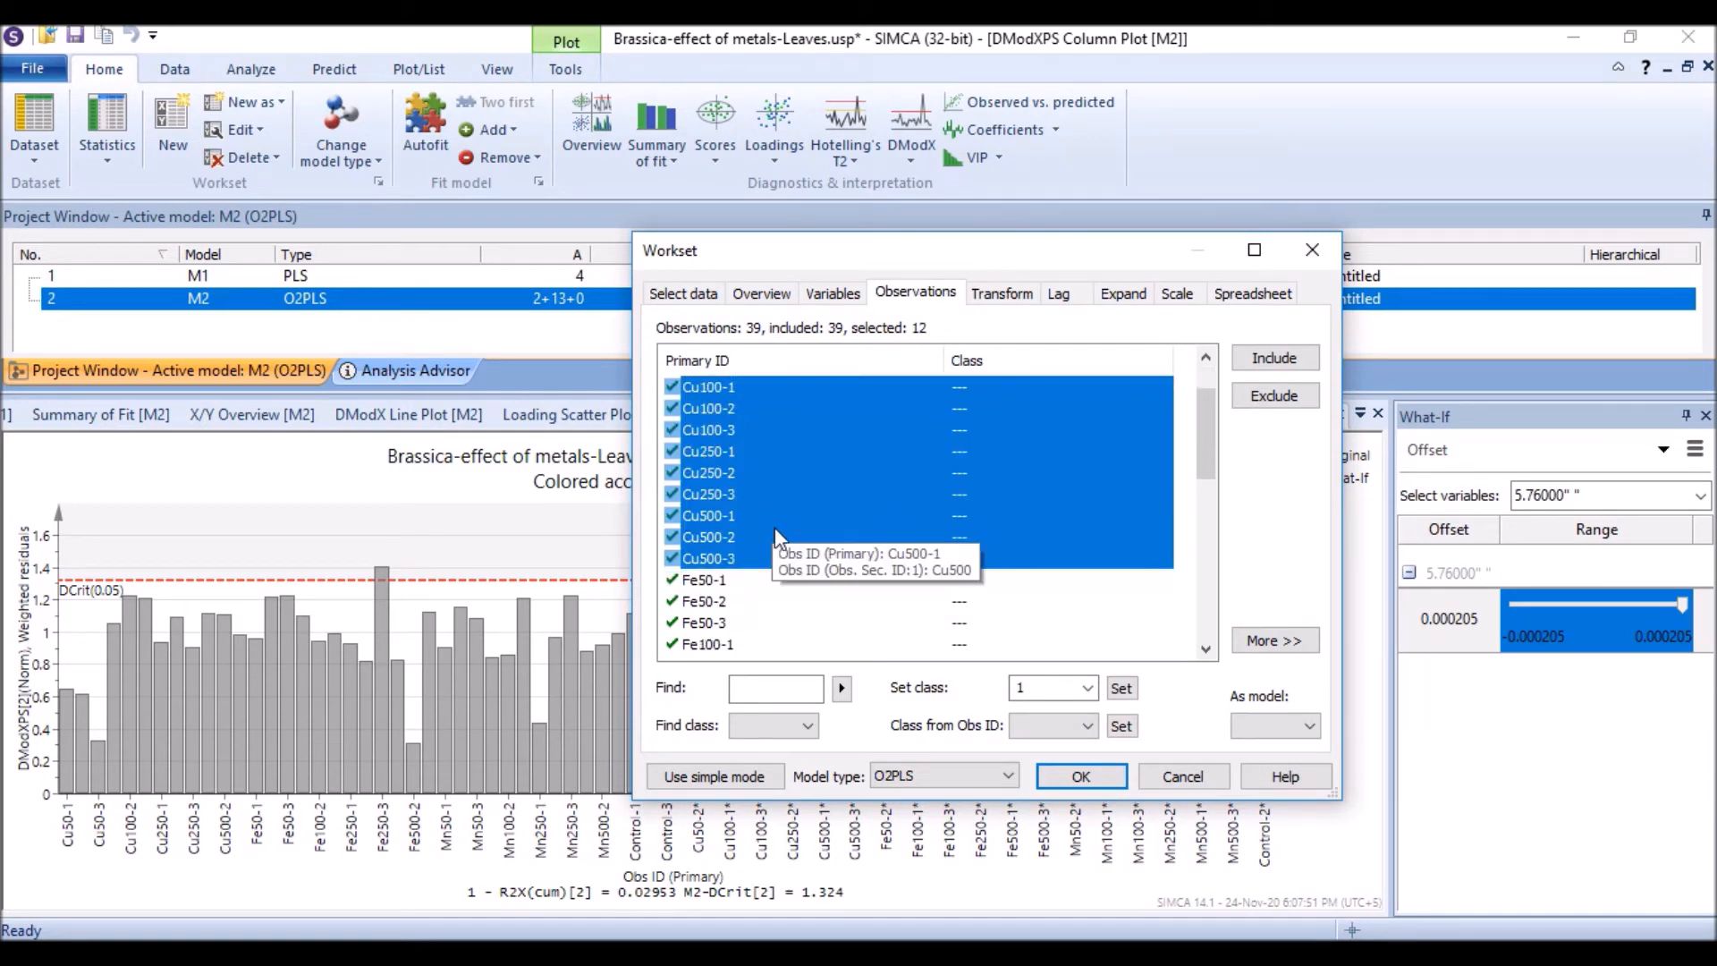
click(1122, 688)
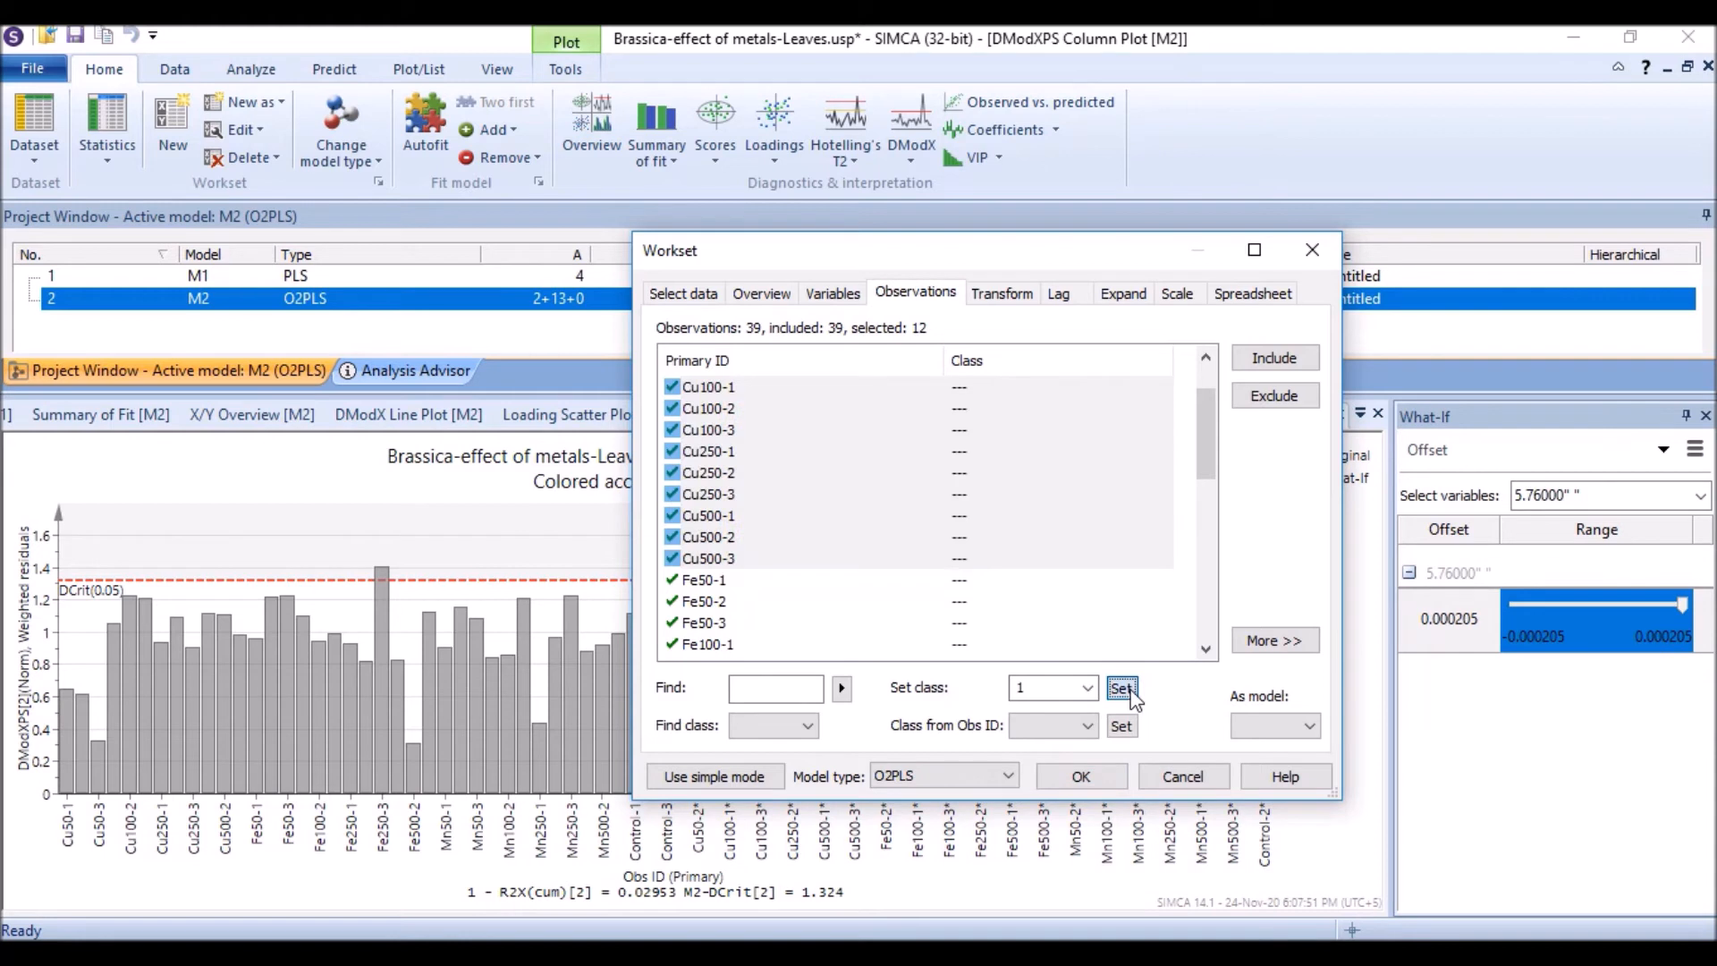
Step: Assign observations Fe50-1 through Fe500-3 to class 2
click(704, 581)
scroll(706, 592, down, 3)
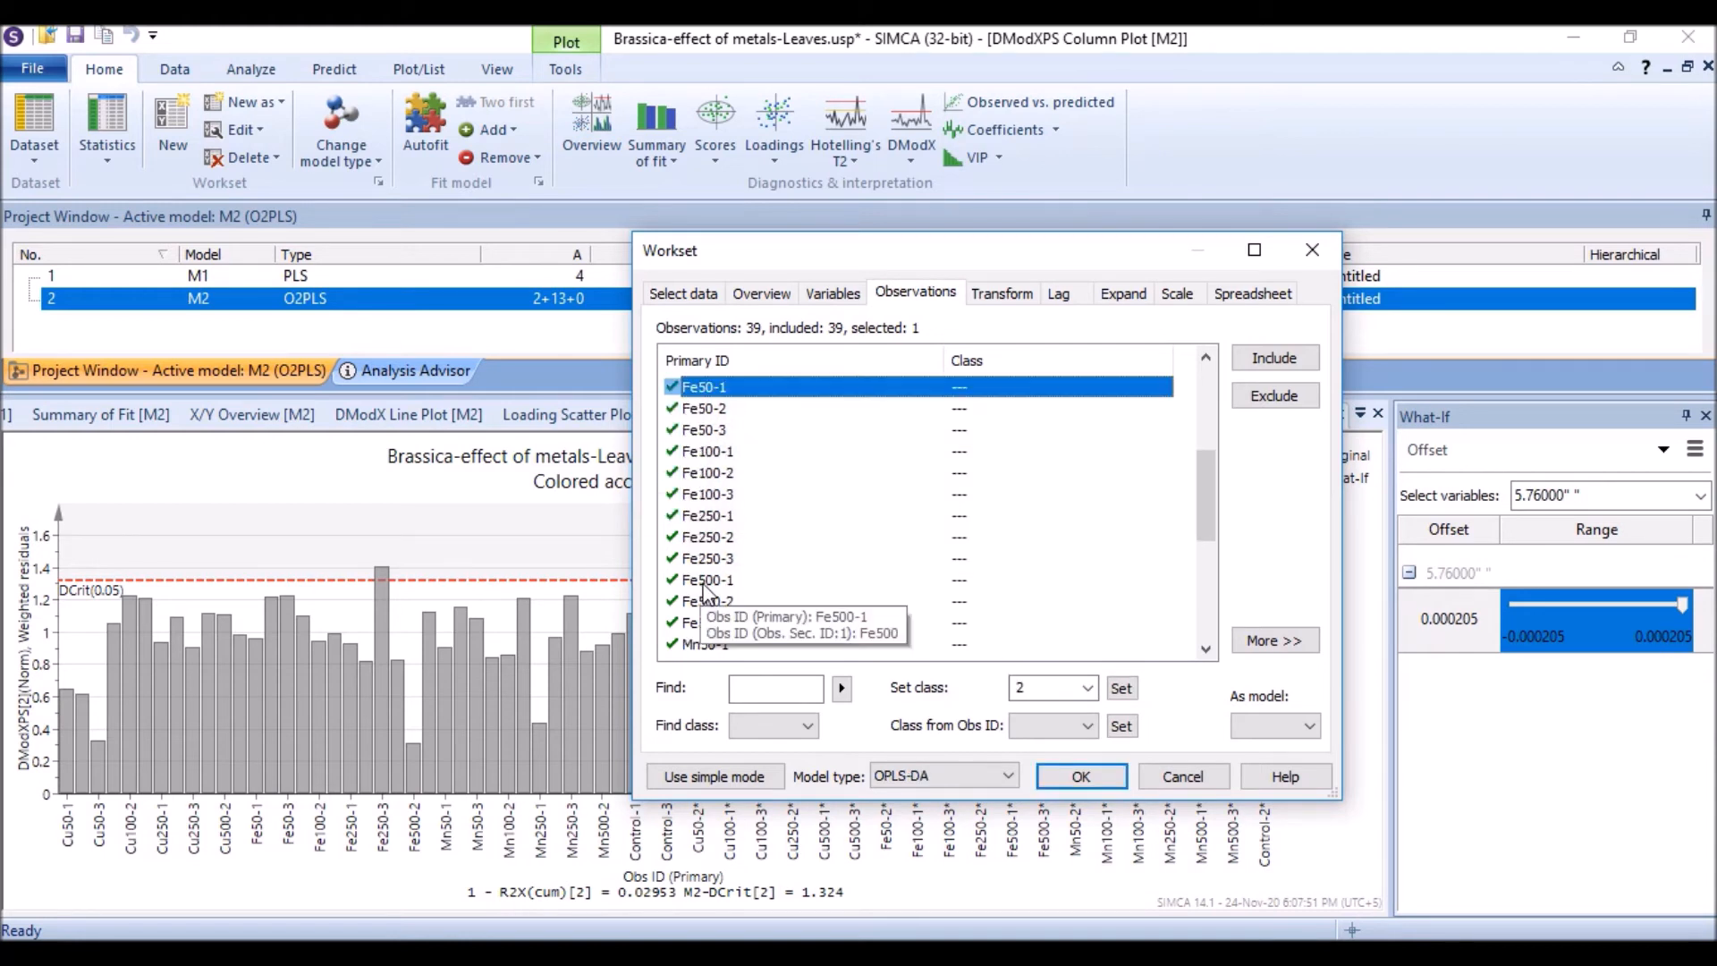
scroll(708, 590, down, 2)
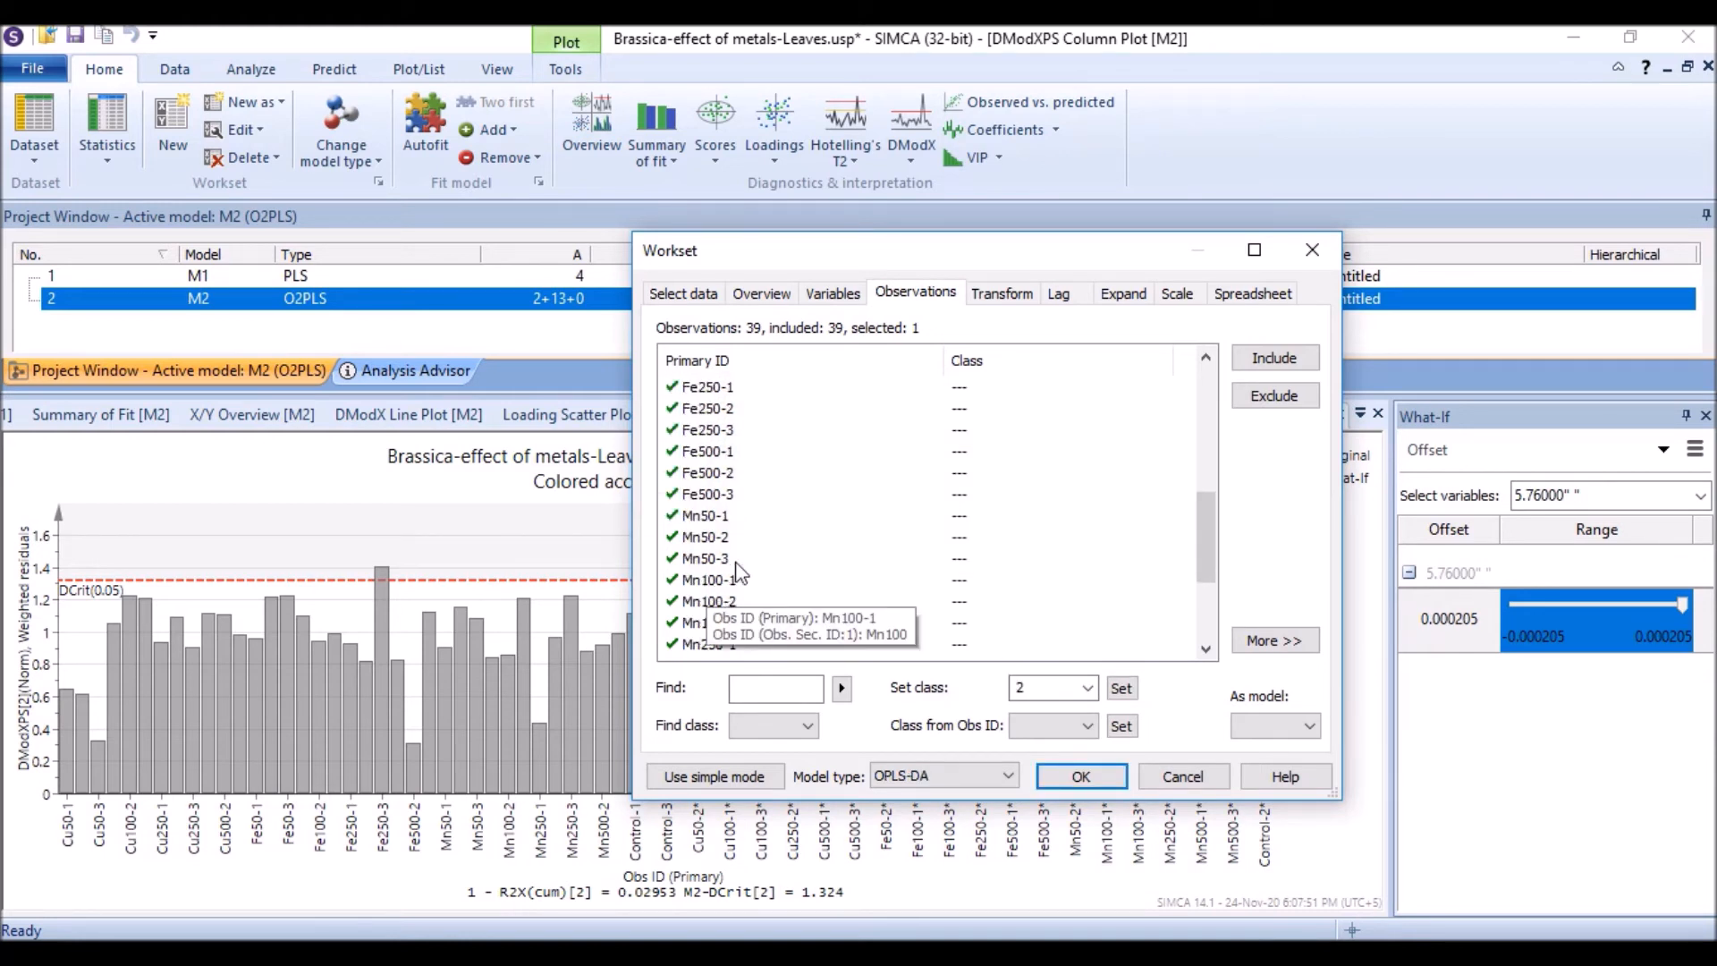
shift+click(728, 496)
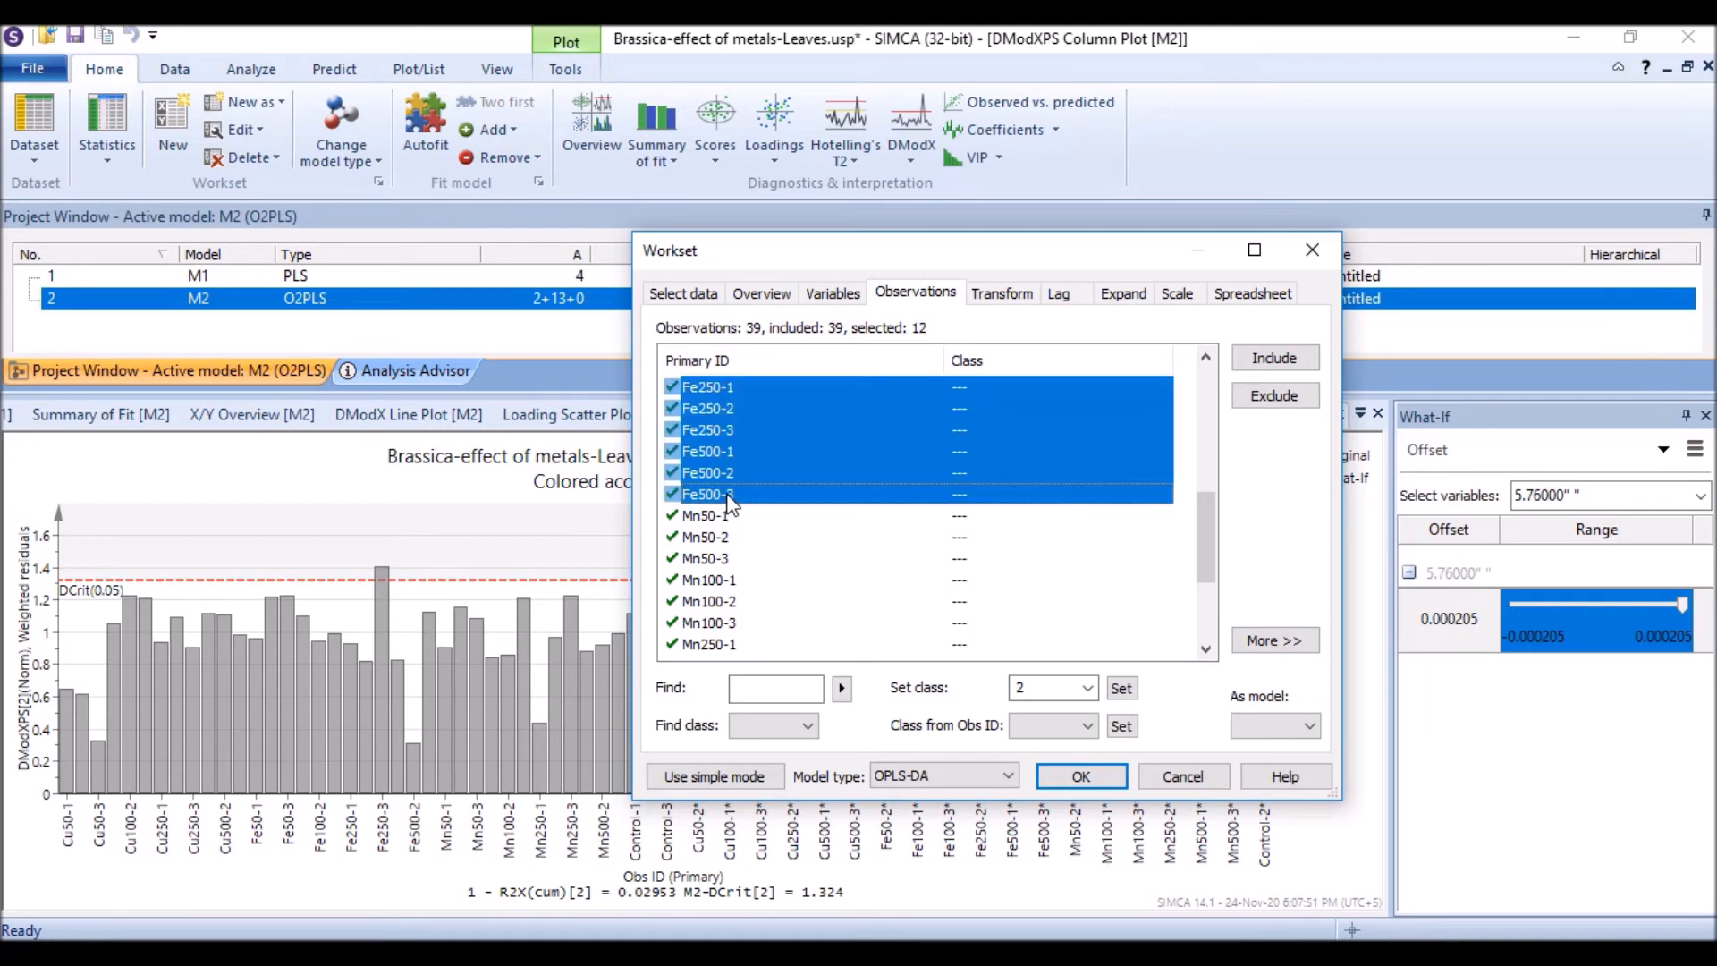
click(1121, 688)
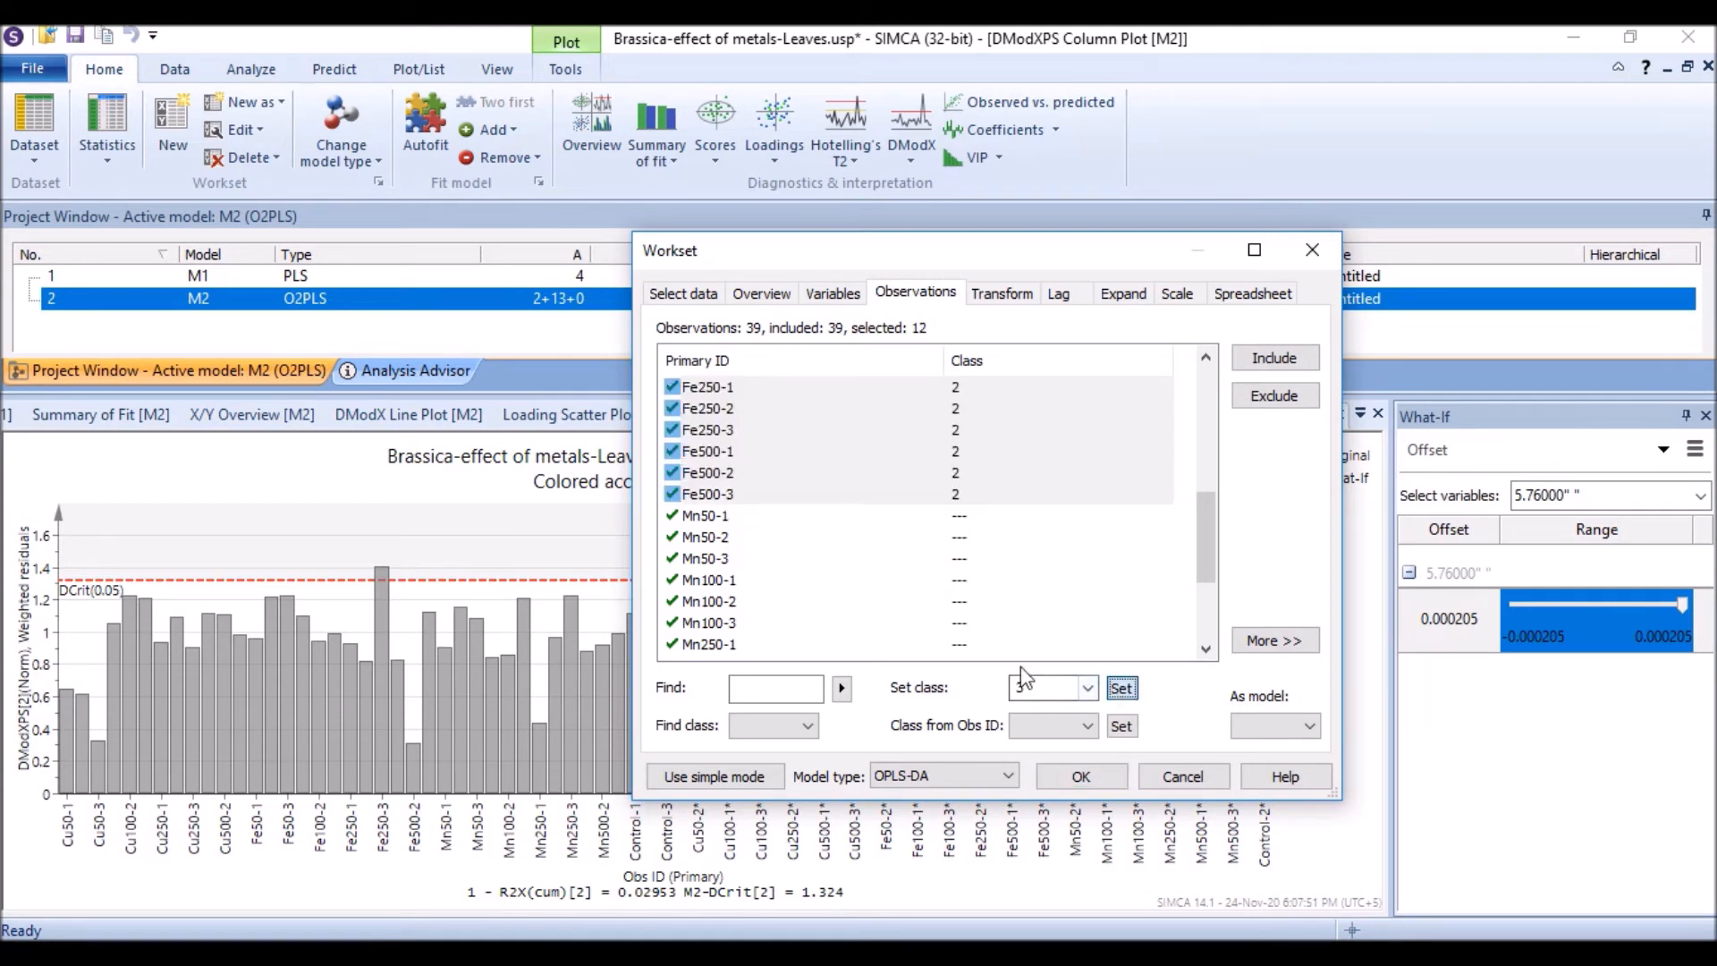
Step: Assign observations Mn50-1 through Mn500-3 to class 3
click(728, 516)
scroll(751, 555, down, 3)
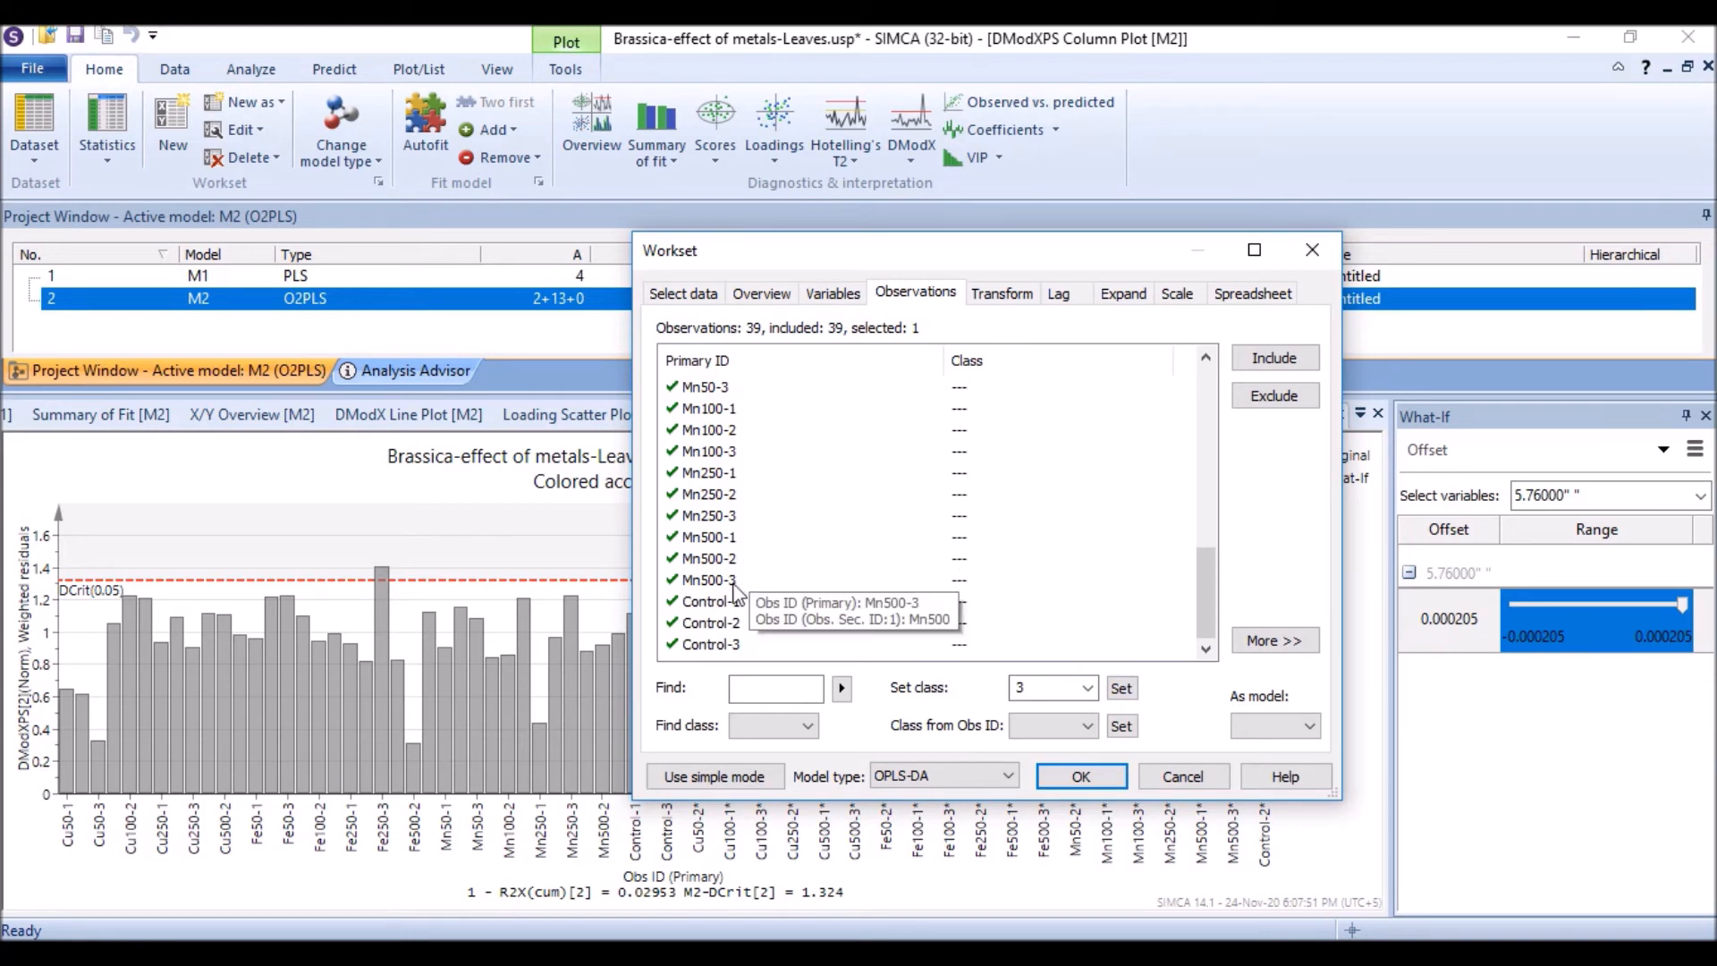
shift+click(734, 581)
click(1121, 688)
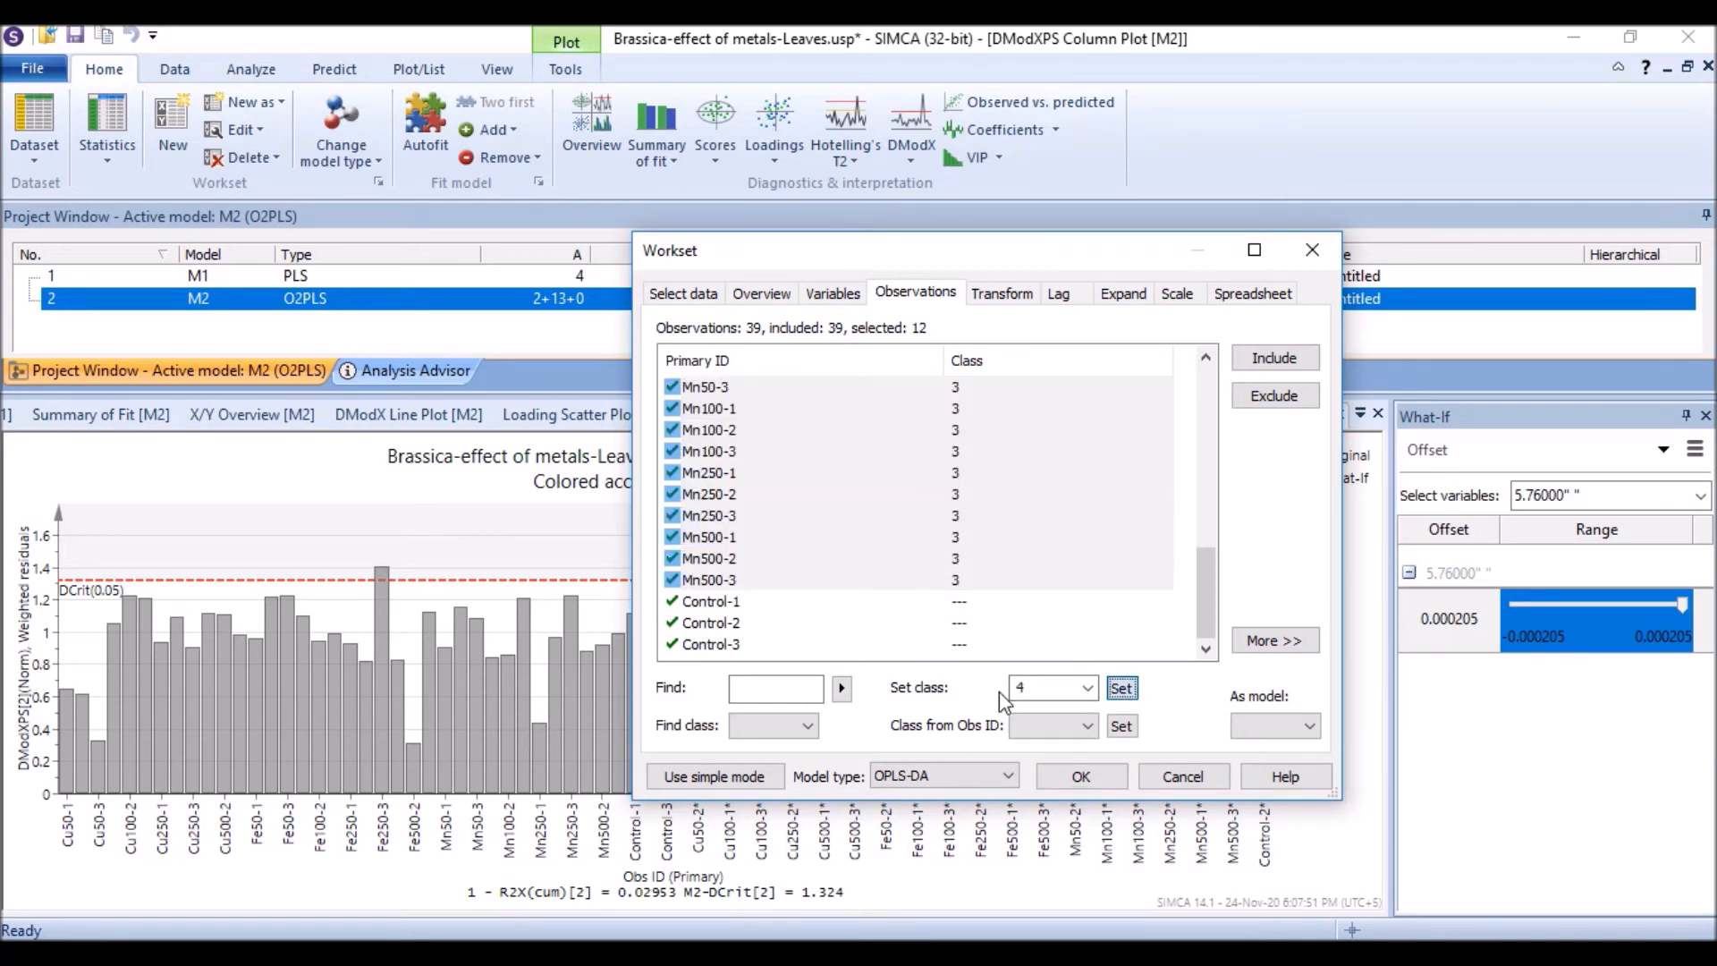
Step: Assign observations Control-1 through Control-3 to class 4
click(693, 601)
shift+click(713, 645)
click(1120, 688)
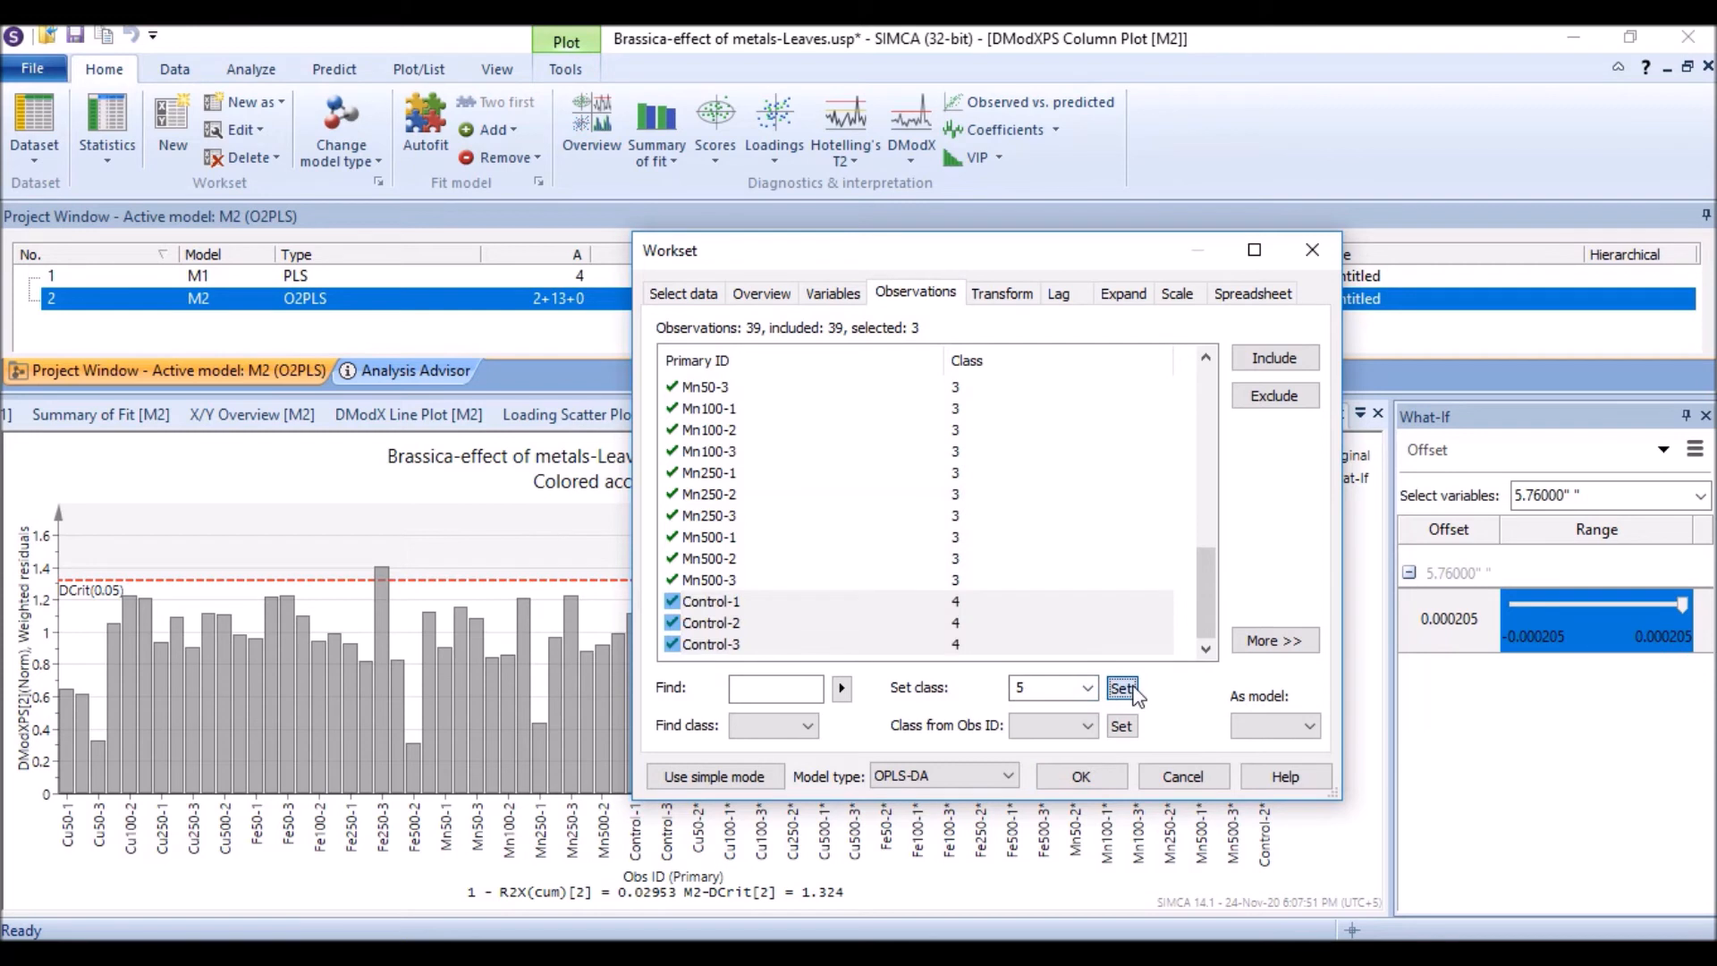
Step: Confirm the workset with model type OPLS-DA and autofit the new model
click(1008, 777)
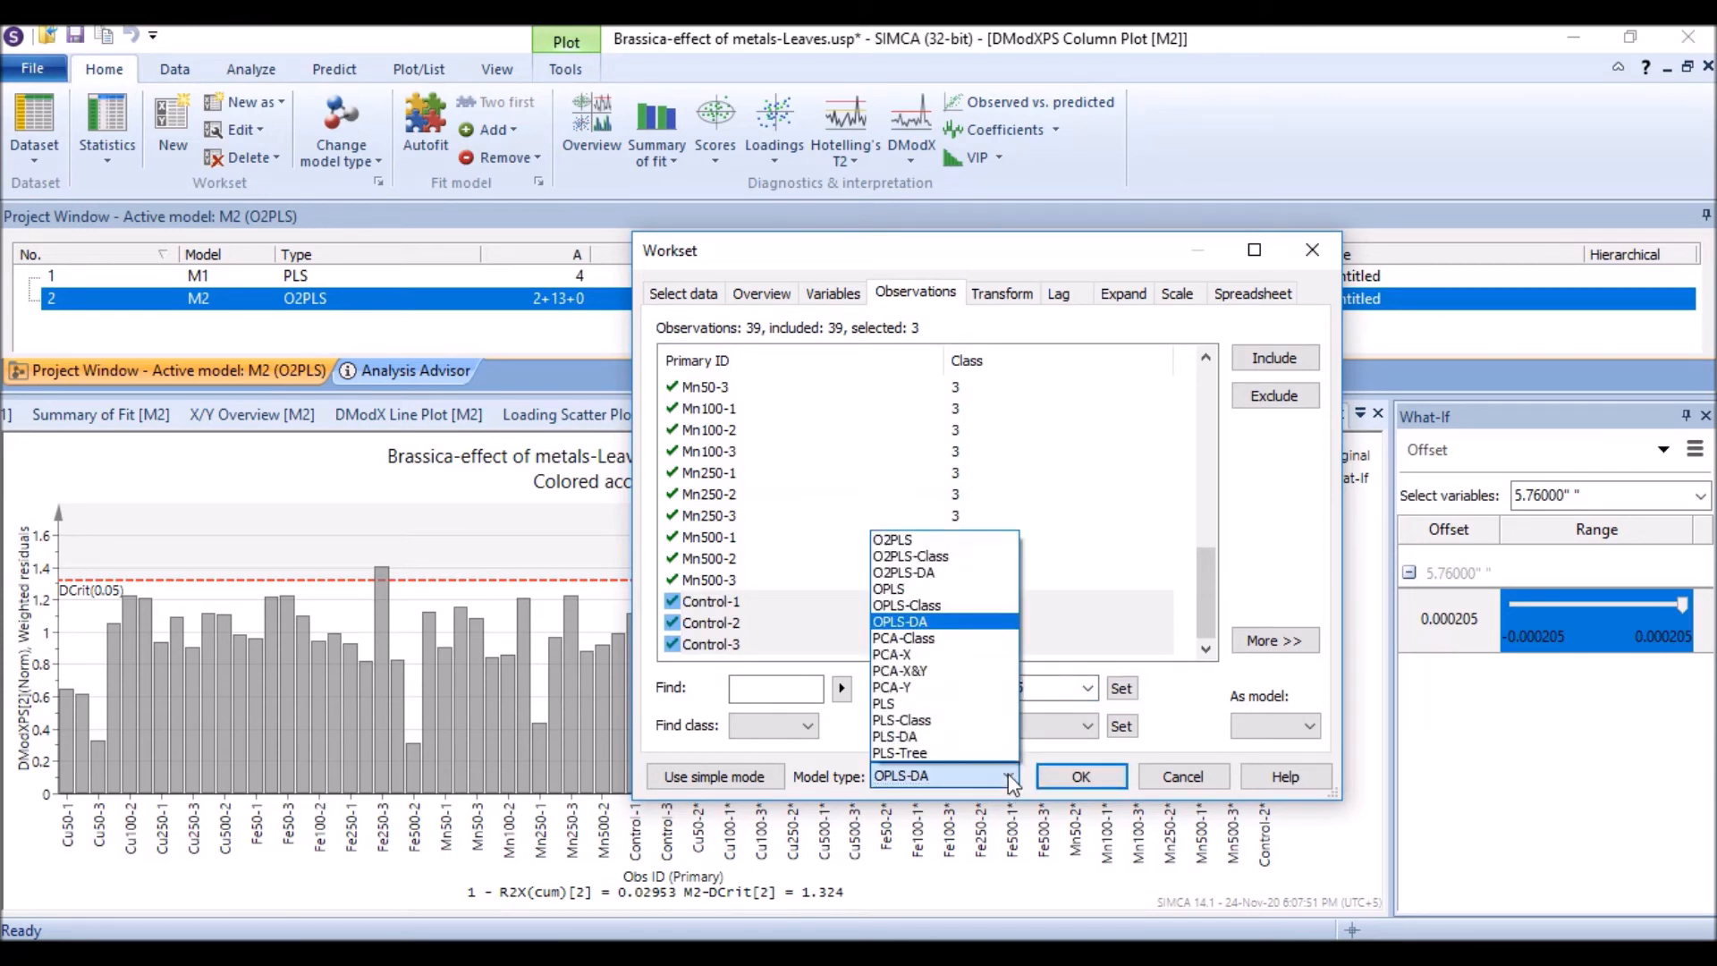
click(935, 623)
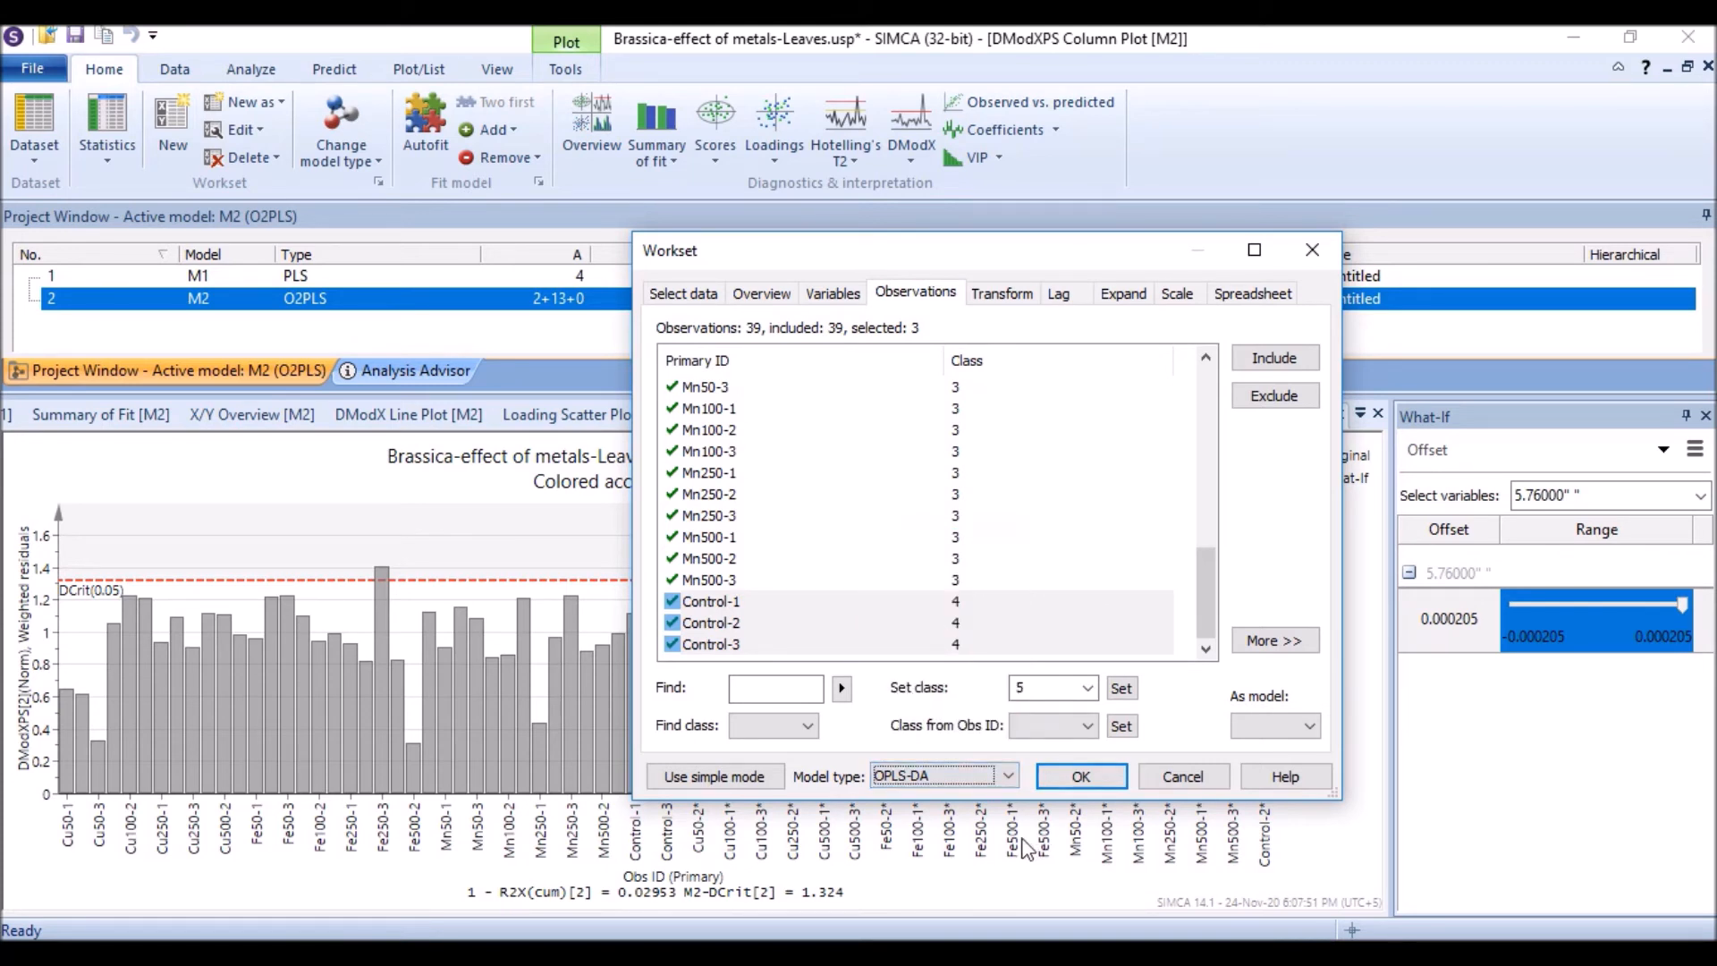
click(1079, 776)
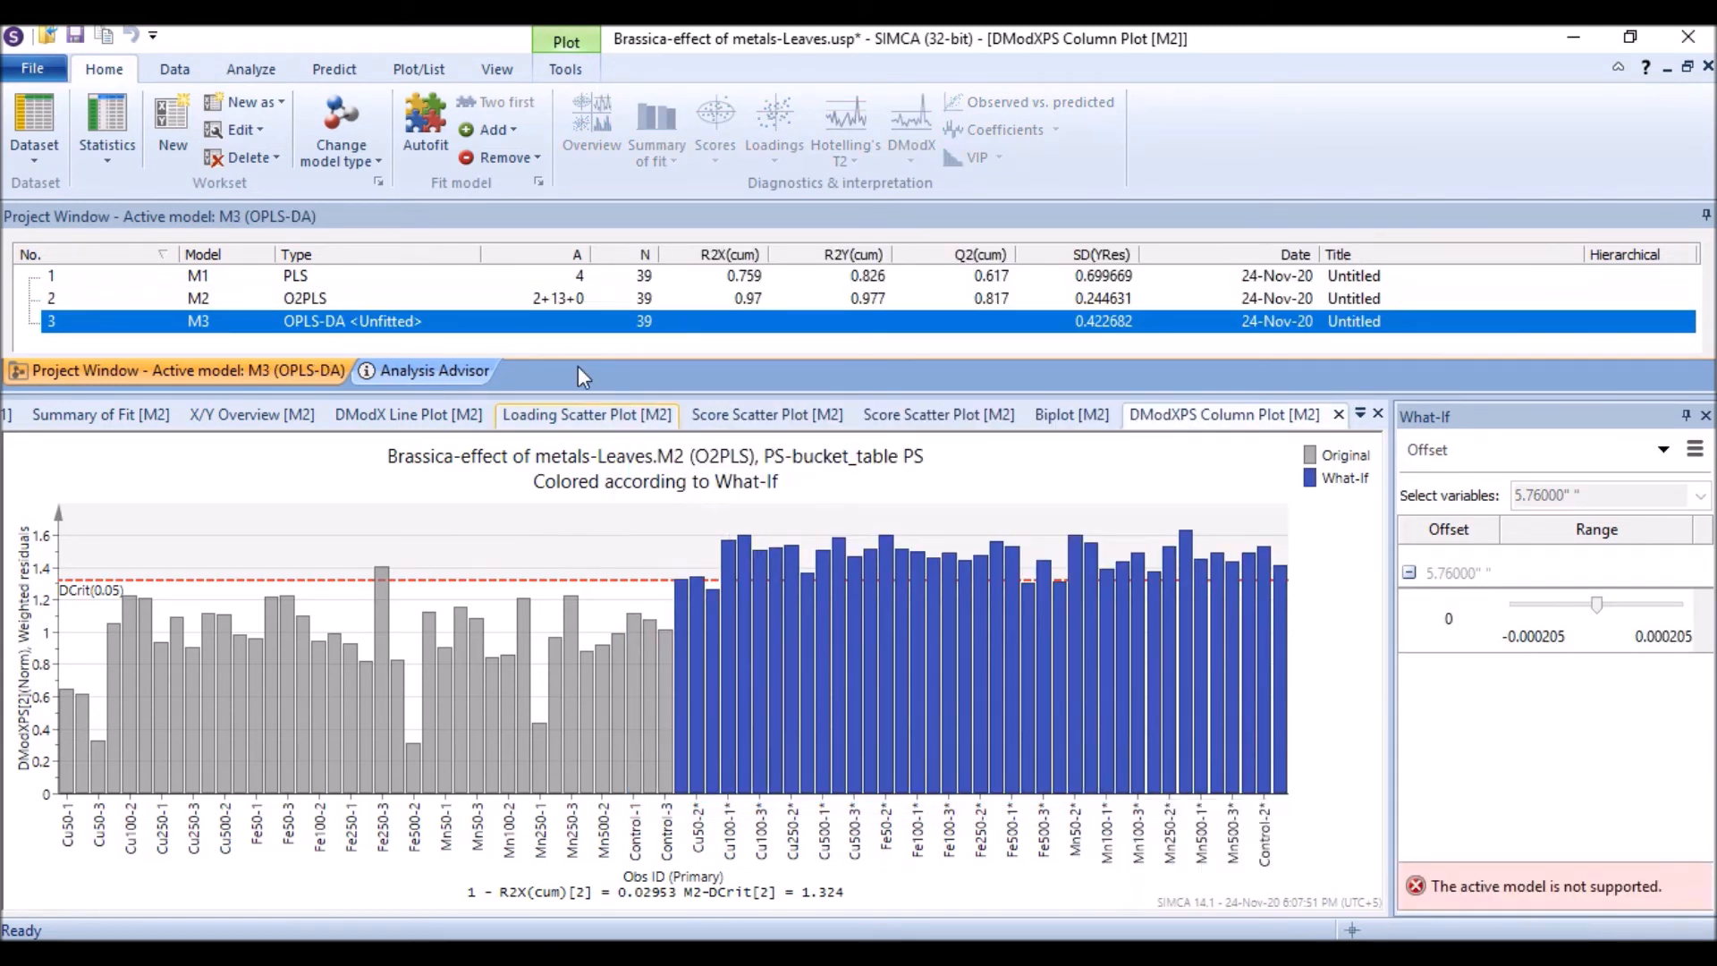
click(427, 132)
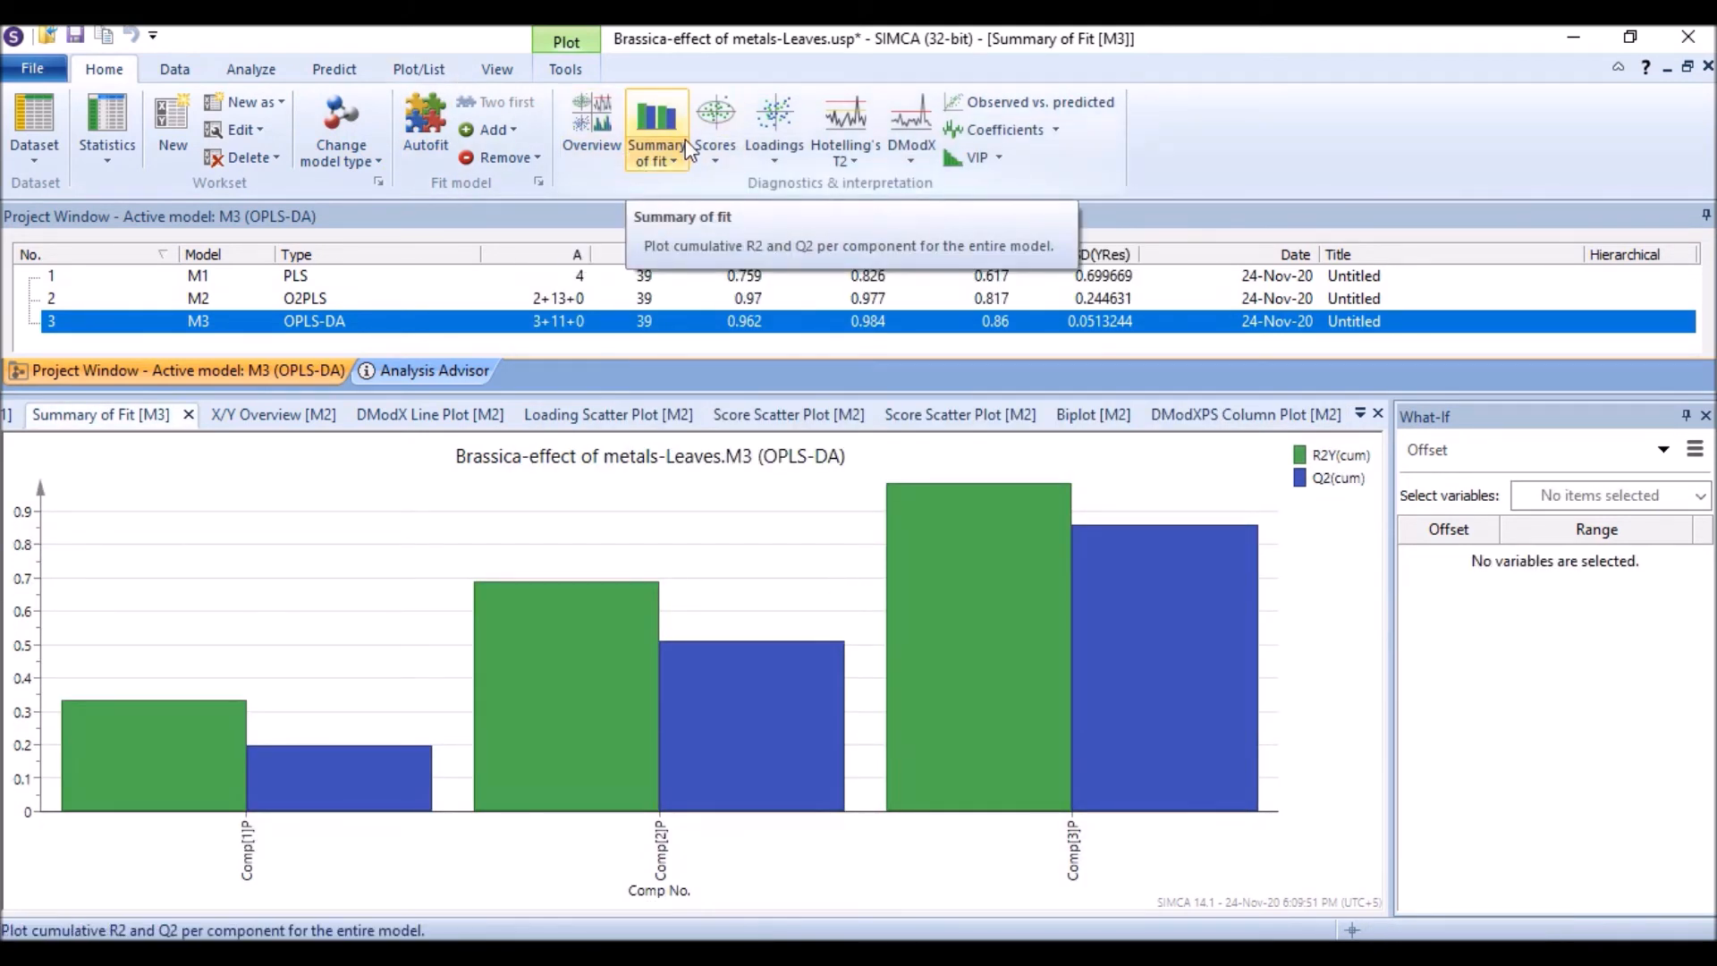
Step: Display the overview plots for the OPLS-DA model and enlarge its score scatter plot
click(593, 116)
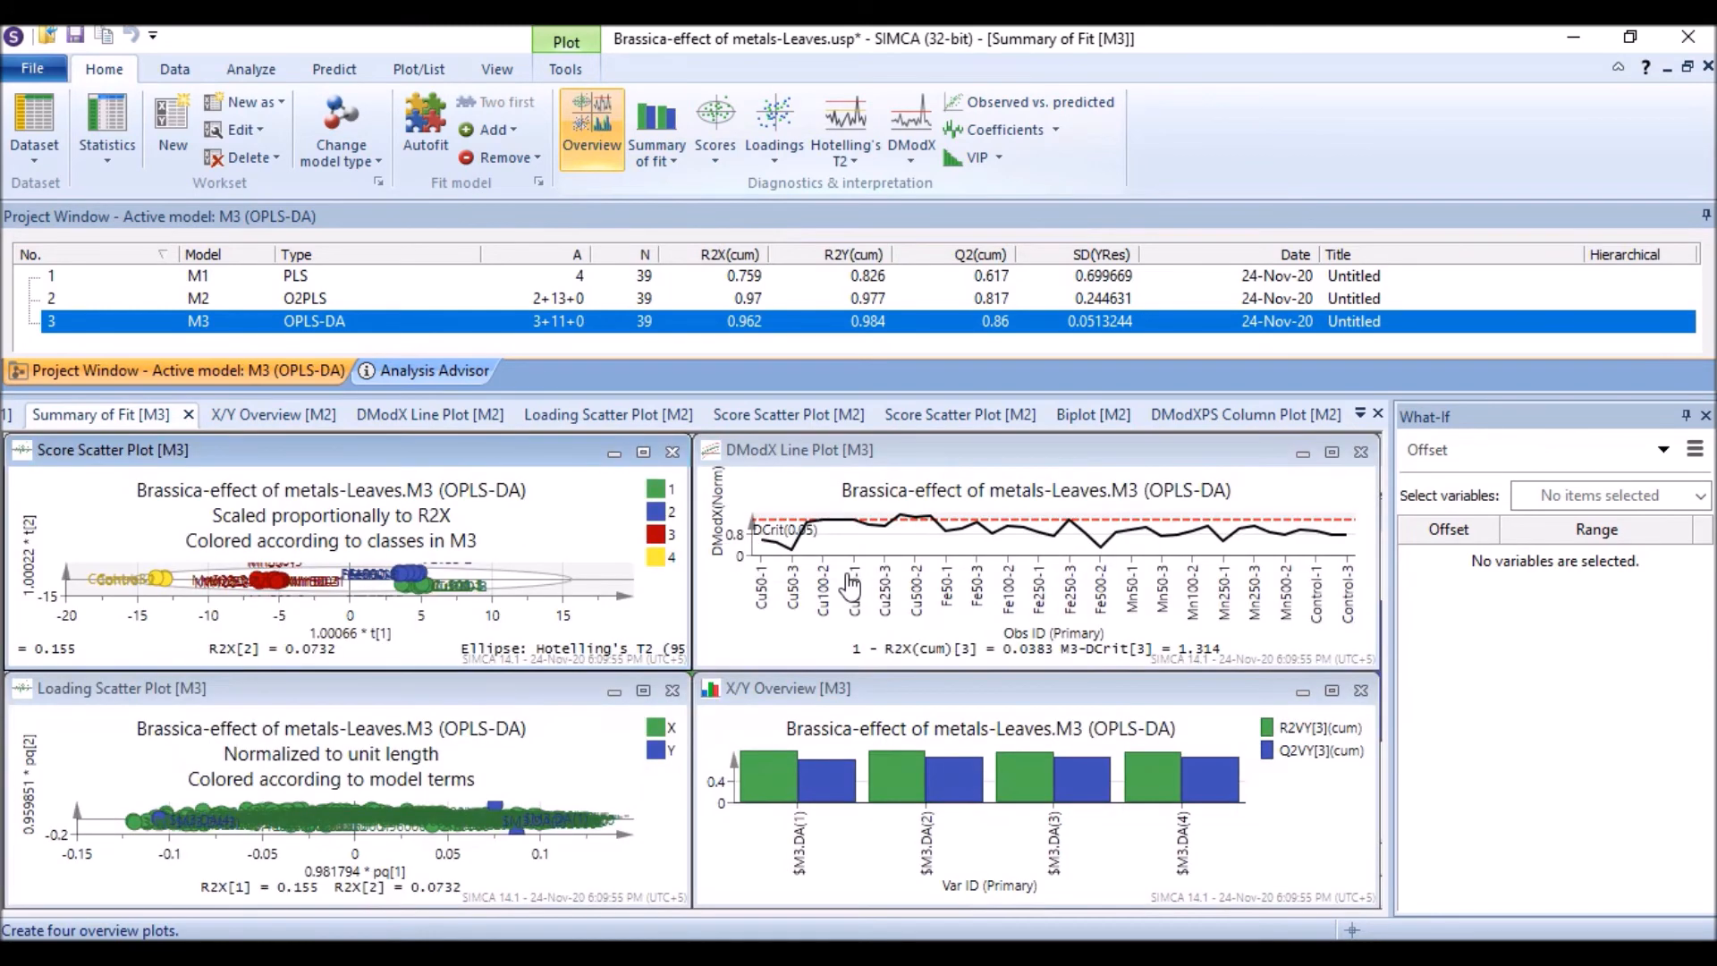
click(644, 453)
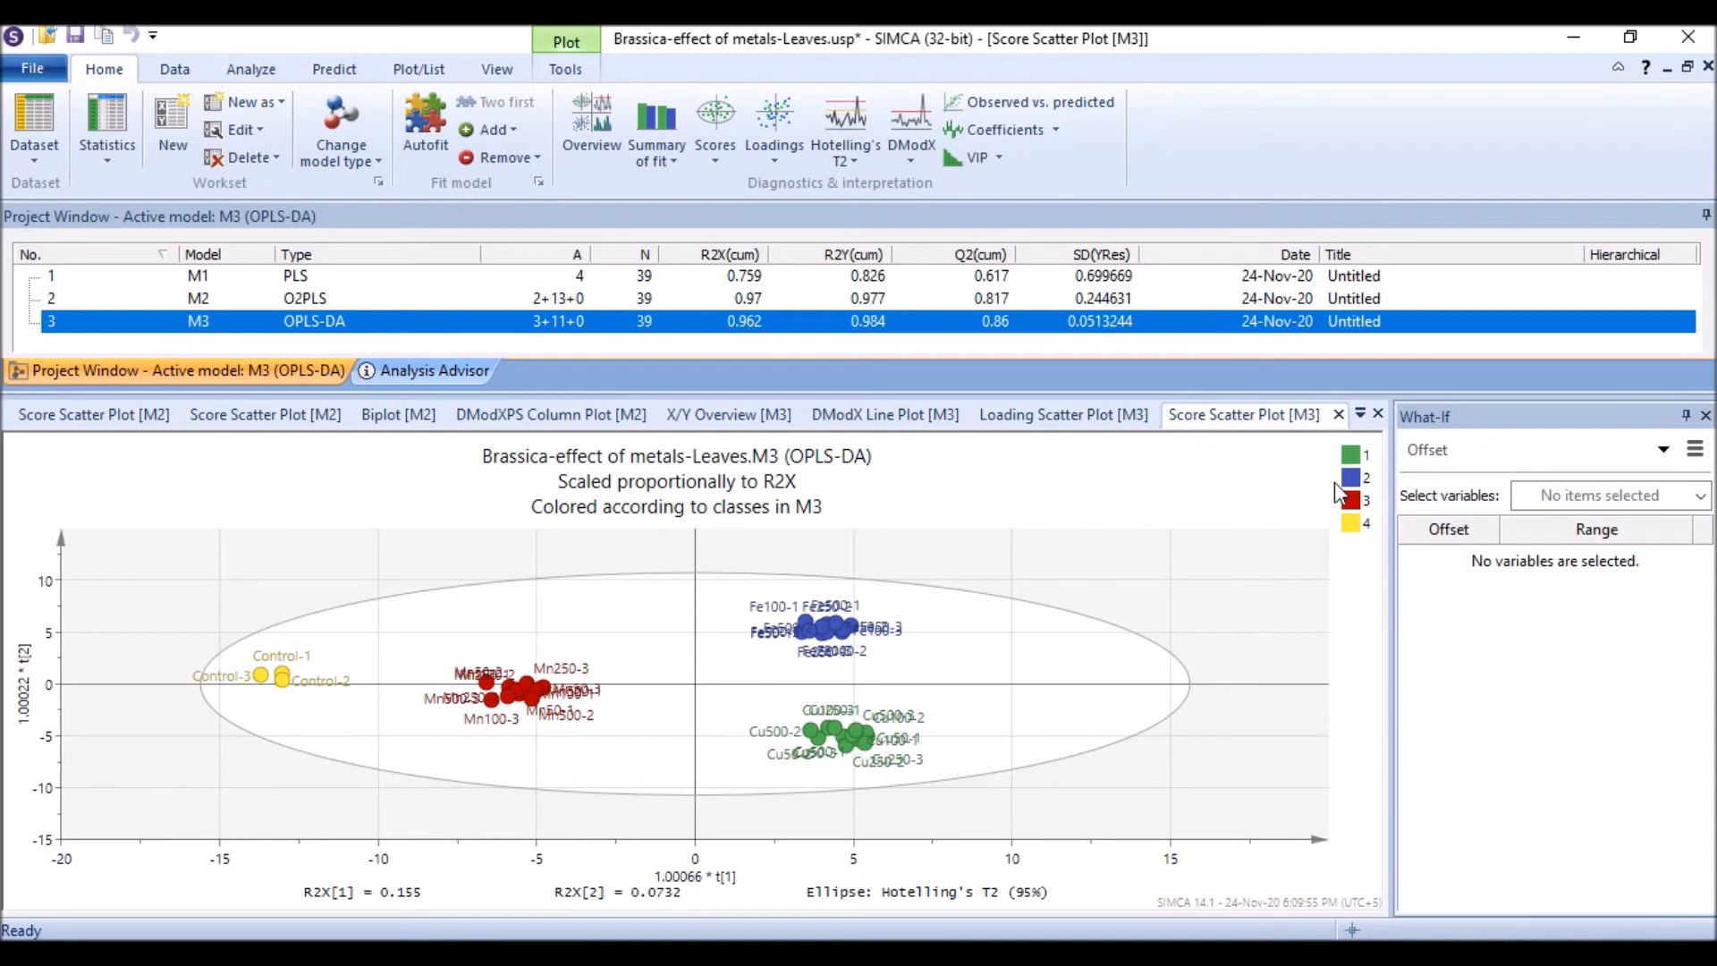
click(726, 109)
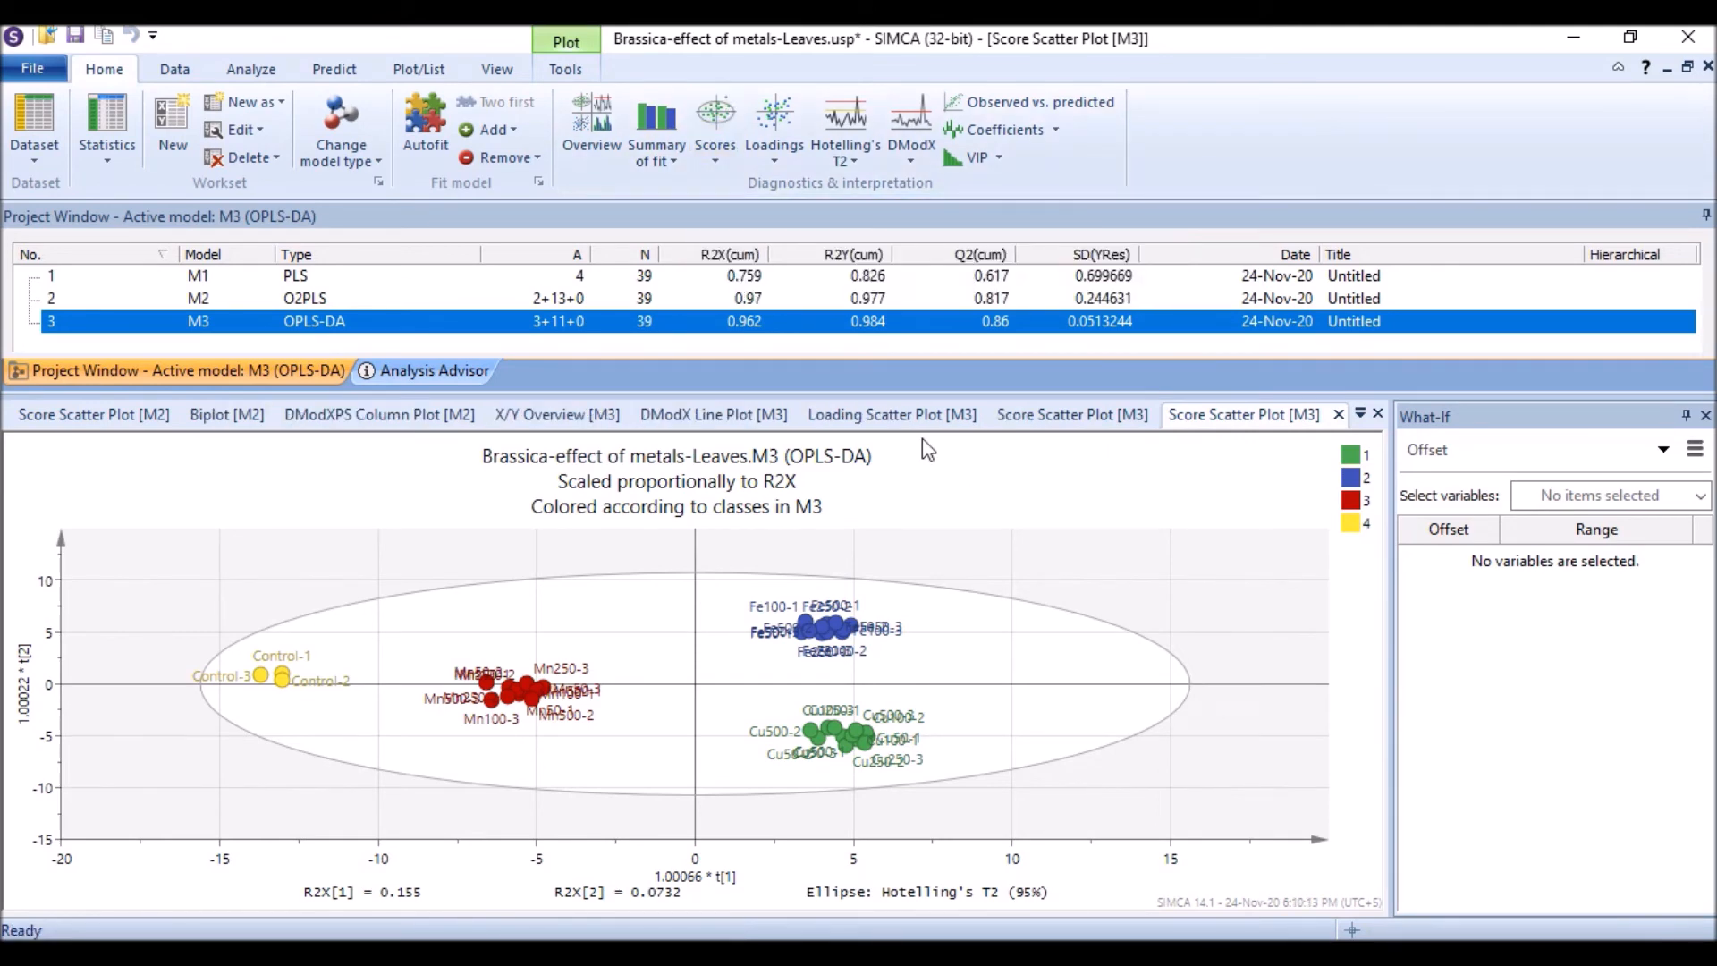
Step: Open the loading scatter plot for the OPLS-DA model
click(779, 126)
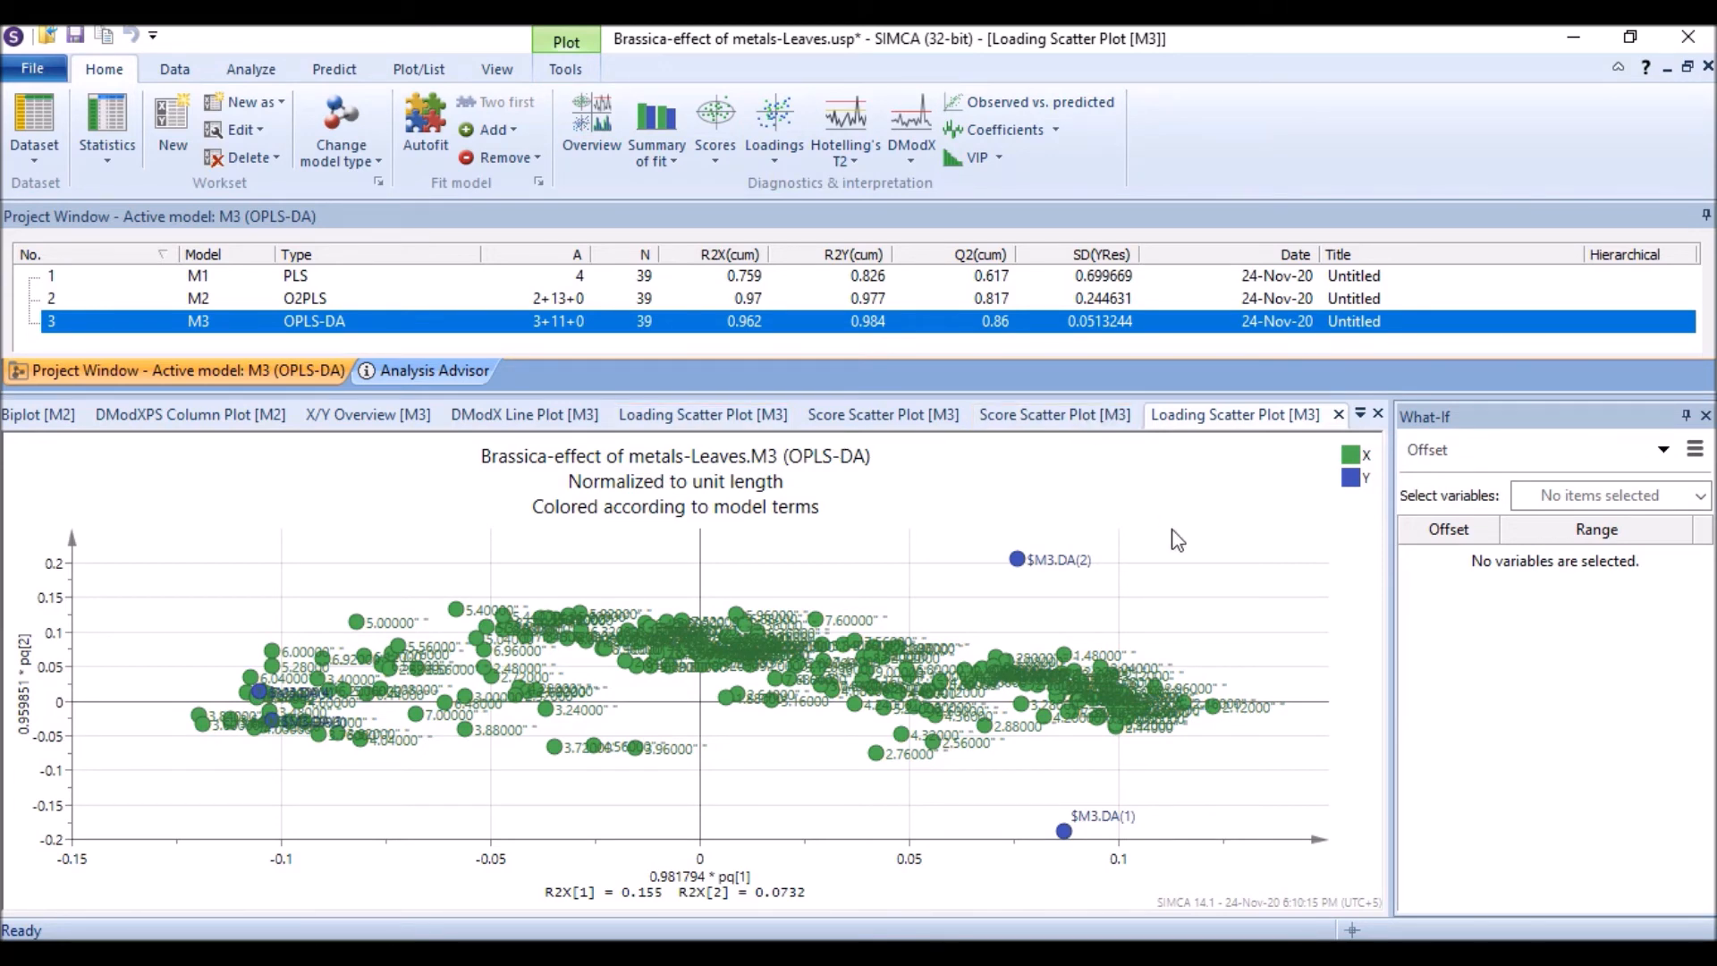
scroll(1152, 739, up, 2)
scroll(1152, 739, down, 2)
Step: Open the biplot for the OPLS-DA model
click(251, 70)
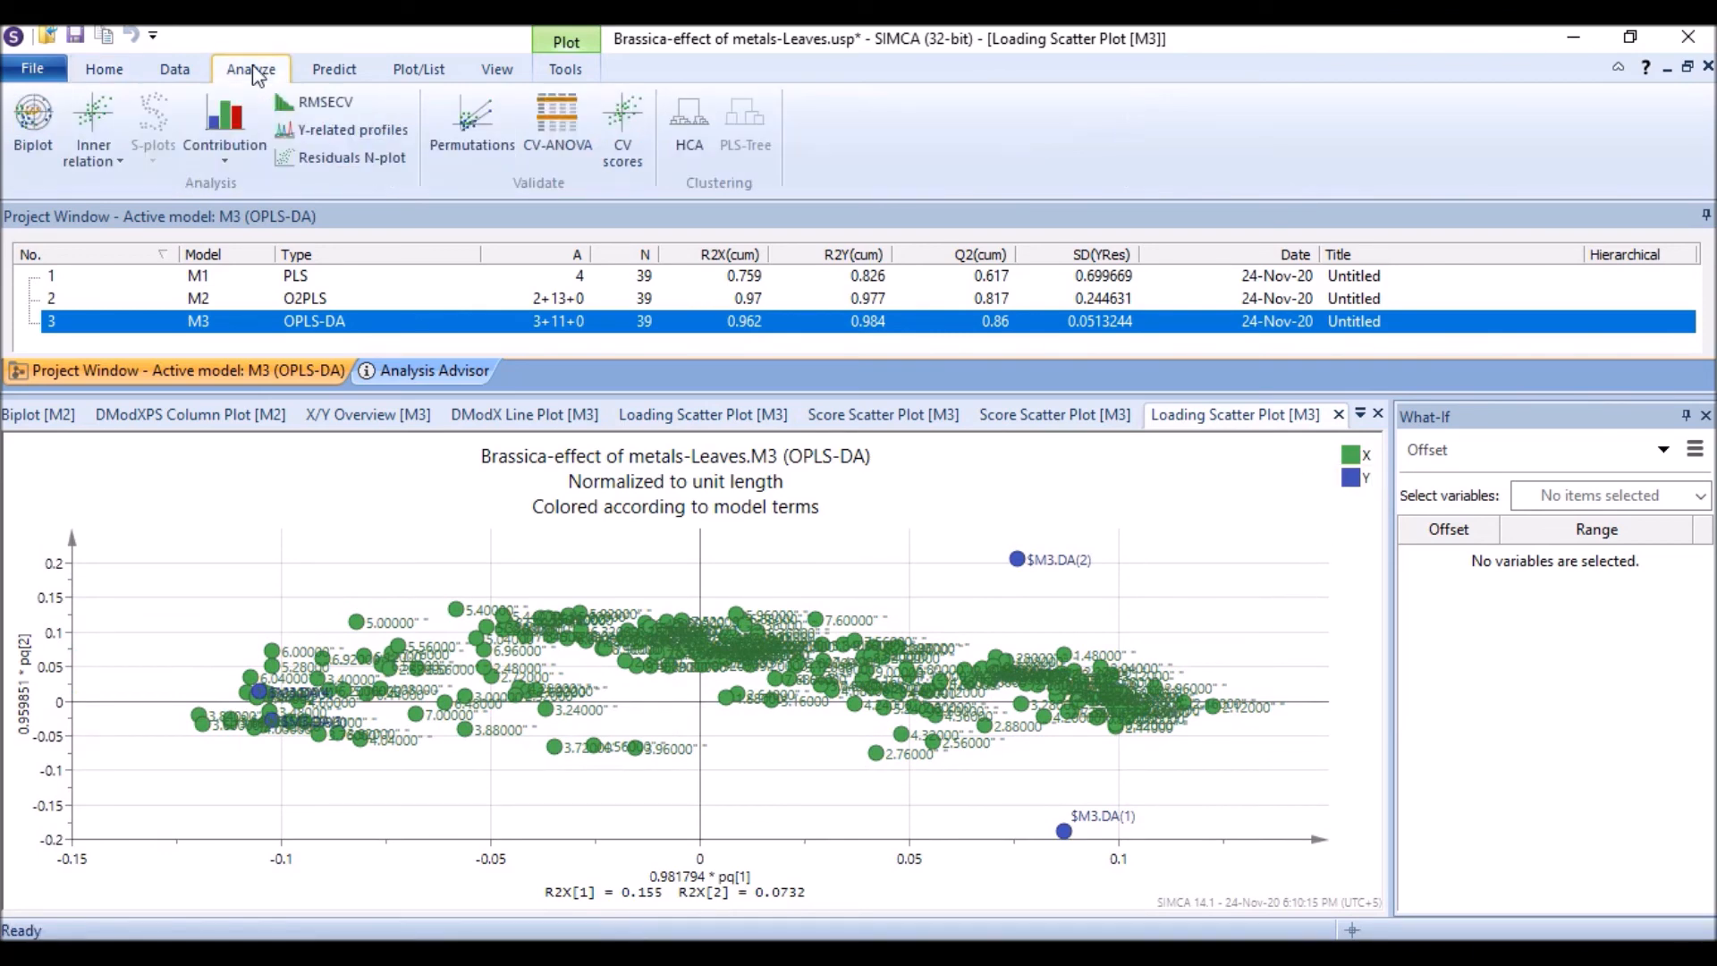
click(46, 111)
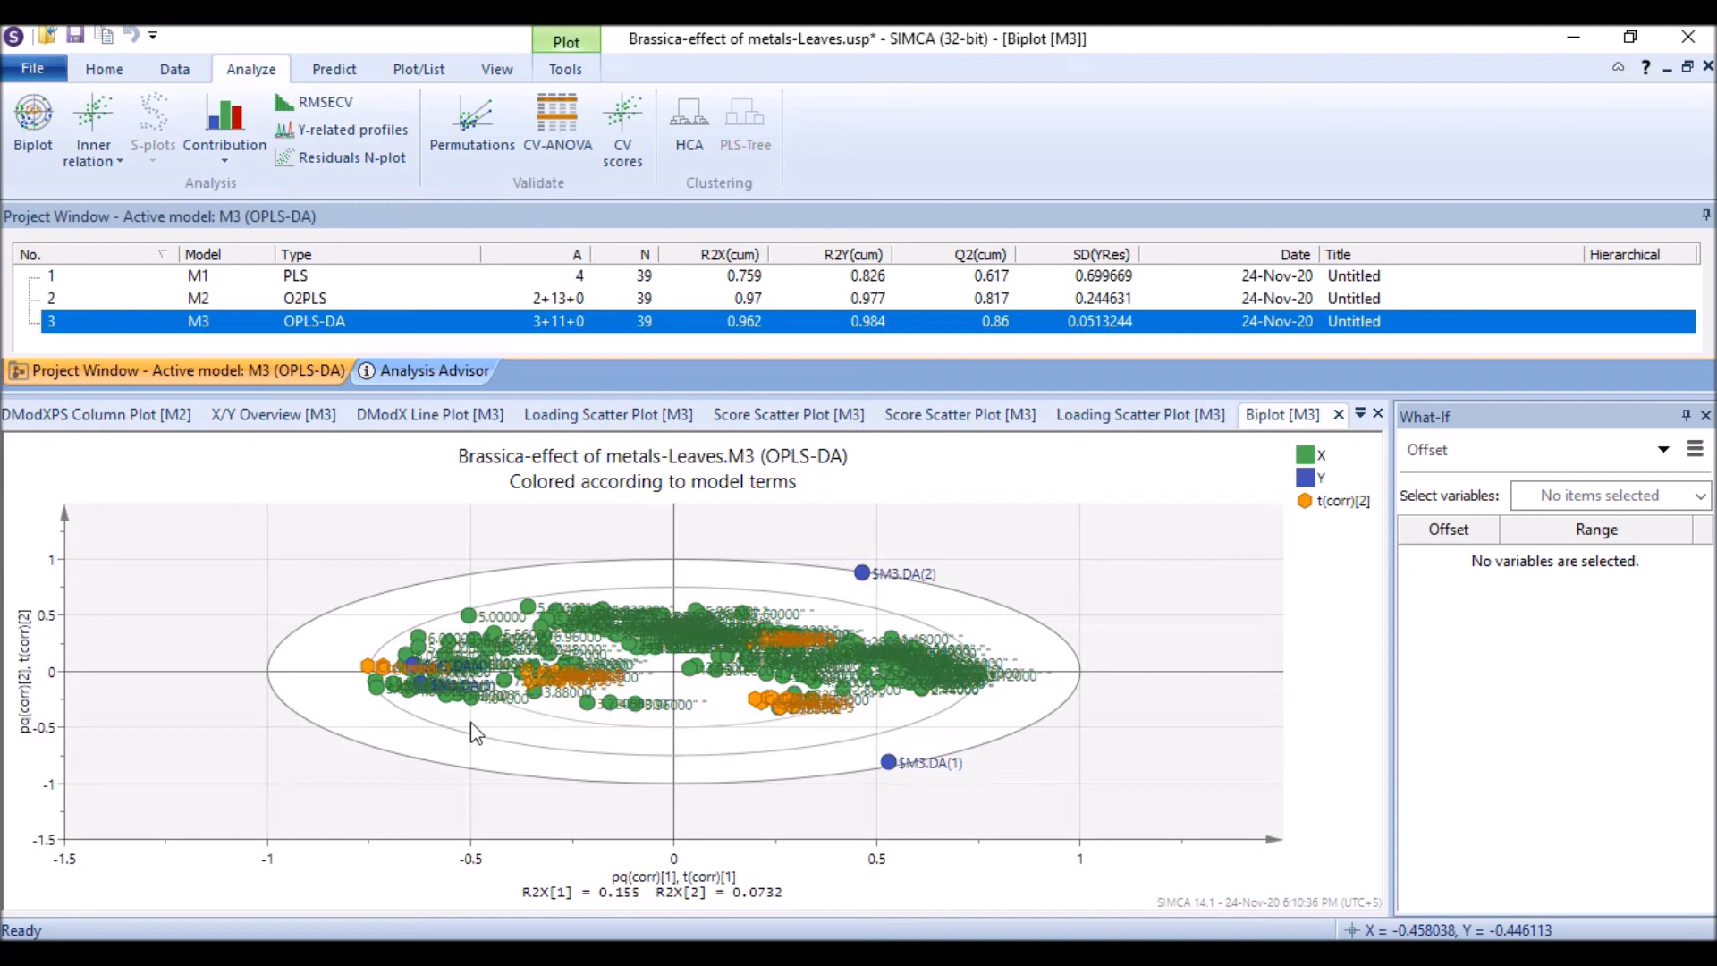
scroll(443, 719, up, 2)
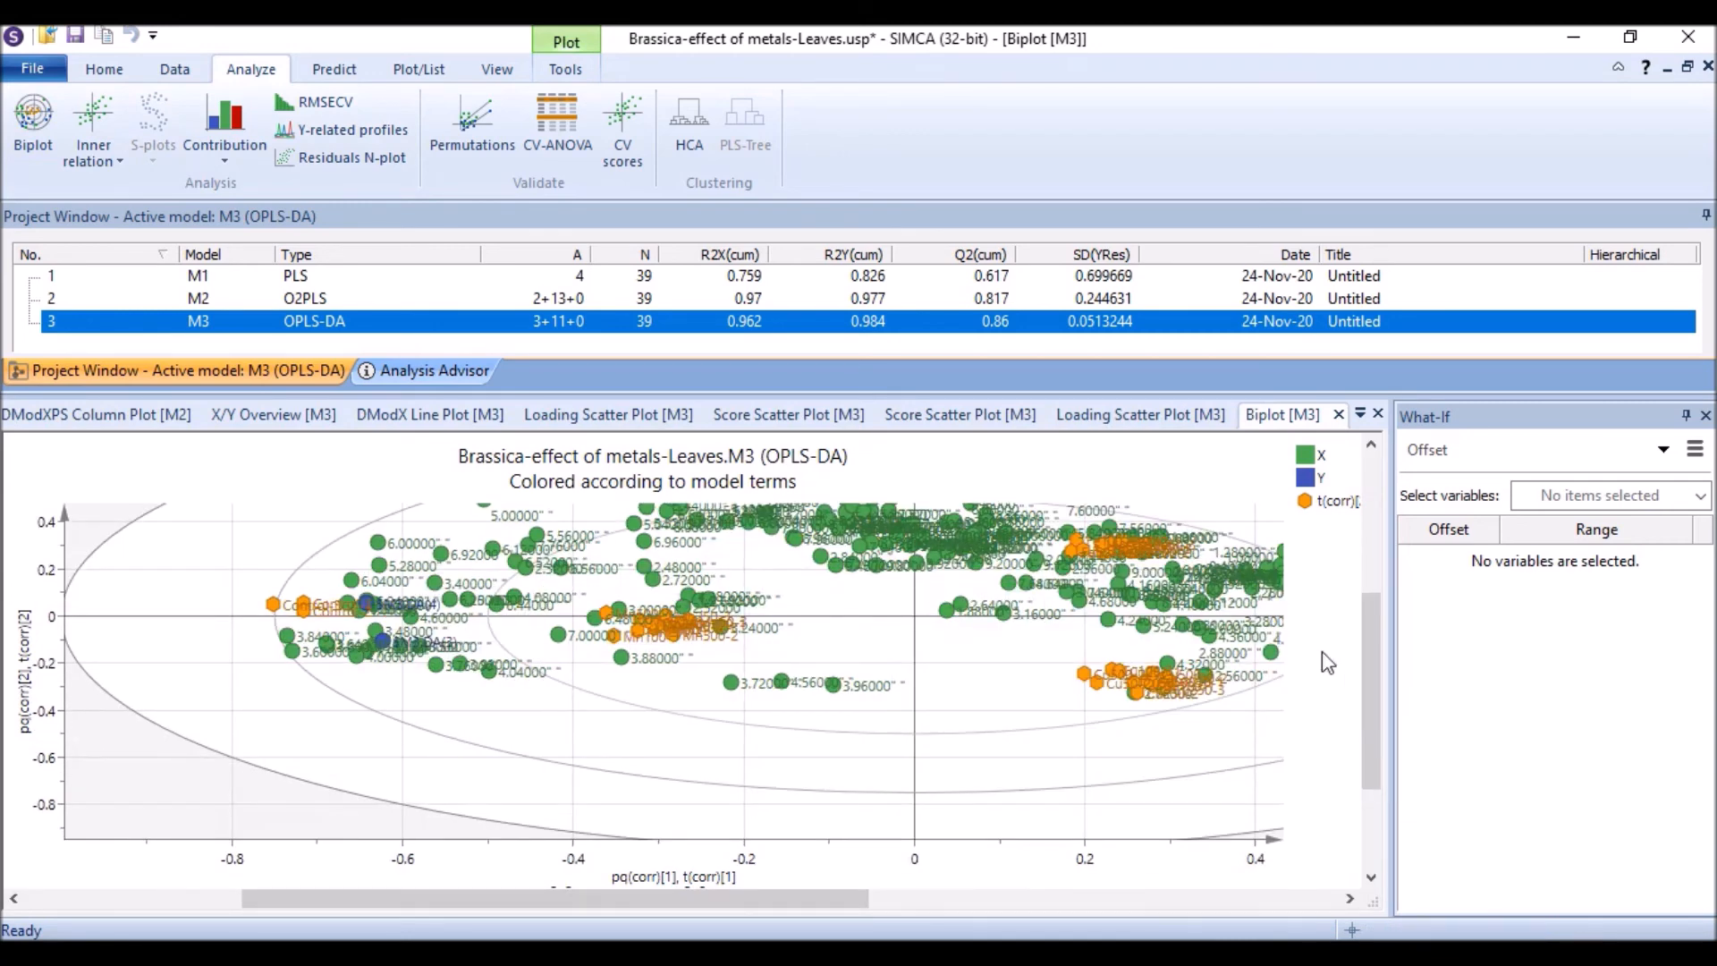
scroll(729, 728, down, 3)
scroll(863, 724, down, 2)
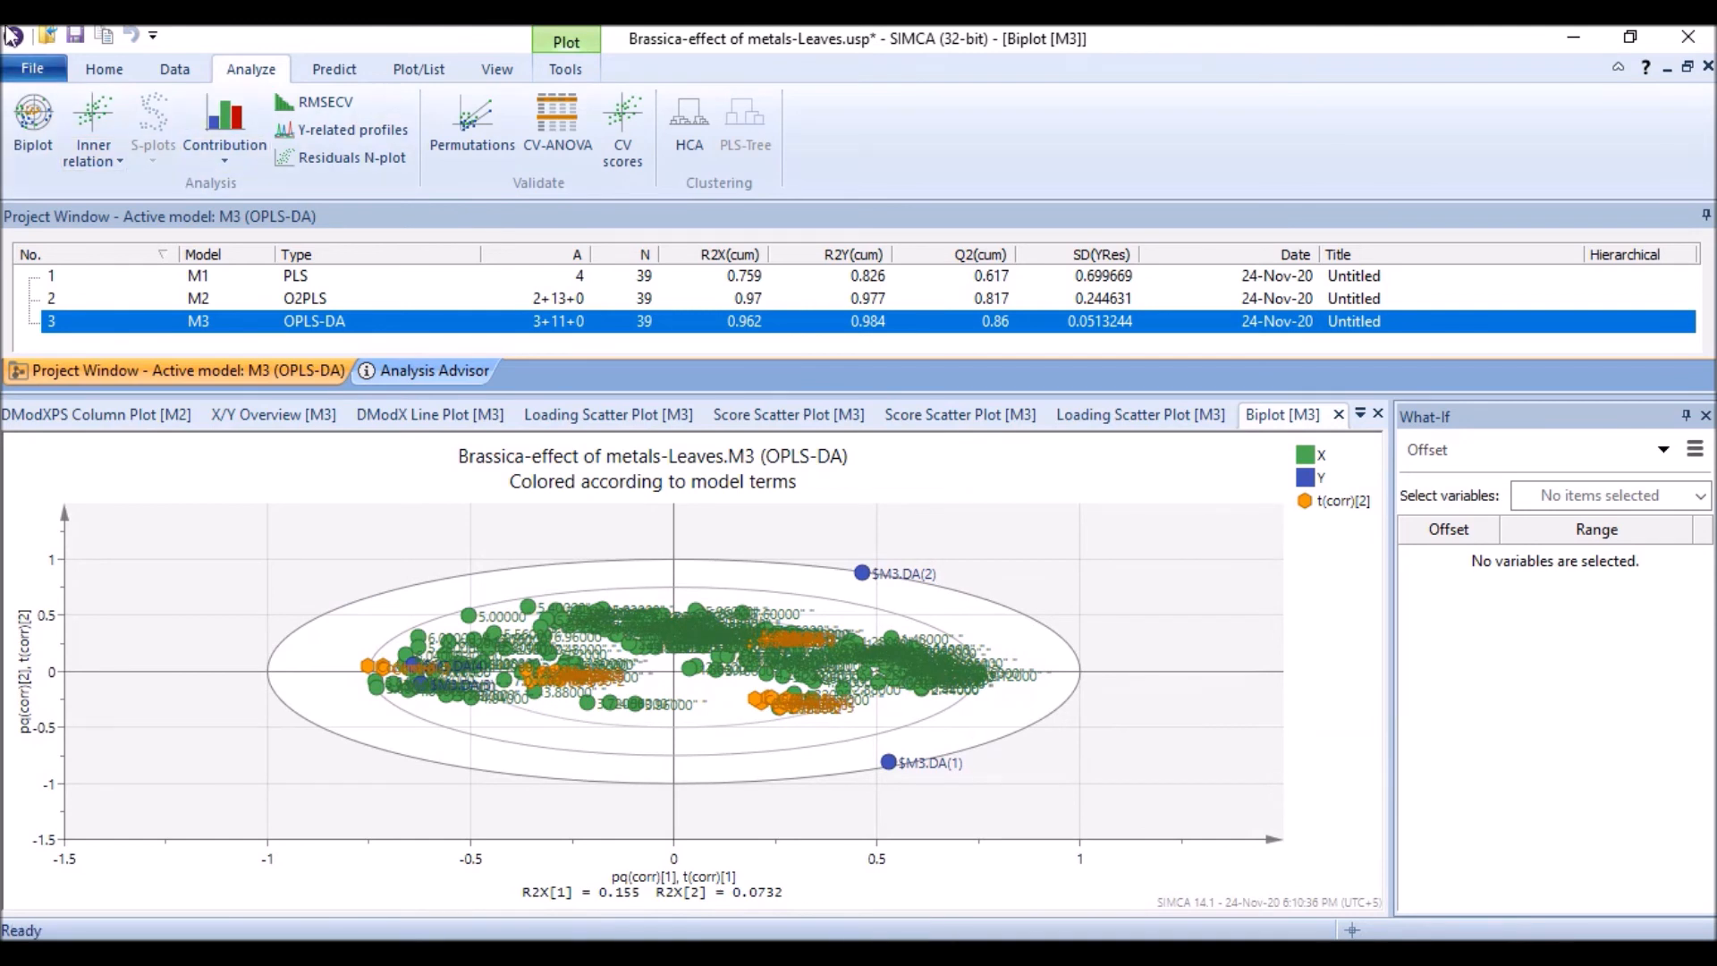
Step: Edit the O2PLS model's workset and assign the twelve Cu observations to class 1
click(329, 299)
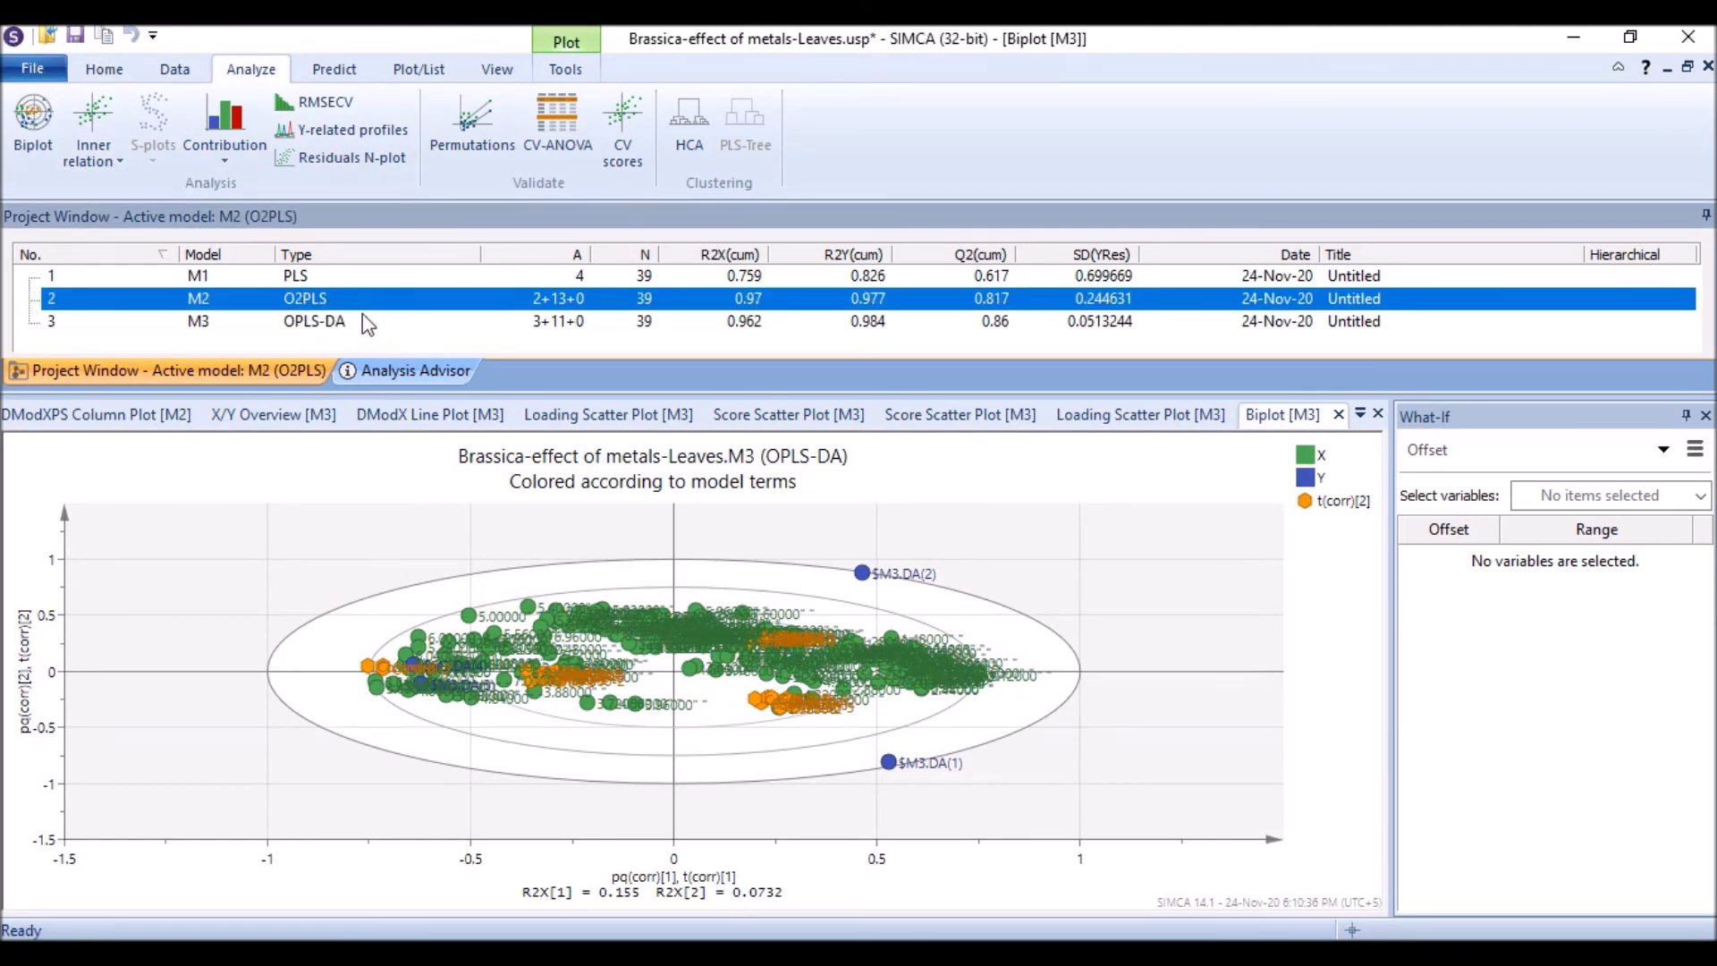
click(126, 73)
click(168, 76)
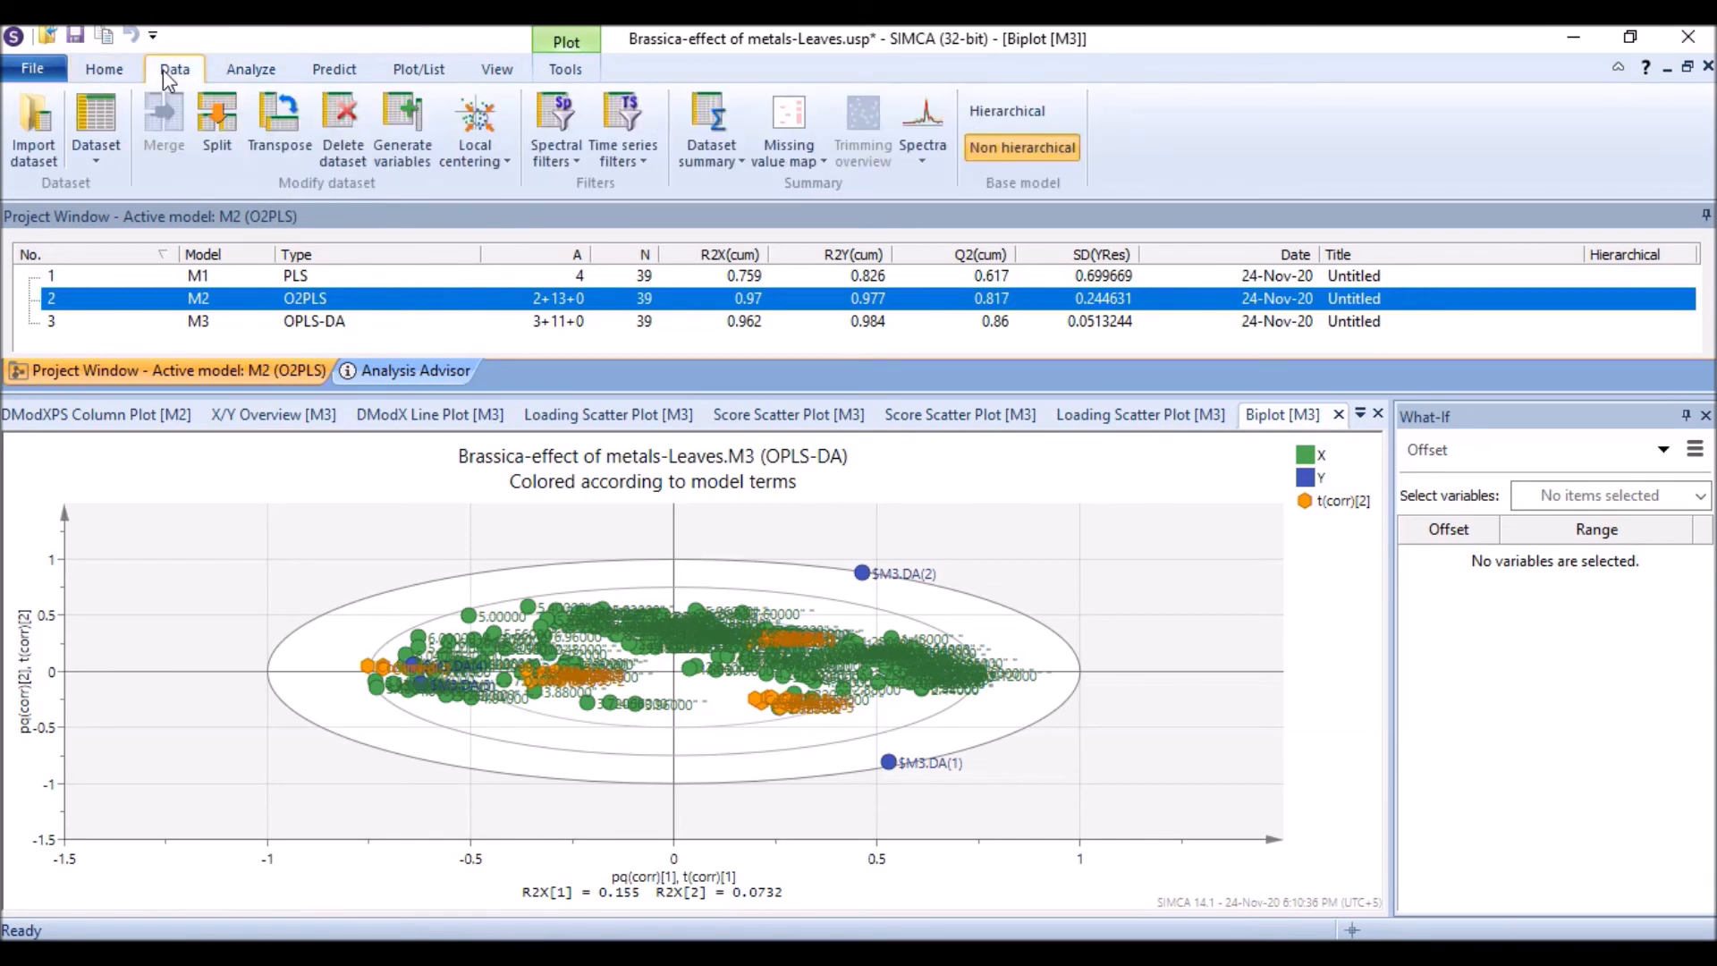
click(103, 70)
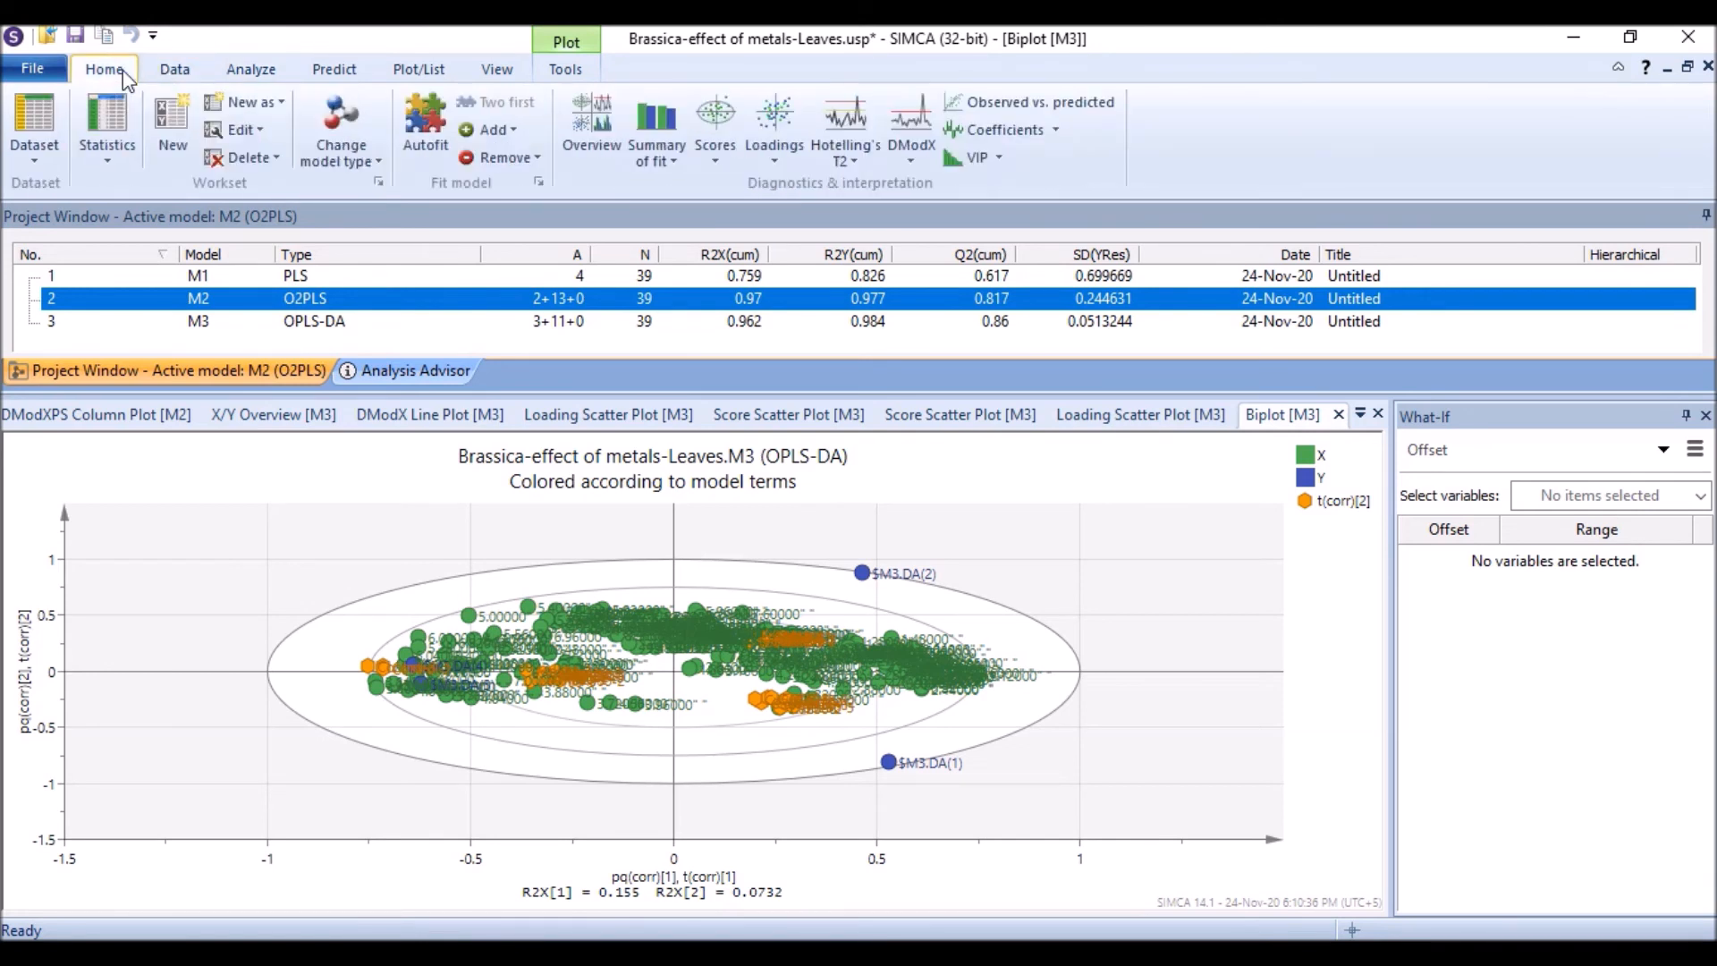
click(262, 134)
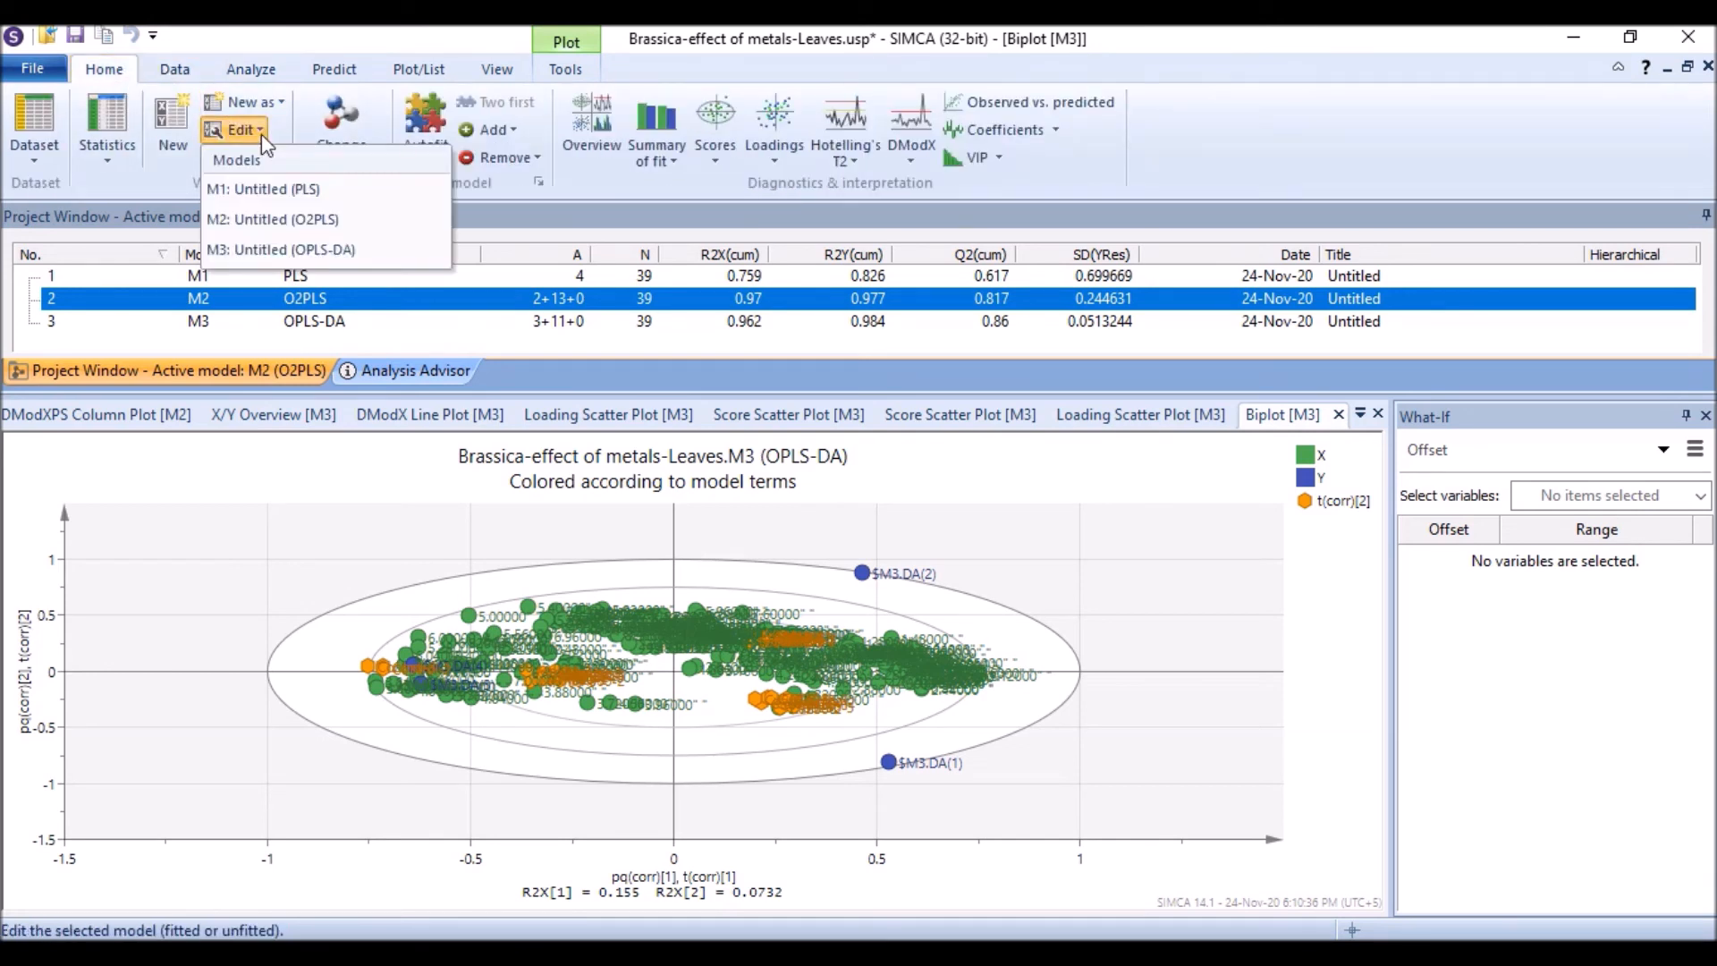
click(352, 221)
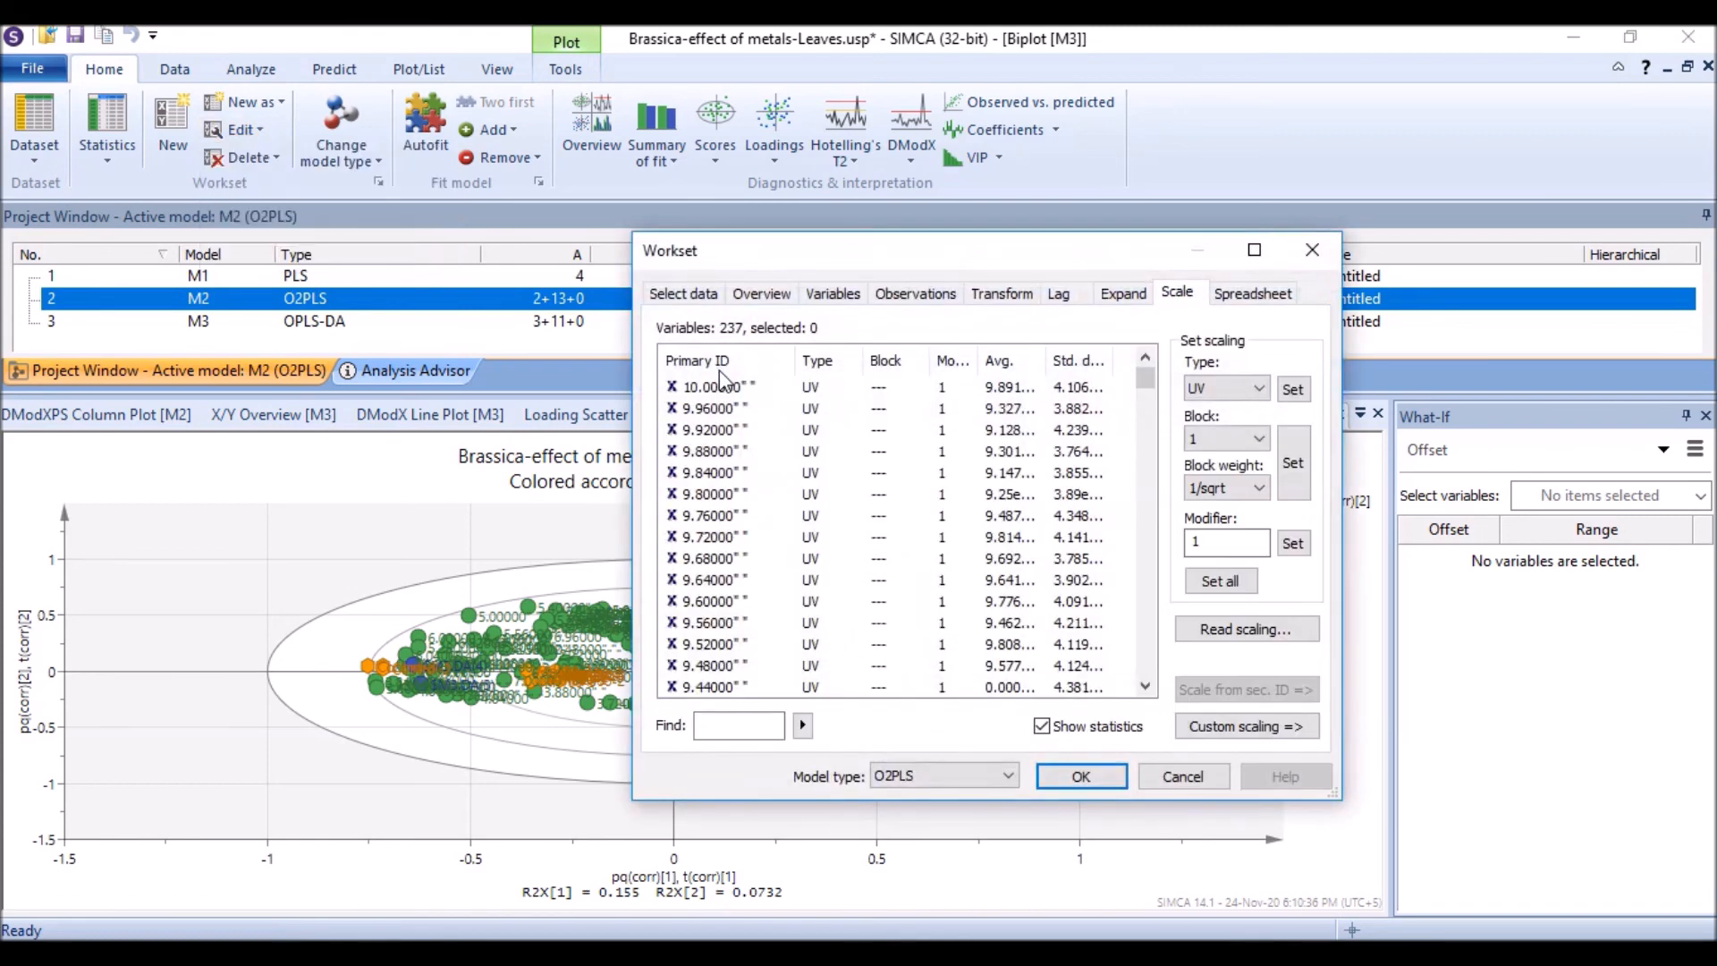
click(852, 304)
click(912, 295)
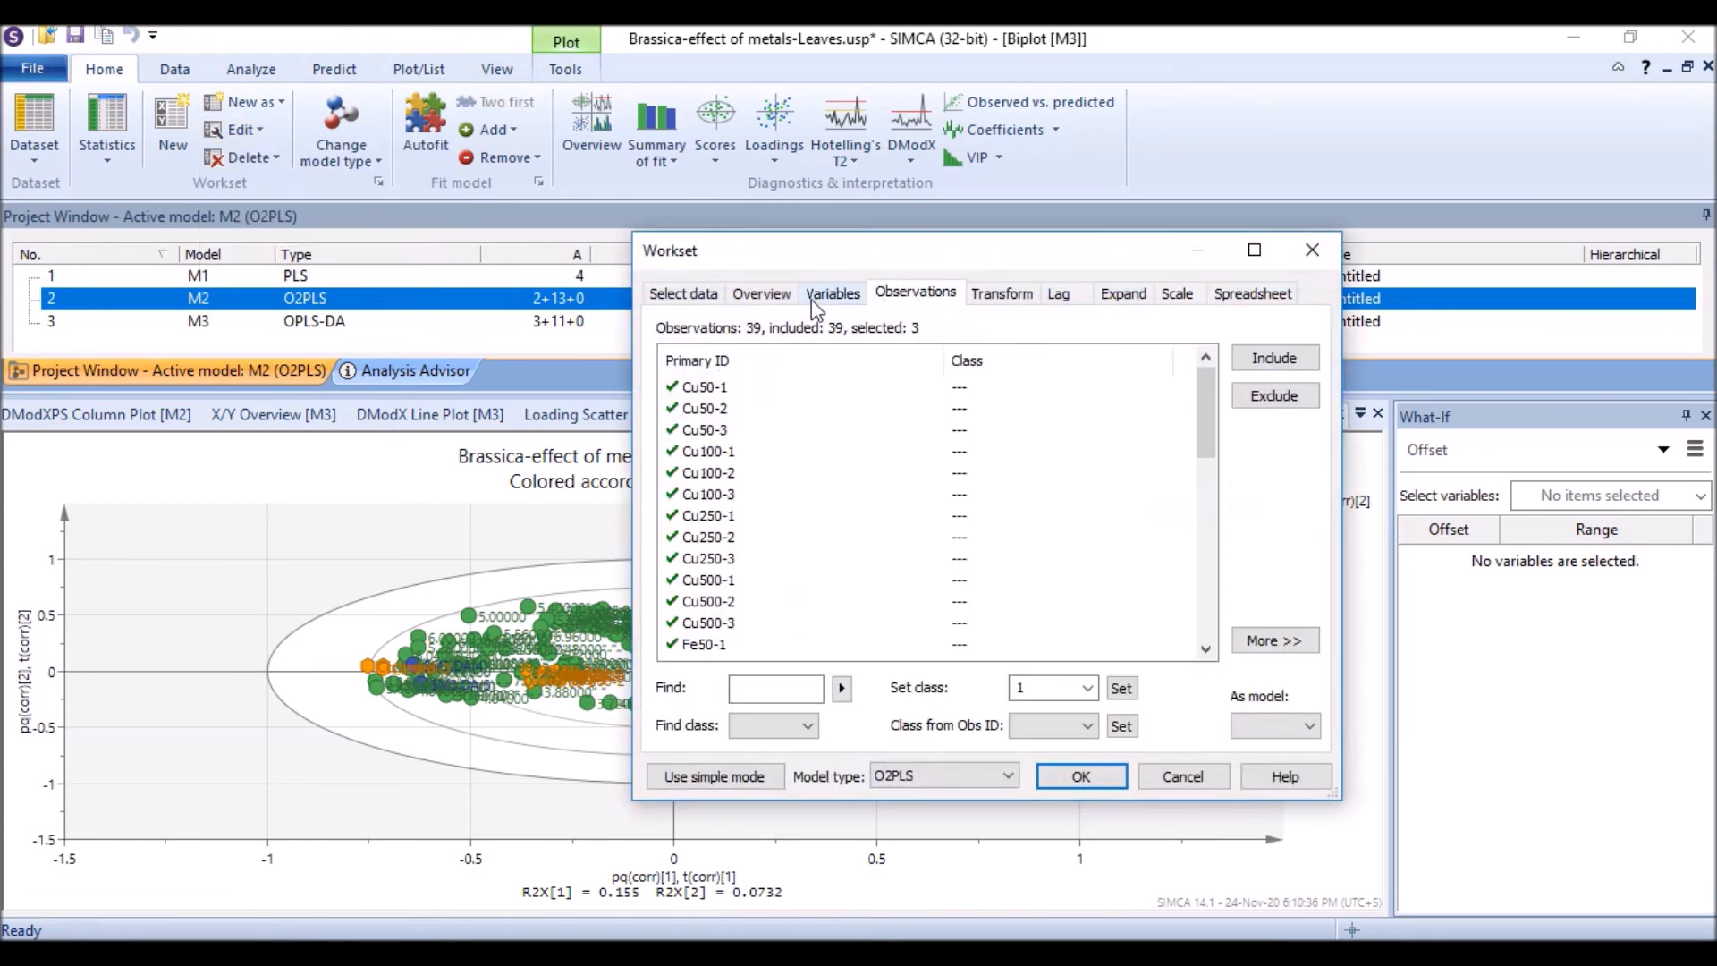
click(715, 386)
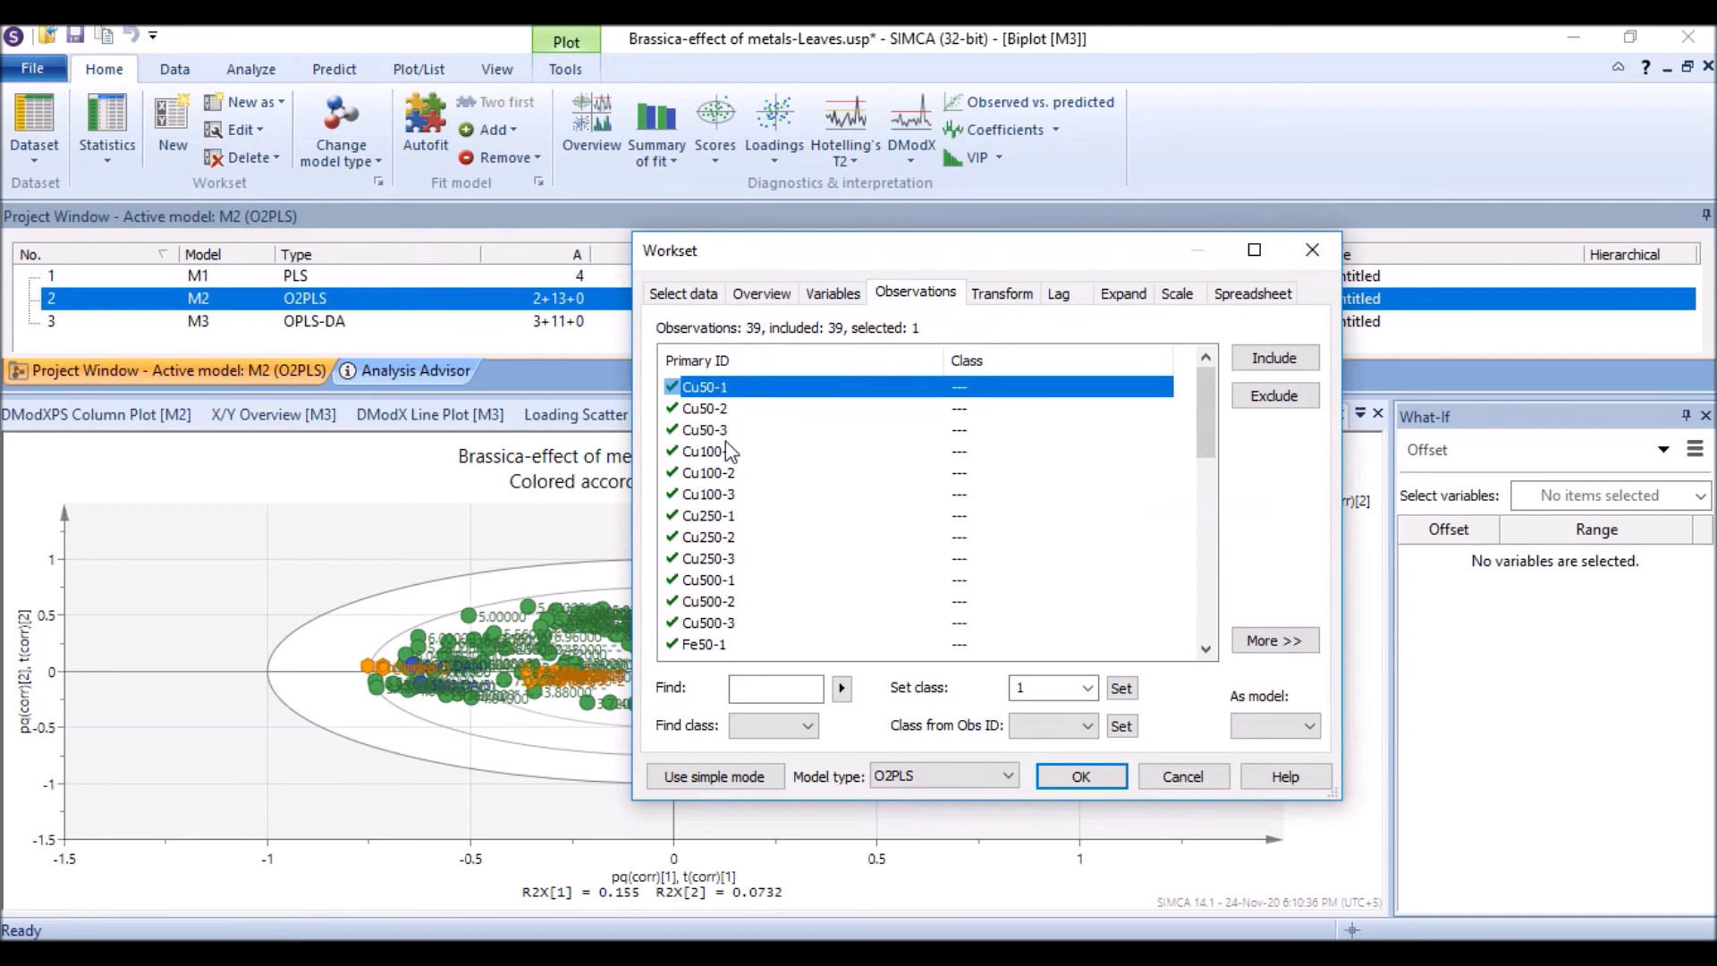
shift+click(726, 624)
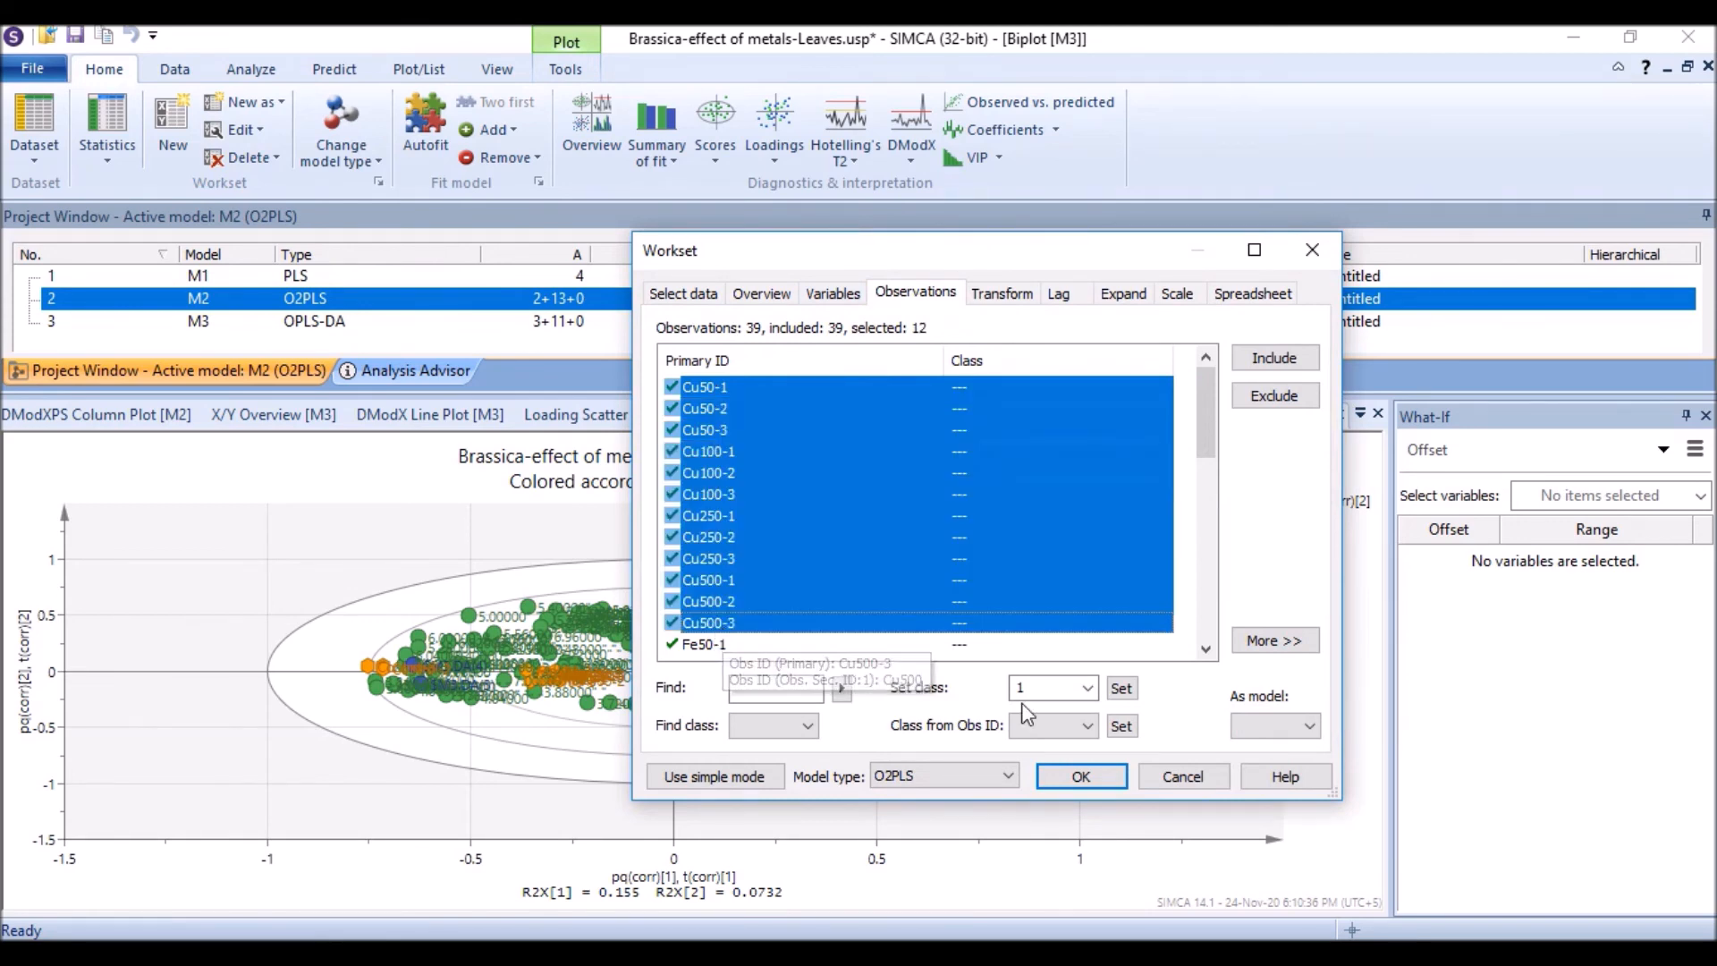
click(1121, 687)
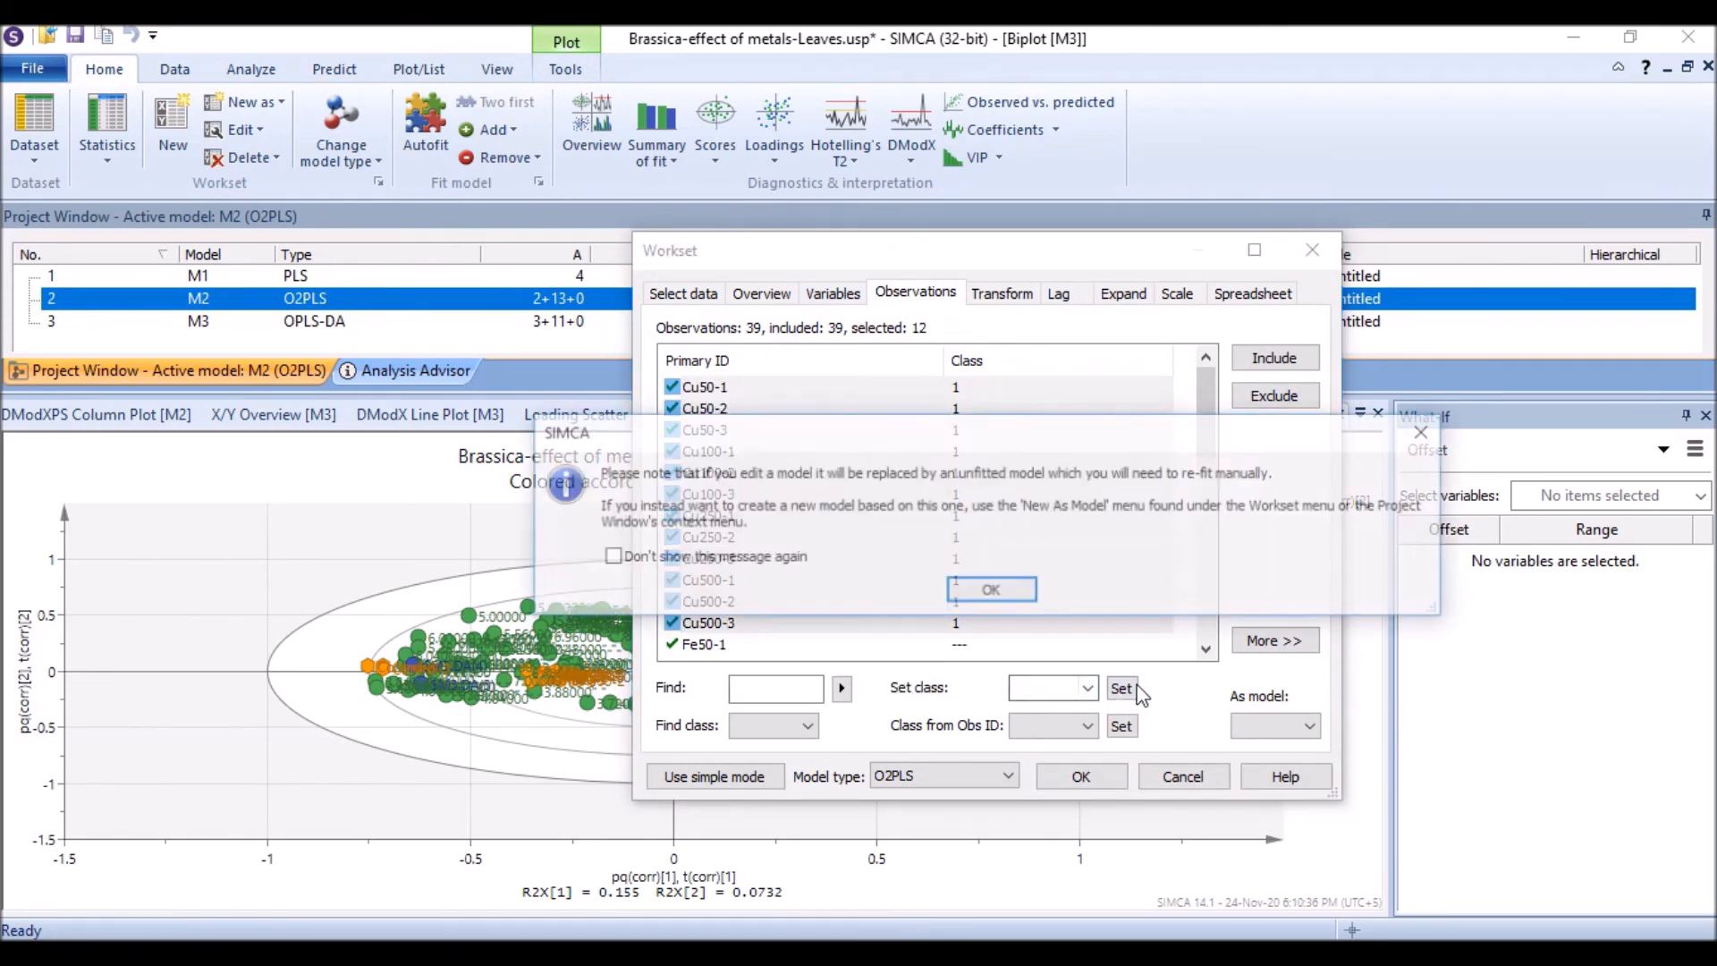
click(984, 592)
Step: Assign the Fe observations, Fe50-1 through Fe500-3, to class 2
click(800, 640)
scroll(769, 637, down, 3)
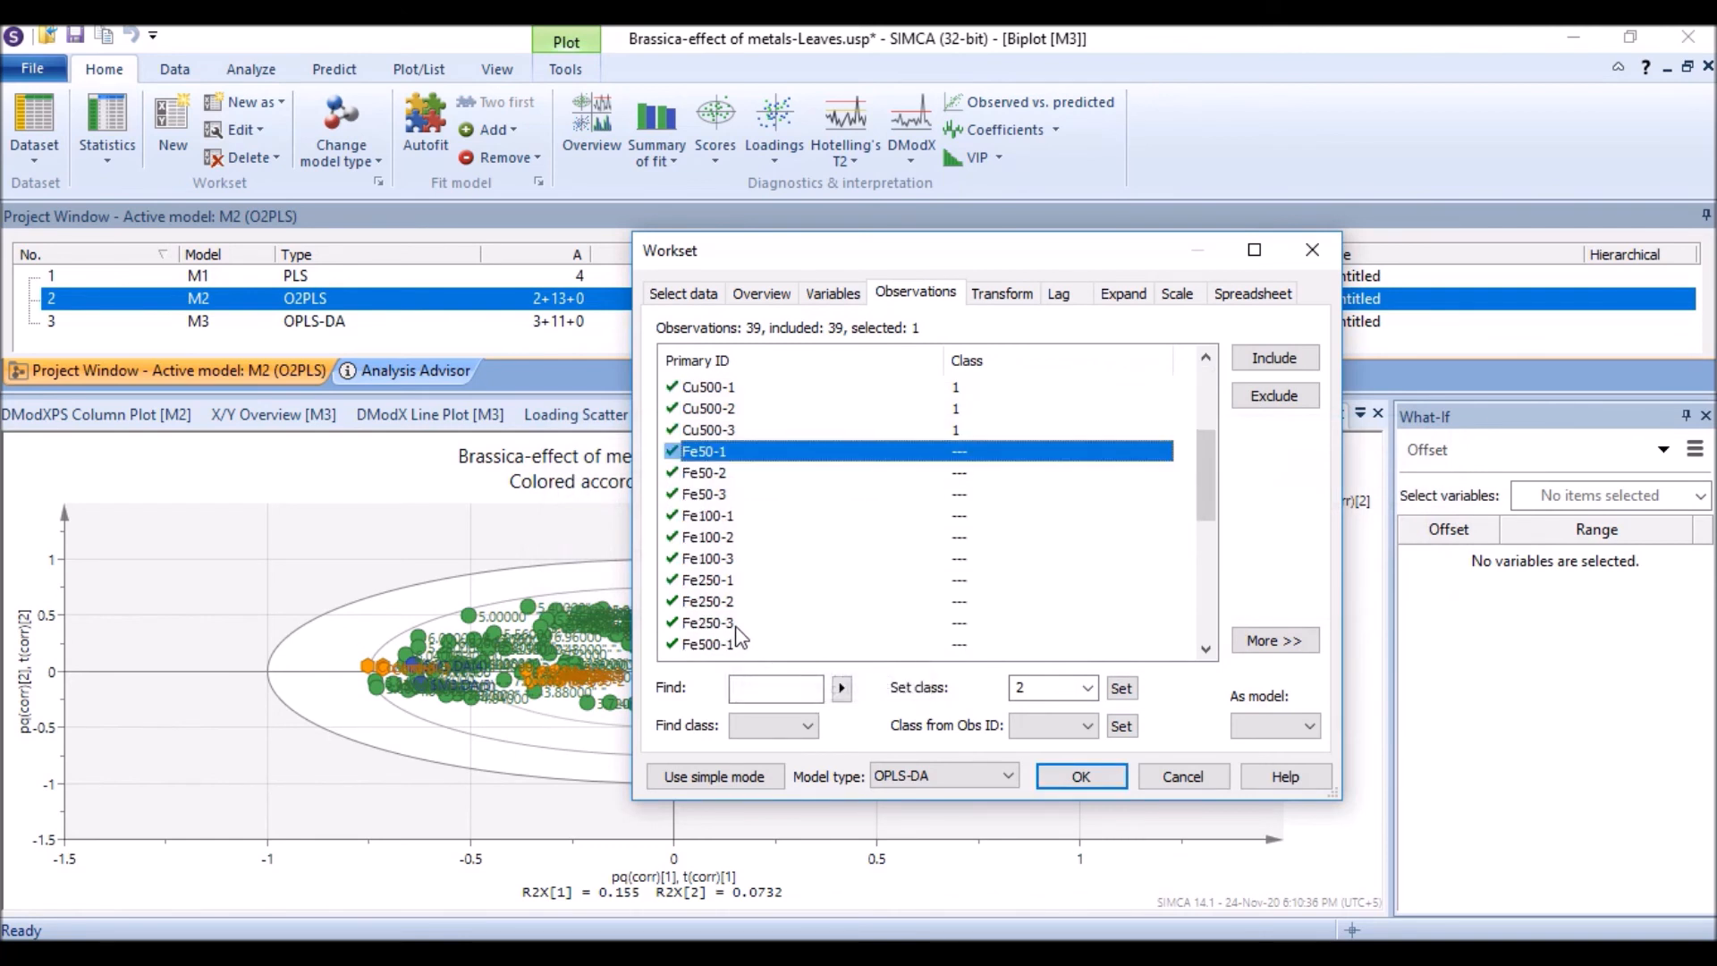
scroll(739, 635, down, 2)
shift+click(726, 559)
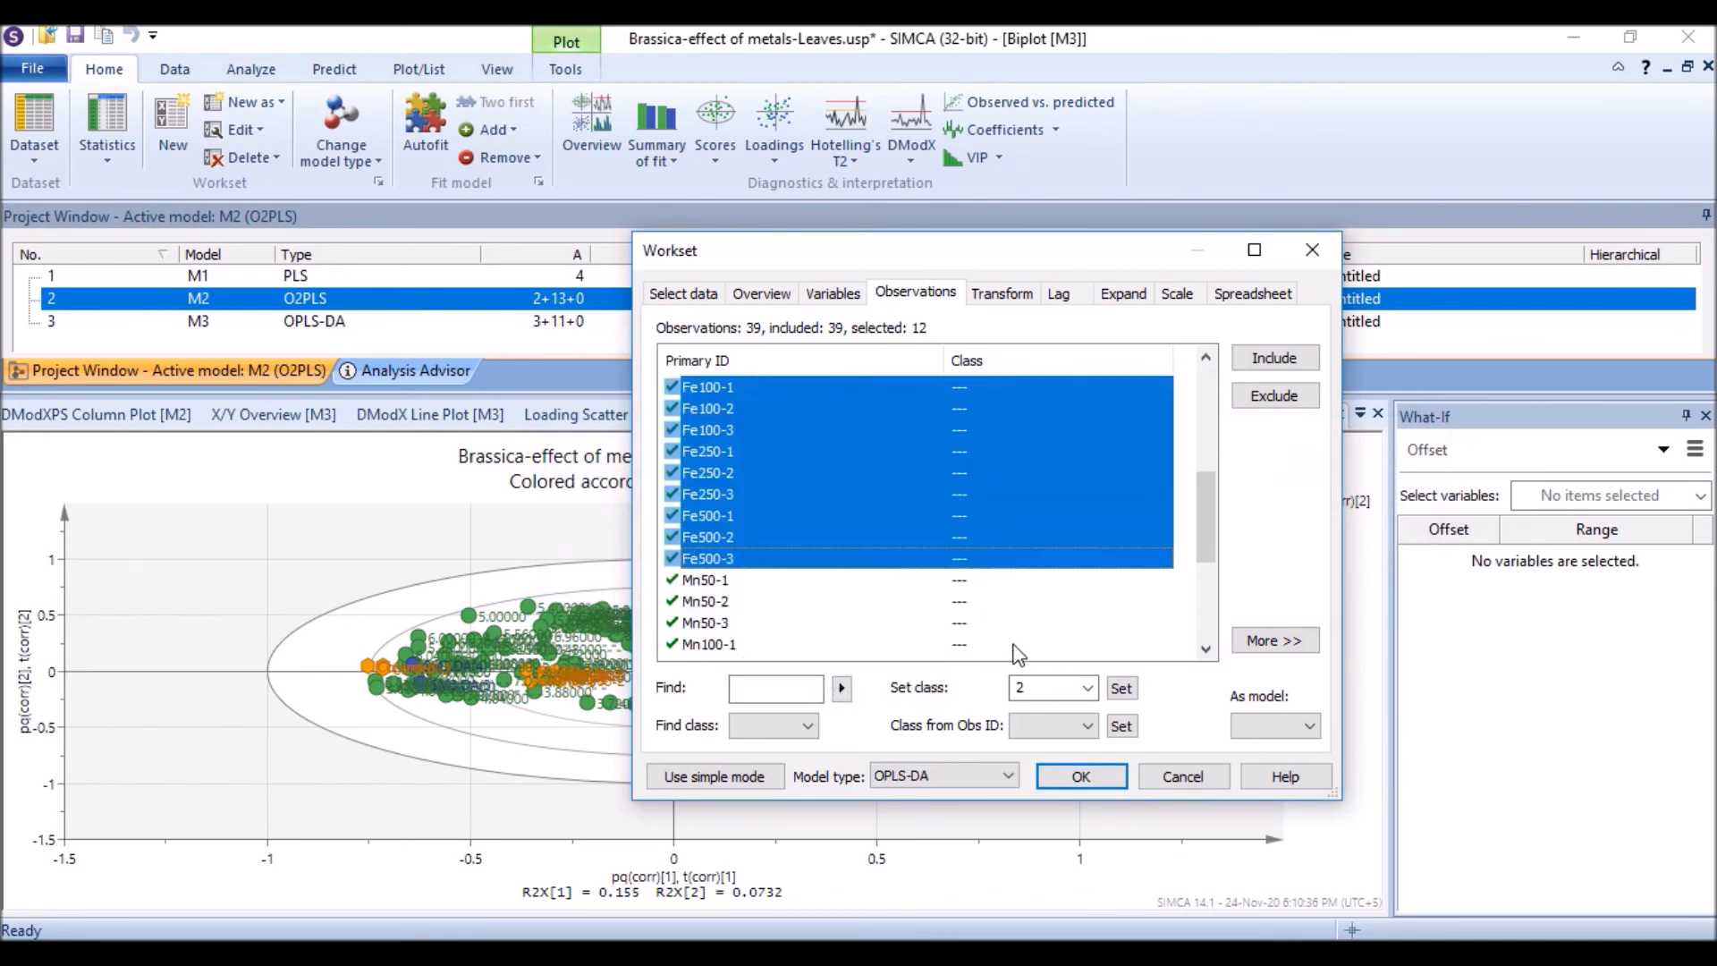
click(1120, 688)
Step: Assign the Mn observations, Mn50-1 through Mn500-3, to class 3
click(722, 580)
scroll(715, 588, down, 3)
scroll(720, 595, down, 2)
shift+click(715, 580)
click(1121, 688)
Step: Assign the three Control observations to class 4
click(697, 607)
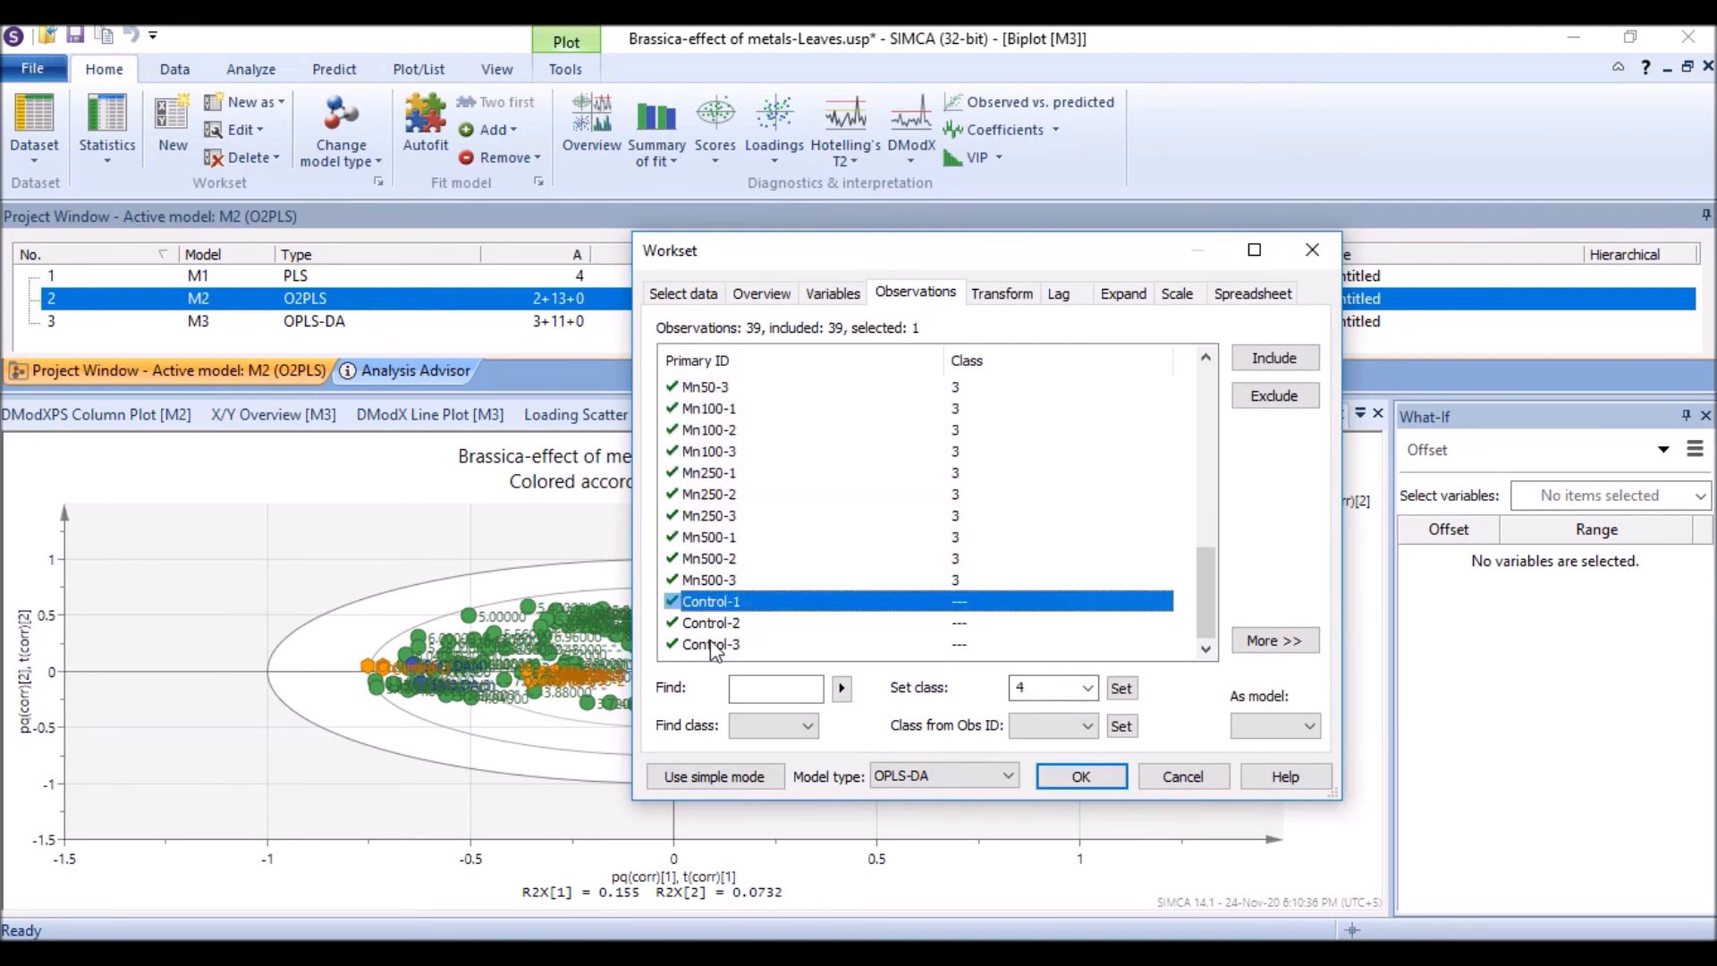
shift+click(713, 644)
click(1129, 694)
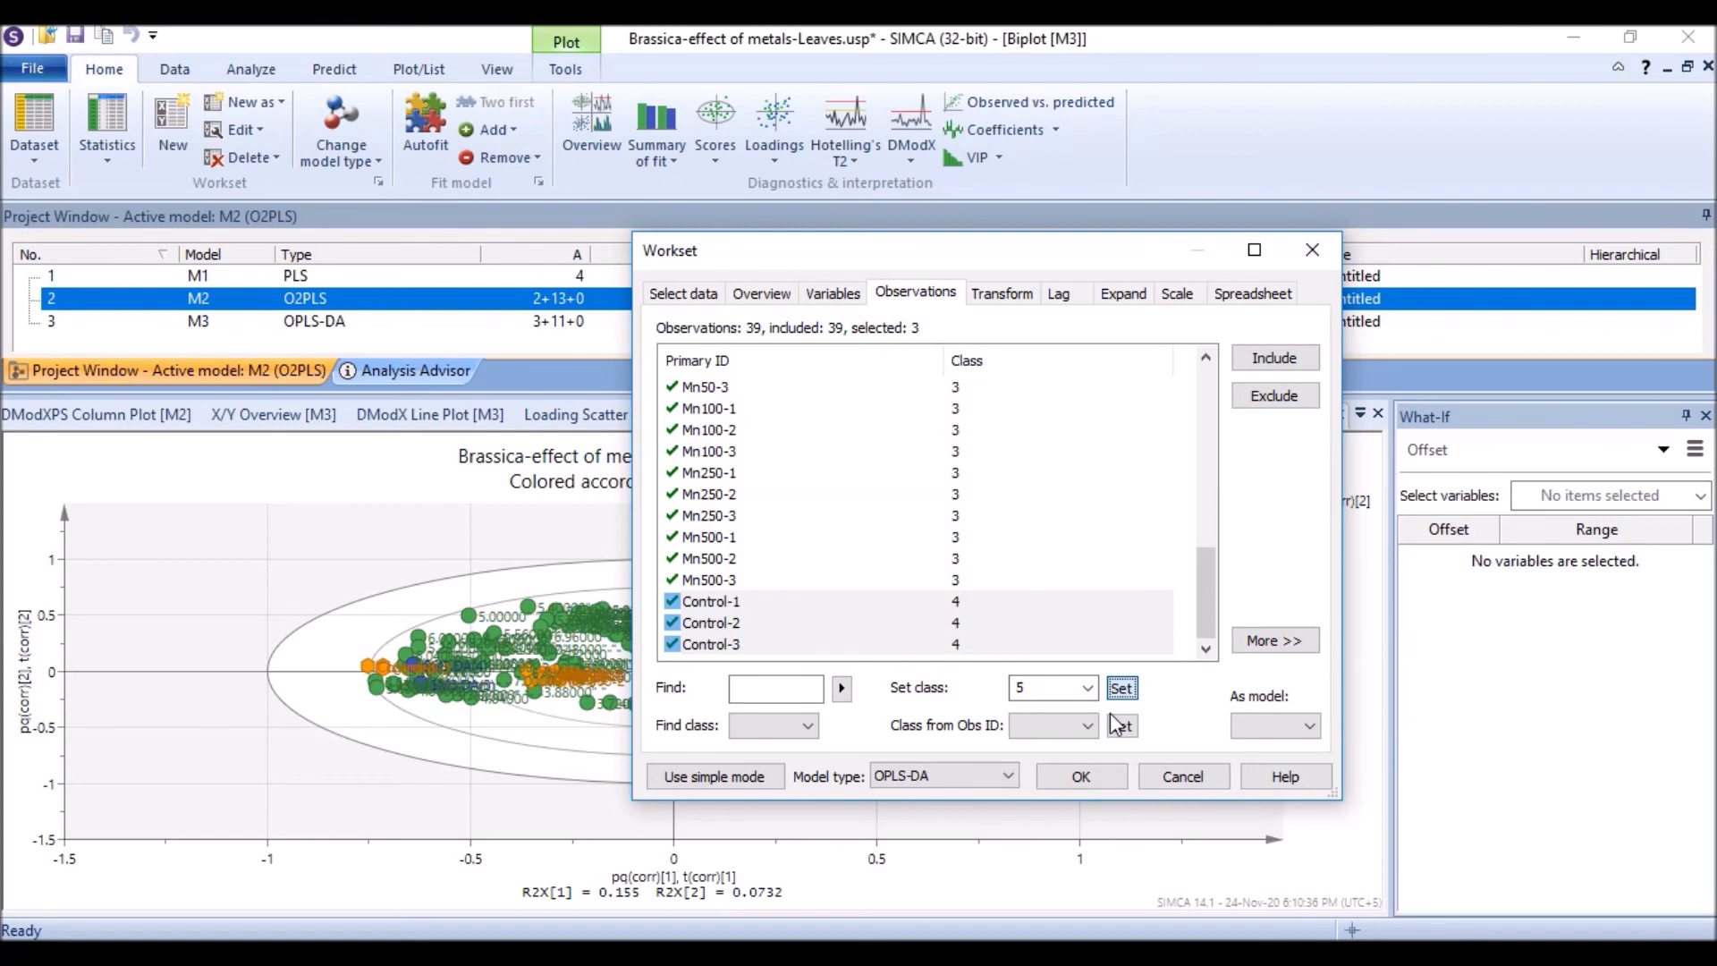
Step: Set the model type to O2PLS-DA, confirm the workset and autofit the model
click(995, 774)
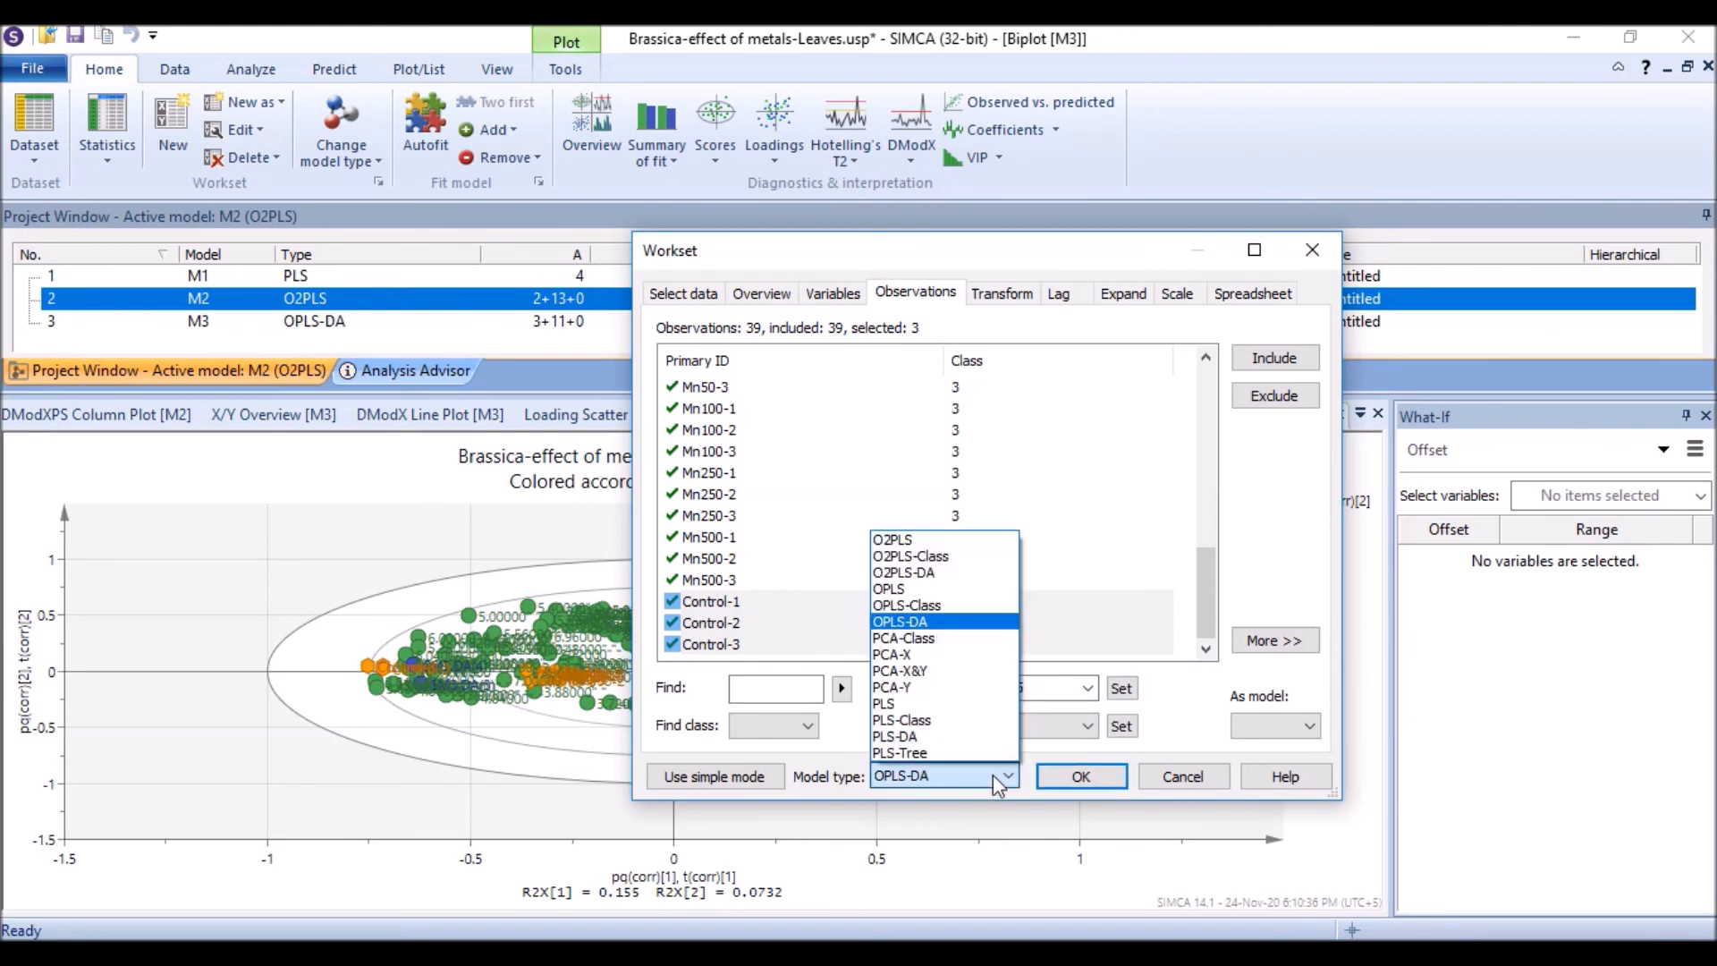
click(917, 574)
click(1062, 775)
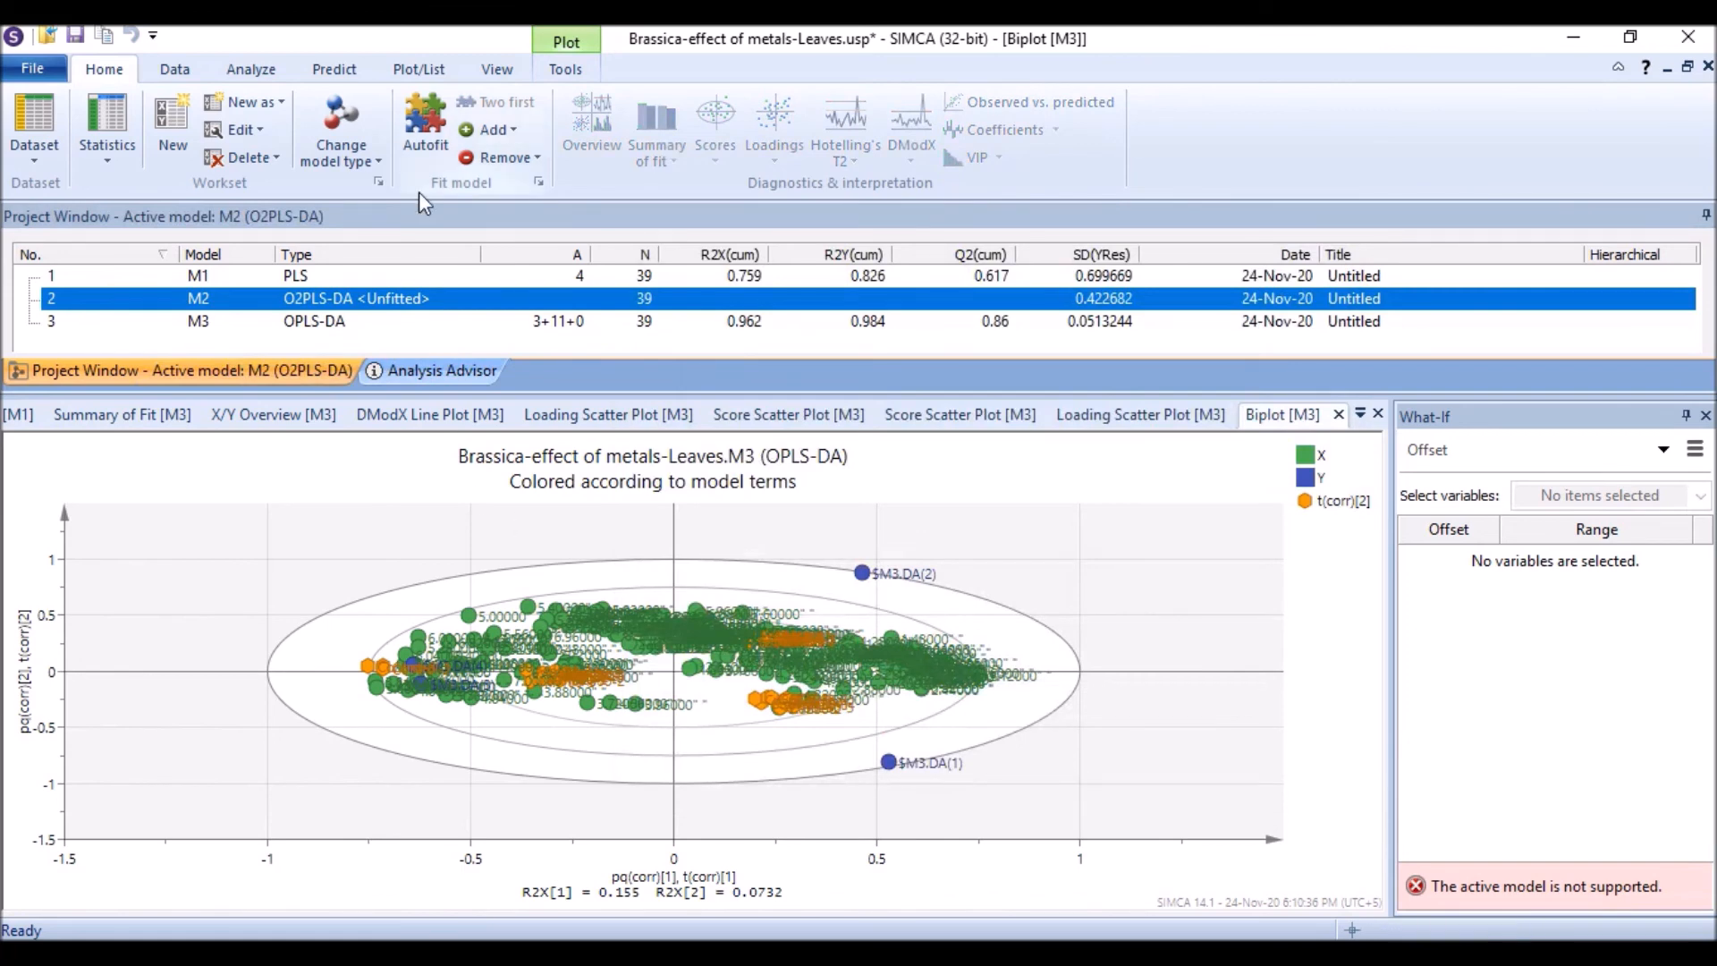
click(426, 119)
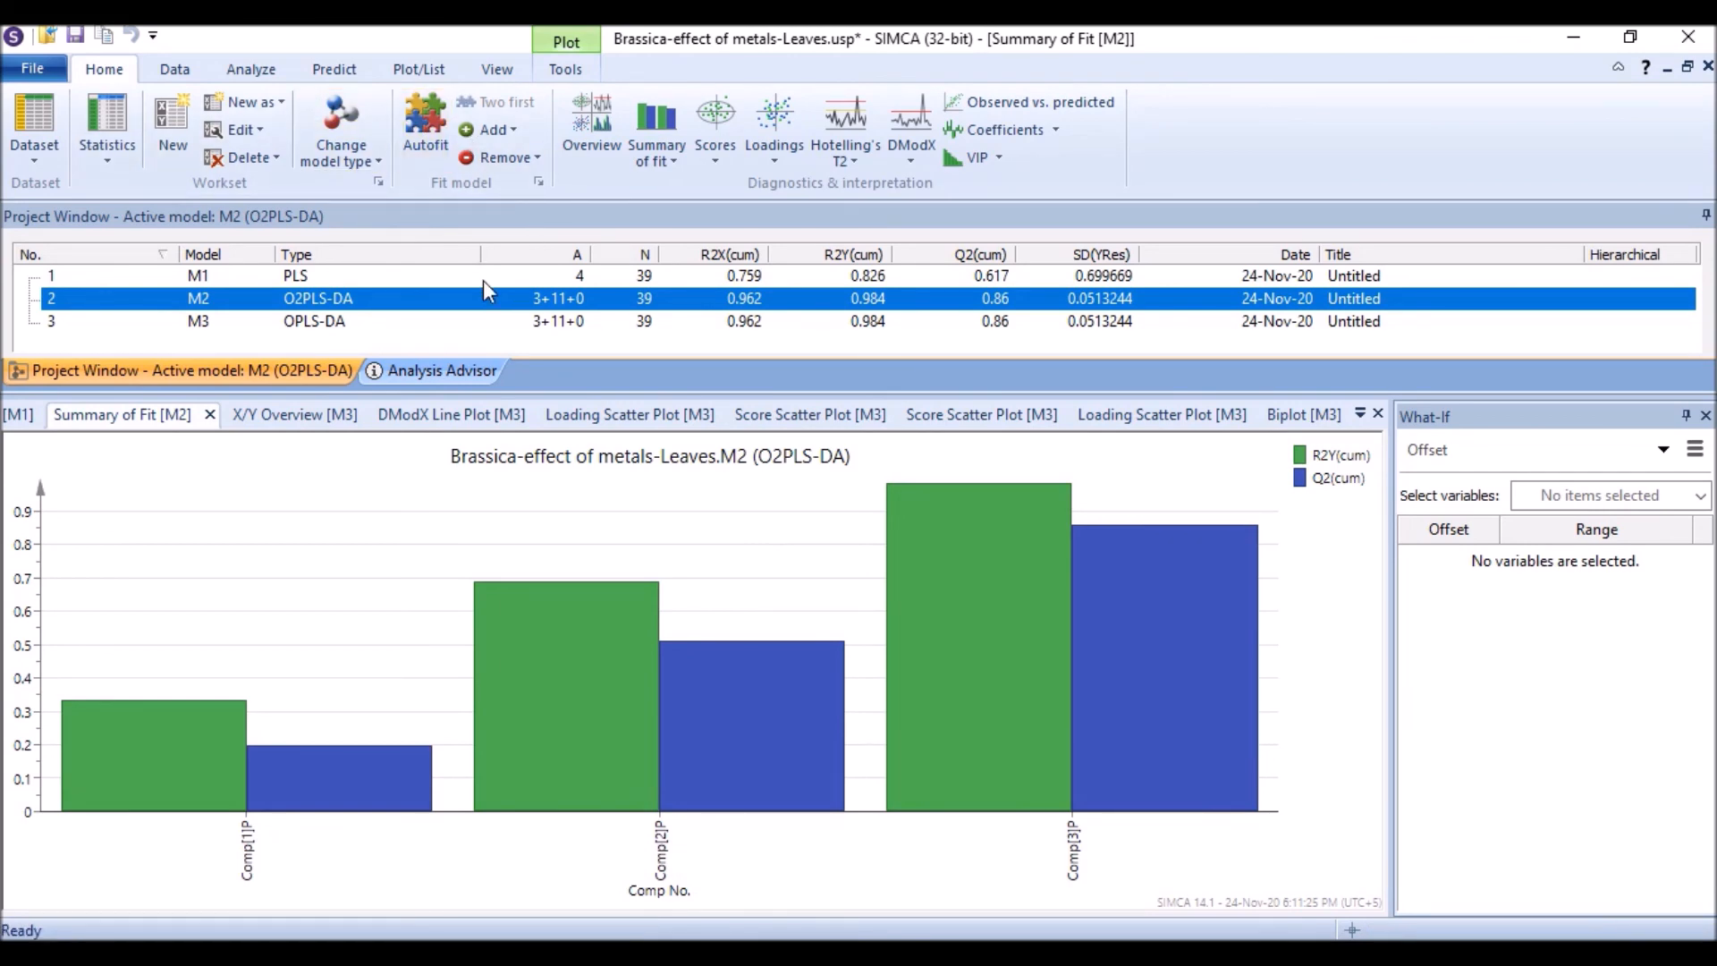
Step: Display the O2PLS-DA overview plots and view its enlarged score and loading scatter plots
click(617, 118)
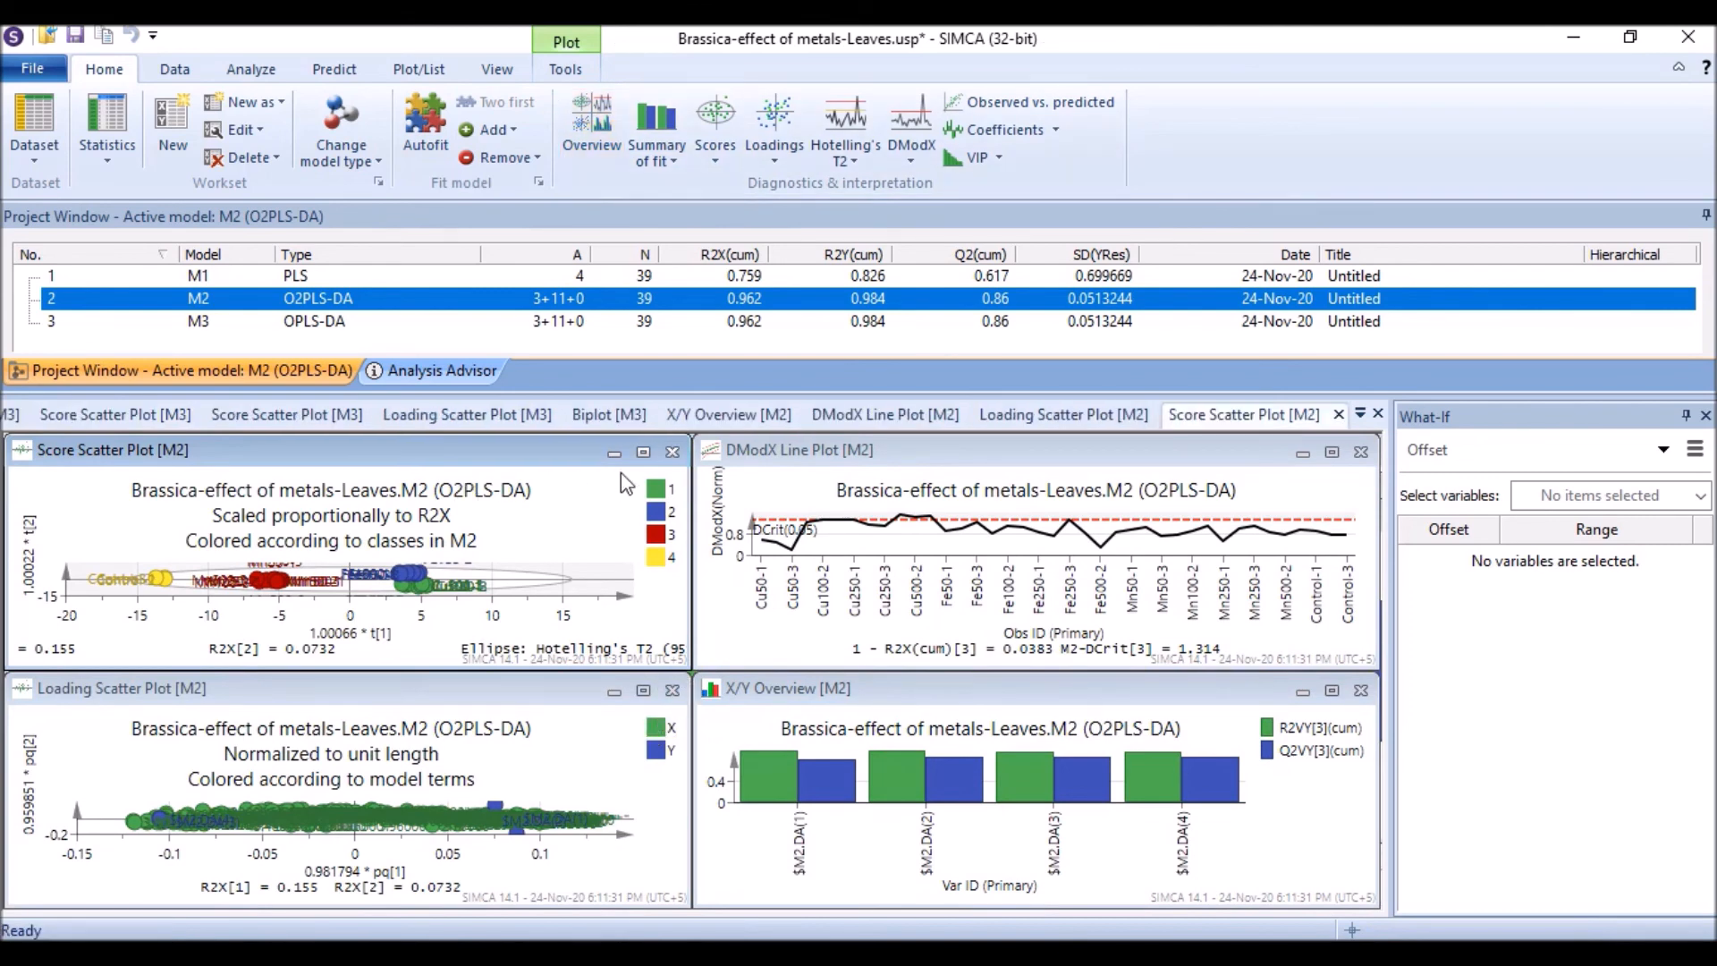
click(643, 452)
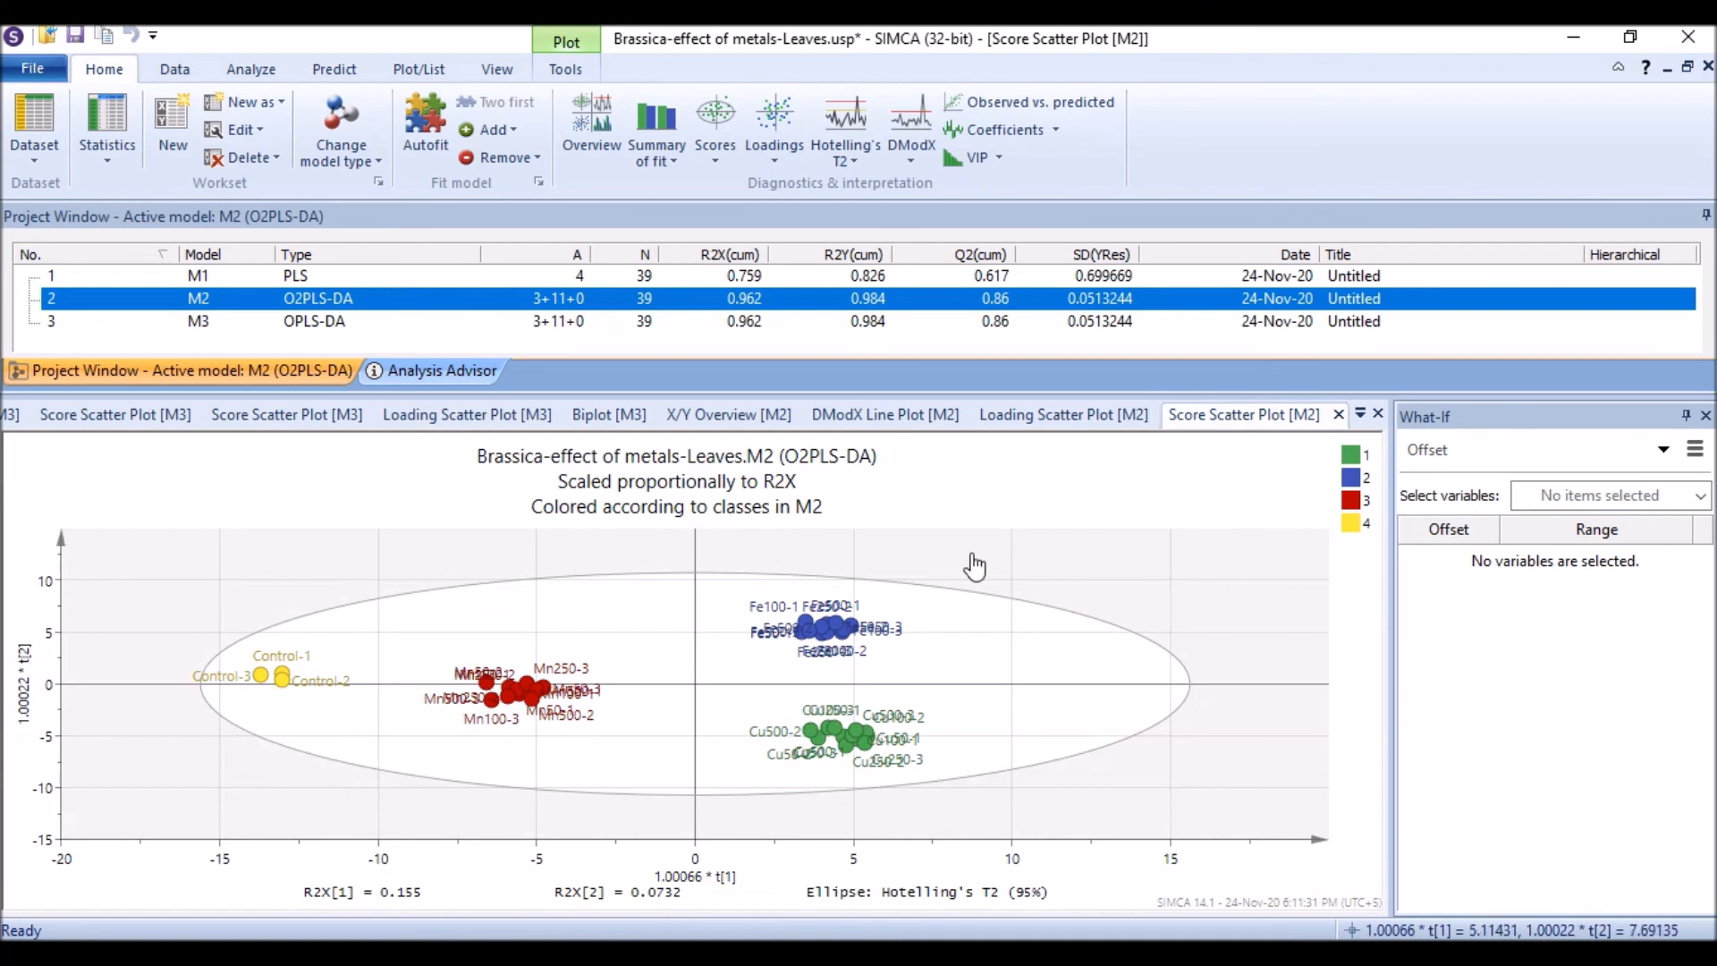
click(1055, 428)
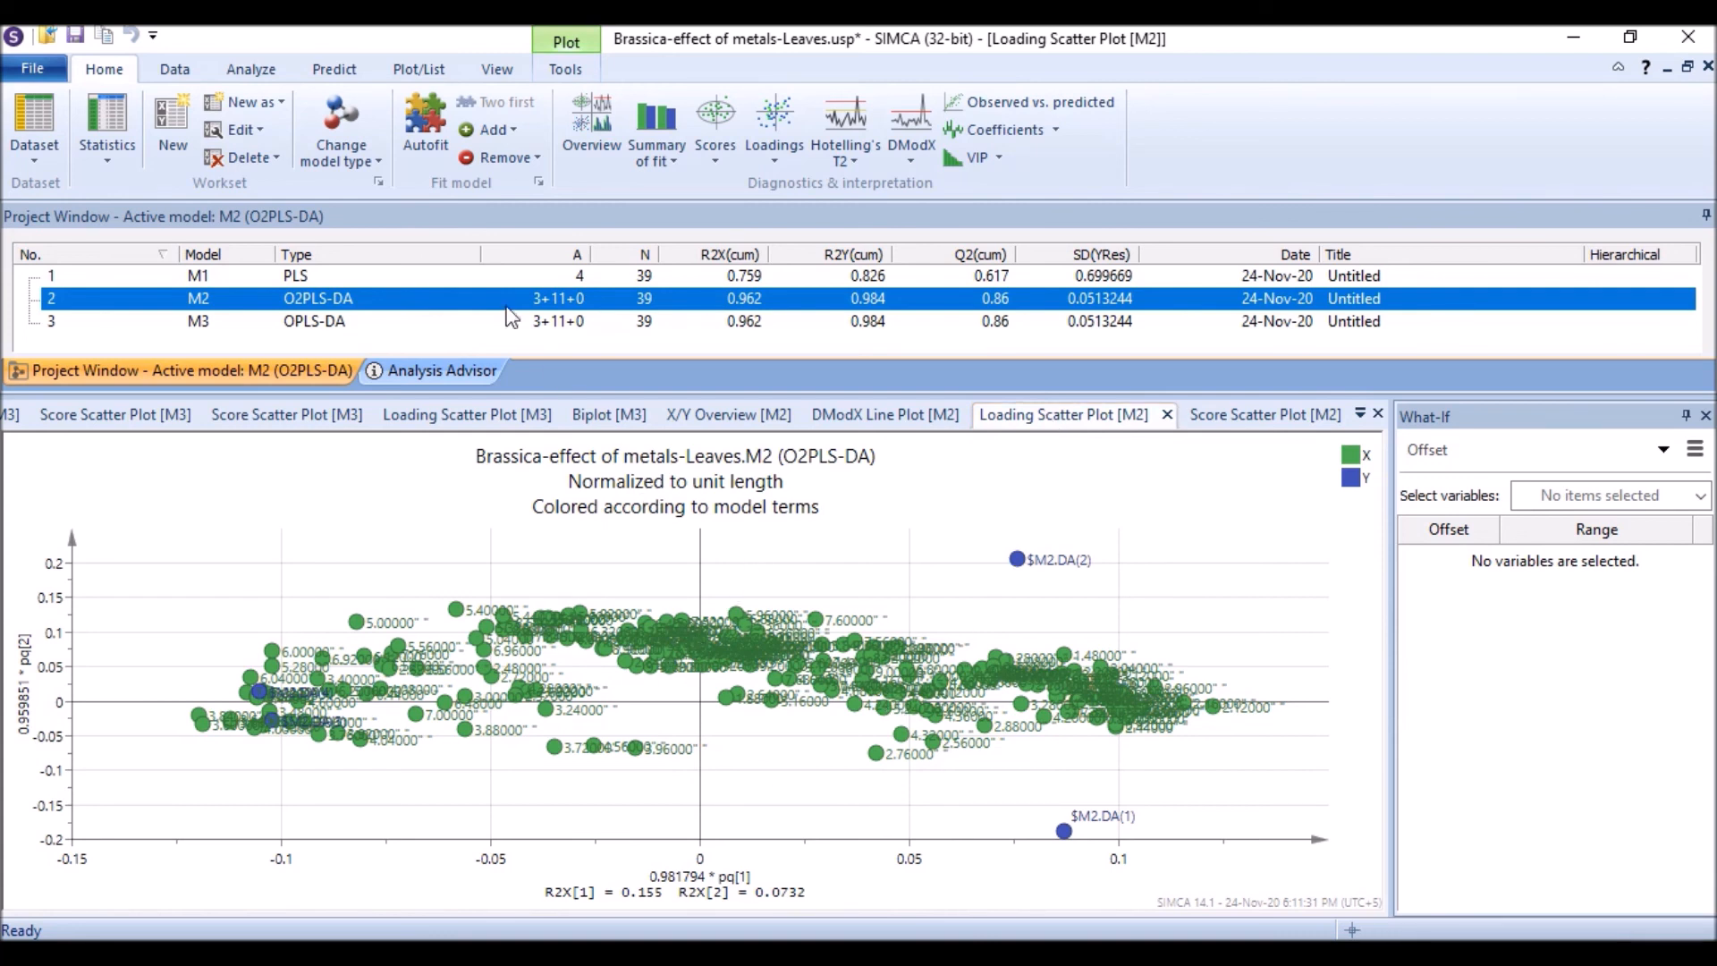
Step: Open the OPLS-DA model's workset to review its observations and scaling settings, then cancel
click(255, 131)
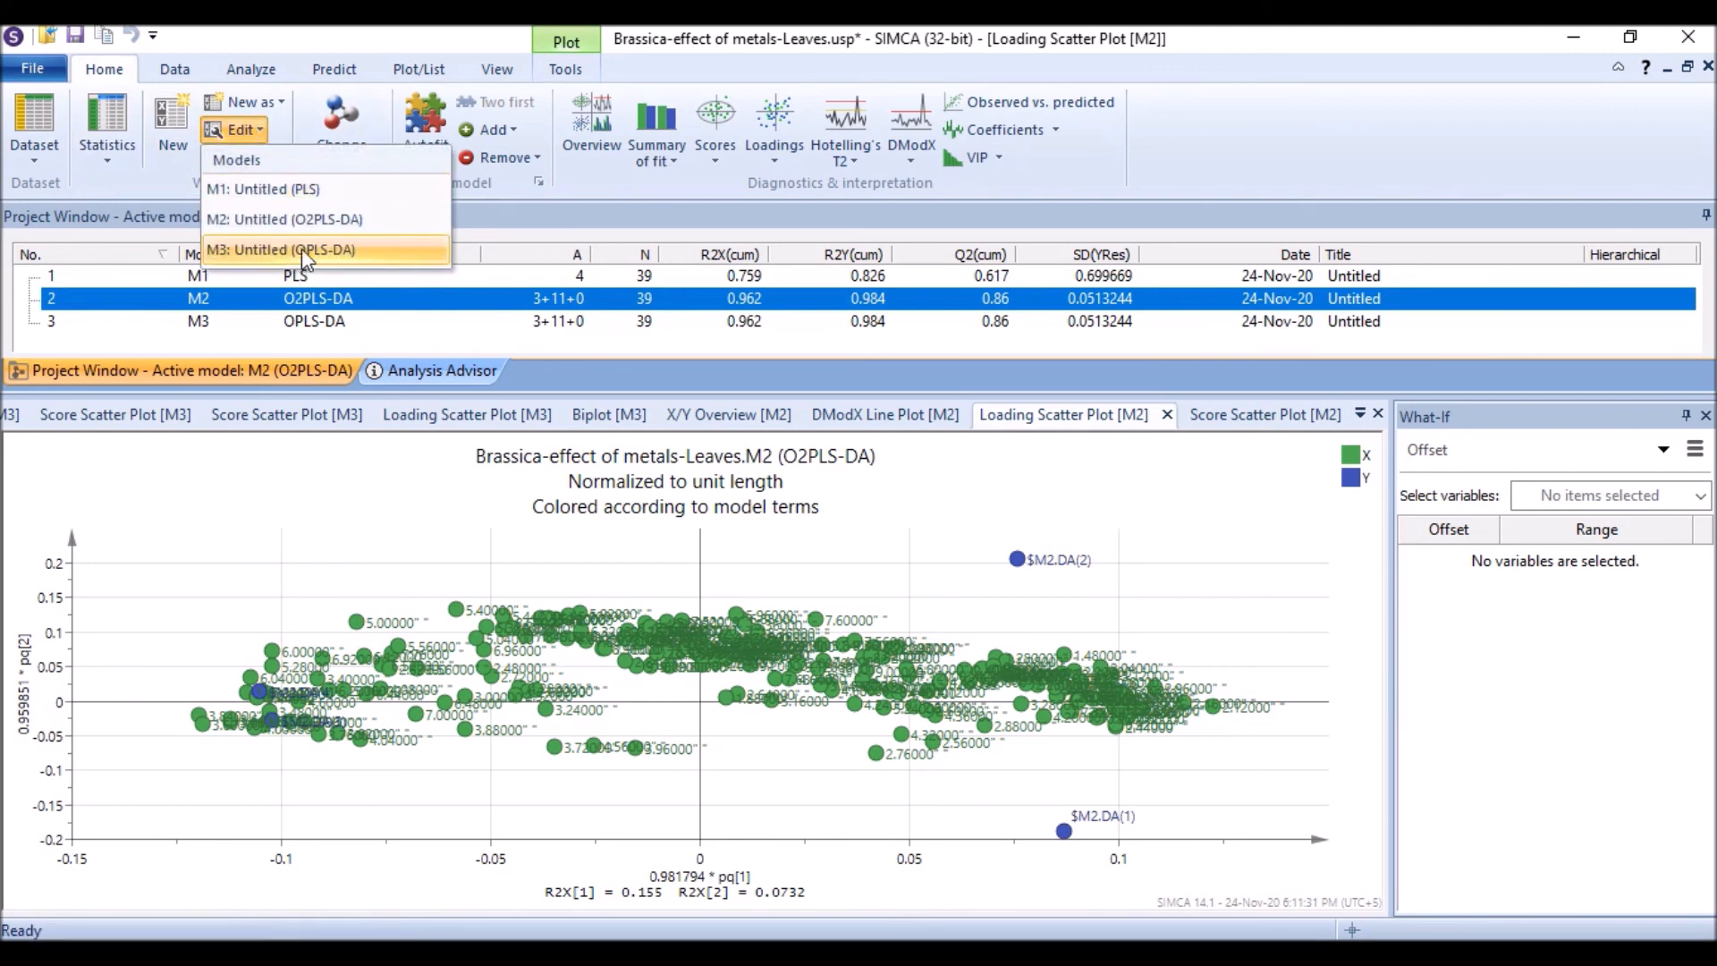
click(336, 250)
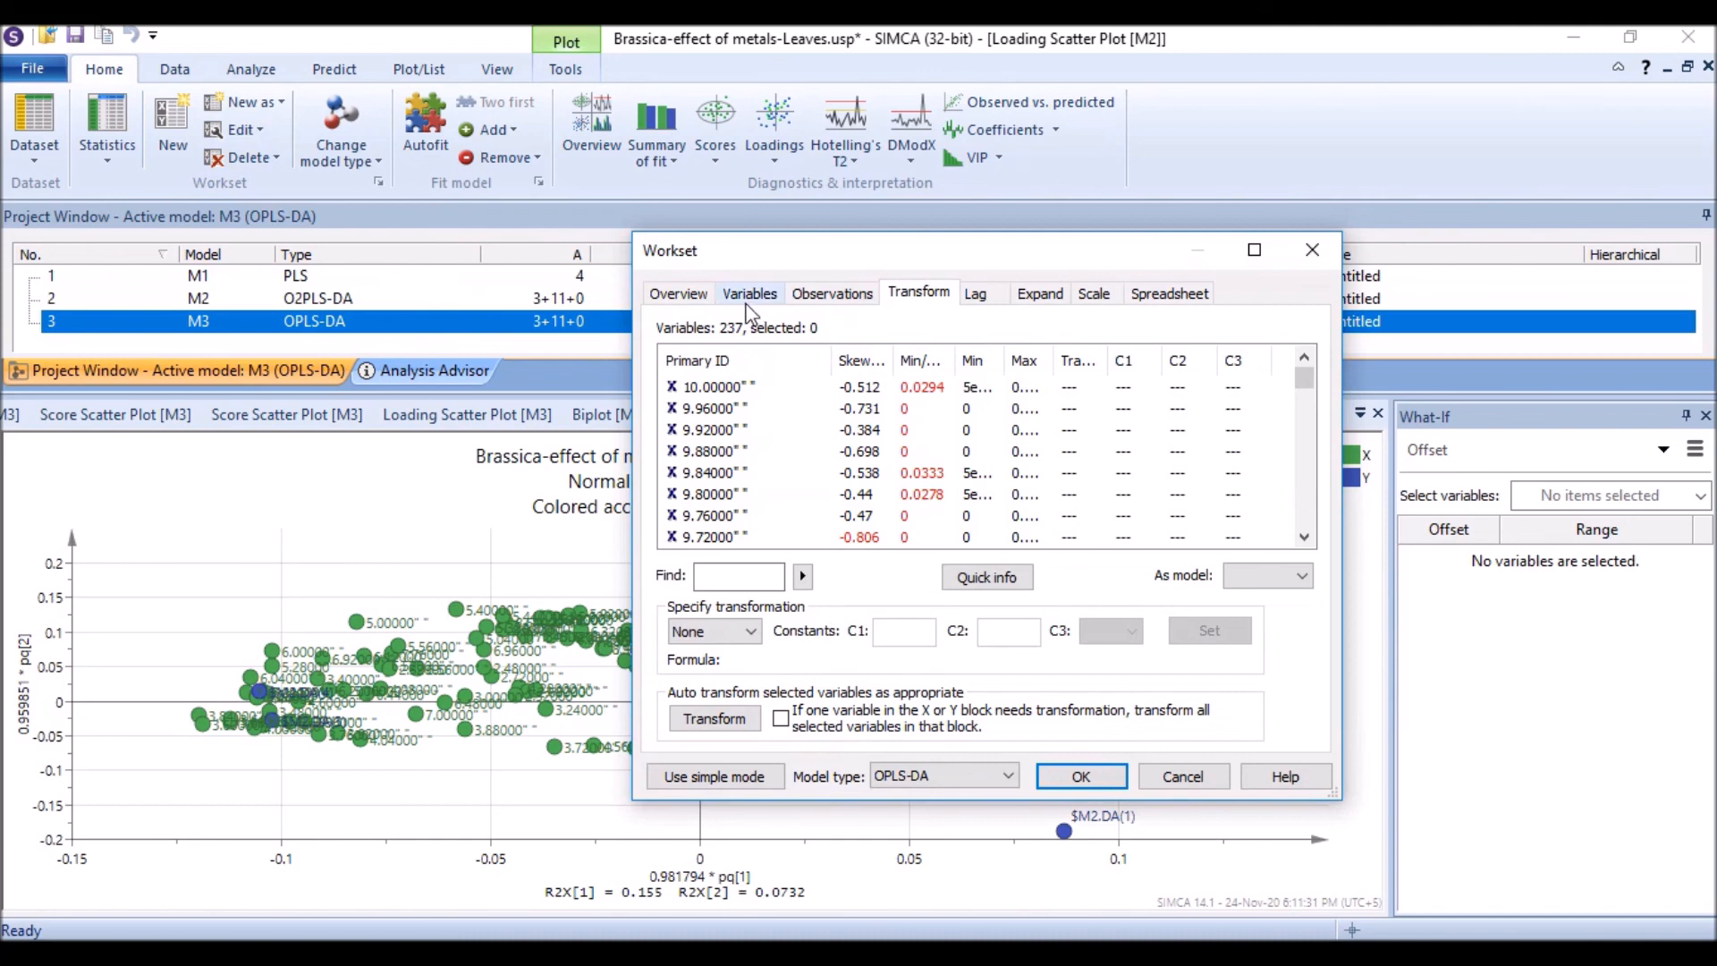
click(834, 297)
click(1093, 293)
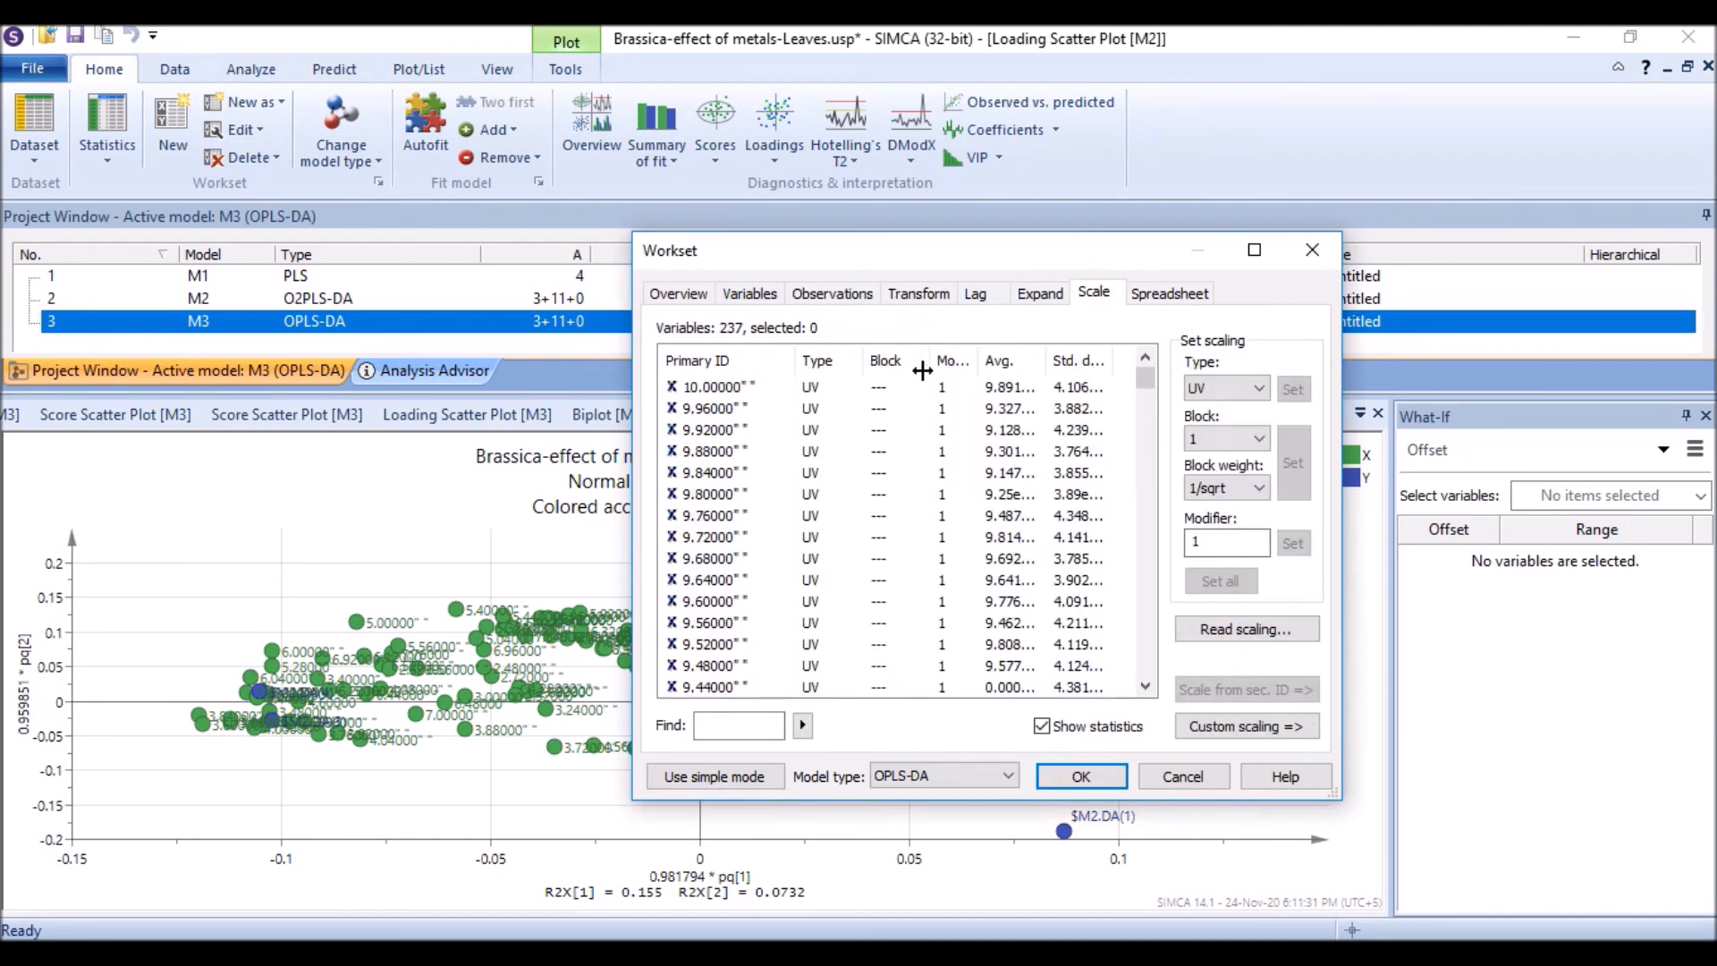
click(823, 391)
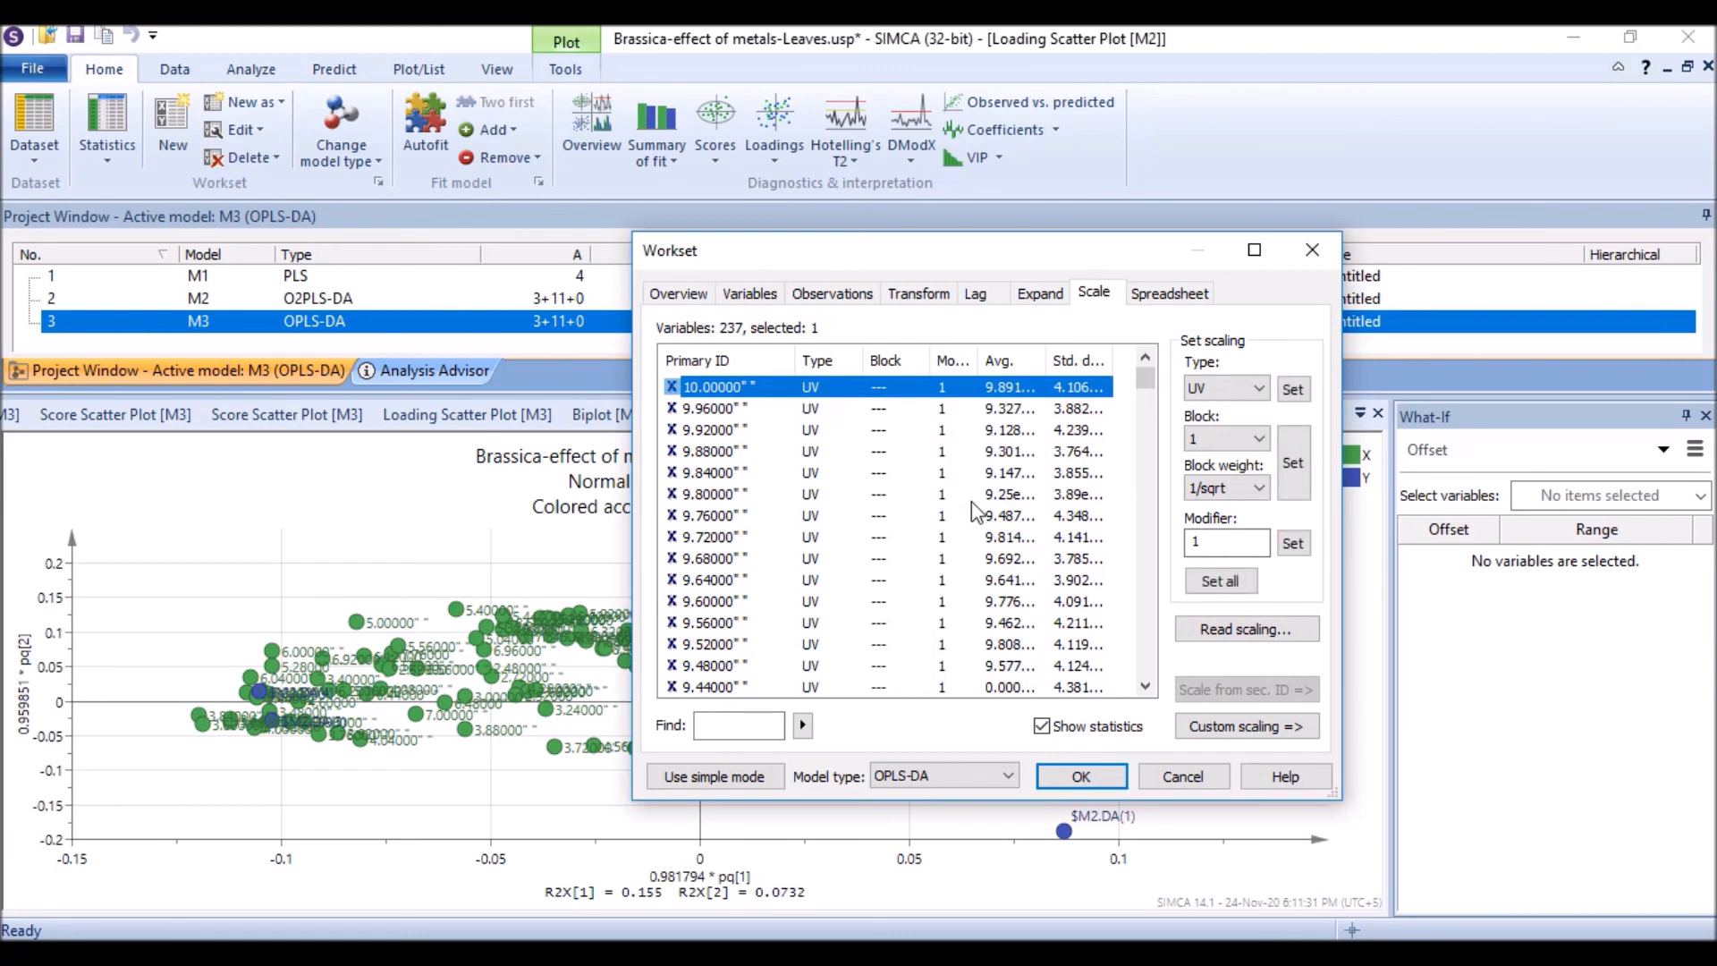
click(1171, 776)
right_click(304, 551)
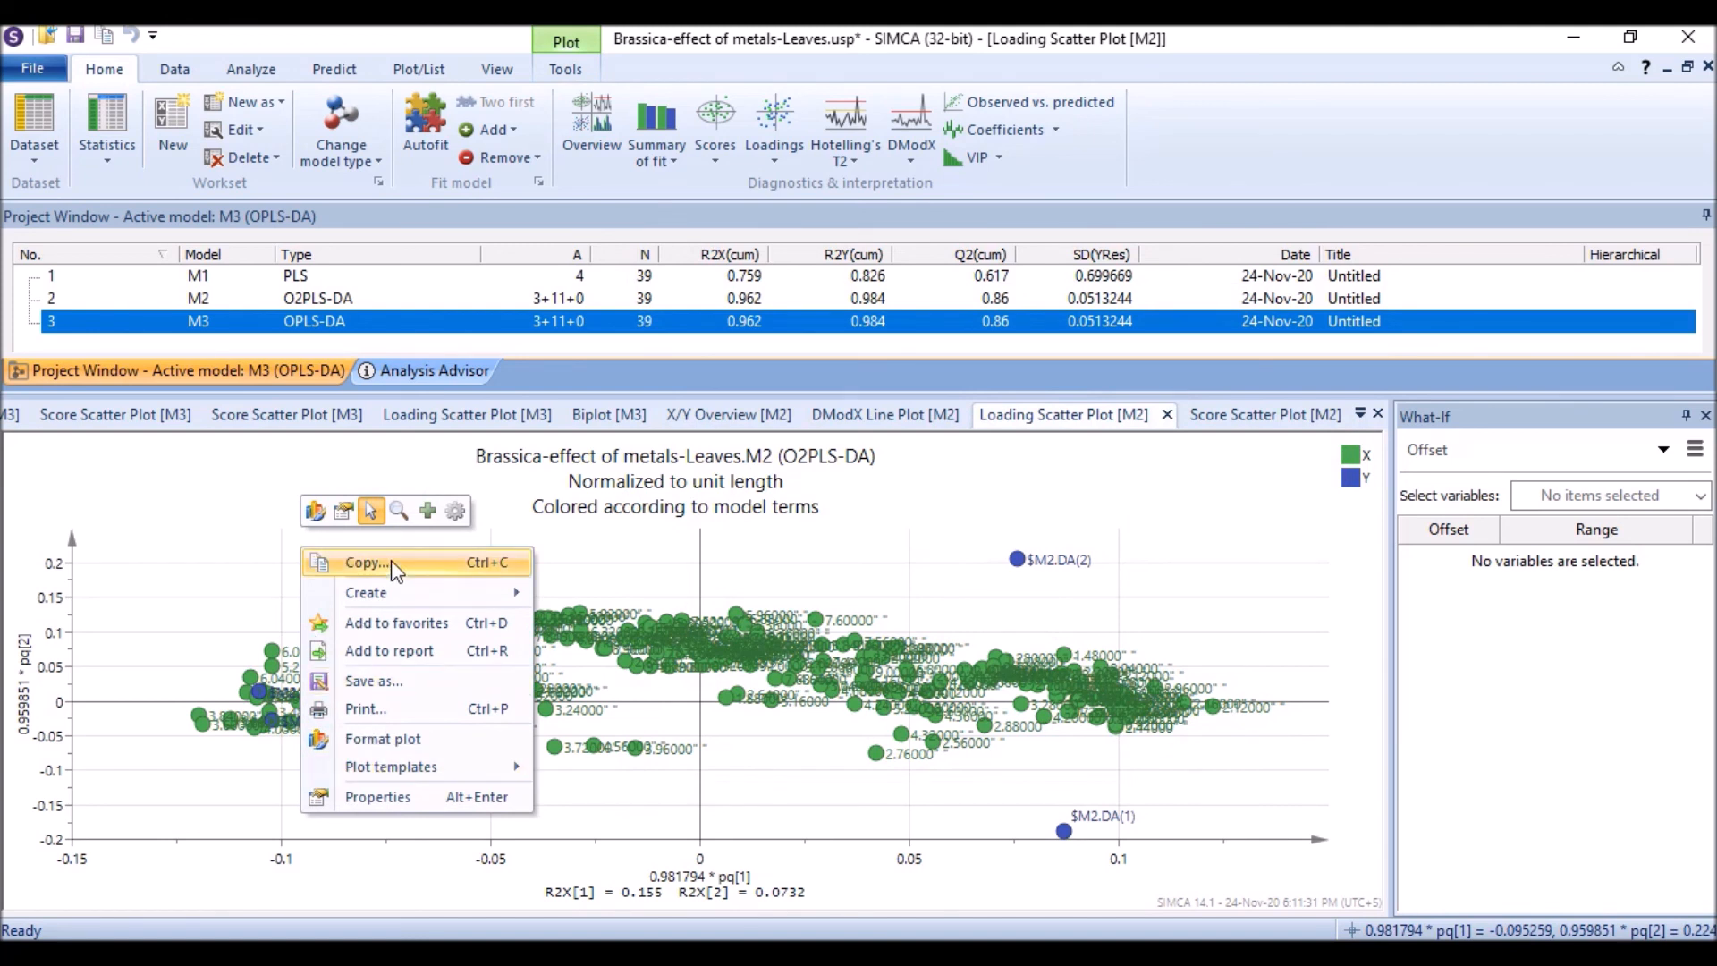
click(195, 519)
right_click(191, 508)
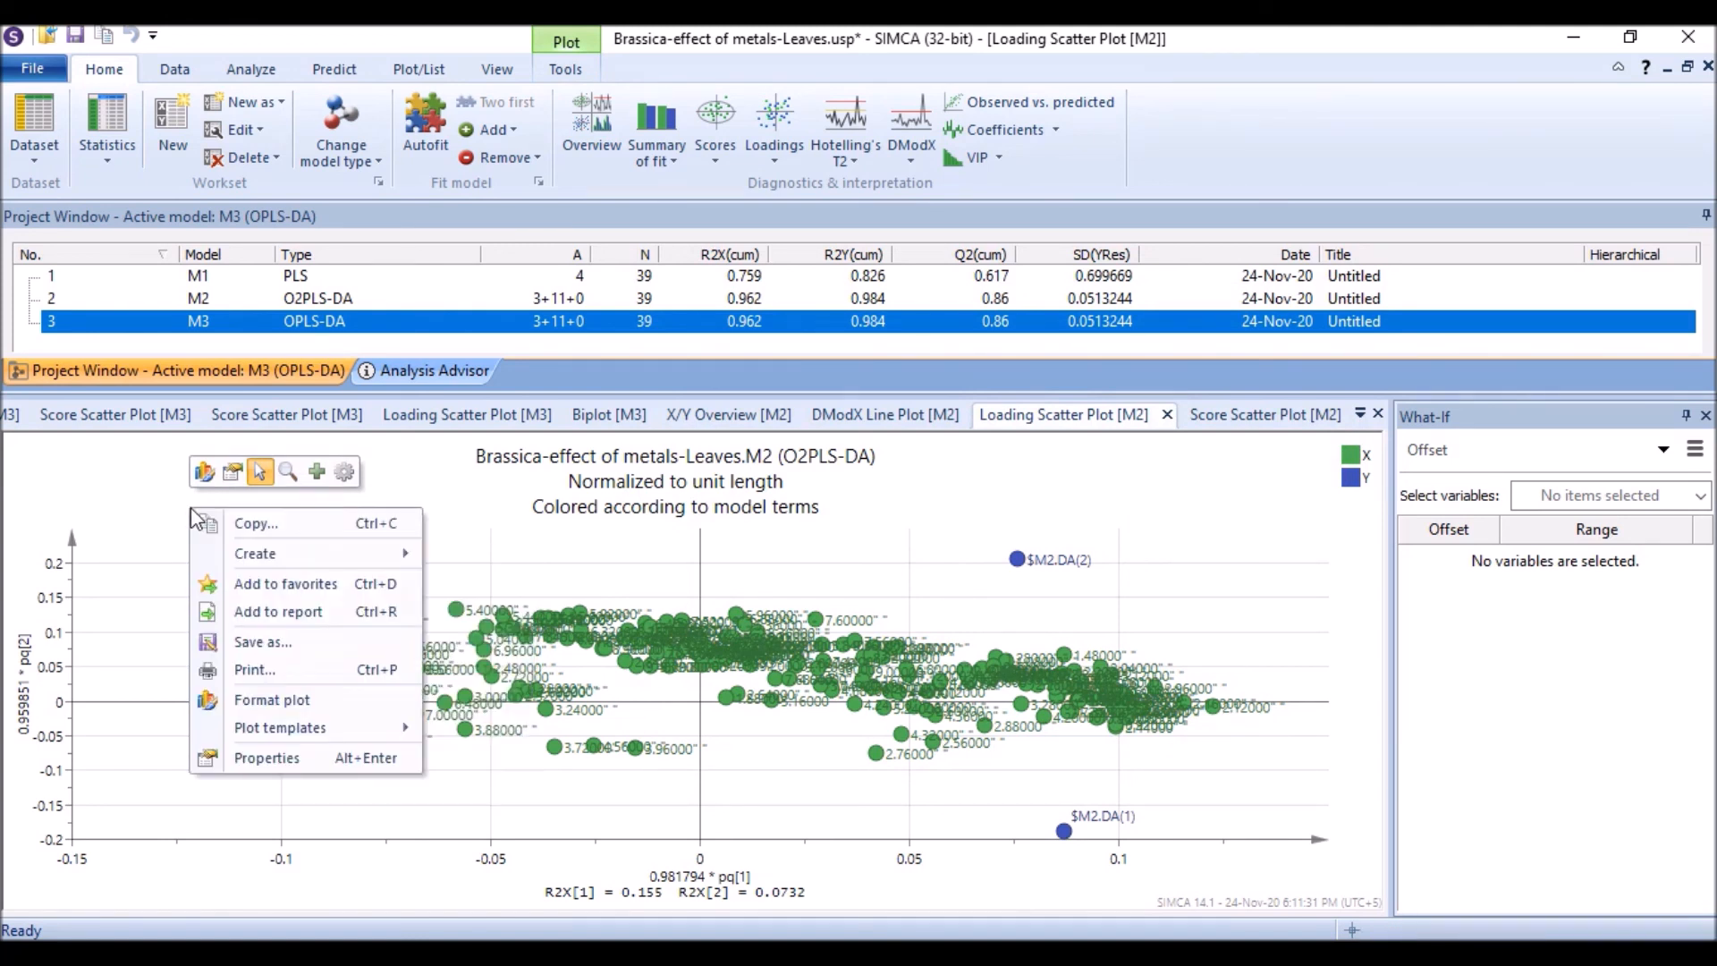
click(284, 534)
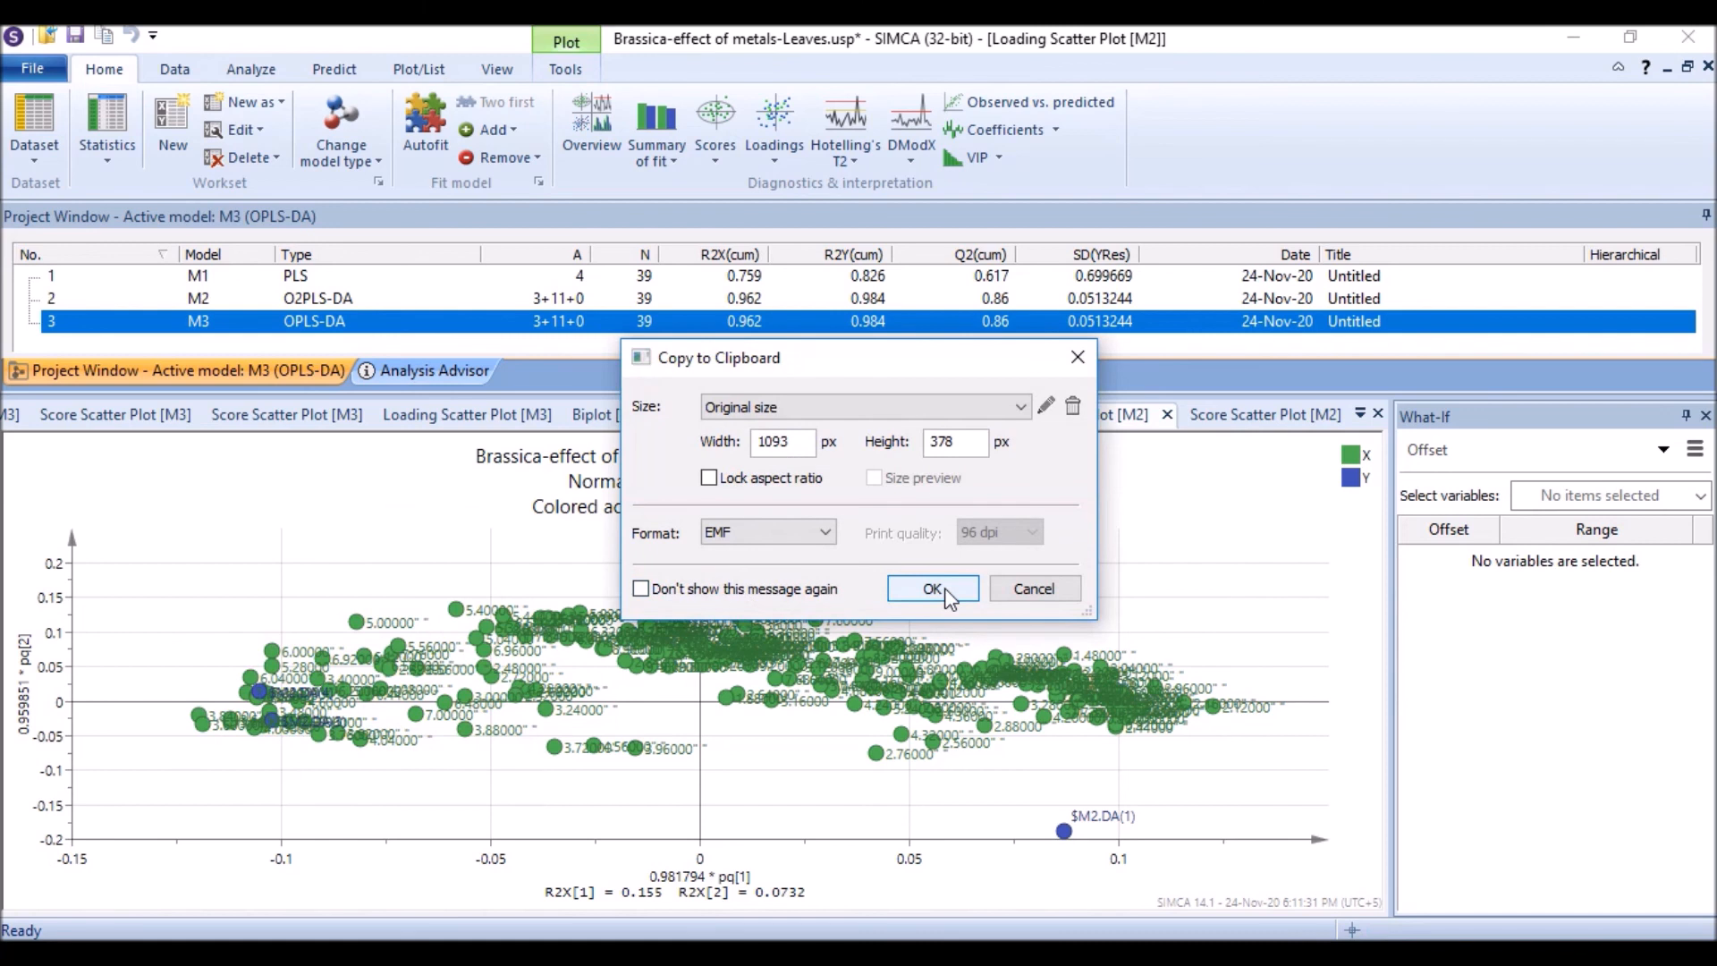
click(1026, 588)
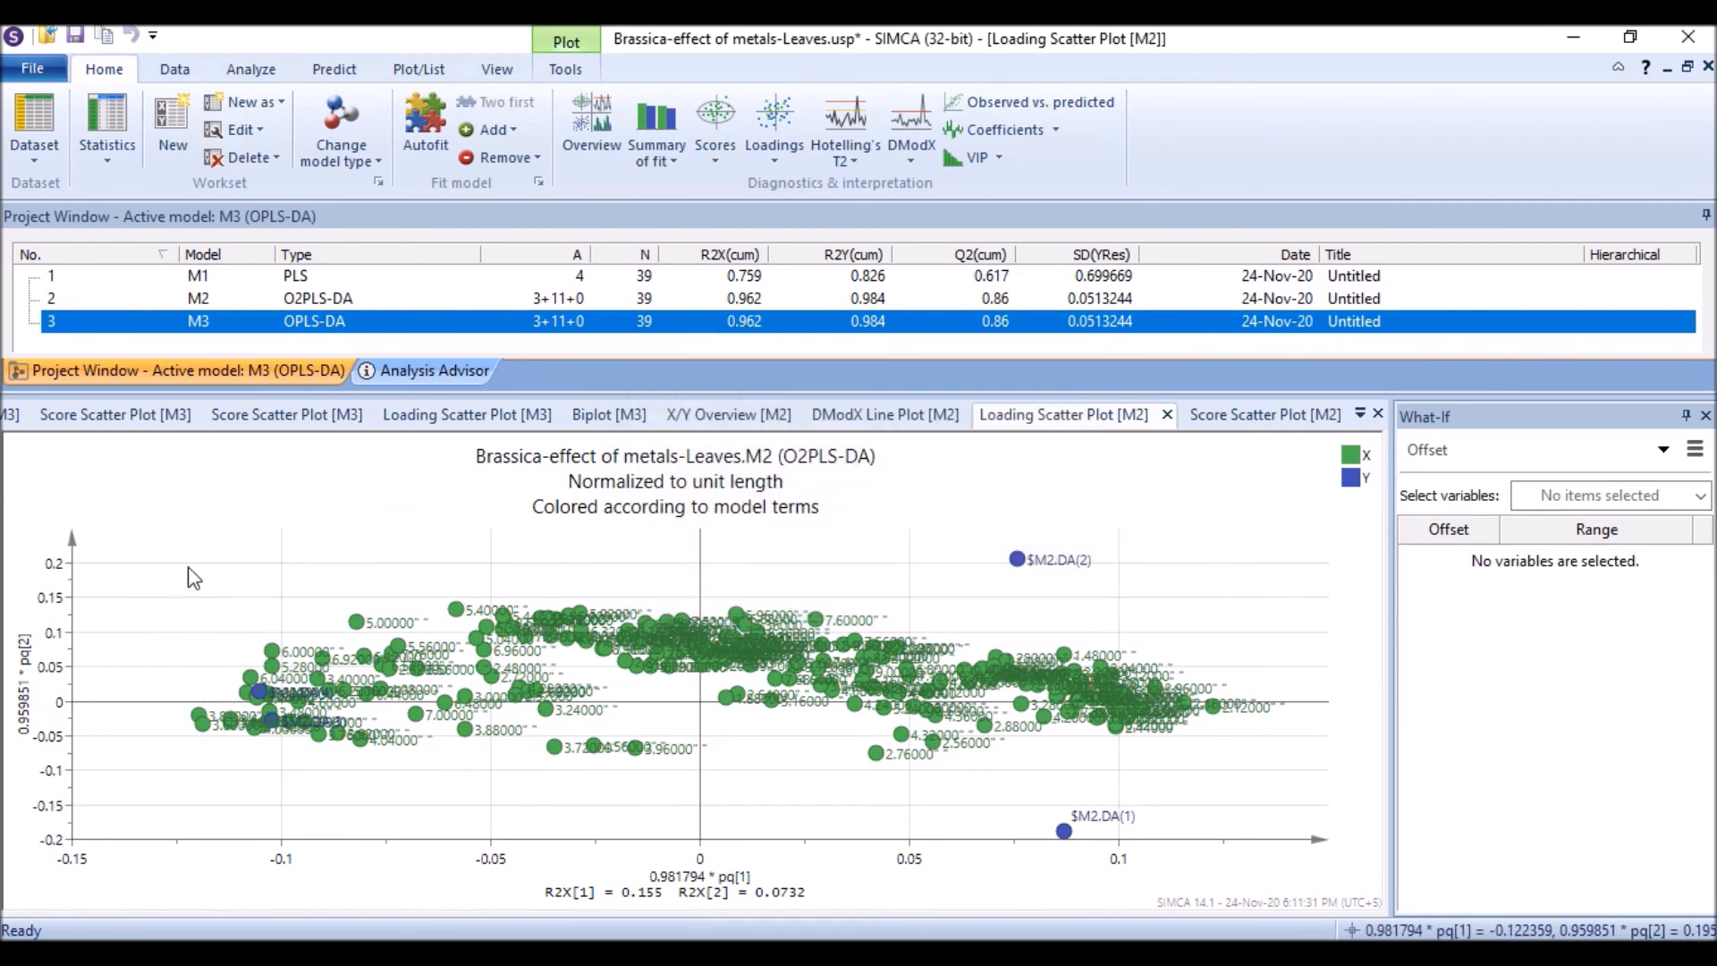
Step: Open the loading scatter plot's axis formatting options to review the X and Y axis settings
double_click(25, 694)
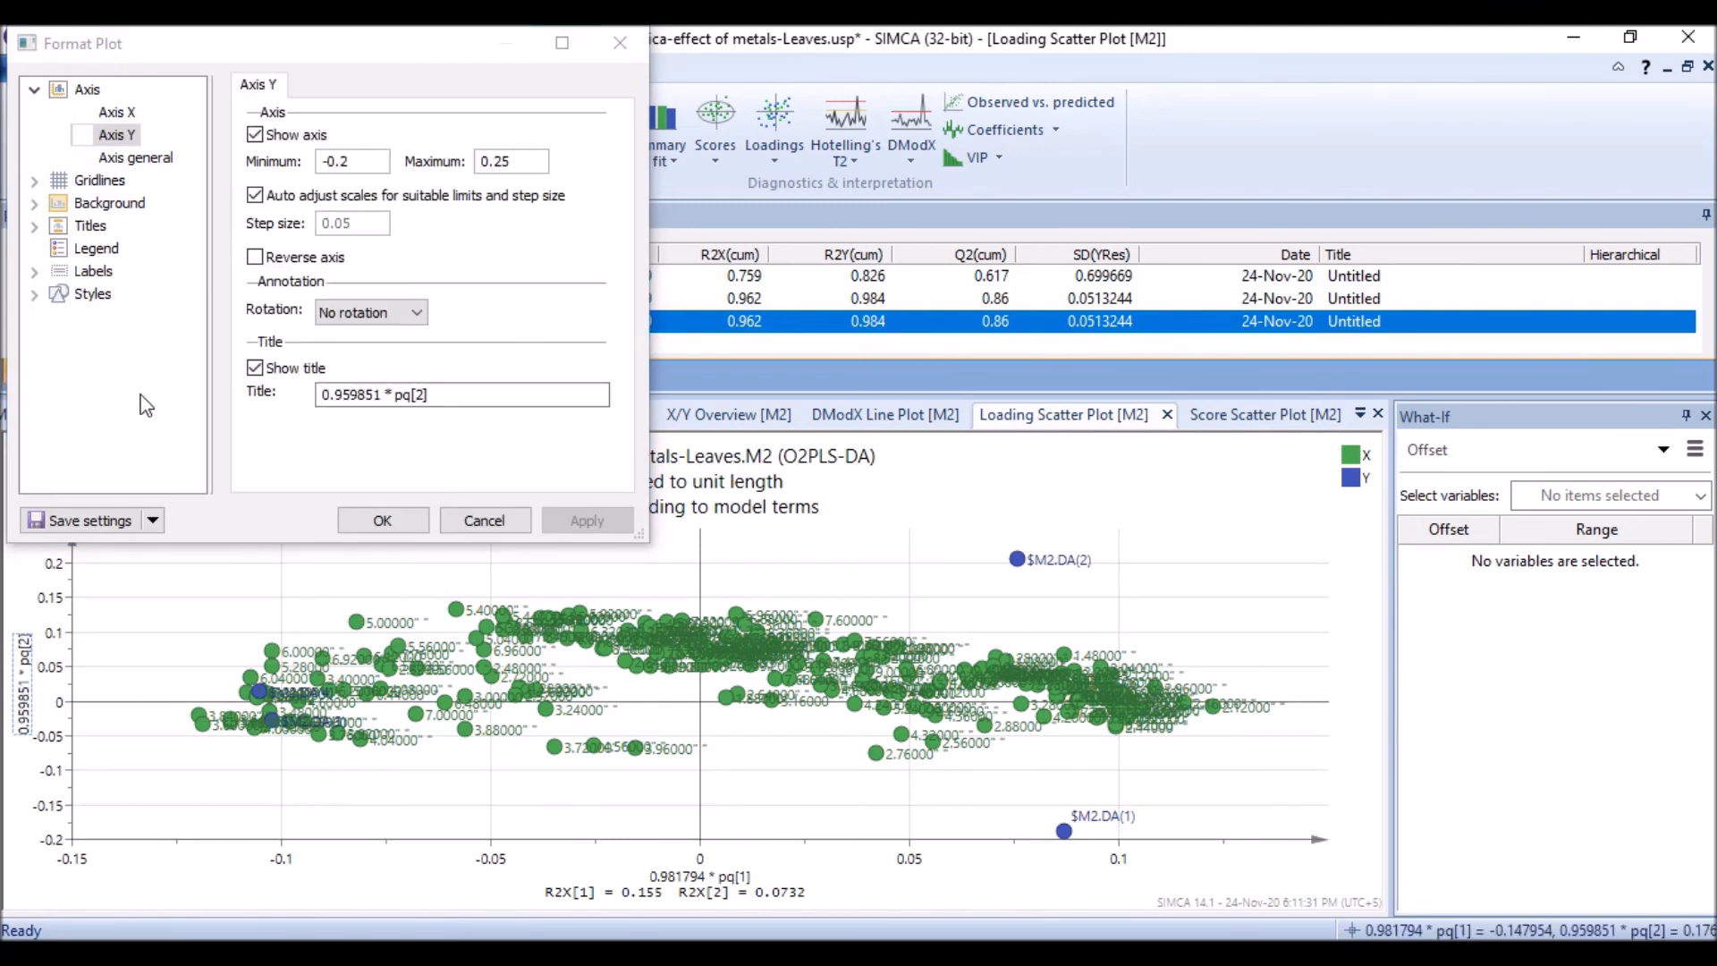
click(107, 113)
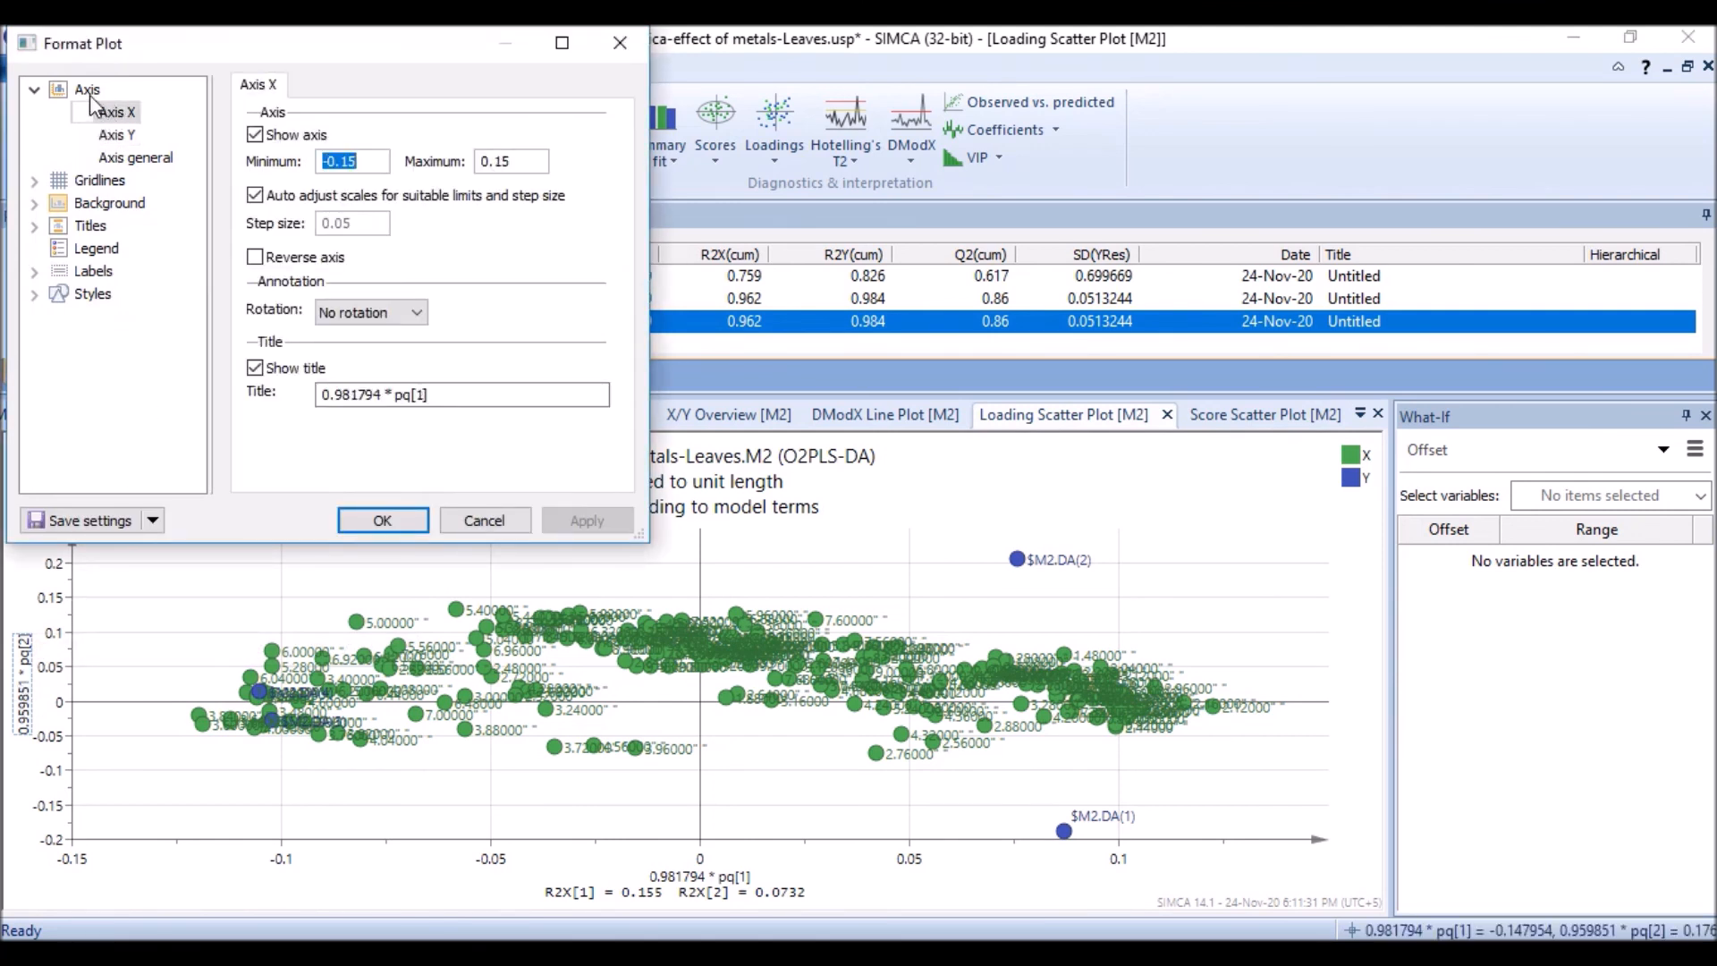
click(87, 90)
click(501, 525)
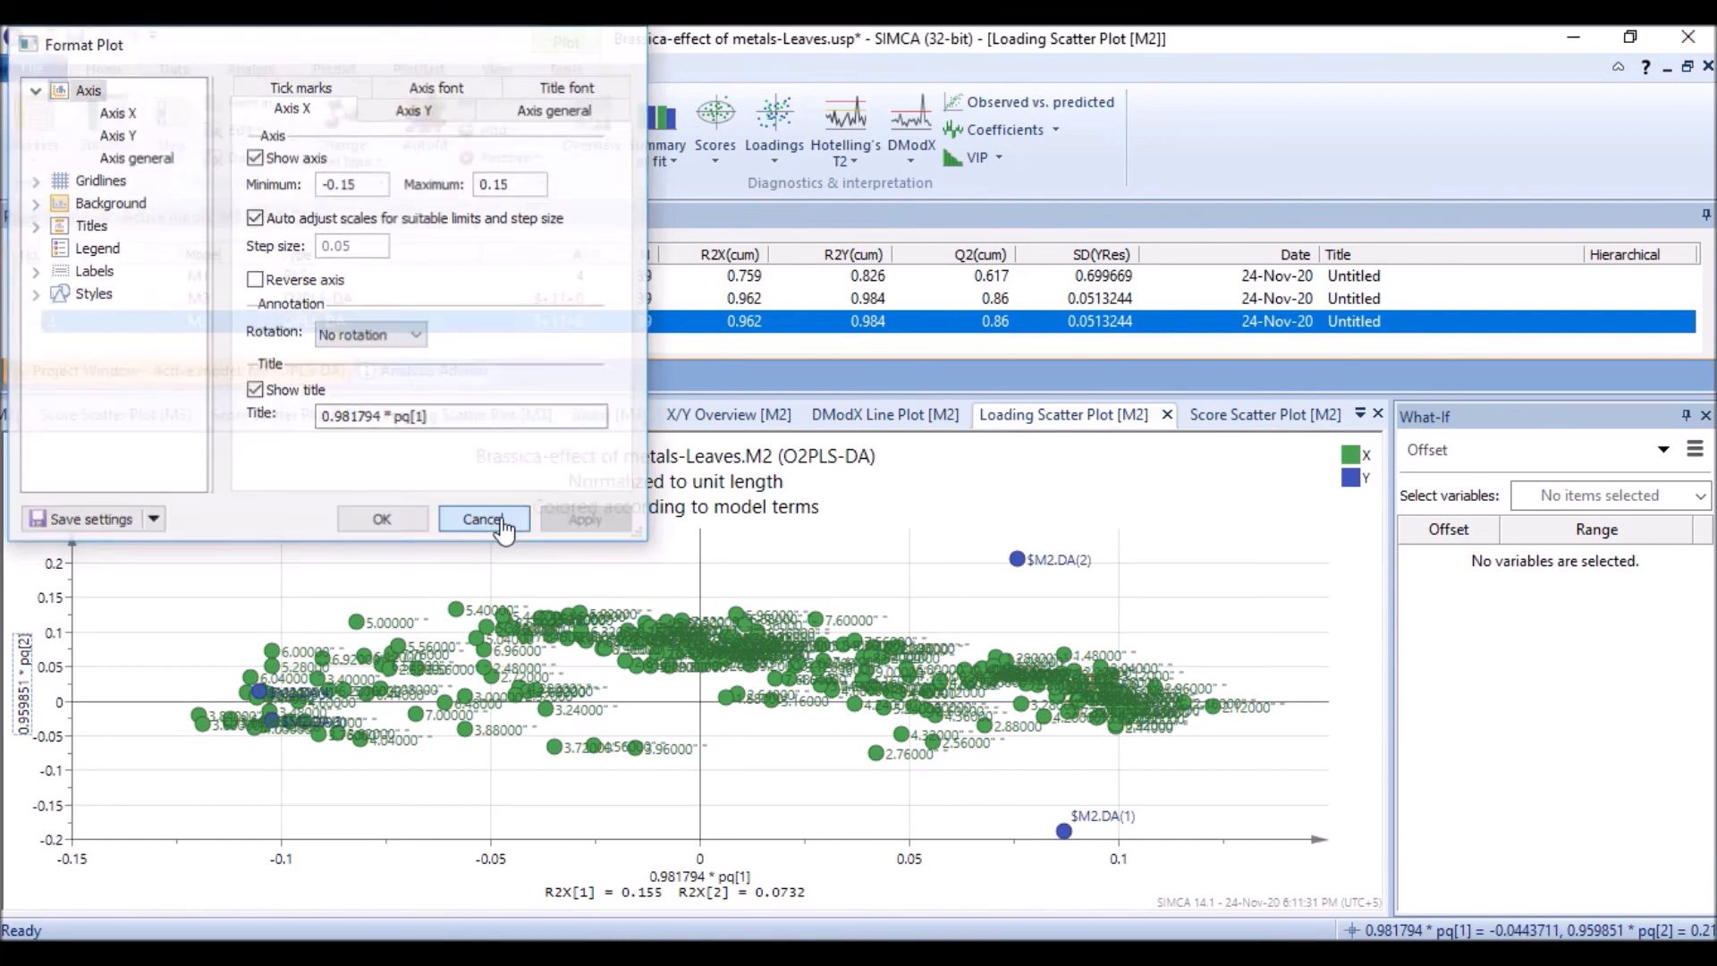